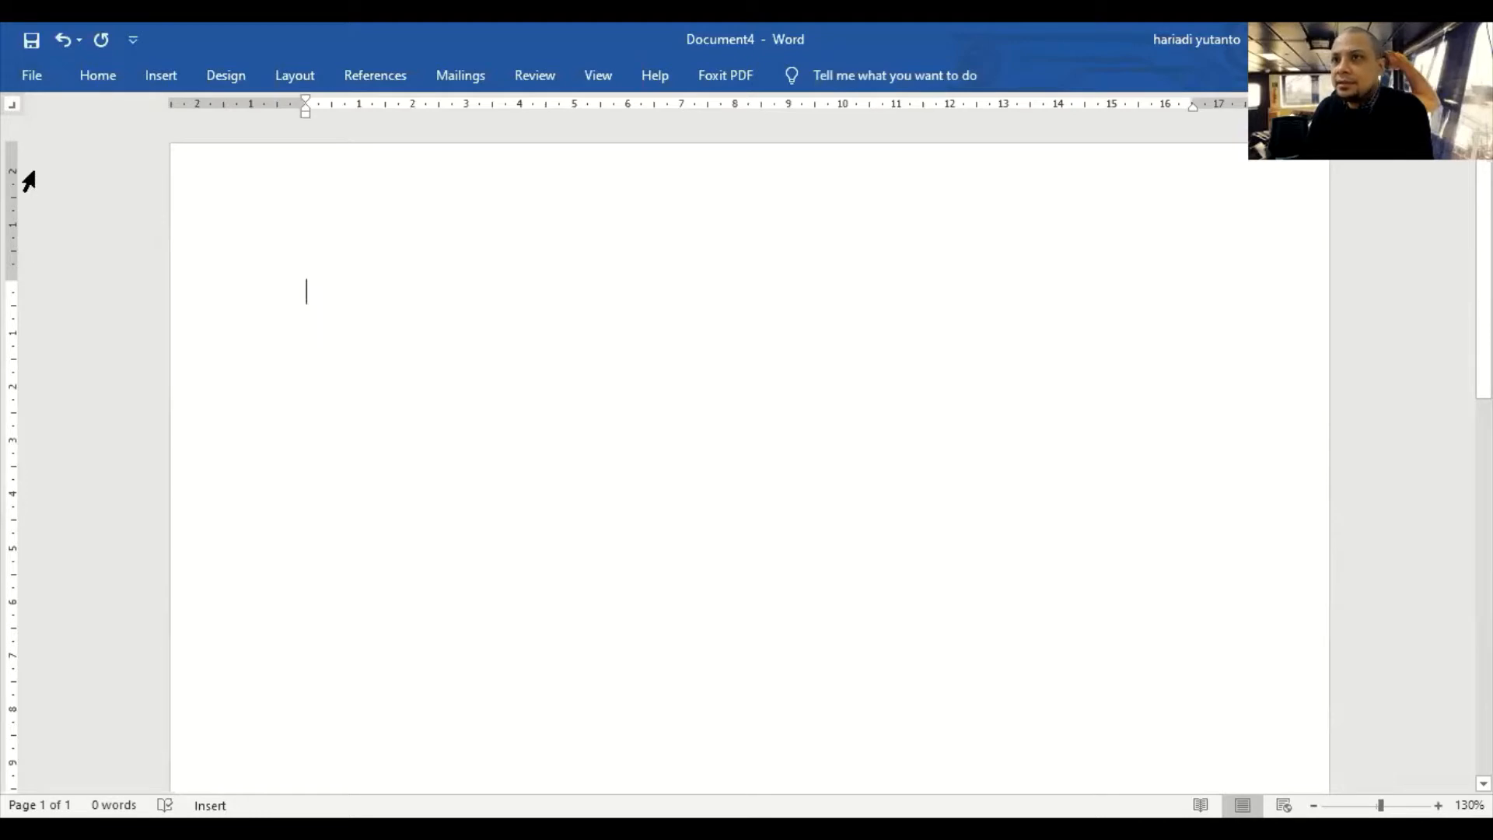
- Change the page orientation of the blank document to landscape
{"action": "left_click", "coordinate": [303, 75]}
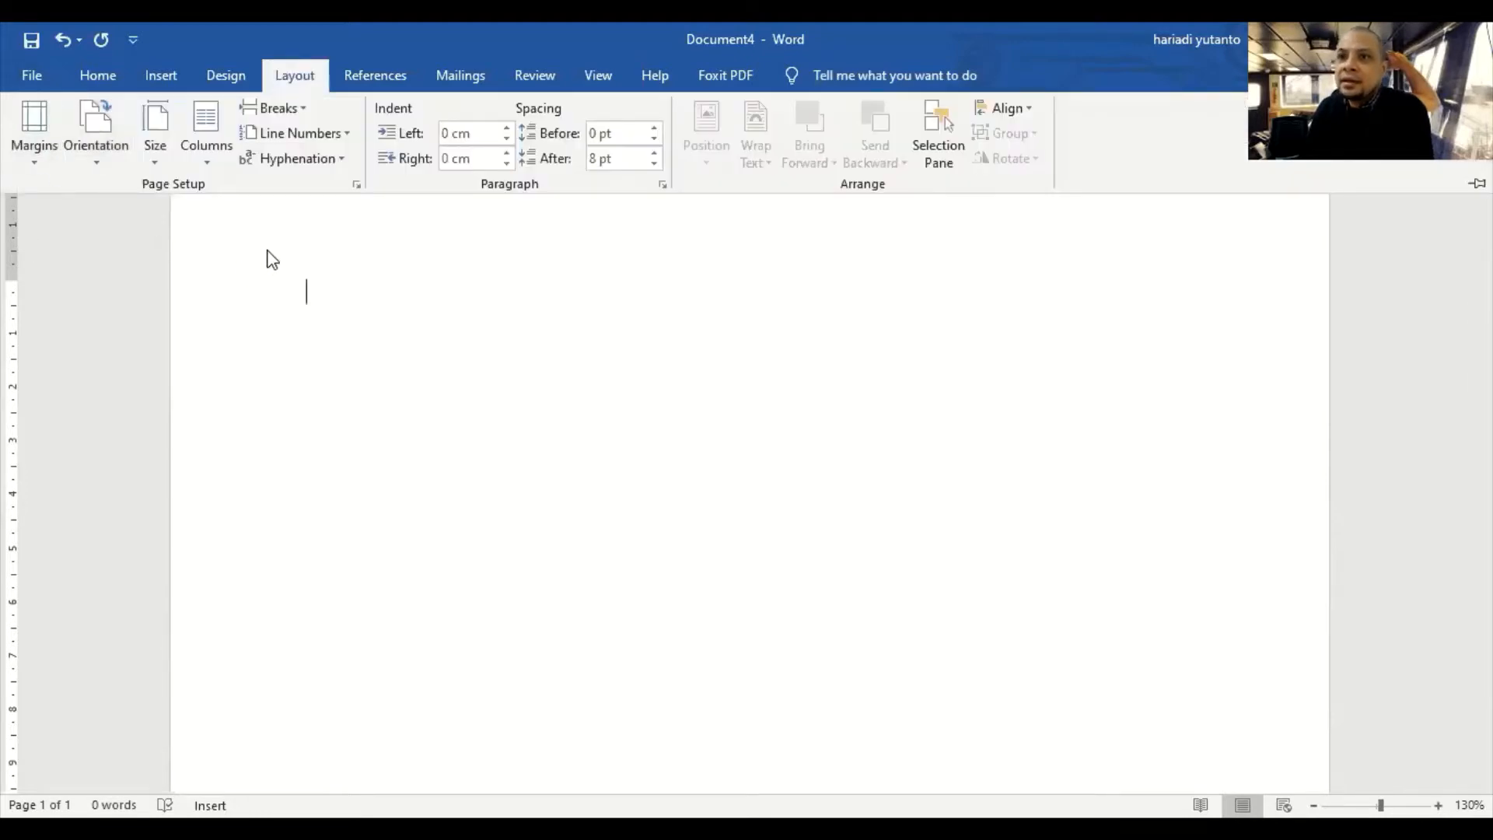
{"action": "left_click", "coordinate": [93, 165]}
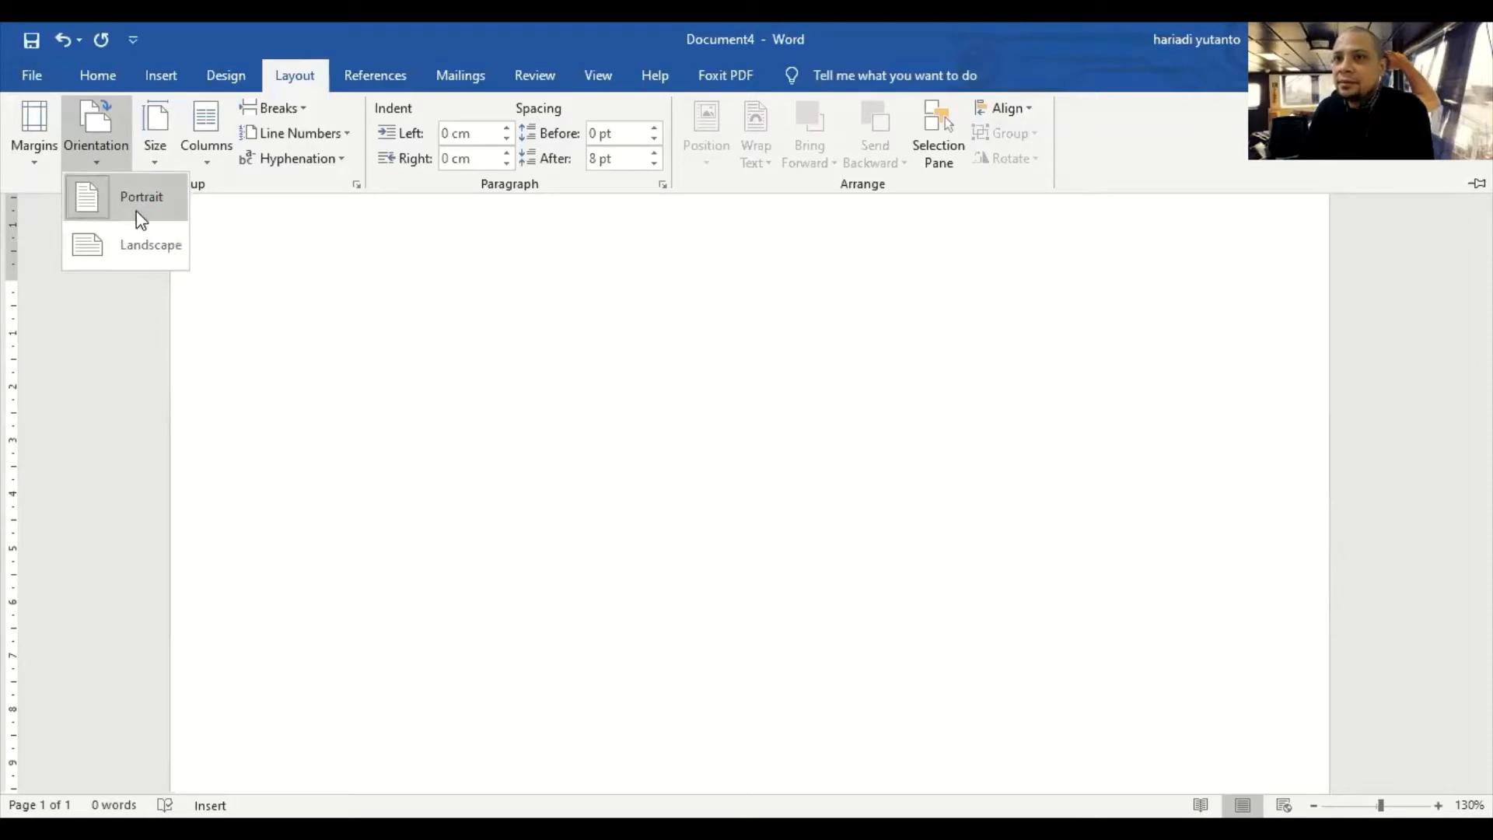
{"action": "left_click", "coordinate": [144, 249]}
{"action": "scroll", "coordinate": [400, 415], "scroll_direction": "down", "scroll_amount": 8}
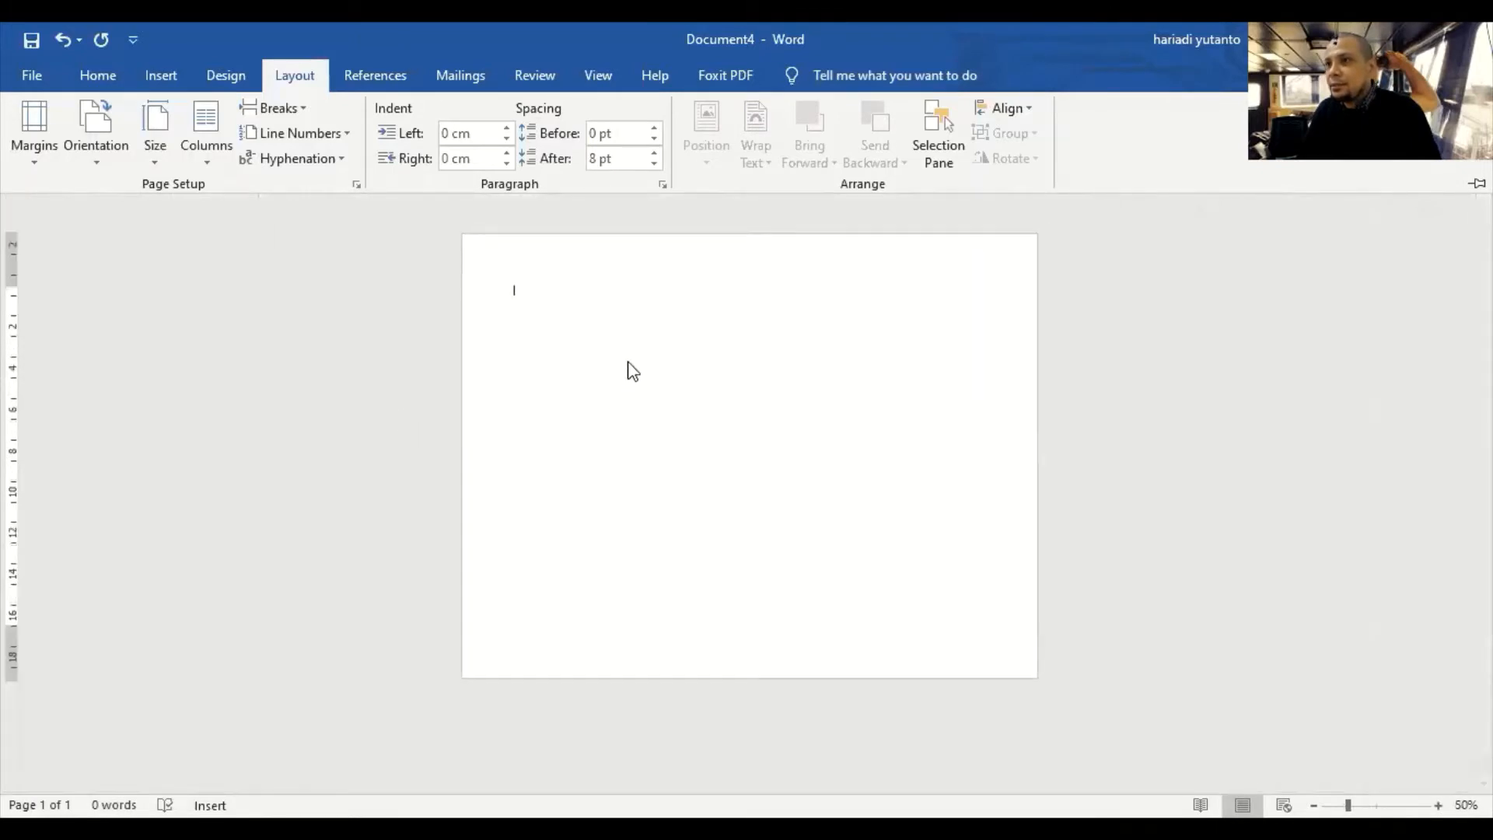
- Set the page orientation back to portrait
{"action": "left_click", "coordinate": [105, 161]}
{"action": "left_click", "coordinate": [117, 205]}
{"action": "scroll", "coordinate": [745, 535], "scroll_direction": "up", "scroll_amount": 1}
{"action": "scroll", "coordinate": [746, 535], "scroll_direction": "down", "scroll_amount": 2}
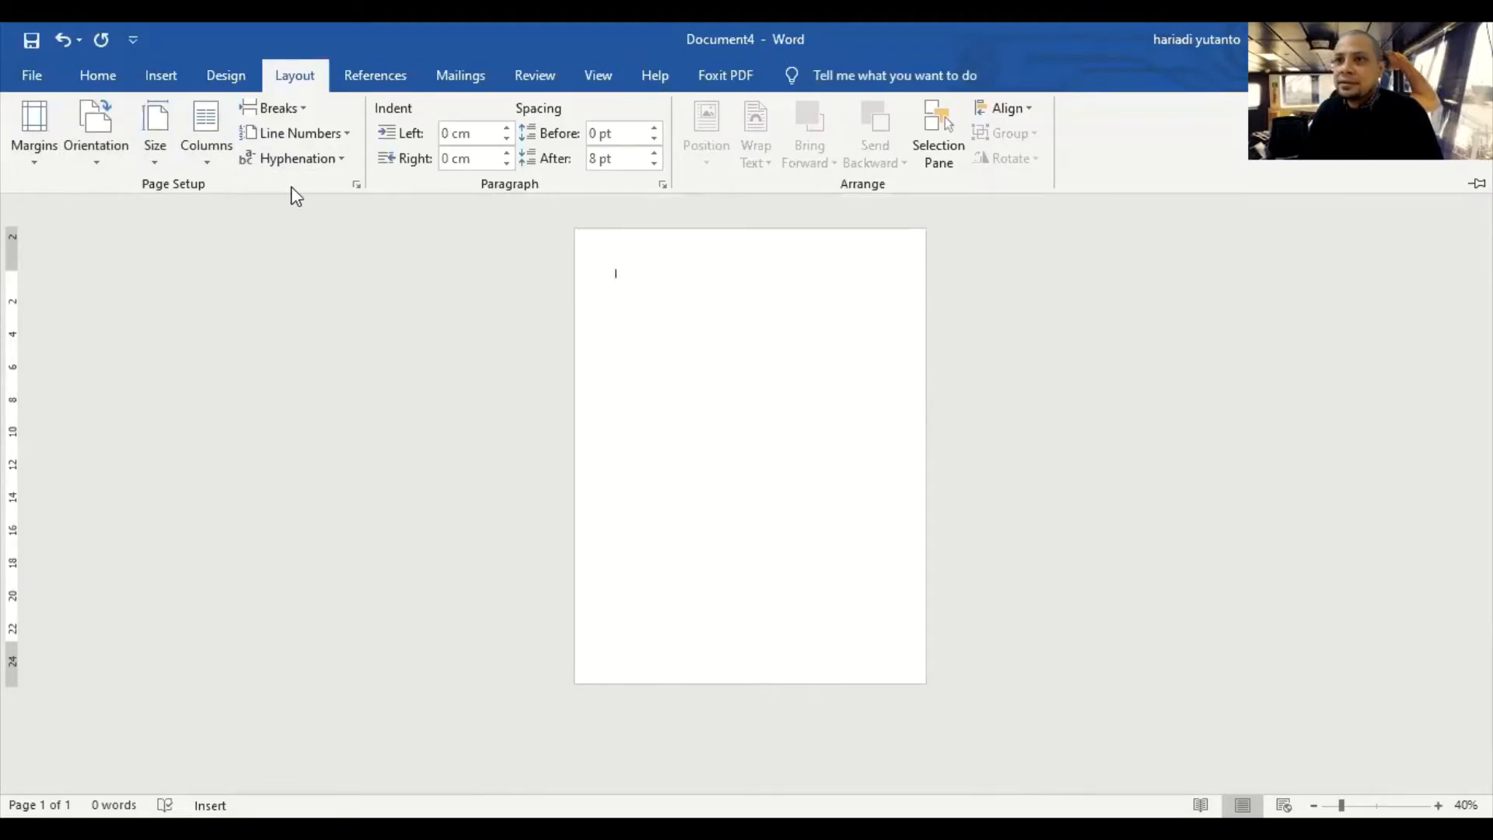
- Open the detailed page setup and set the top margin to 3 cm and the bottom margin to 4 cm
{"action": "left_click", "coordinate": [357, 185]}
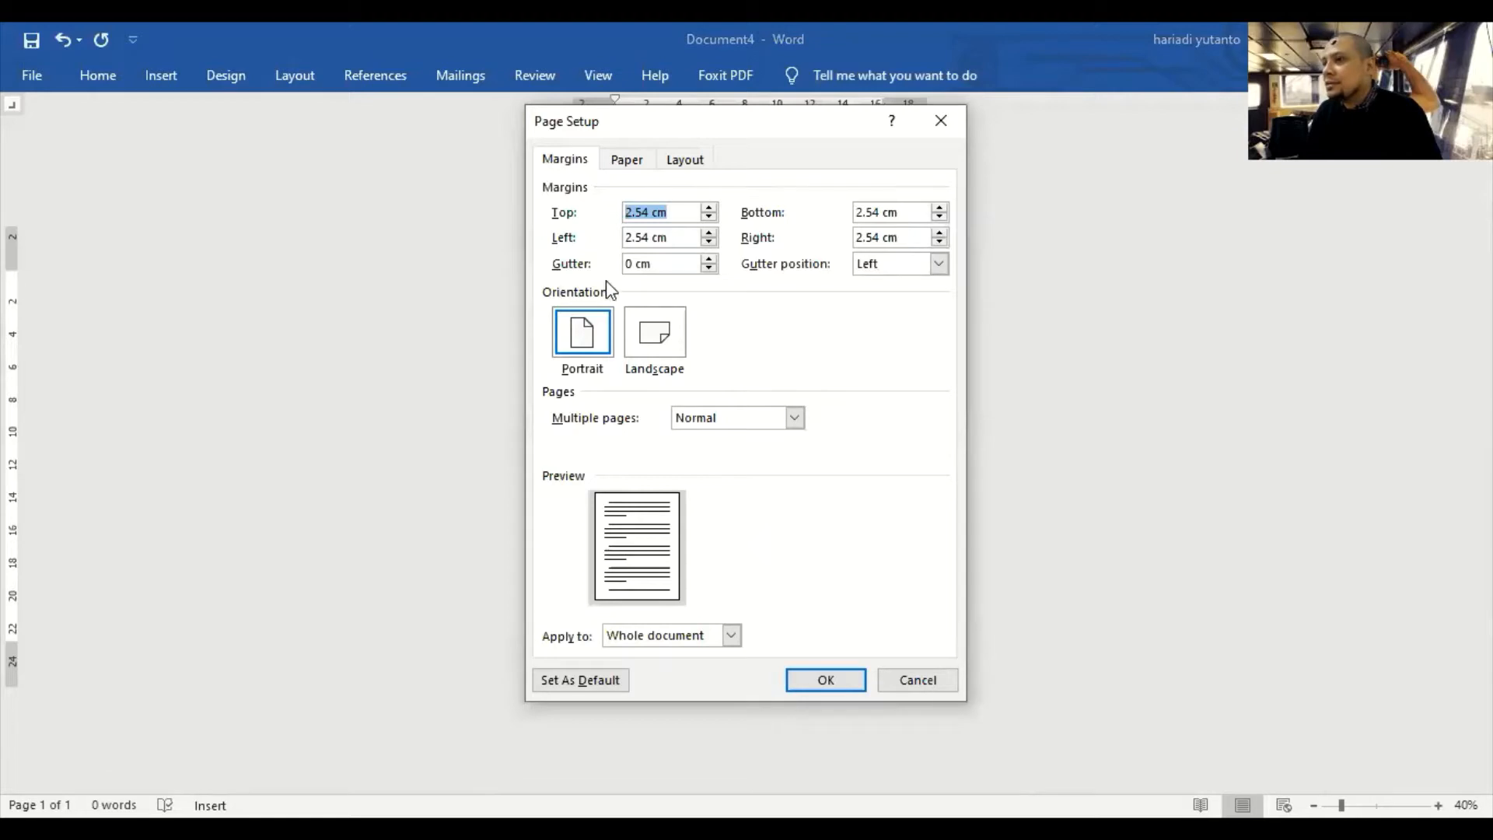
{"action": "left_click", "coordinate": [658, 214]}
{"action": "left_click_drag", "start_coordinate": [656, 219], "coordinate": [589, 194]}
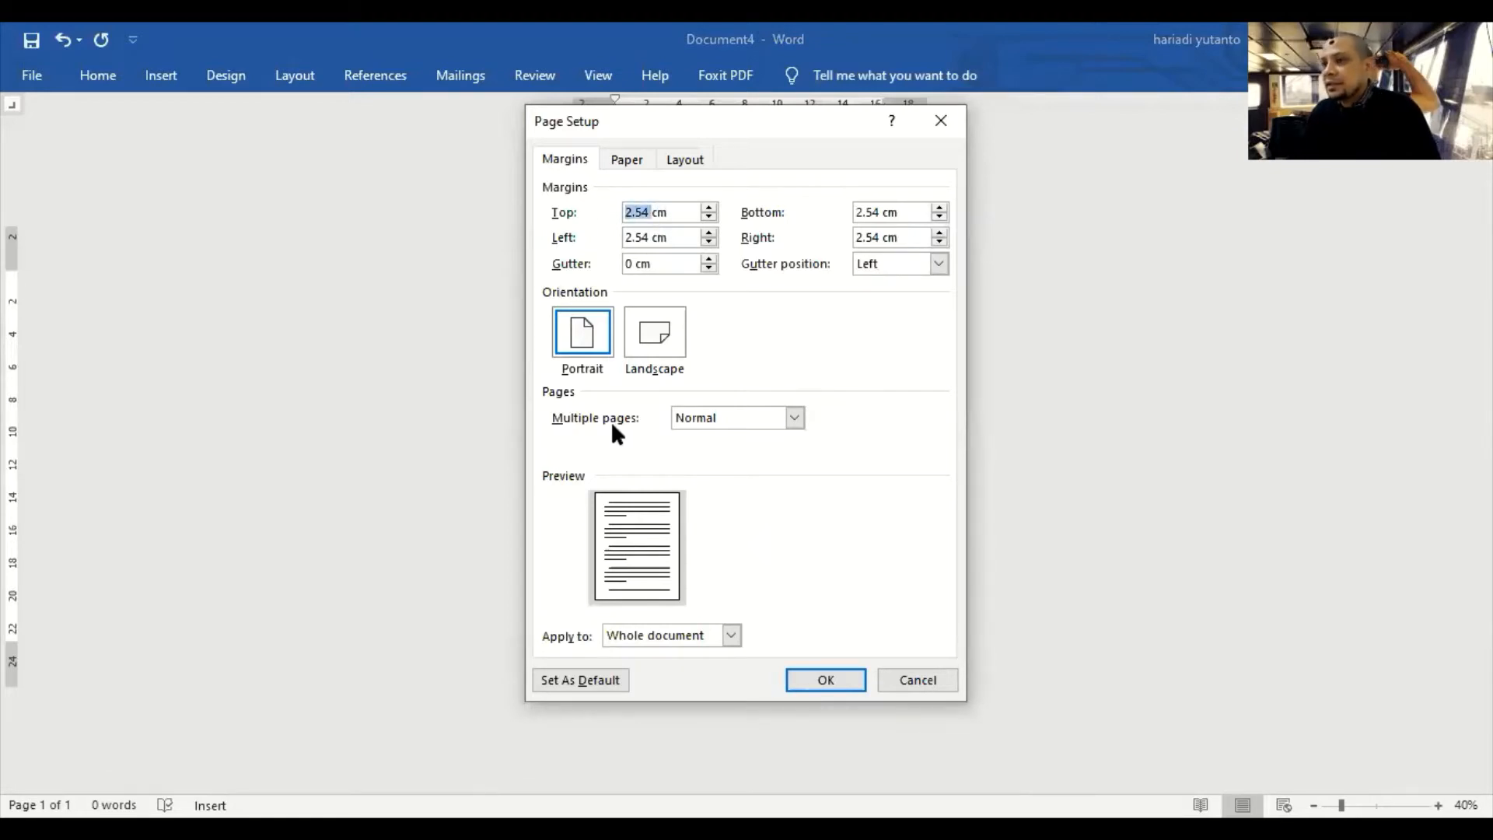
{"action": "type", "text": "3"}
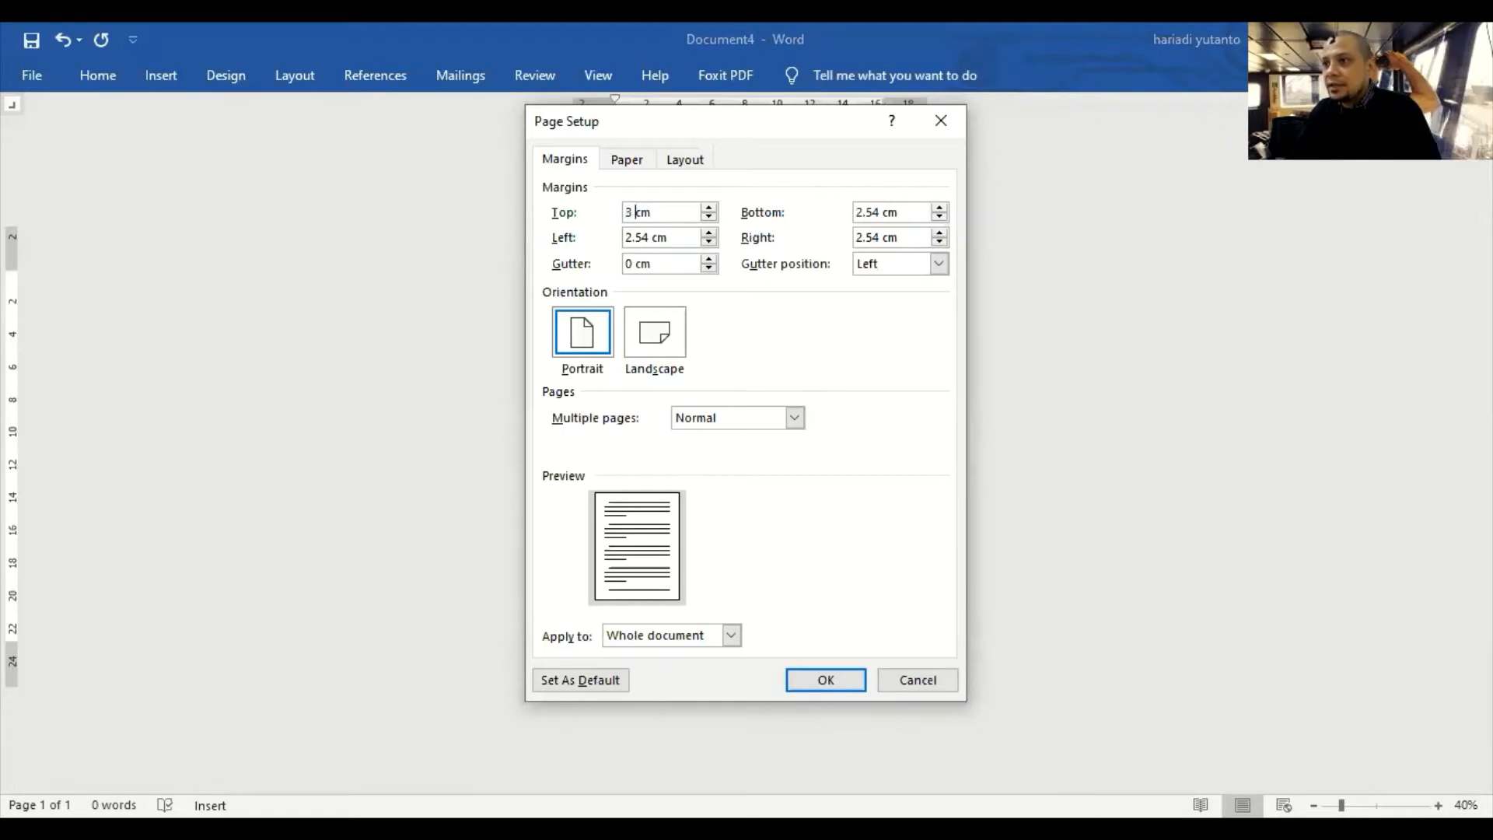
{"action": "key", "text": "Tab"}
{"action": "left_click", "coordinate": [858, 212]}
{"action": "left_click_drag", "start_coordinate": [878, 212], "coordinate": [865, 212]}
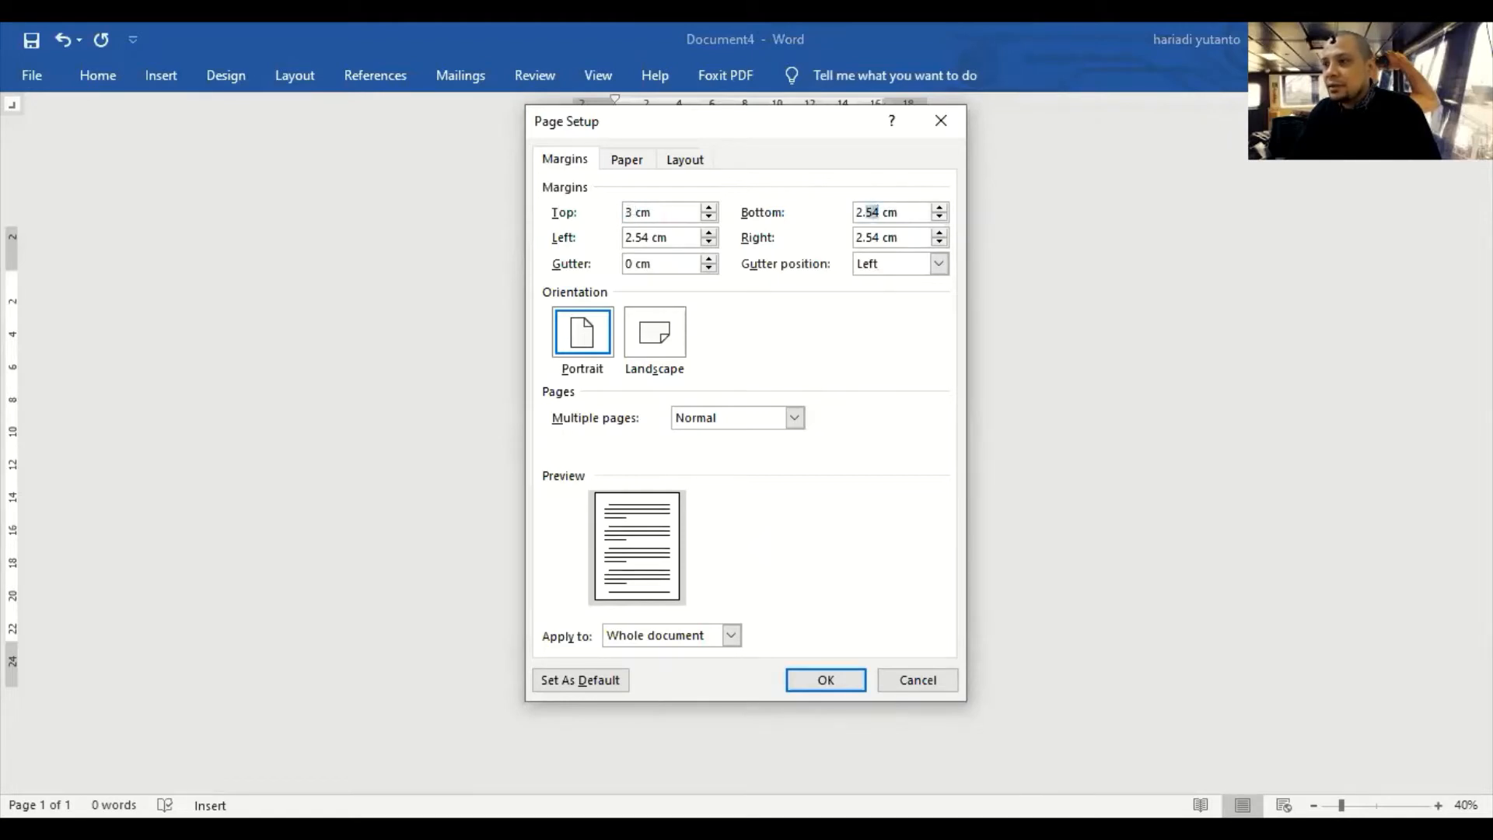
{"action": "type", "text": "4"}
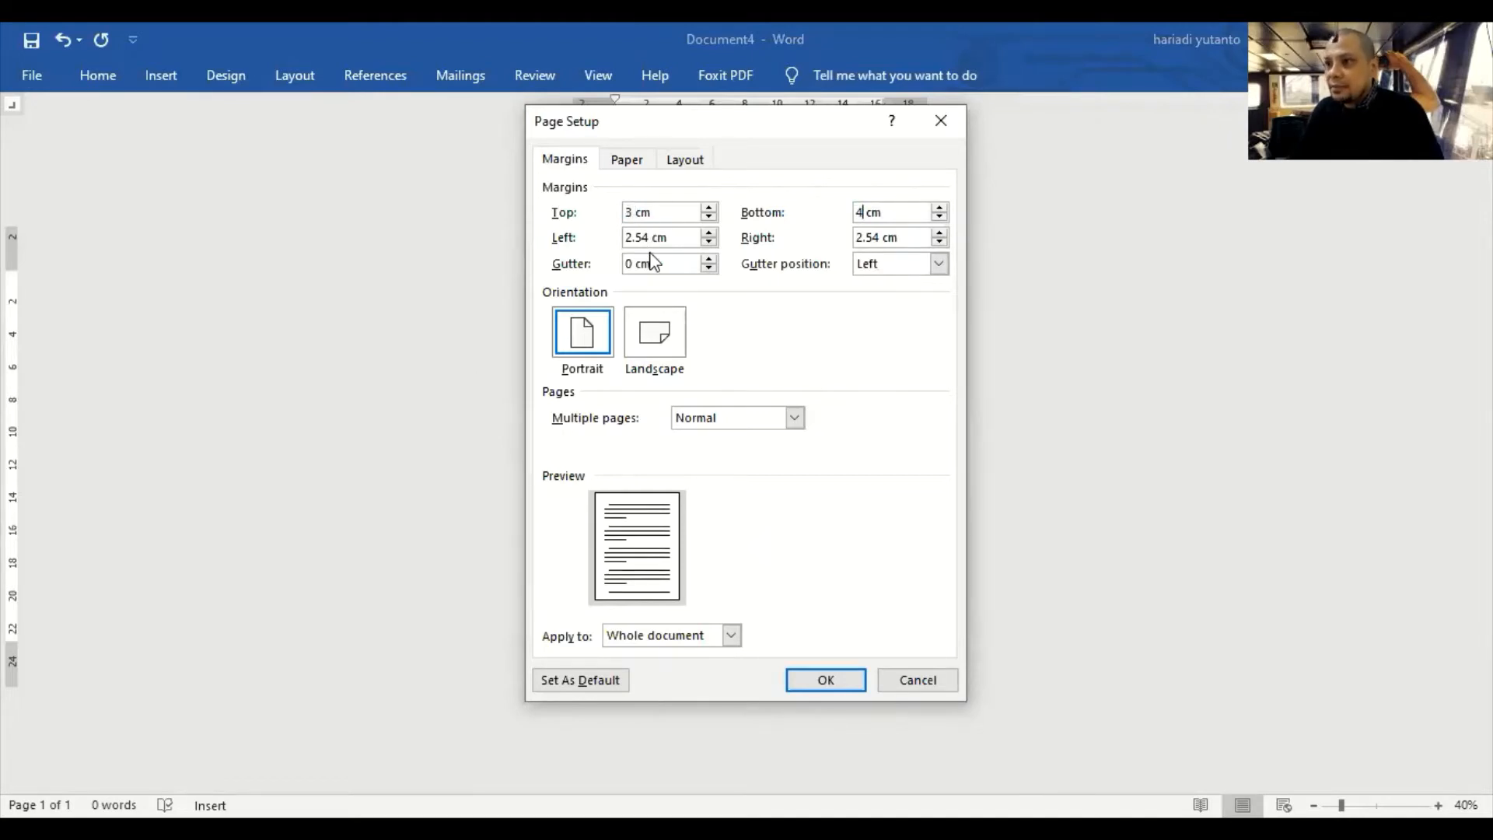
- Set both the left and the right page margin to 3 cm
{"action": "left_click_drag", "start_coordinate": [648, 237], "coordinate": [521, 229]}
{"action": "type", "text": "3"}
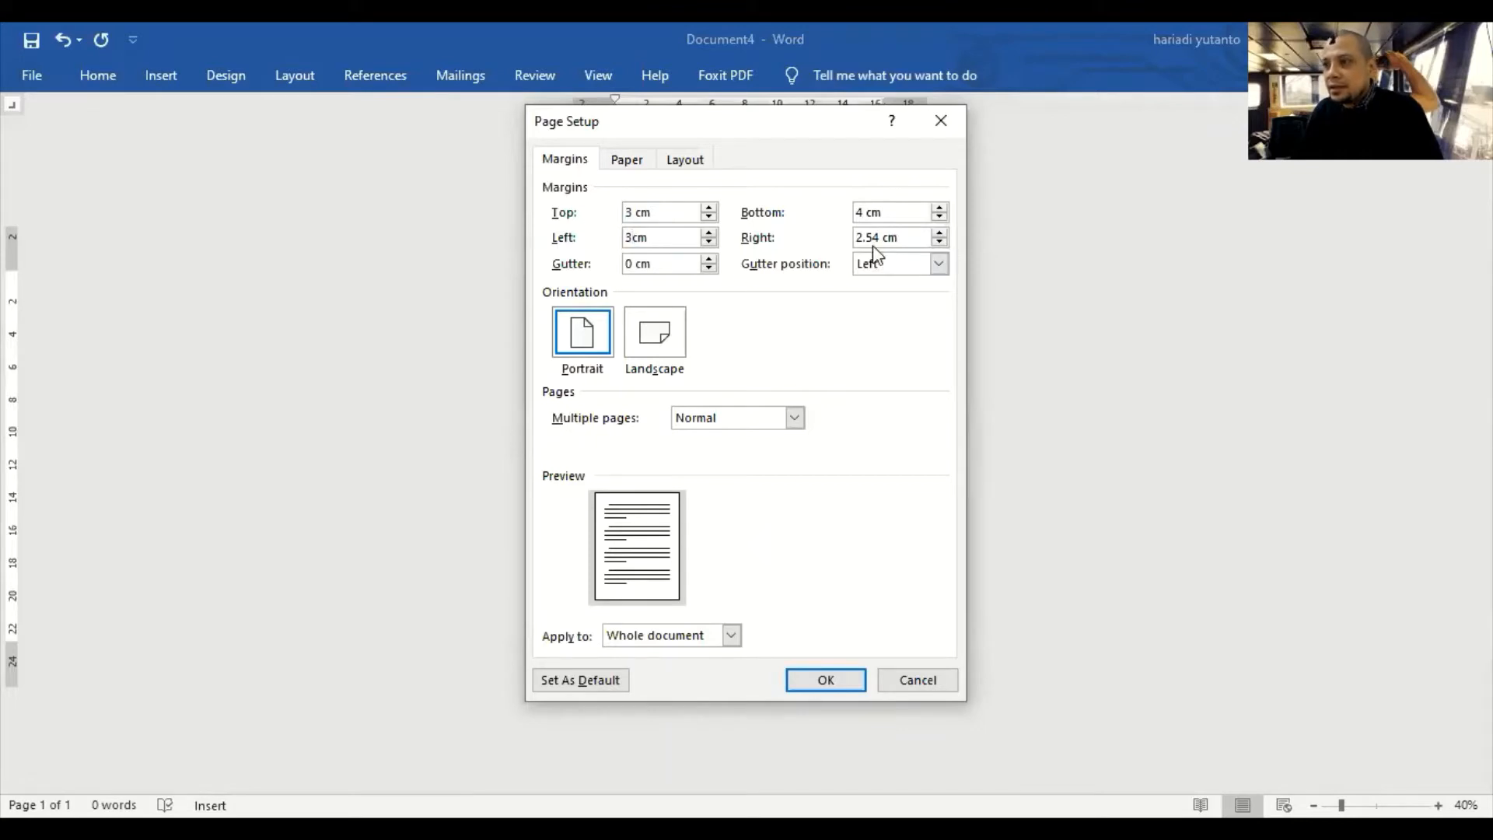
{"action": "left_click_drag", "start_coordinate": [879, 237], "coordinate": [800, 234]}
{"action": "type", "text": "3"}
- Correct the top margin to 4 cm and the bottom margin to 3 cm, and apply the page setup
{"action": "key", "text": "BackSpace"}
{"action": "type", "text": "4"}
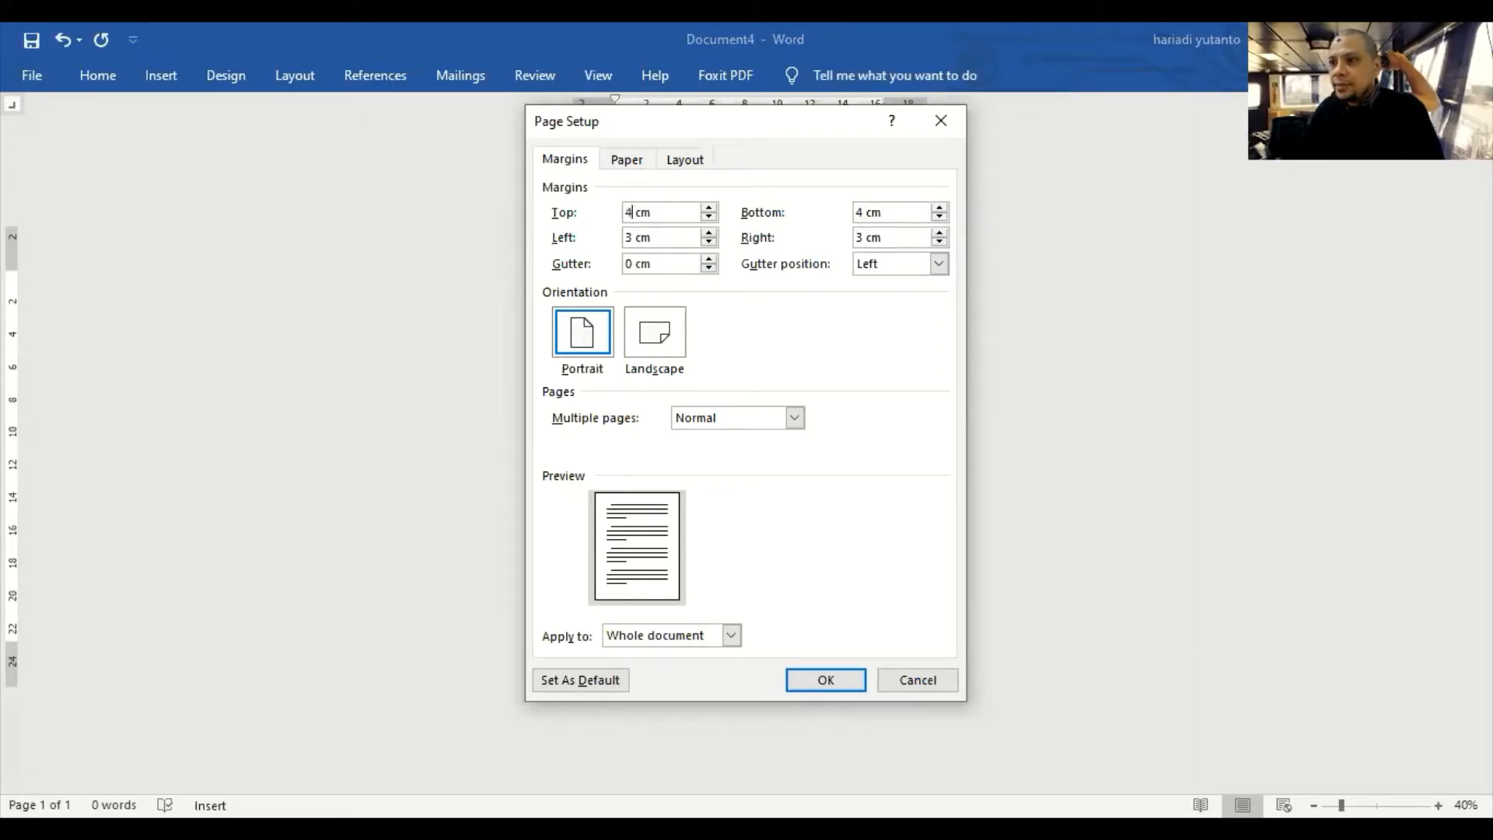
{"action": "left_click", "coordinate": [862, 215]}
{"action": "key", "text": "BackSpace"}
{"action": "type", "text": "3"}
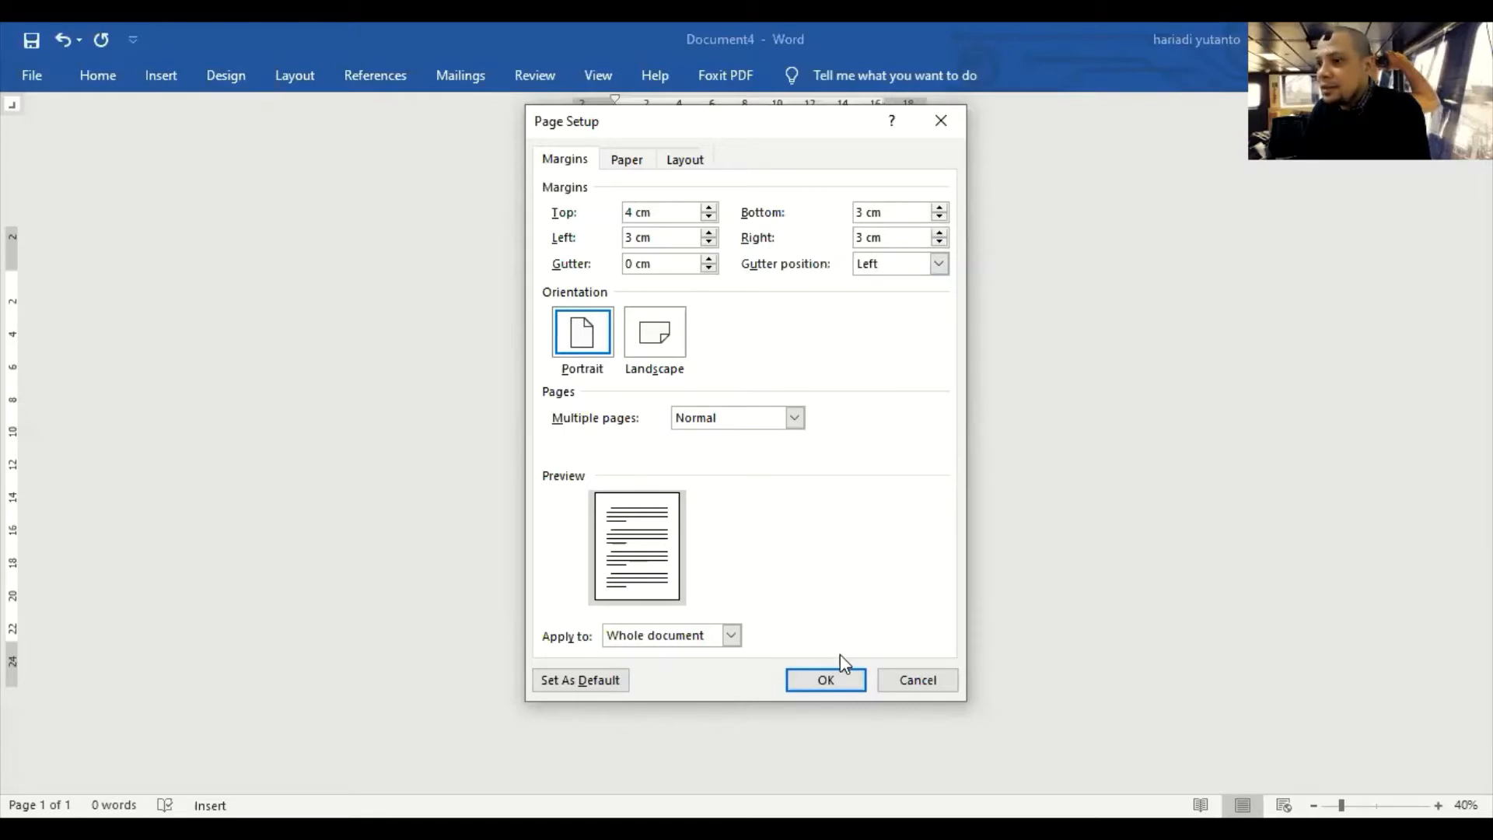
{"action": "left_click", "coordinate": [826, 679]}
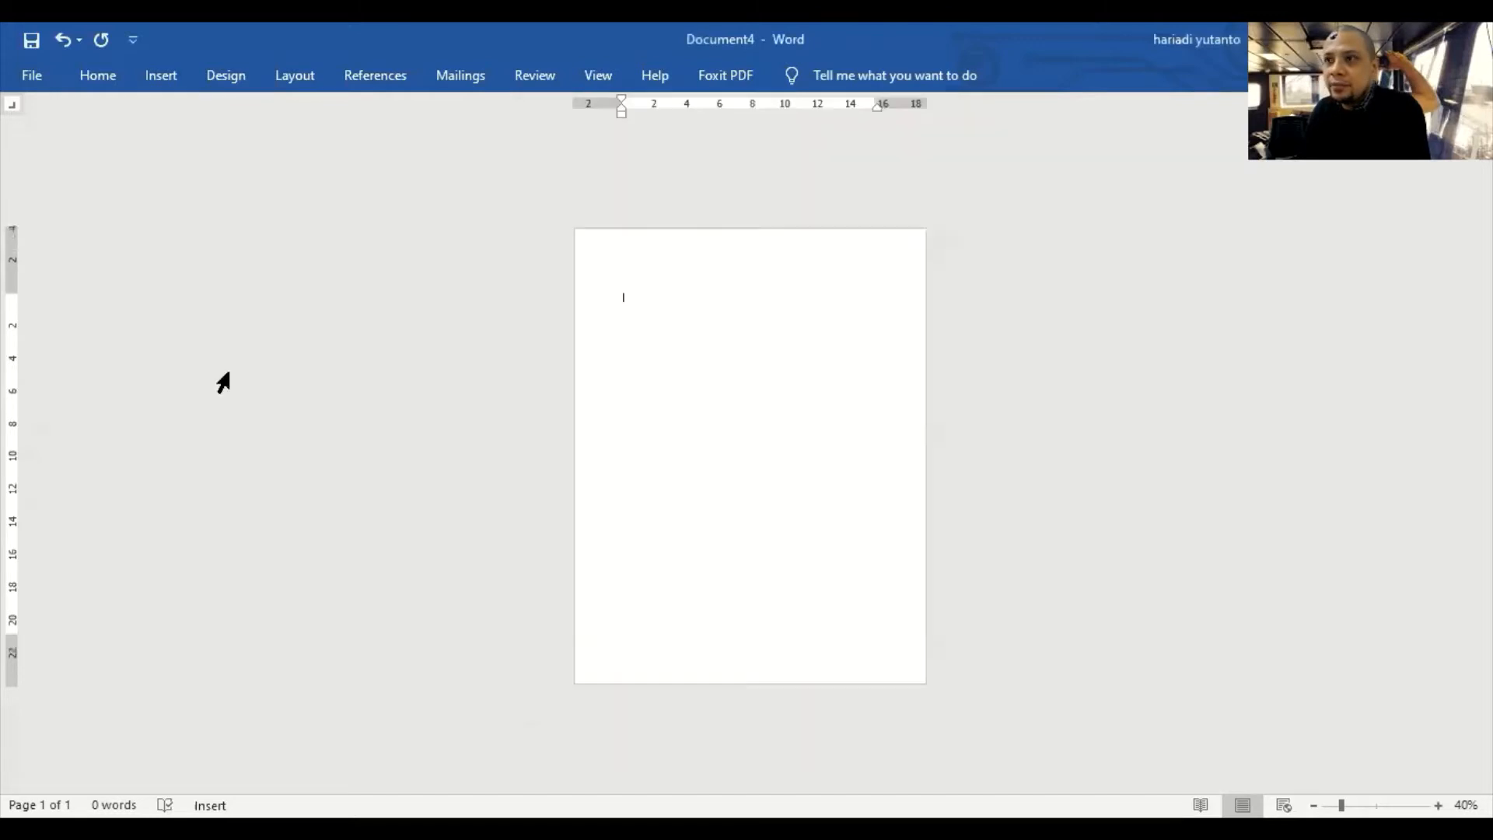
{"action": "scroll", "coordinate": [420, 426], "scroll_direction": "up", "scroll_amount": 5}
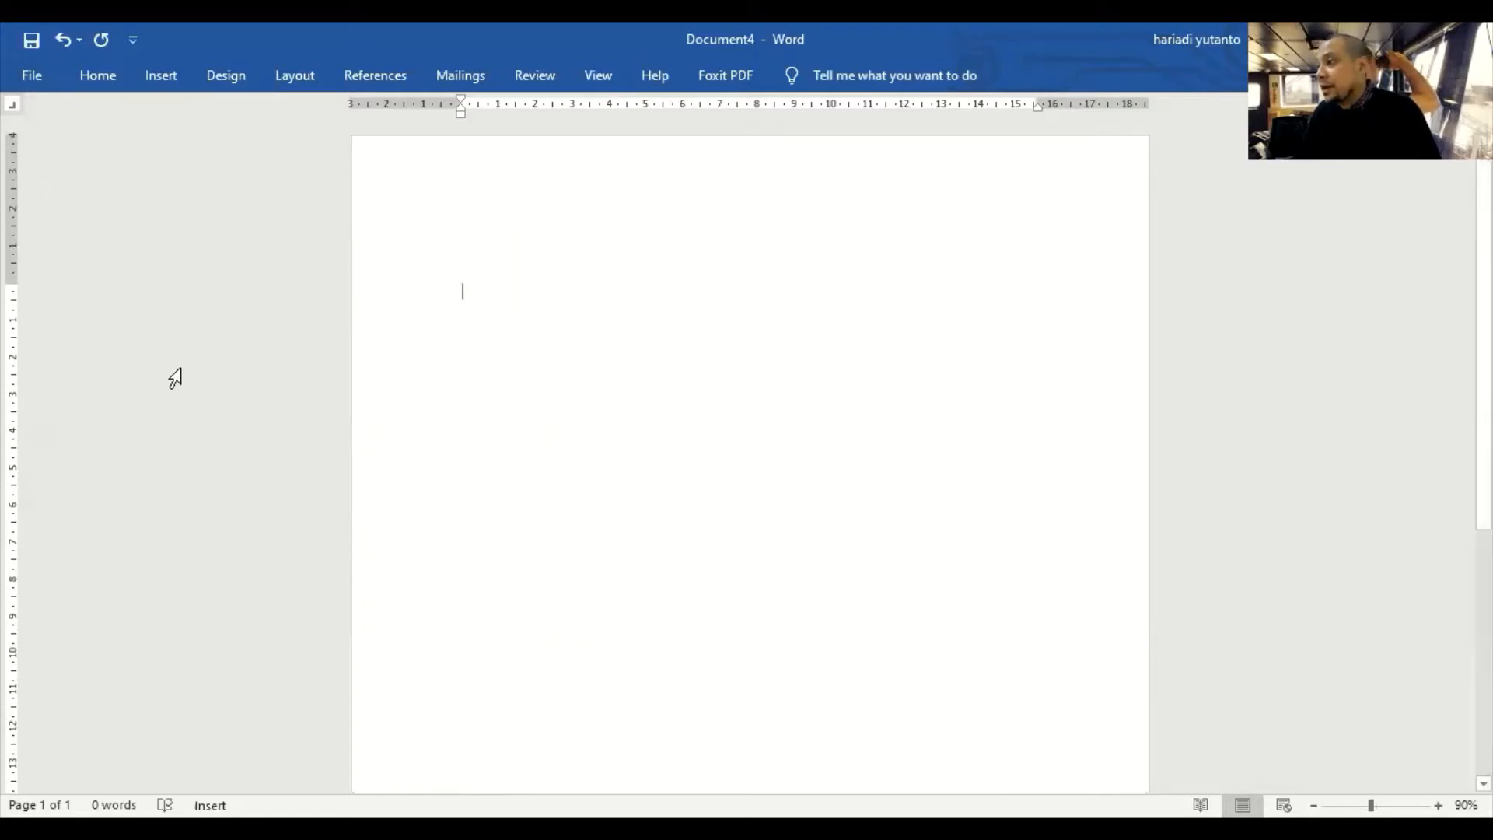
{"action": "scroll", "coordinate": [223, 430], "scroll_direction": "down", "scroll_amount": 5}
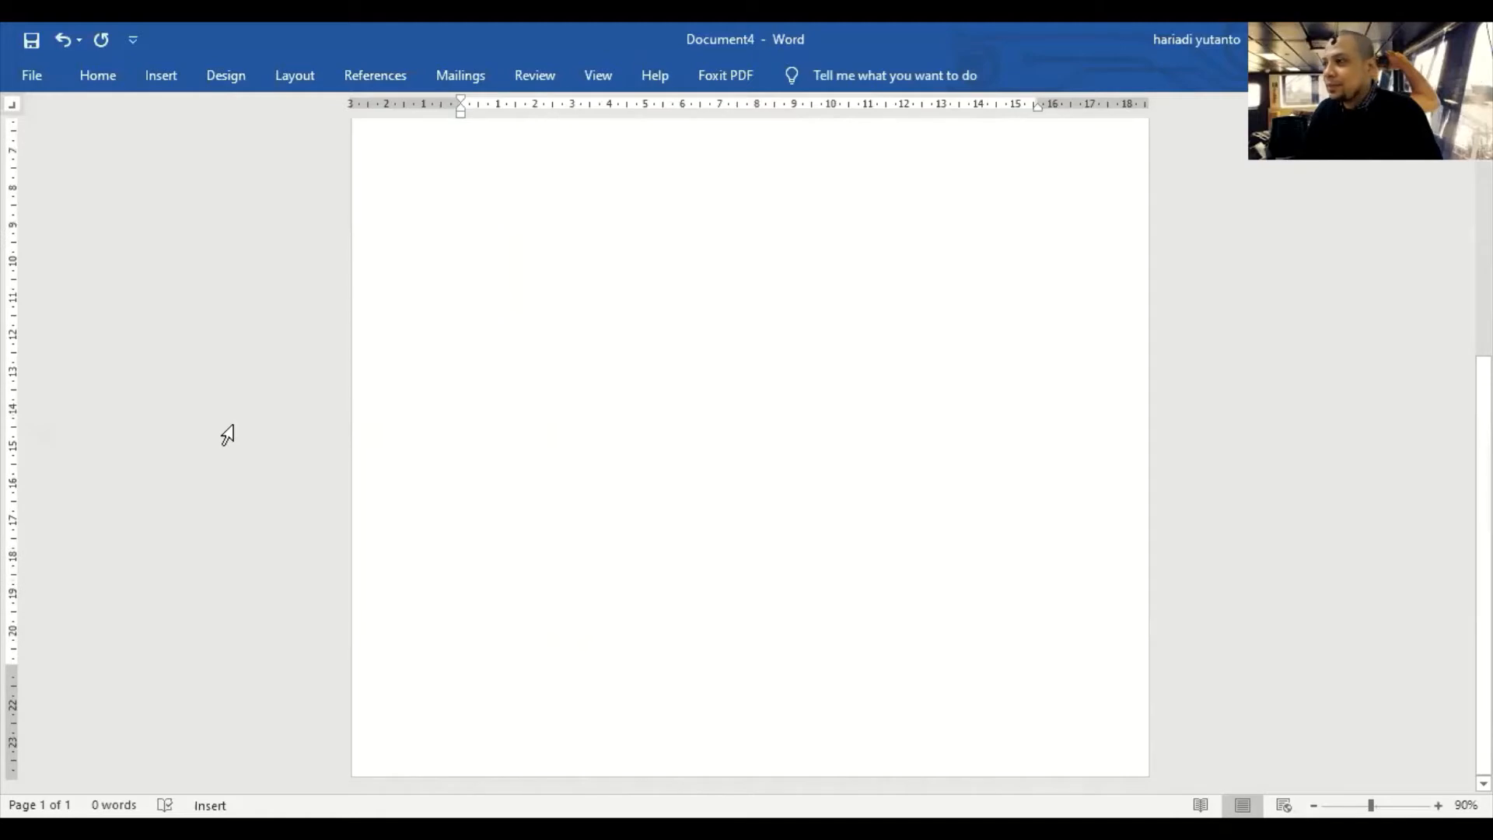
{"action": "scroll", "coordinate": [227, 434], "scroll_direction": "up", "scroll_amount": 5}
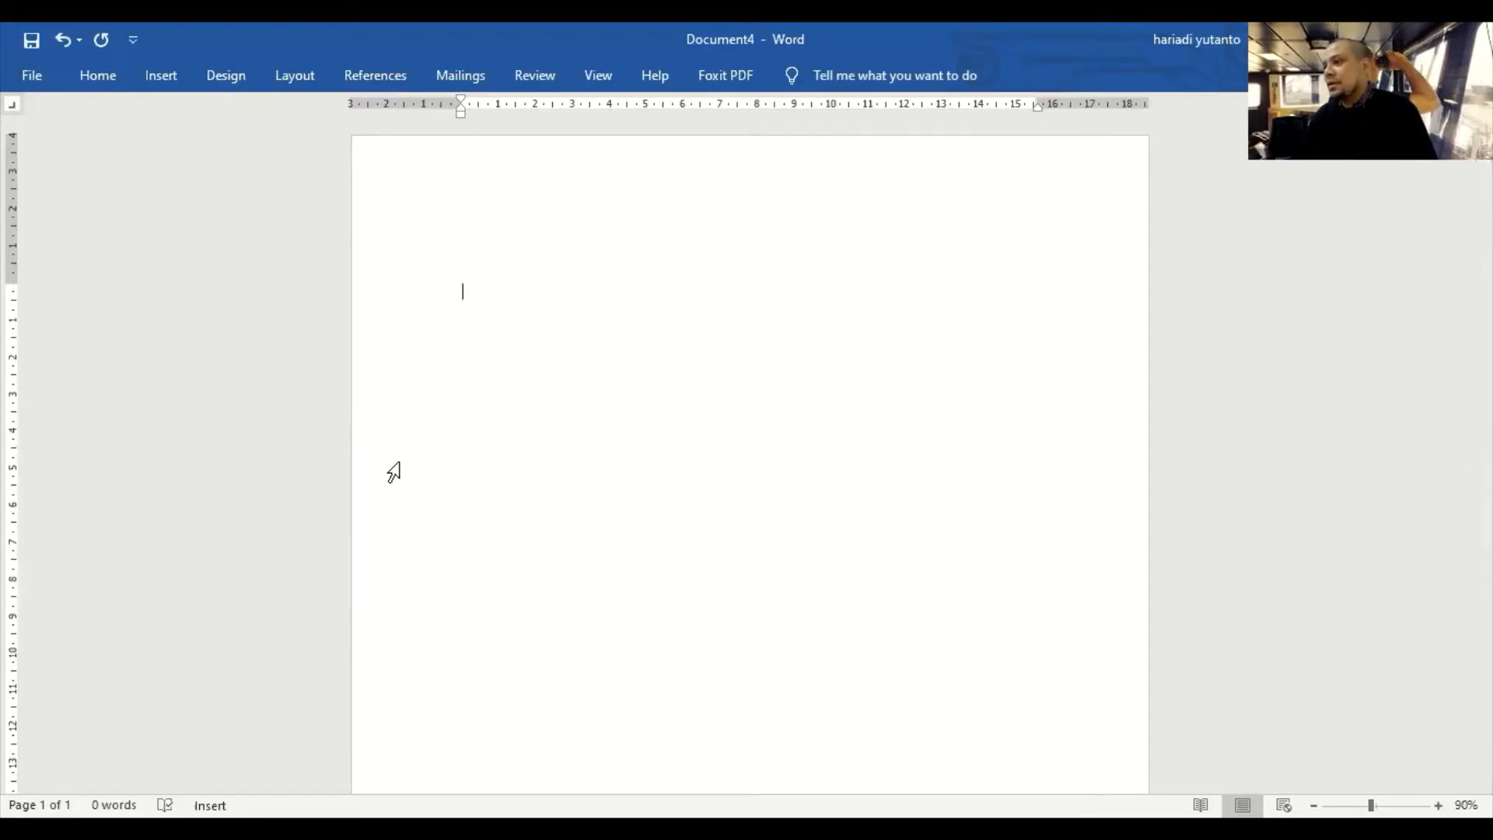
- Set the paper size to Legal for the whole document in the page setup
{"action": "left_click", "coordinate": [283, 78]}
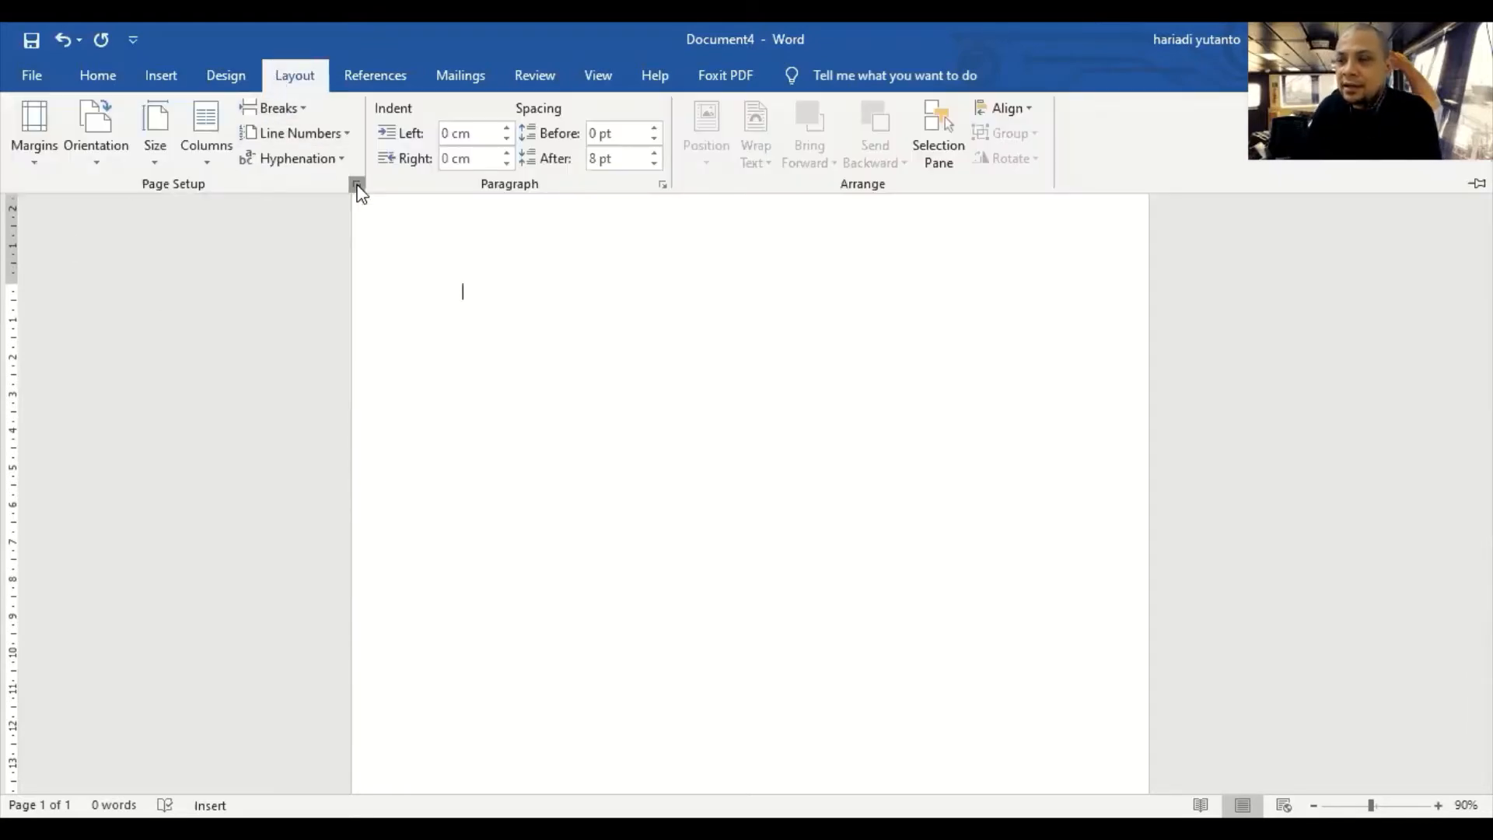
{"action": "left_click", "coordinate": [357, 187]}
{"action": "left_click", "coordinate": [627, 160]}
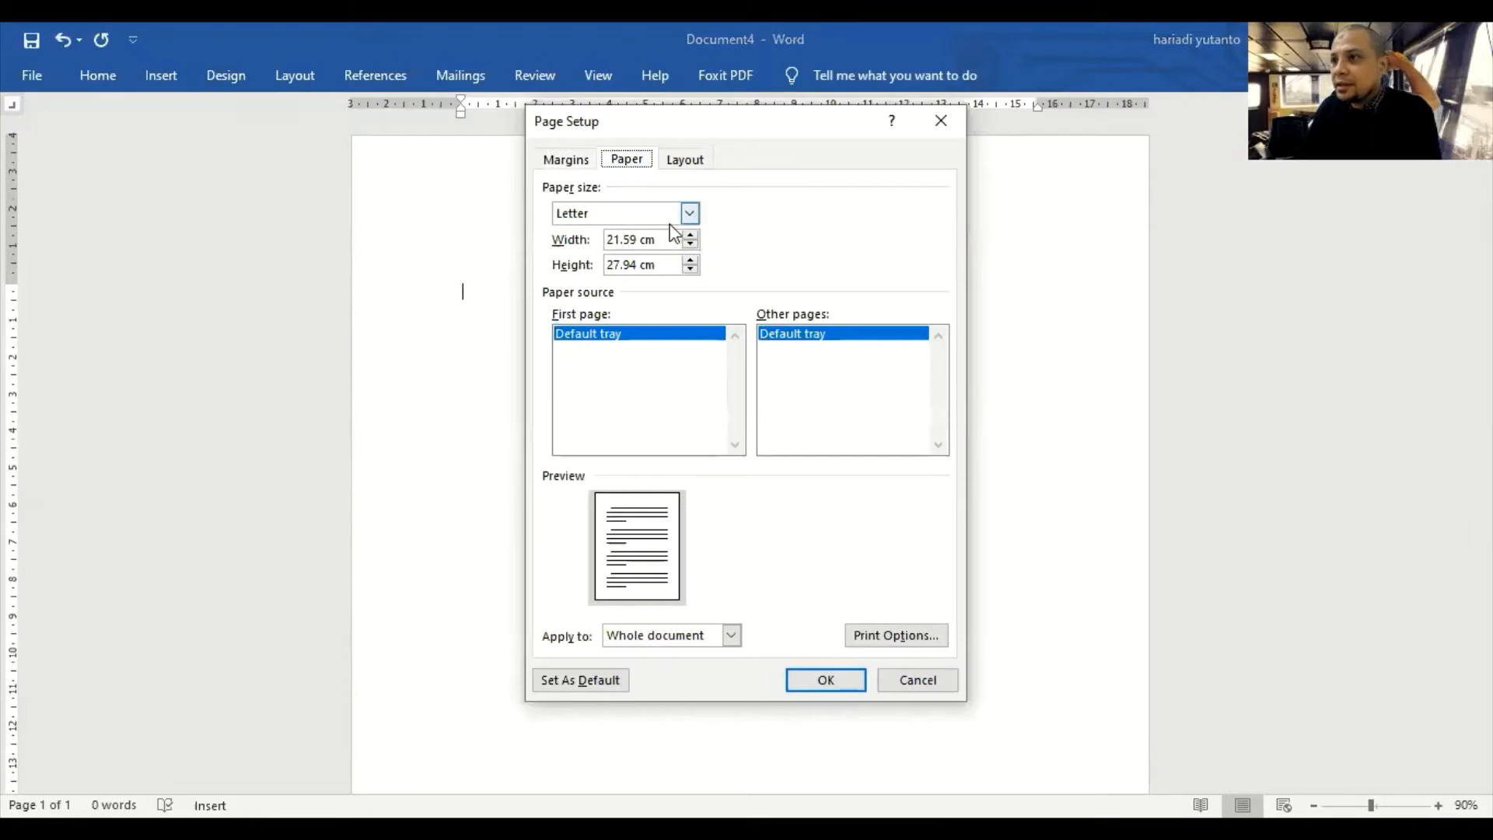
{"action": "left_click", "coordinate": [691, 215]}
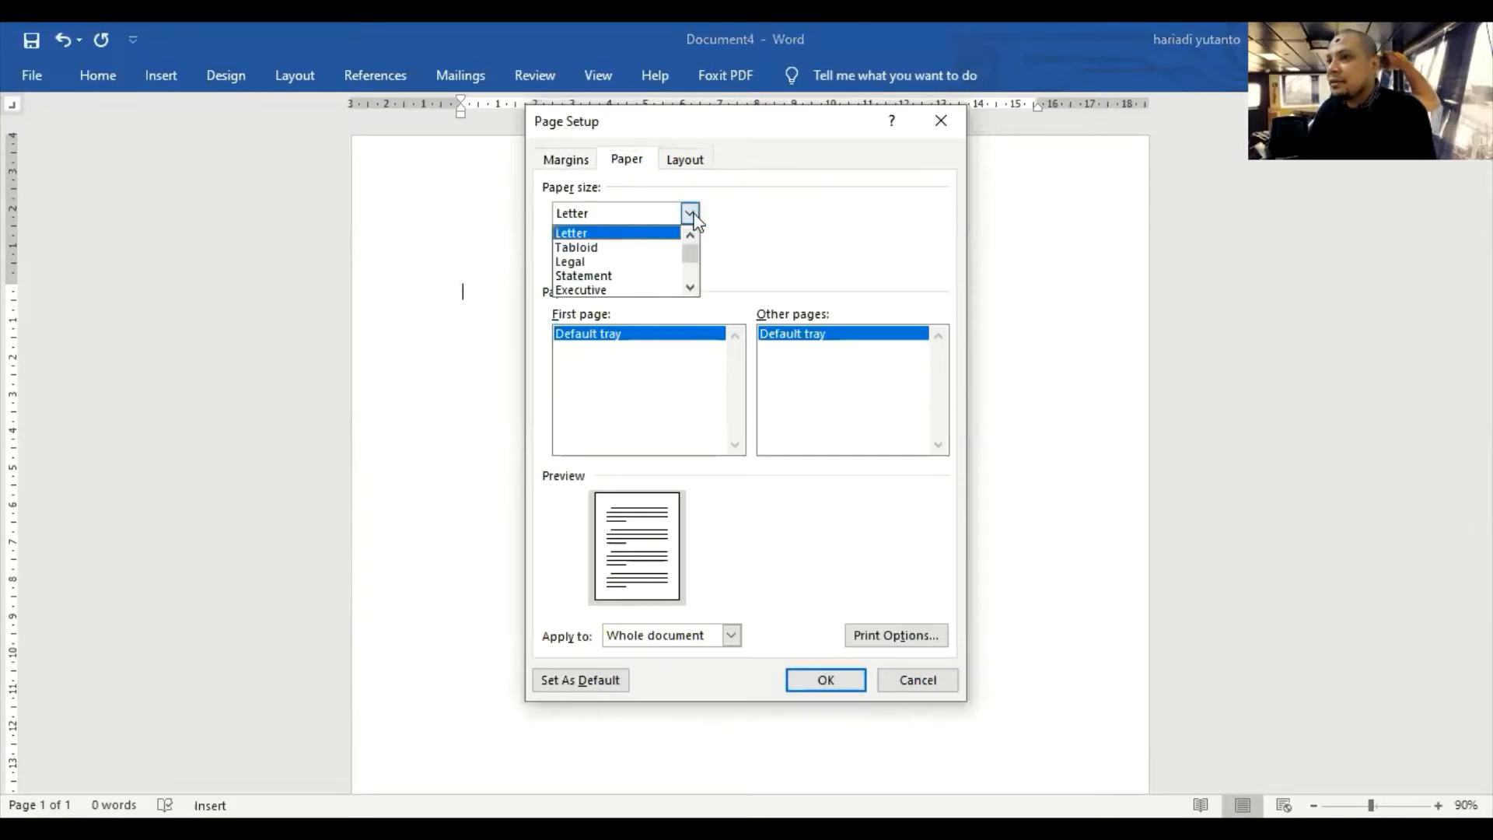
{"action": "scroll", "coordinate": [661, 241], "scroll_direction": "down", "scroll_amount": 2}
{"action": "scroll", "coordinate": [653, 237], "scroll_direction": "up", "scroll_amount": 2}
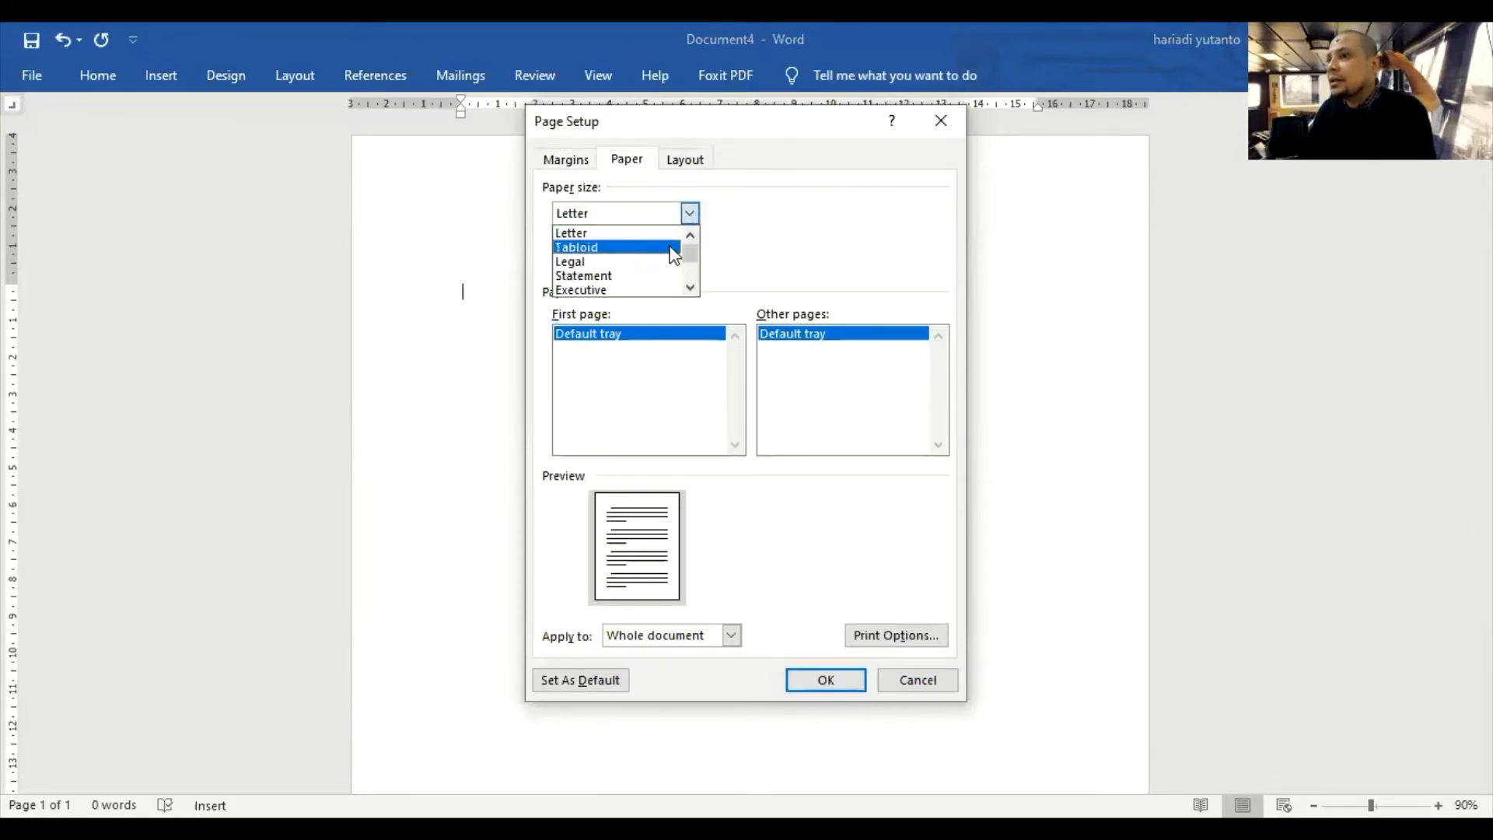
{"action": "left_click", "coordinate": [690, 213]}
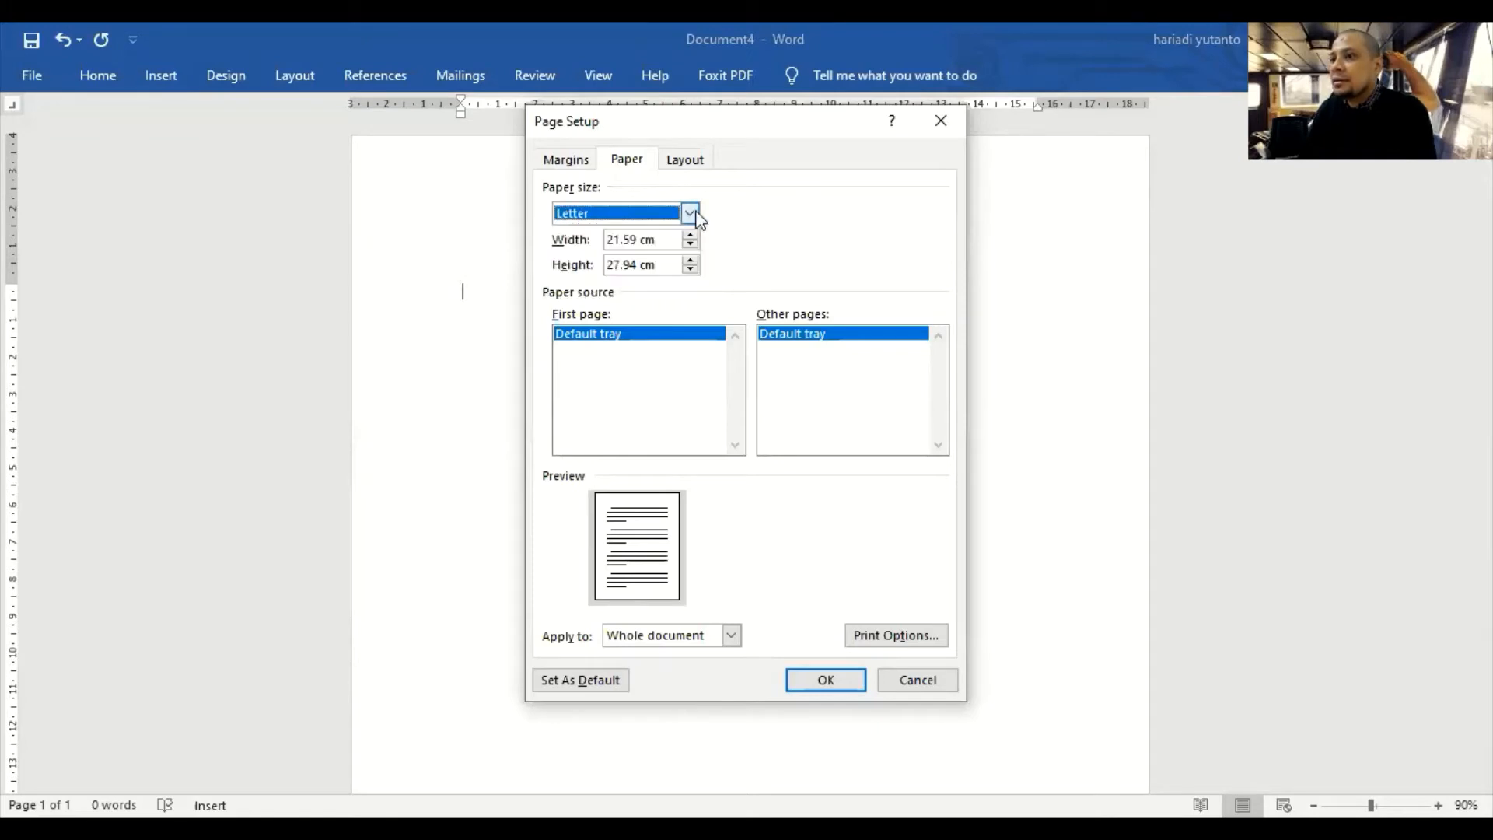
{"action": "left_click", "coordinate": [690, 213]}
{"action": "left_click", "coordinate": [668, 262]}
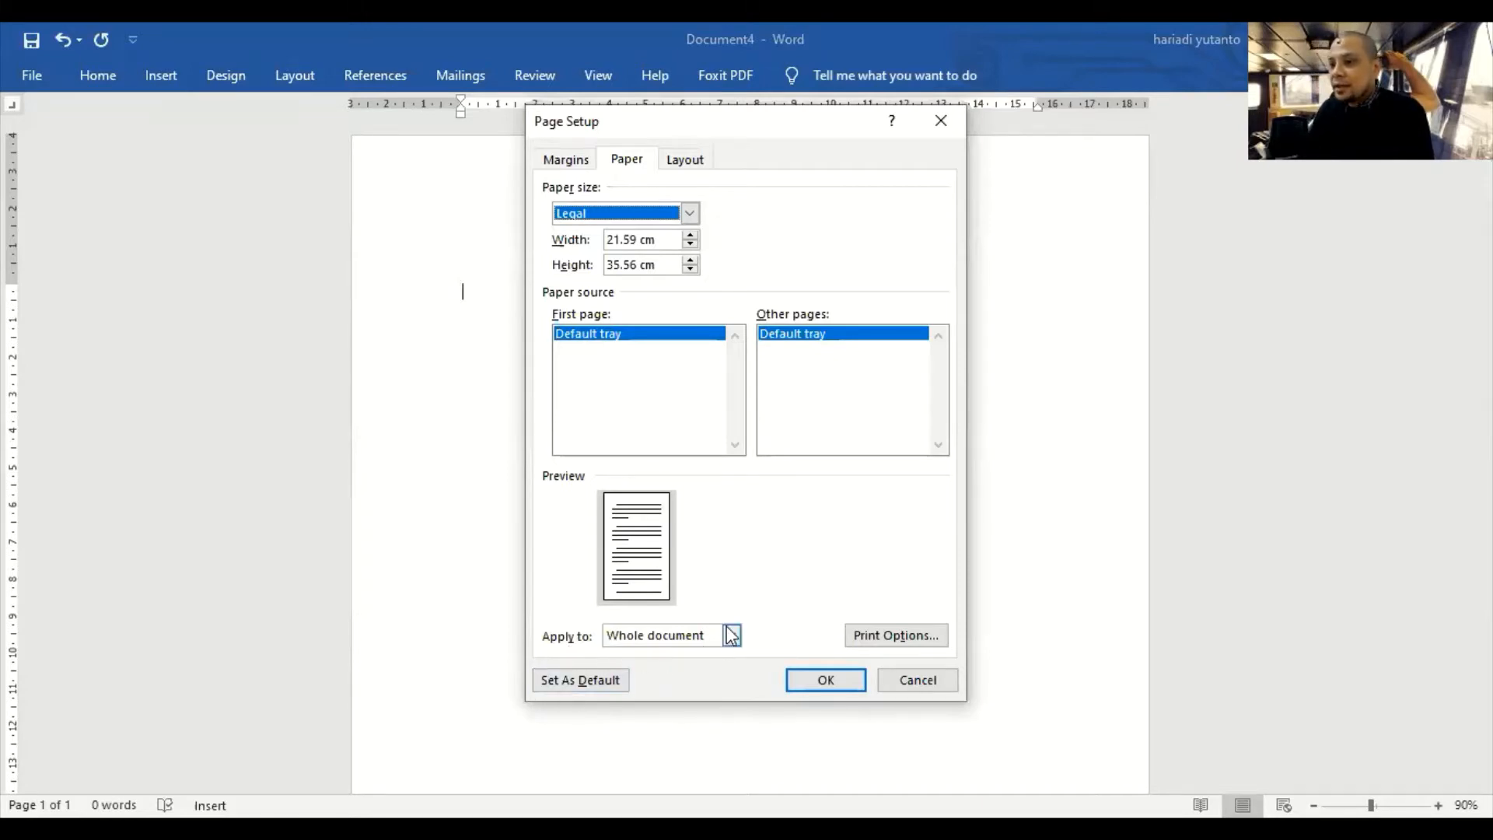
{"action": "left_click", "coordinate": [692, 636]}
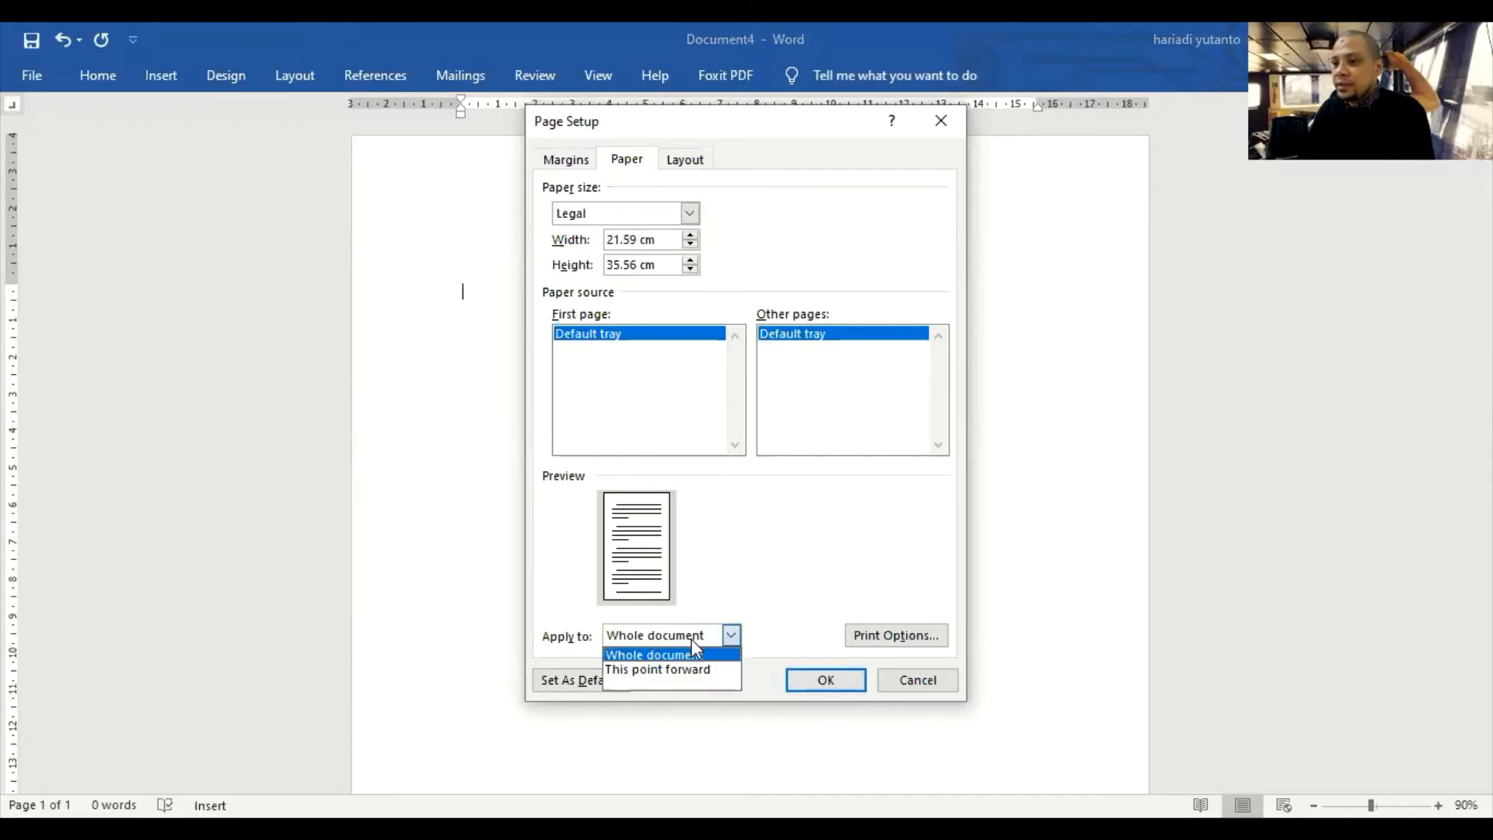
{"action": "left_click", "coordinate": [665, 640]}
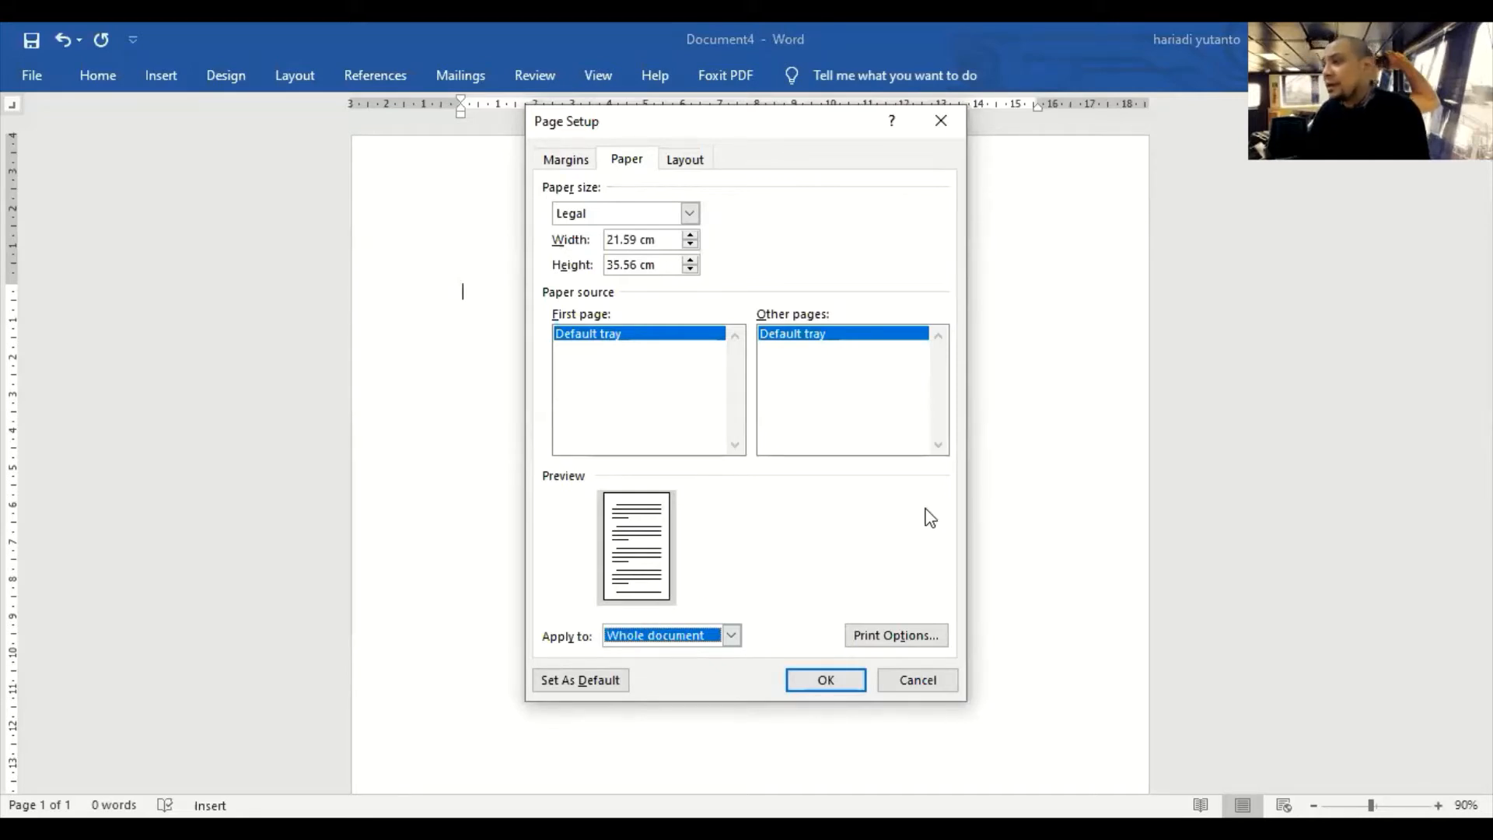
{"action": "left_click", "coordinate": [849, 682]}
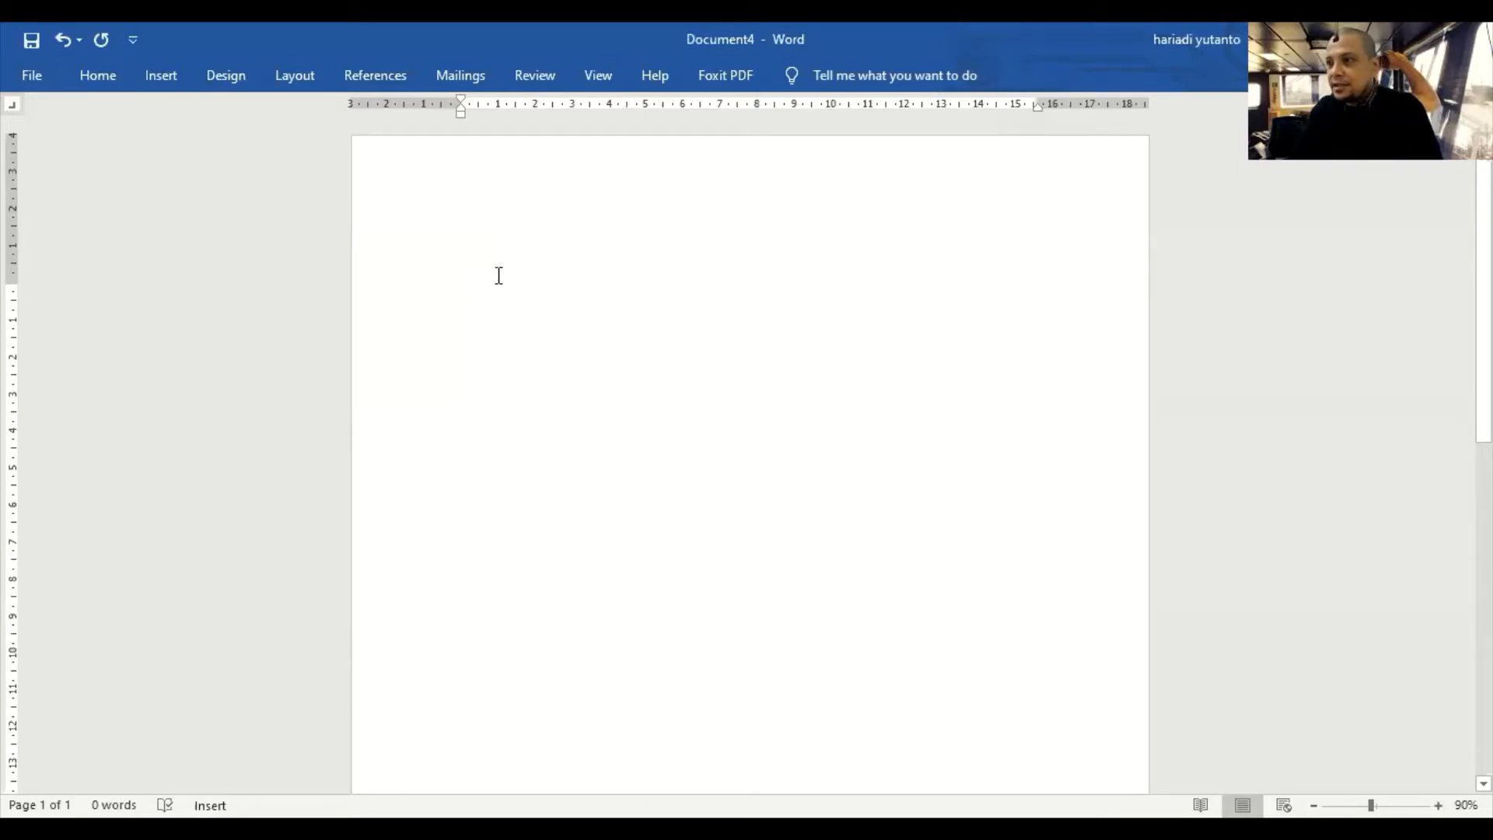
- Write "Halaman Cover" on the first page as a greatly enlarged, centred title
{"action": "type", "text": "Halam"}
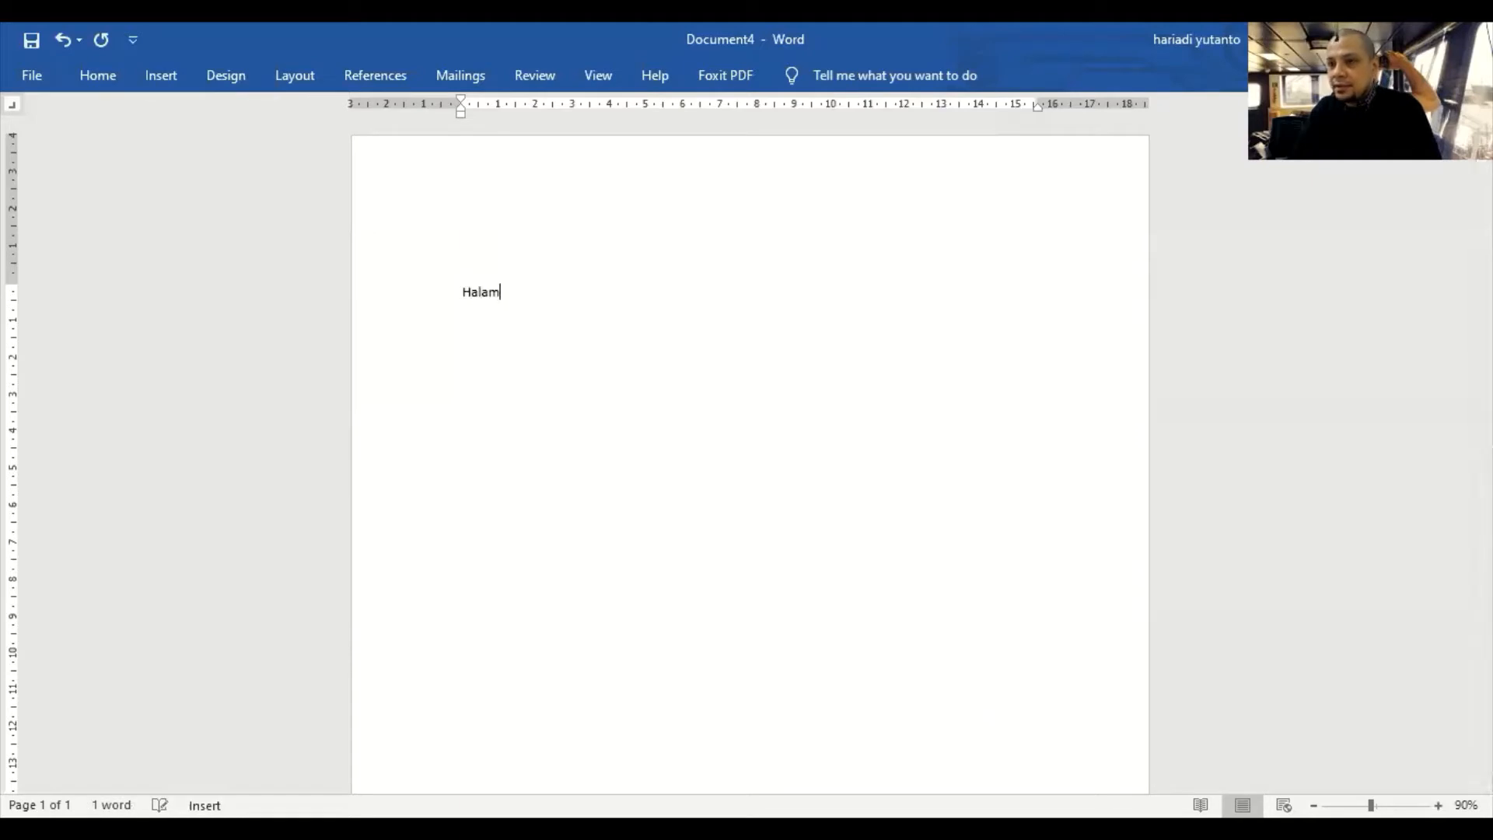
{"action": "type", "text": "an Cover"}
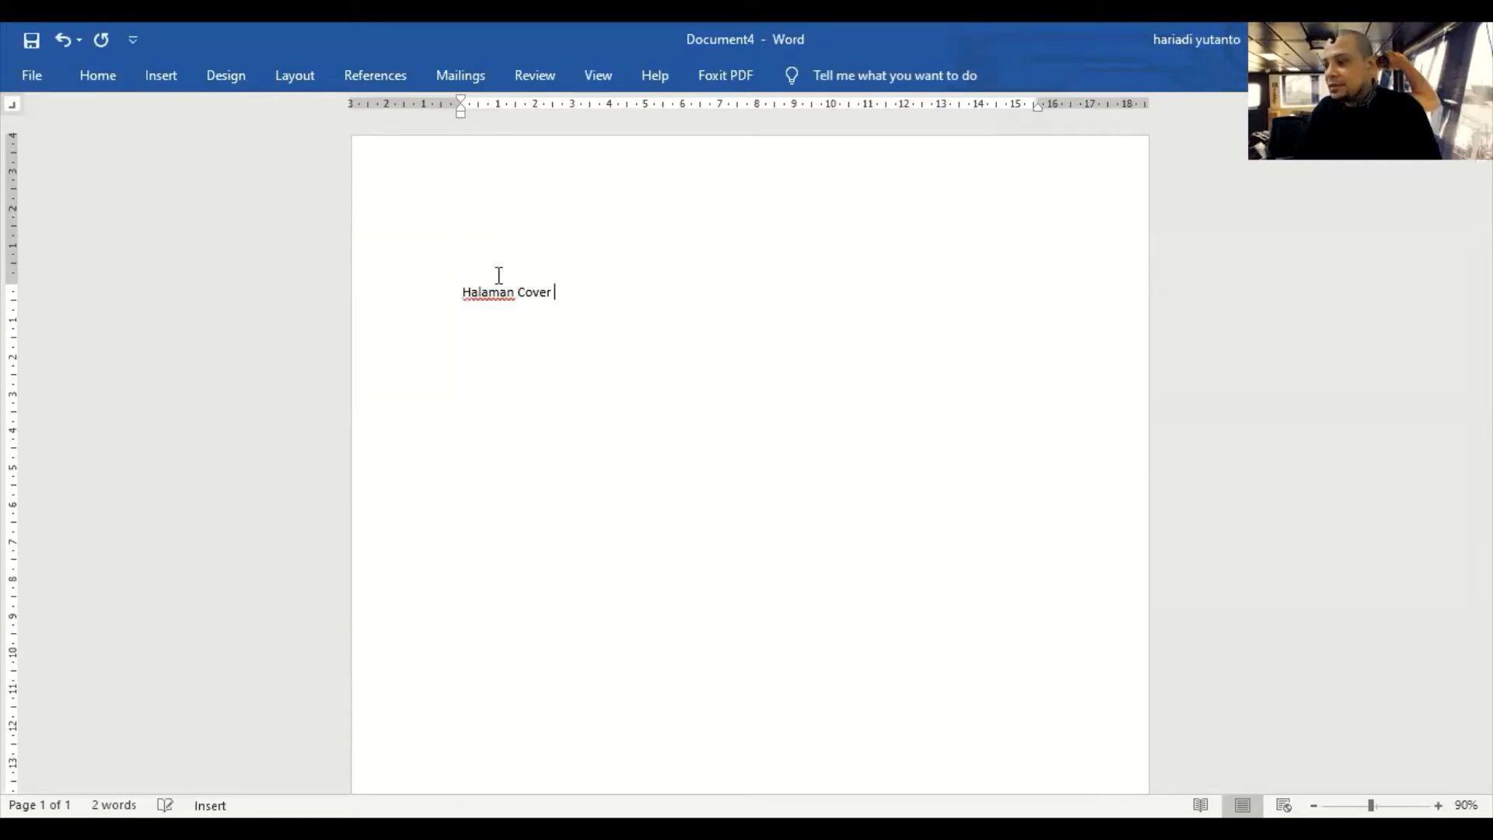
{"action": "key", "text": "ctrl+a"}
{"action": "key", "text": "ctrl+shift+period"}
{"action": "key", "text": "ctrl+shift+period"}
{"action": "key", "text": "ctrl+shift+period"}
{"action": "key", "text": "ctrl+shift+period"}
{"action": "key", "text": "ctrl+shift+period"}
{"action": "key", "text": "ctrl+shift+period"}
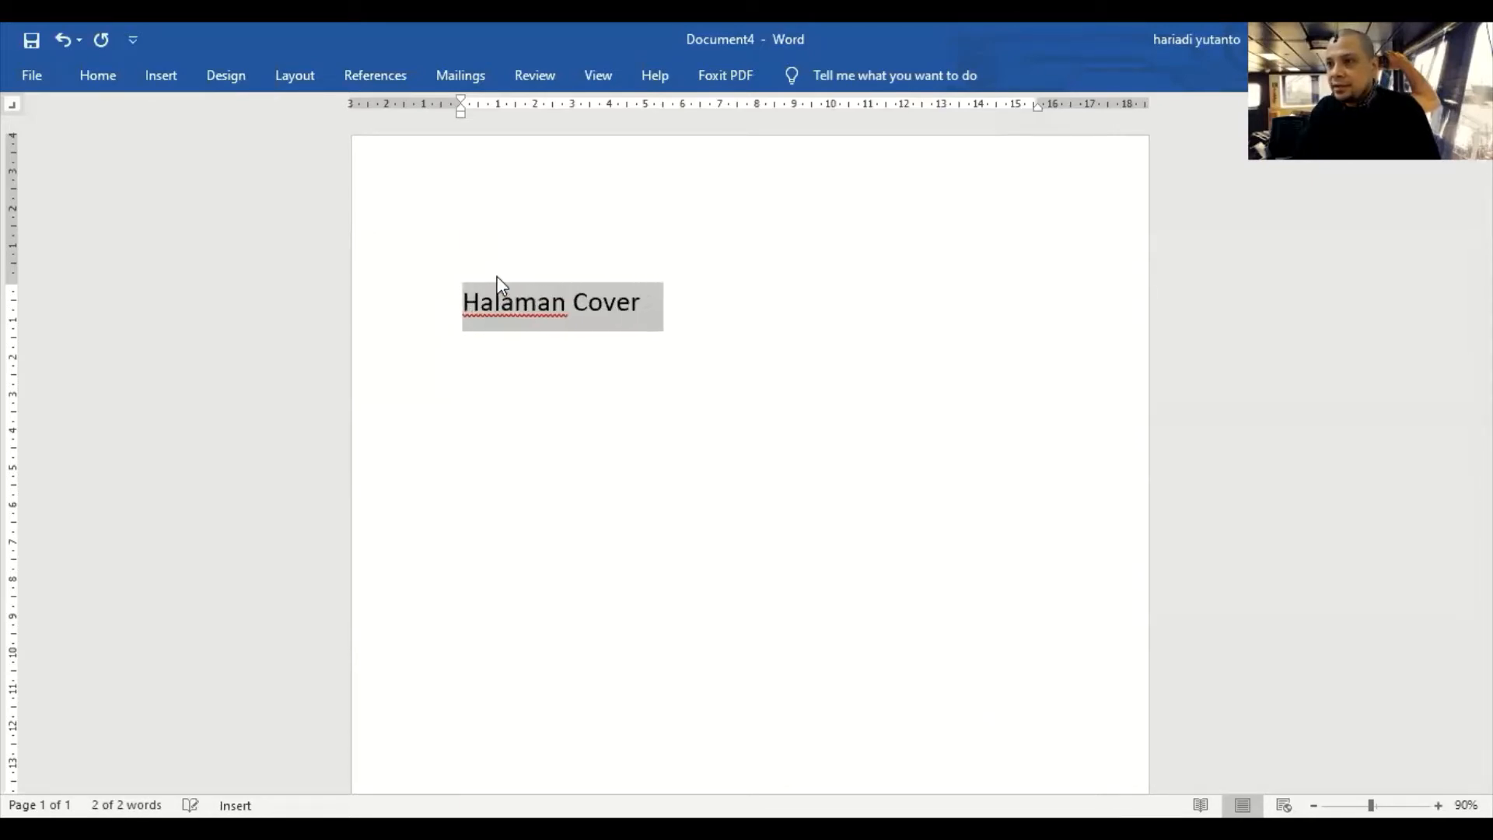
{"action": "key", "text": "ctrl+shift+period"}
{"action": "key", "text": "ctrl+shift+period"}
{"action": "key", "text": "ctrl+shift+period"}
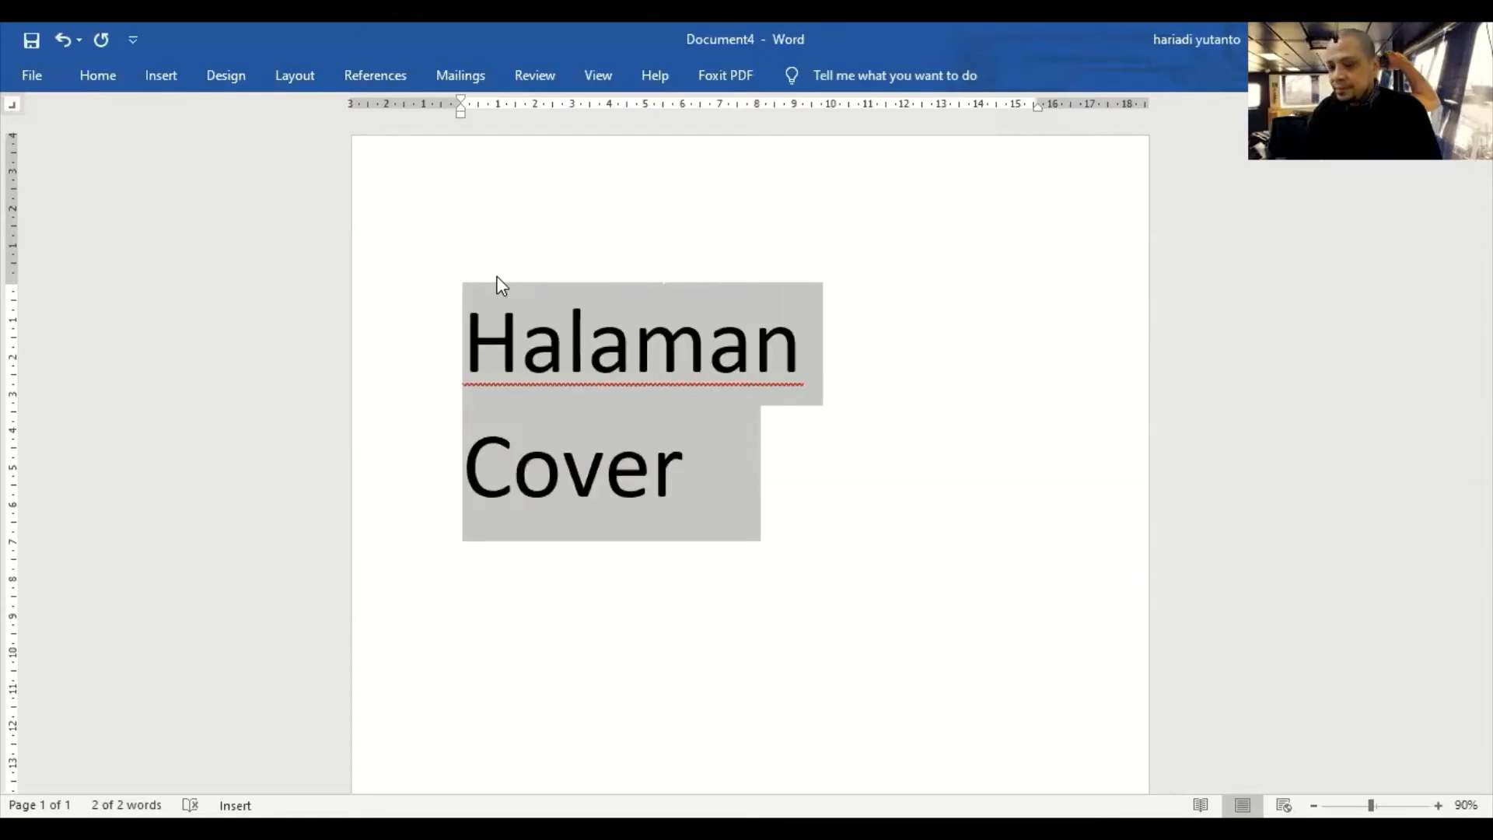
{"action": "key", "text": "ctrl+e"}
{"action": "key", "text": "Right"}
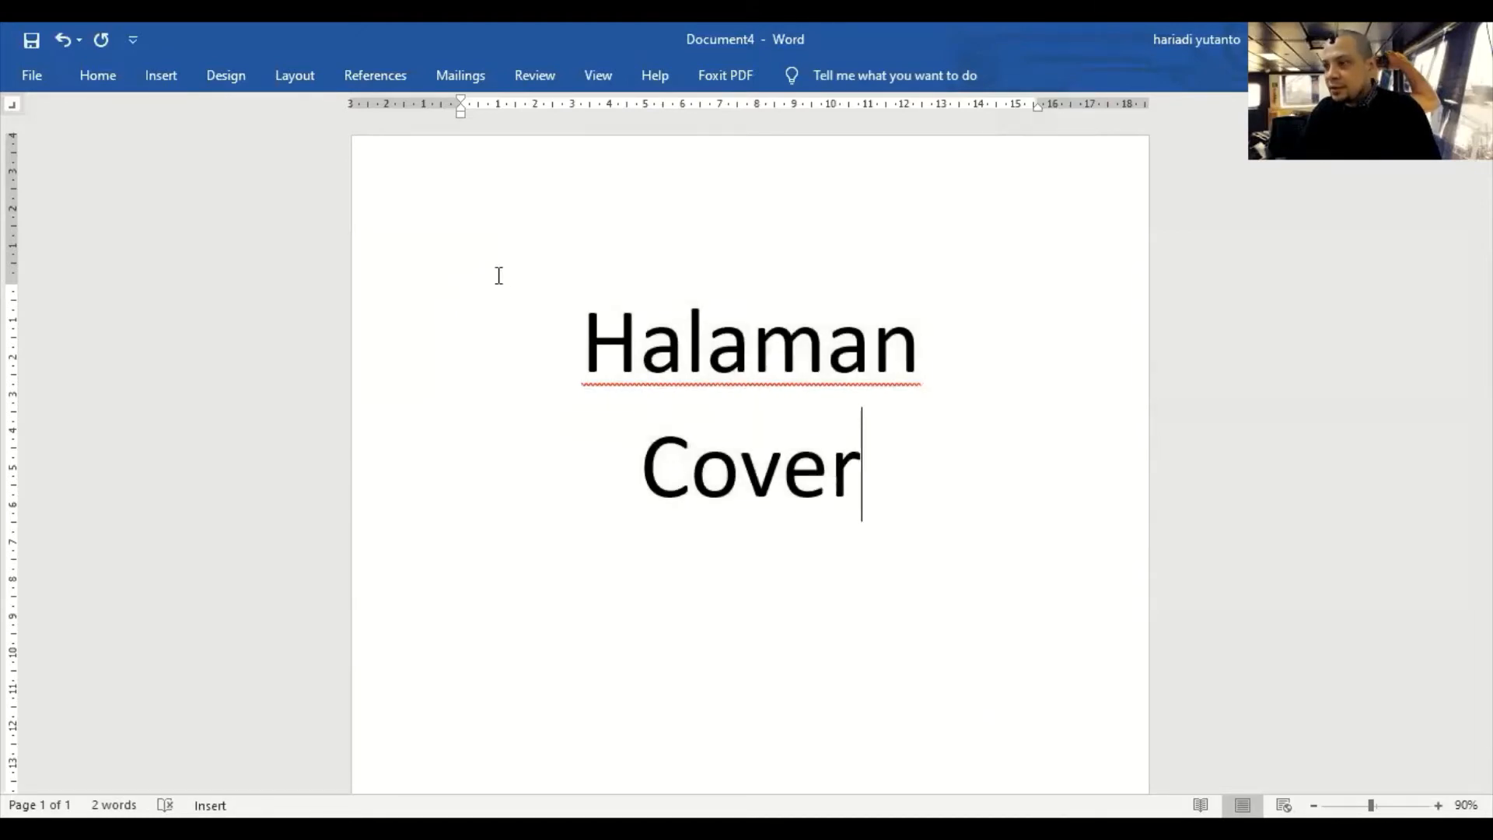
- Insert a page break after the cover title and write "Daftar isi" on the second page
{"action": "key", "text": "ctrl+Return"}
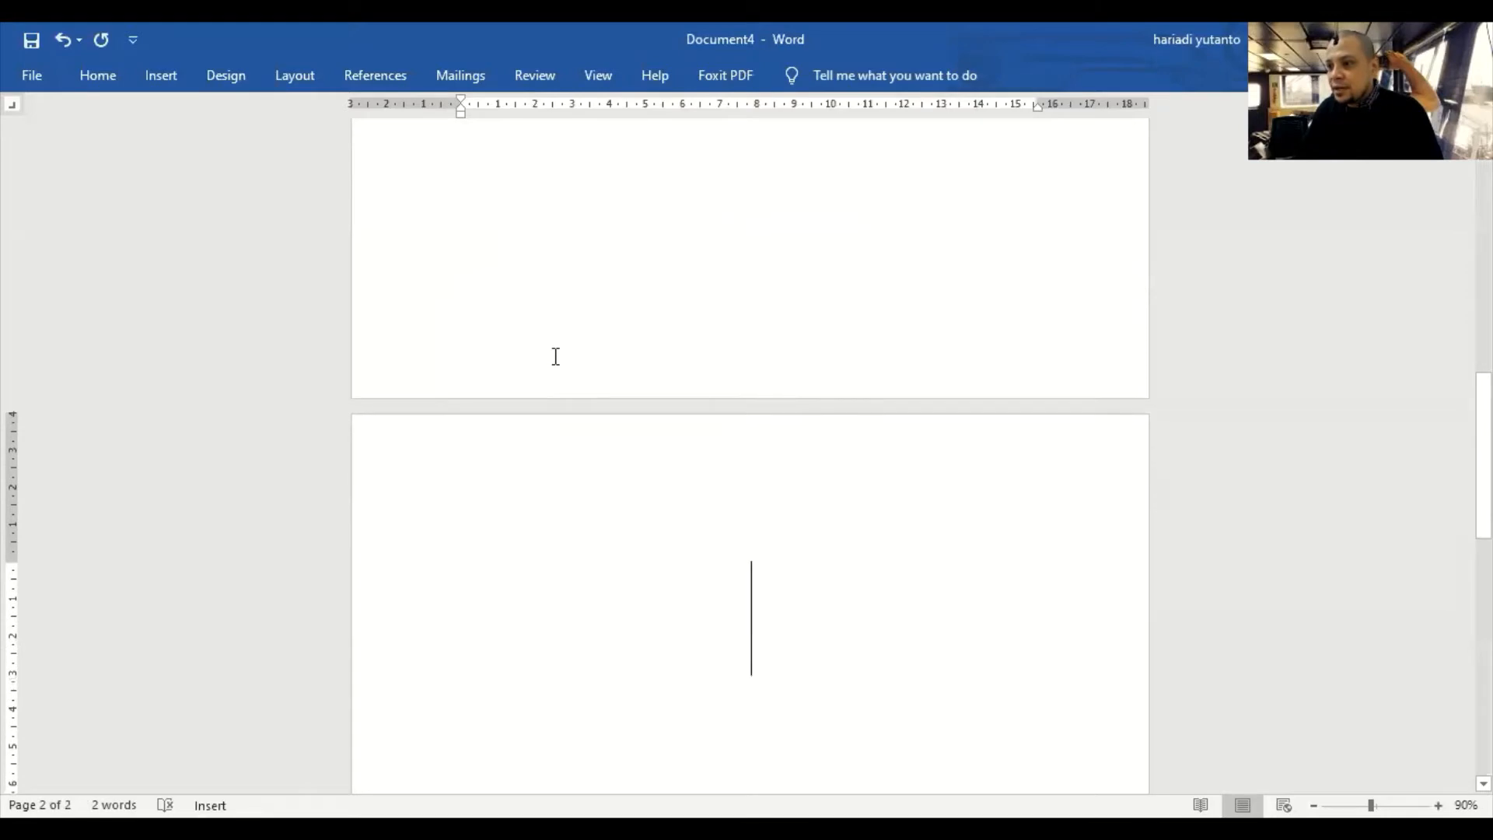
{"action": "type", "text": "Daft"}
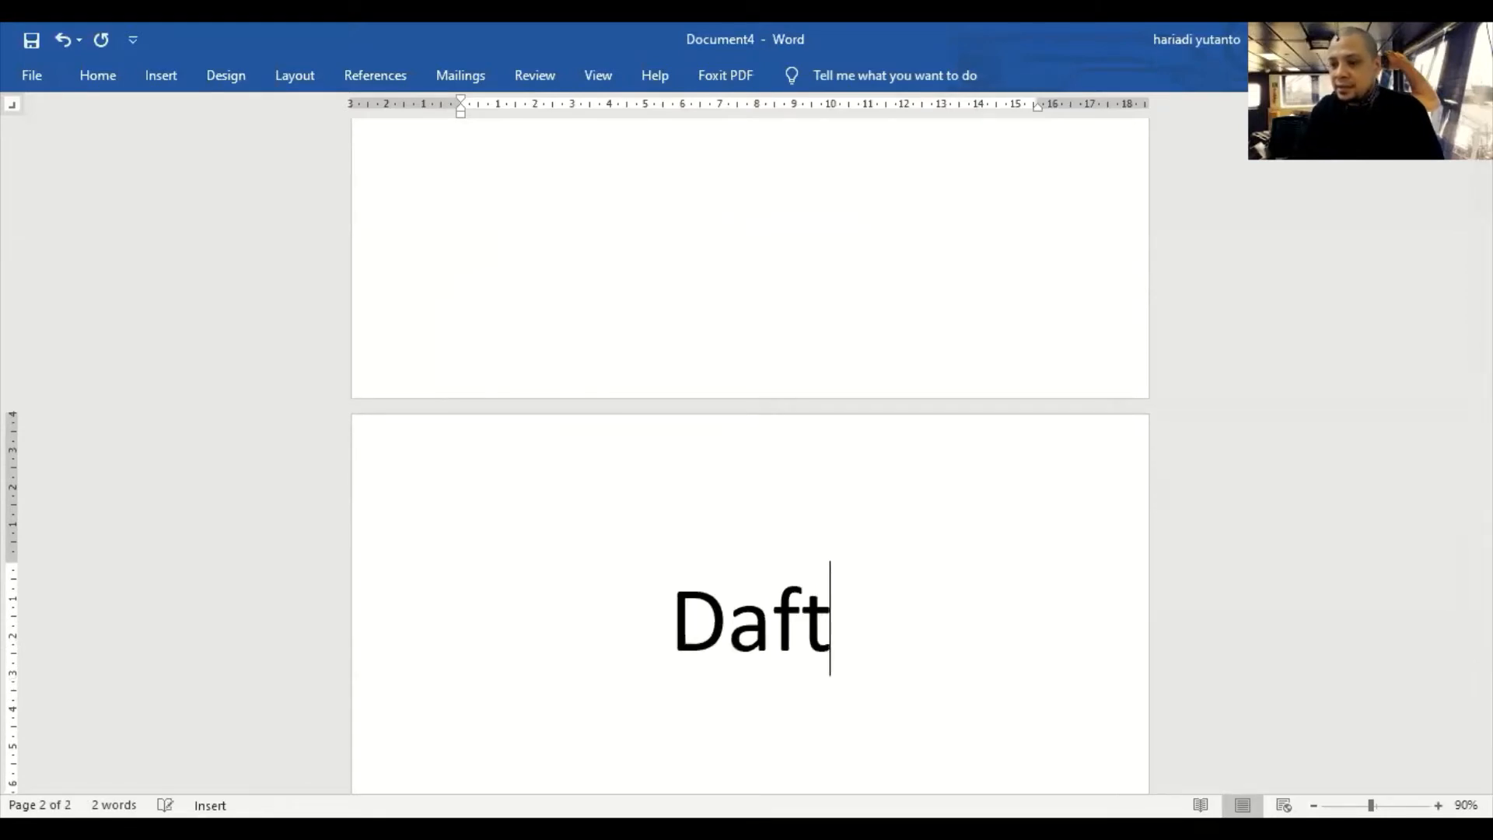
{"action": "type", "text": "ar isi"}
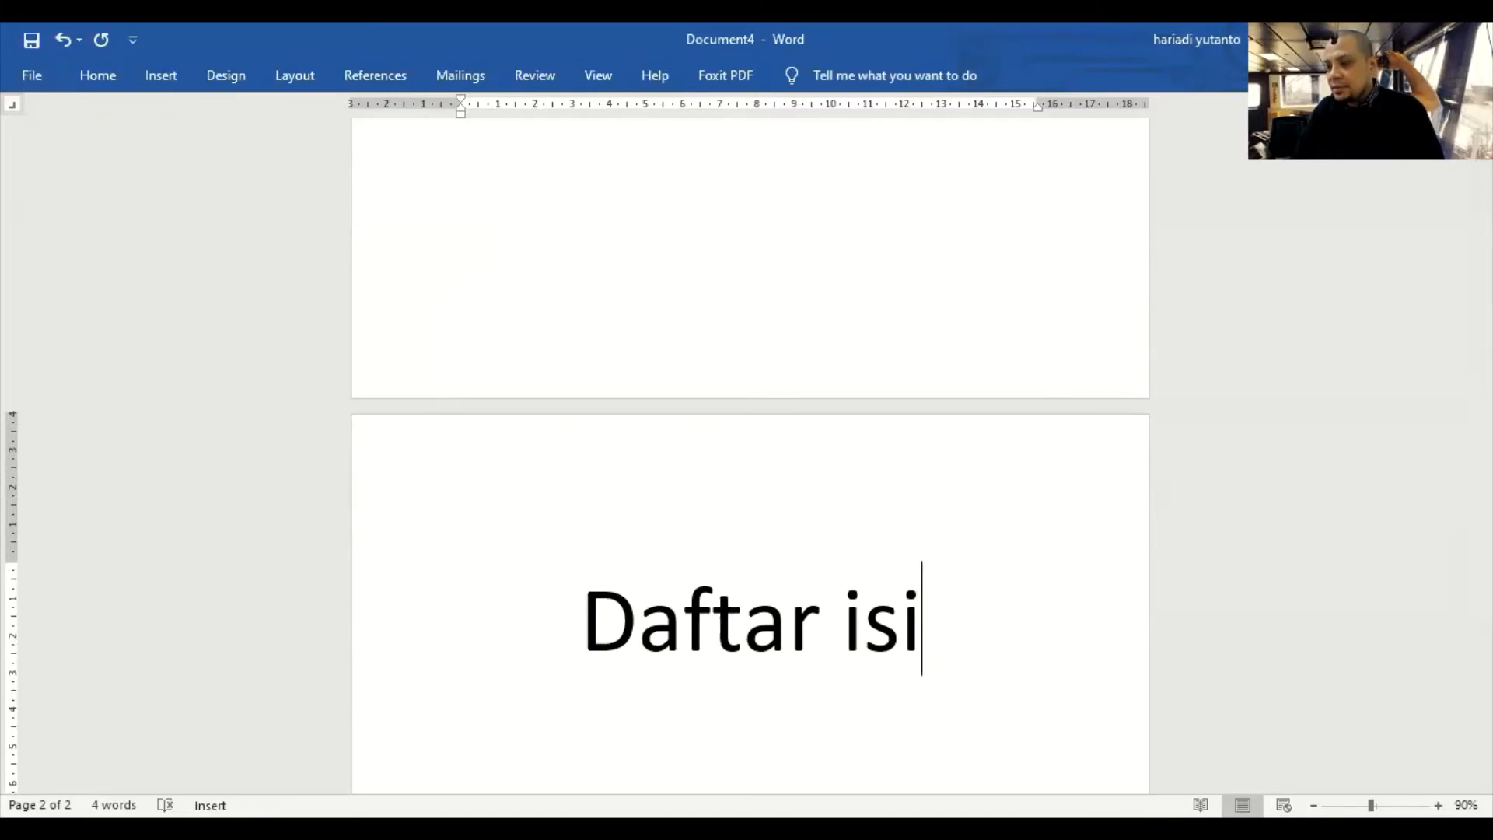
- Add a third page with the heading "bab 1" and insert a page break after it
{"action": "scroll", "coordinate": [552, 357], "scroll_direction": "up", "scroll_amount": 5}
{"action": "key", "text": "ctrl+Return"}
{"action": "type", "text": "bab "}
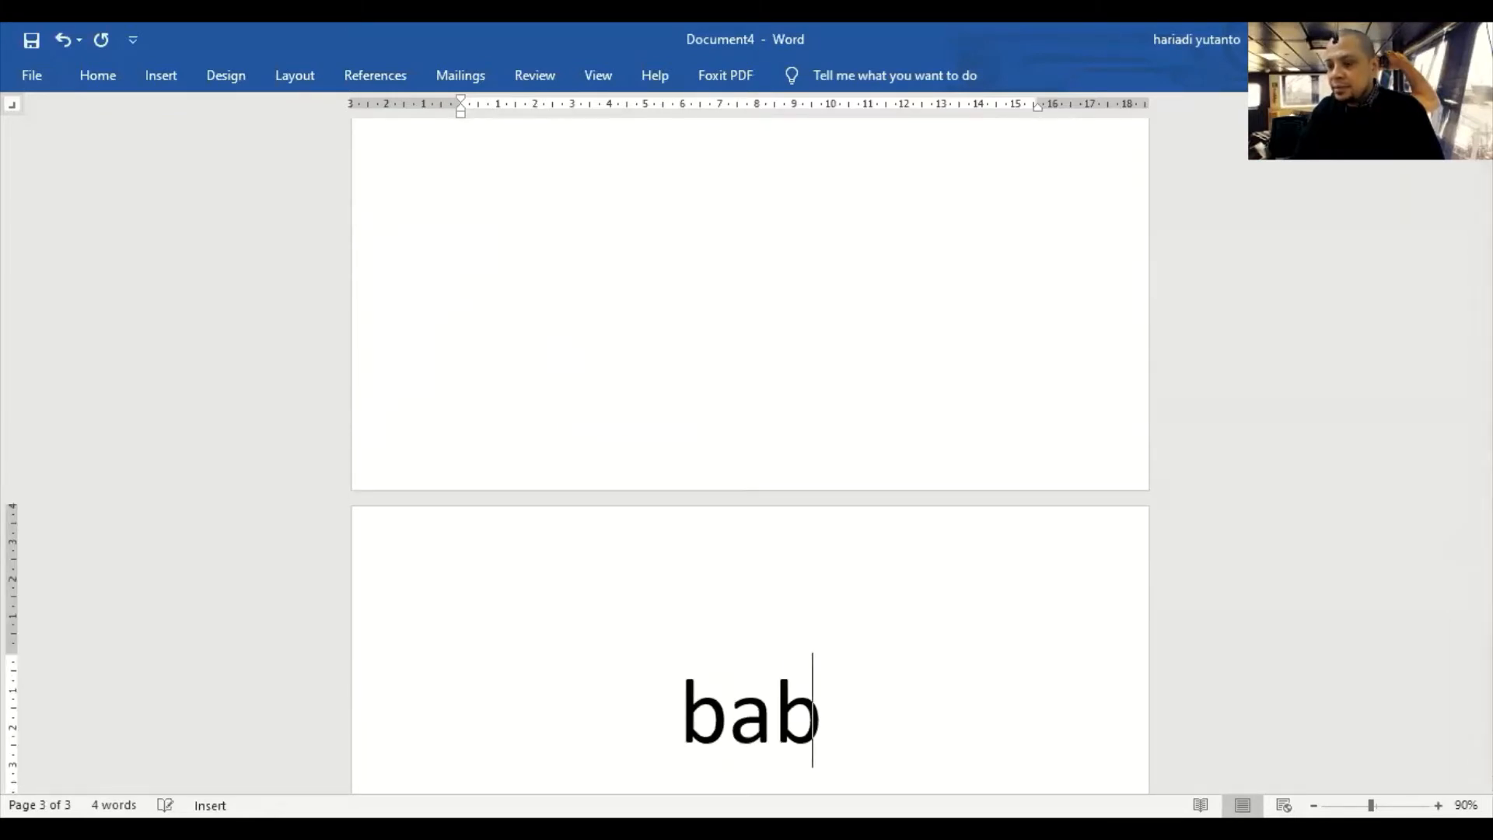
{"action": "type", "text": "1"}
{"action": "key", "text": "ctrl+Return"}
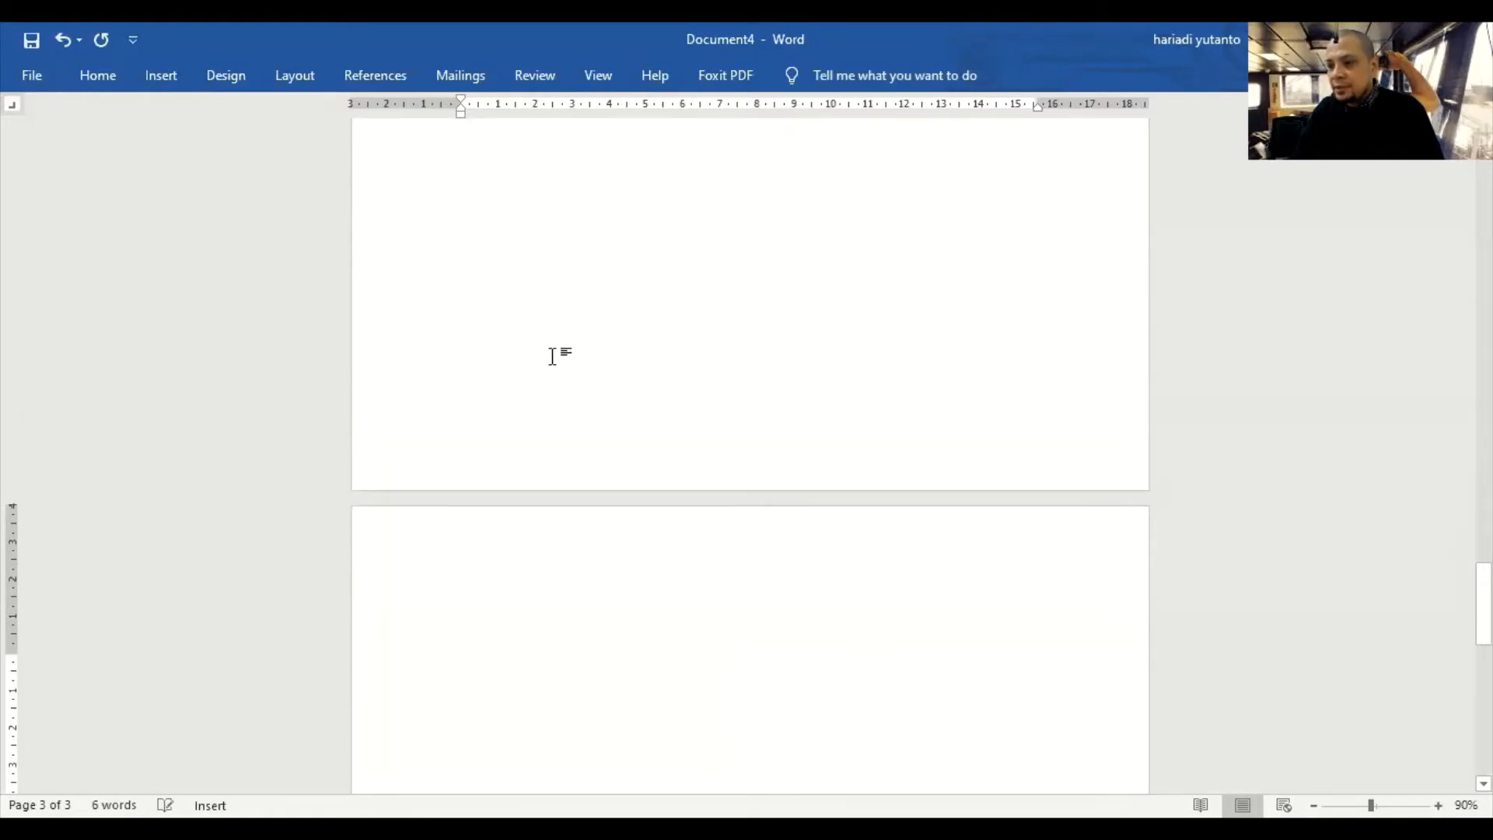
- Write the heading "Bab 2" on the fourth page and place the cursor after the cover title on page one
{"action": "type", "text": "bab 2"}
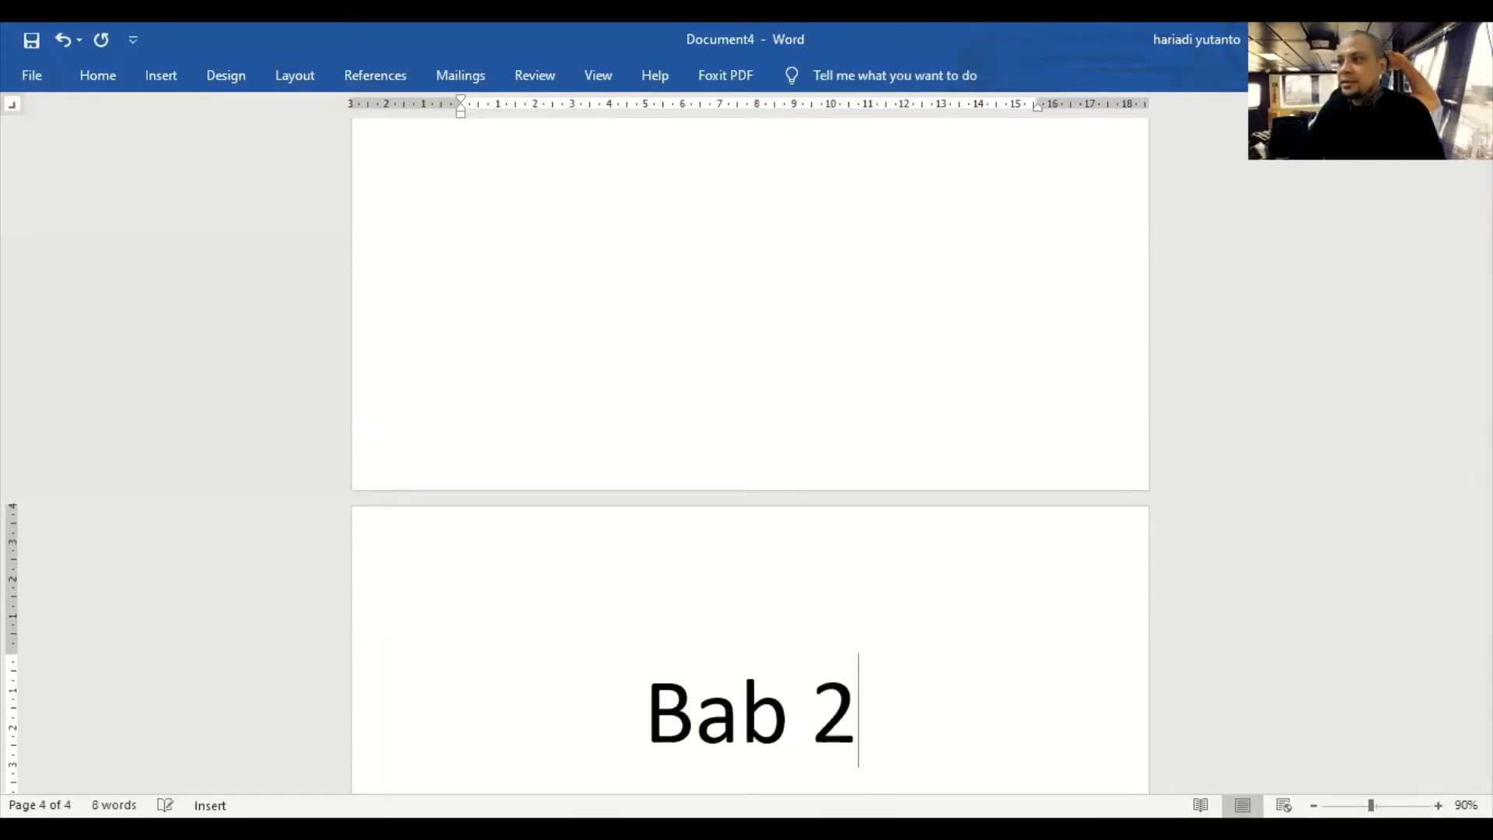
{"action": "scroll", "coordinate": [700, 451], "scroll_direction": "down", "scroll_amount": 6}
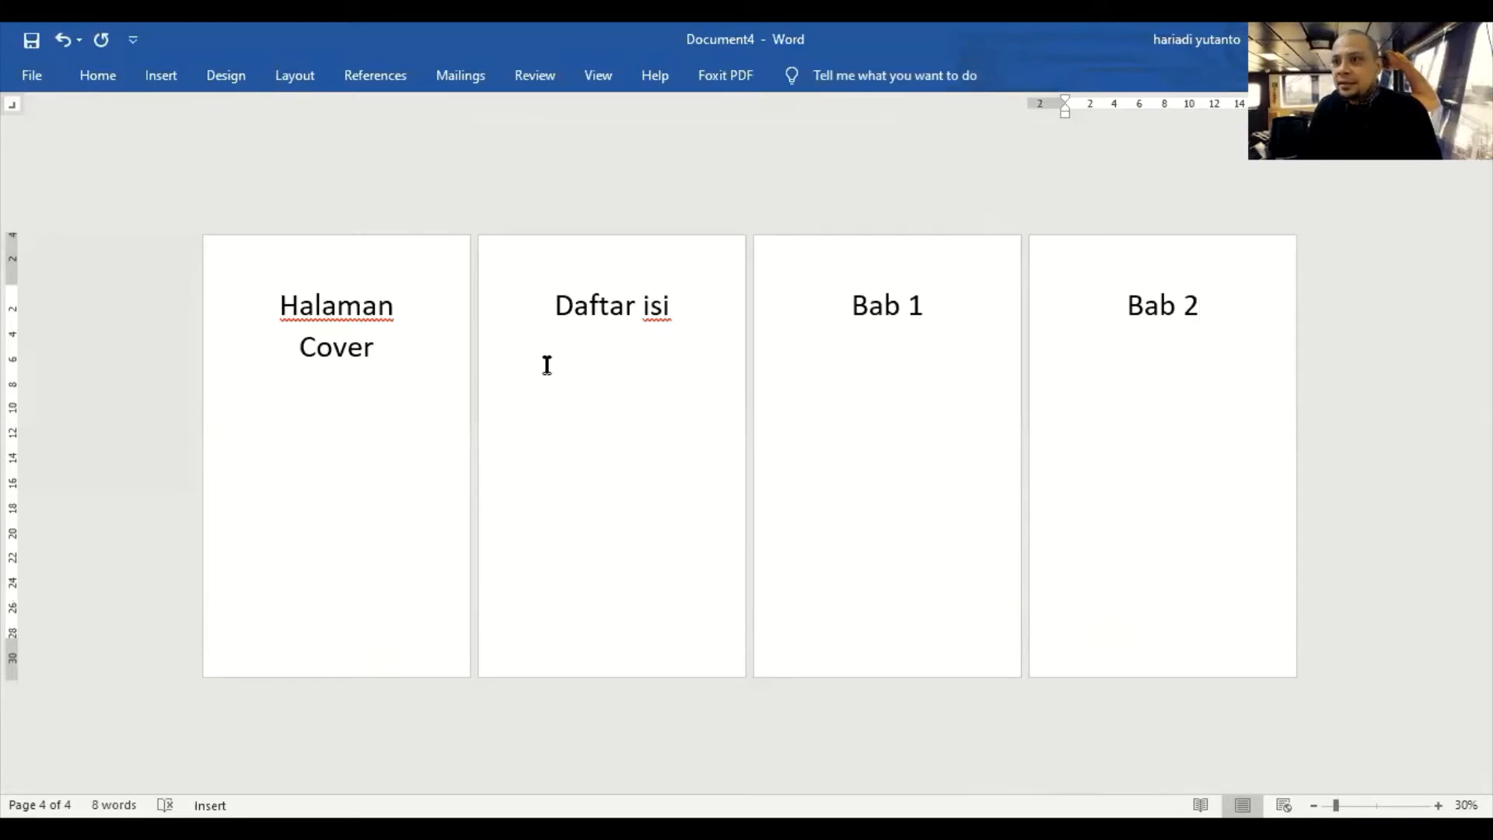
{"action": "left_click", "coordinate": [385, 346]}
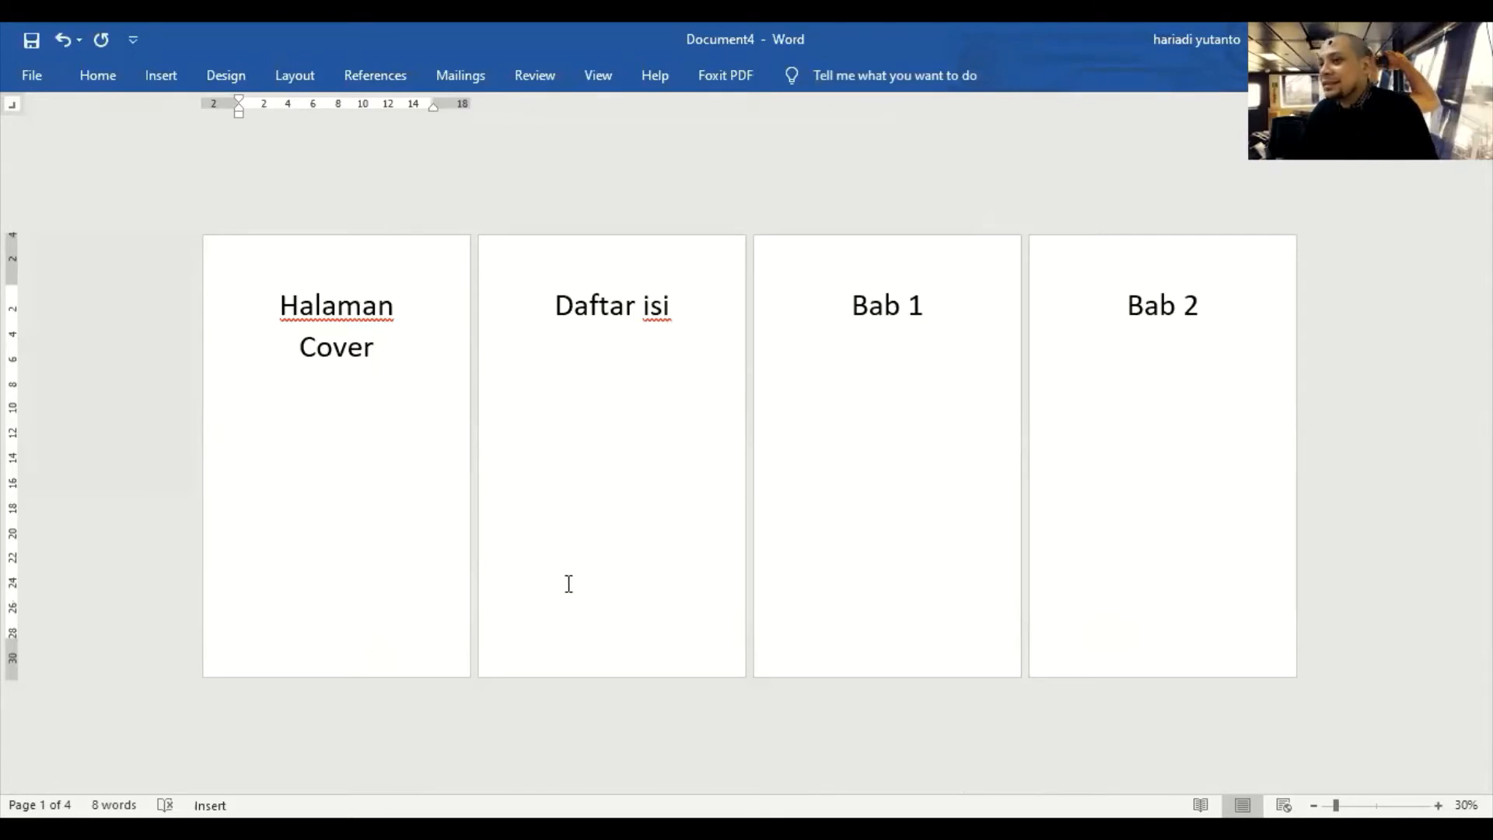
{"action": "scroll", "coordinate": [565, 585], "scroll_direction": "up", "scroll_amount": 3}
{"action": "scroll", "coordinate": [565, 584], "scroll_direction": "up", "scroll_amount": 2}
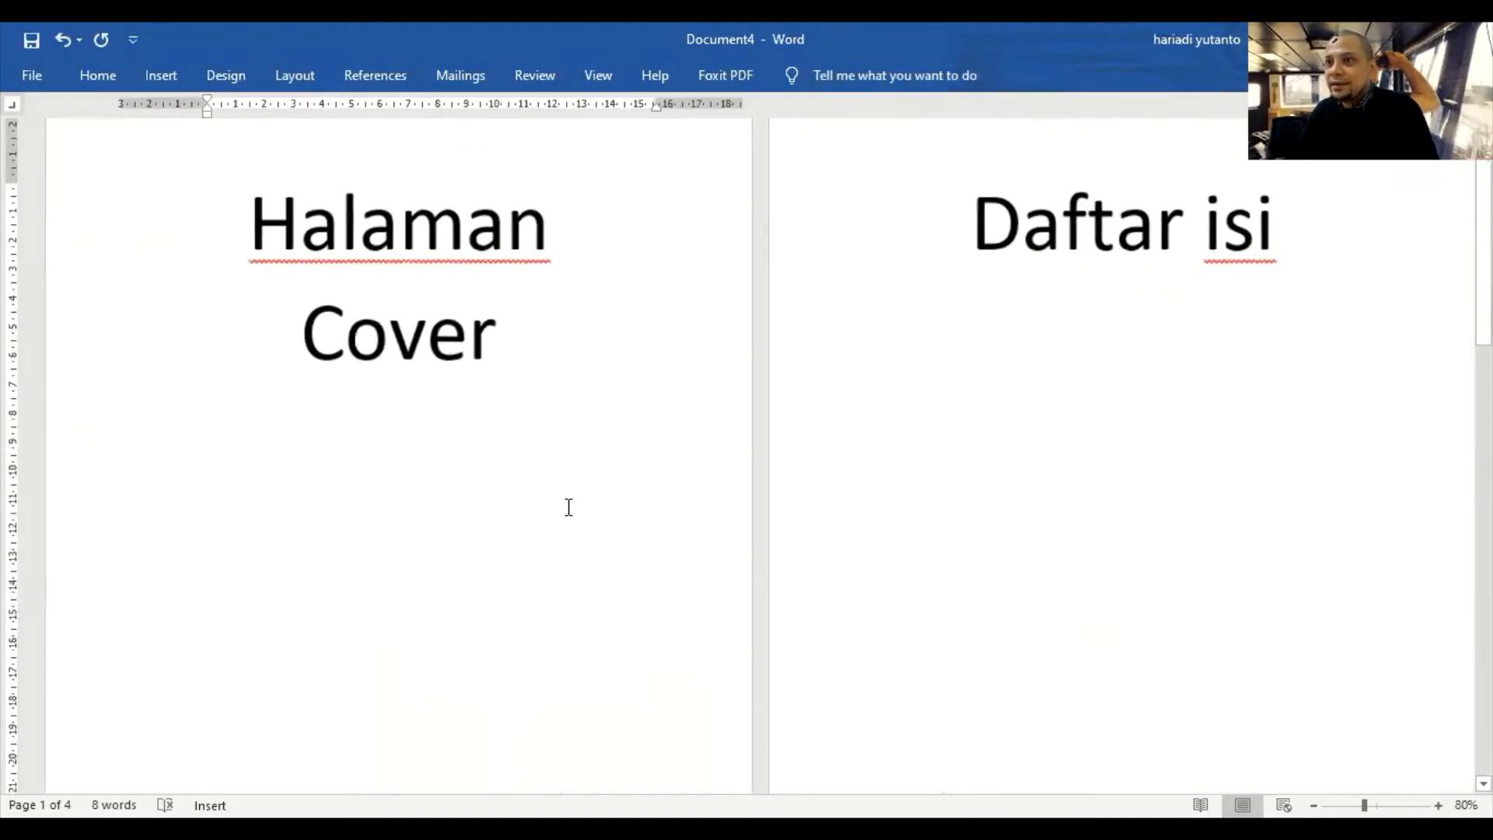
{"action": "scroll", "coordinate": [553, 343], "scroll_direction": "up", "scroll_amount": 1}
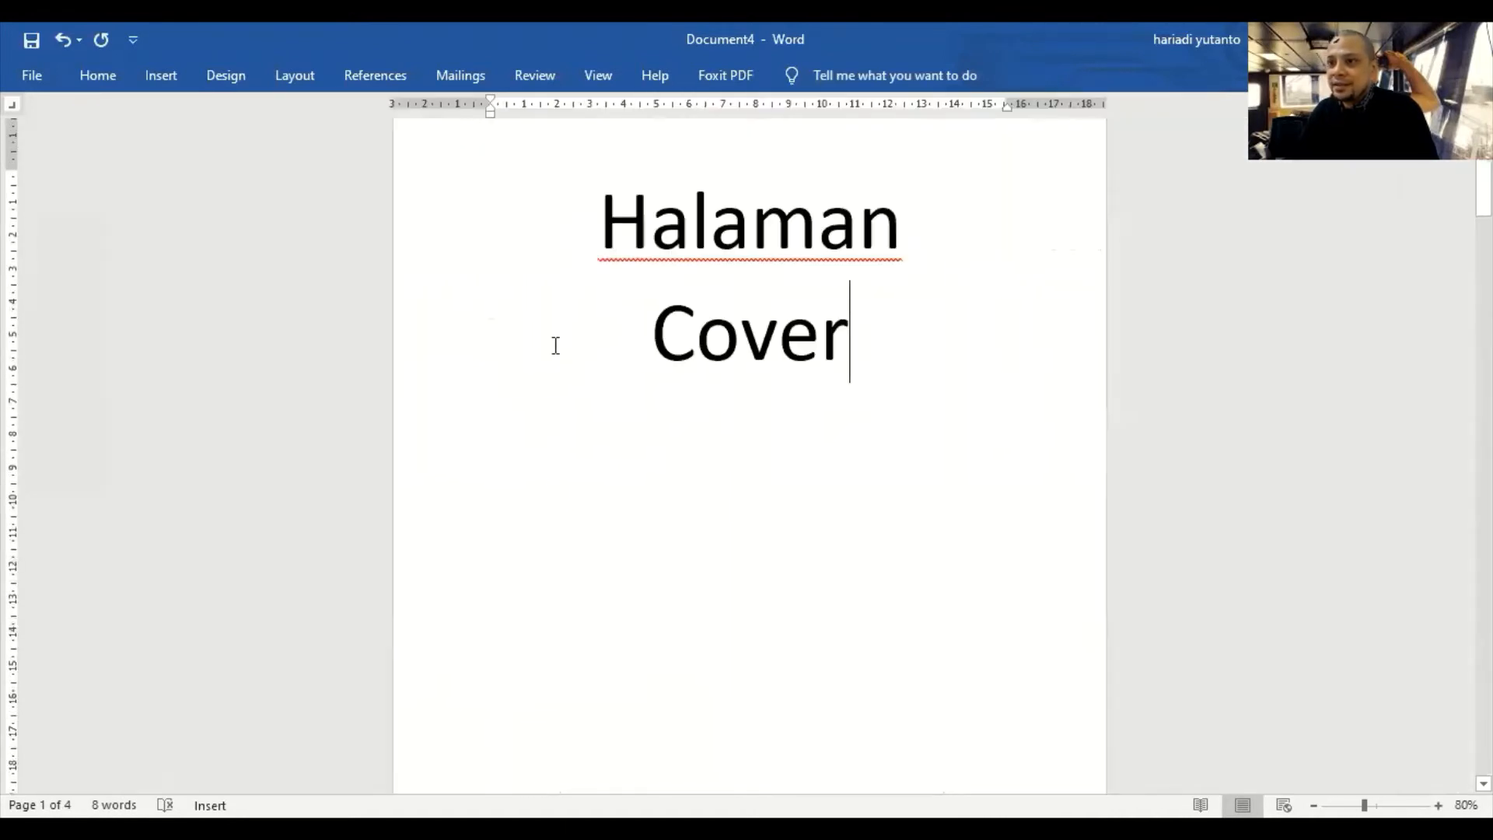
{"action": "left_click", "coordinate": [398, 71]}
{"action": "left_click", "coordinate": [466, 71]}
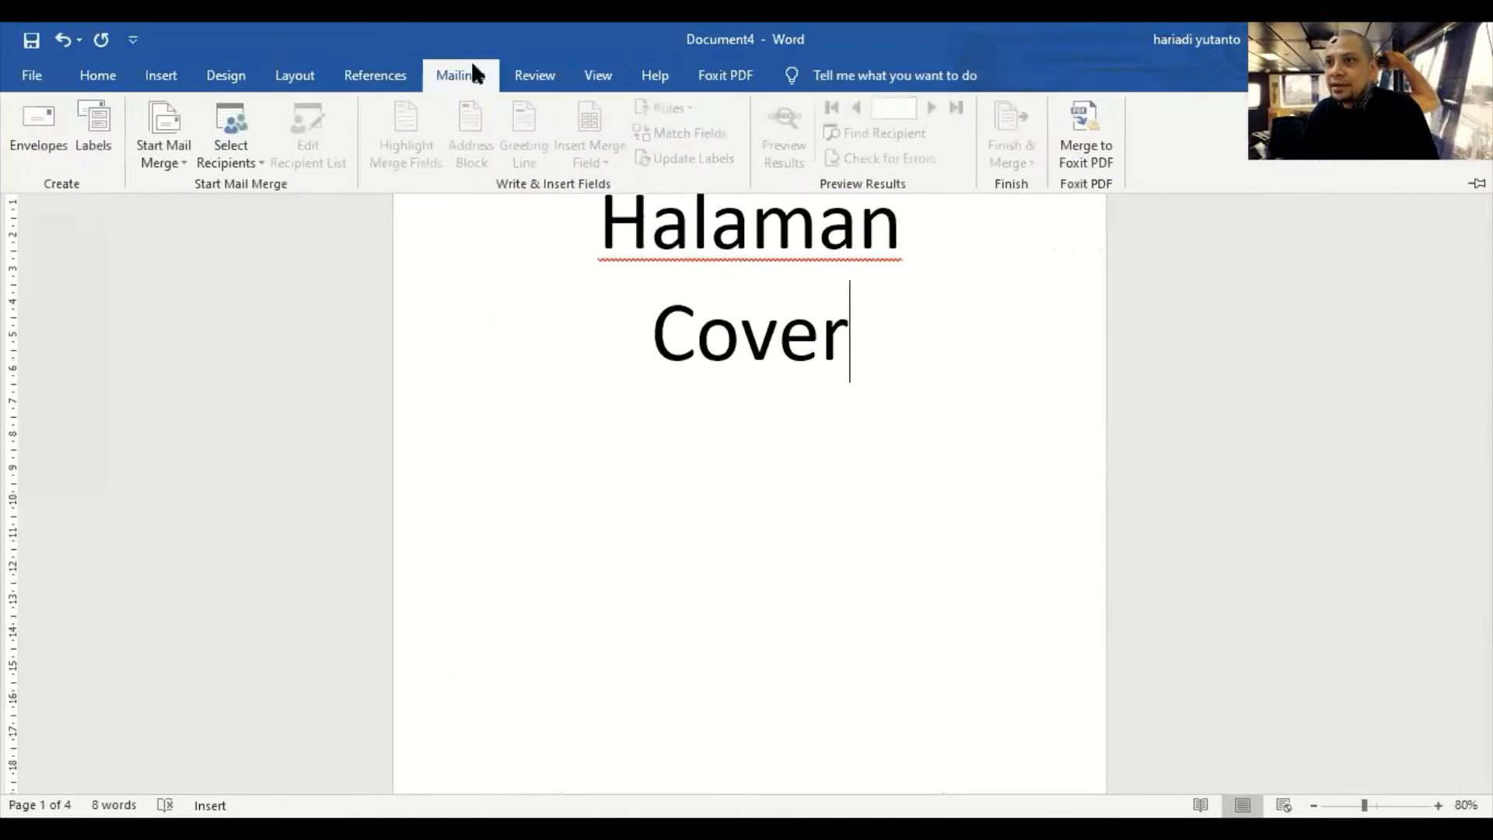
{"action": "left_click", "coordinate": [289, 78]}
{"action": "left_click", "coordinate": [161, 77]}
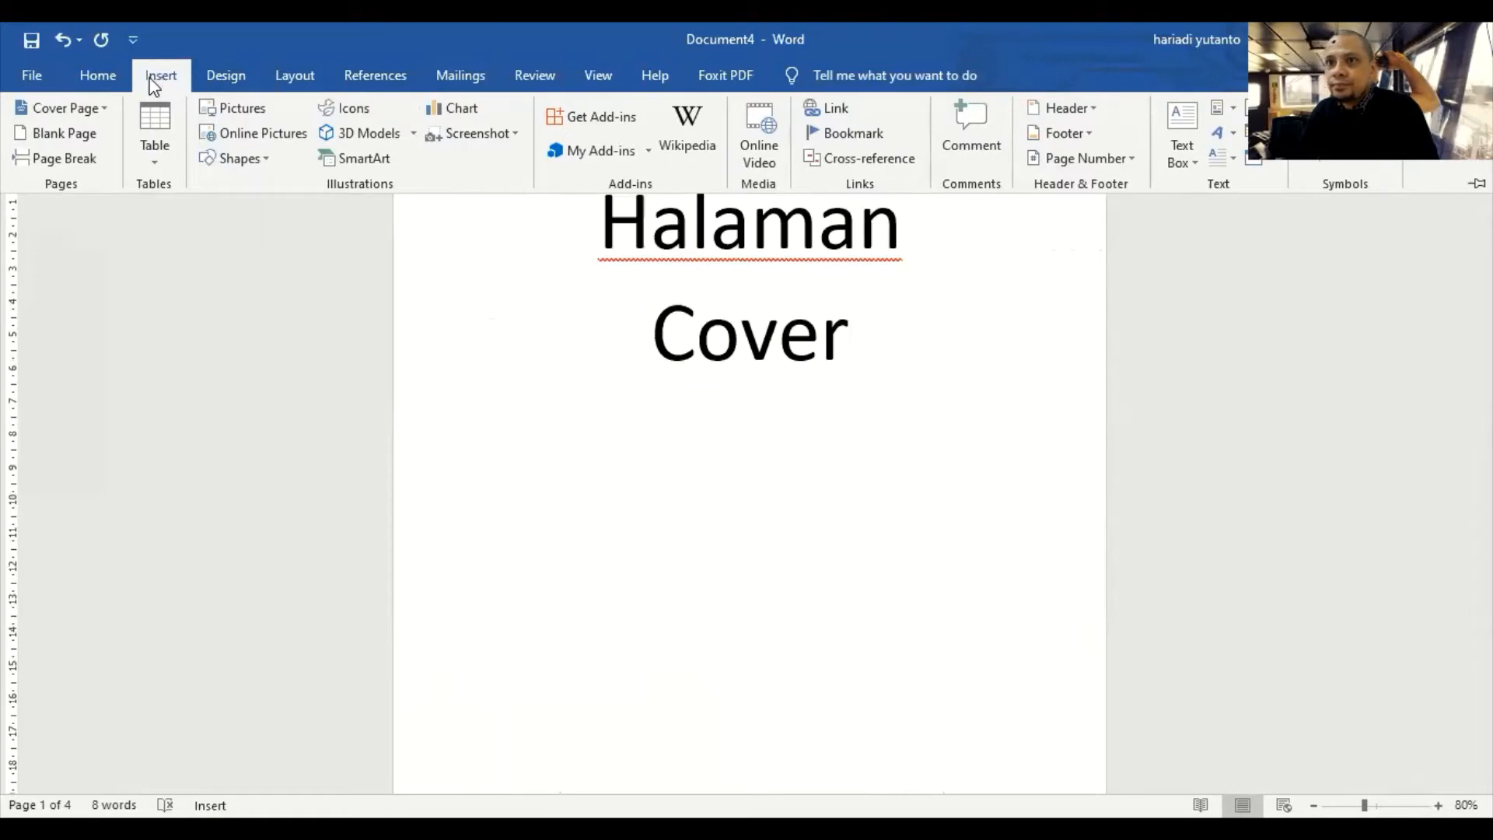
{"action": "left_click", "coordinate": [107, 73]}
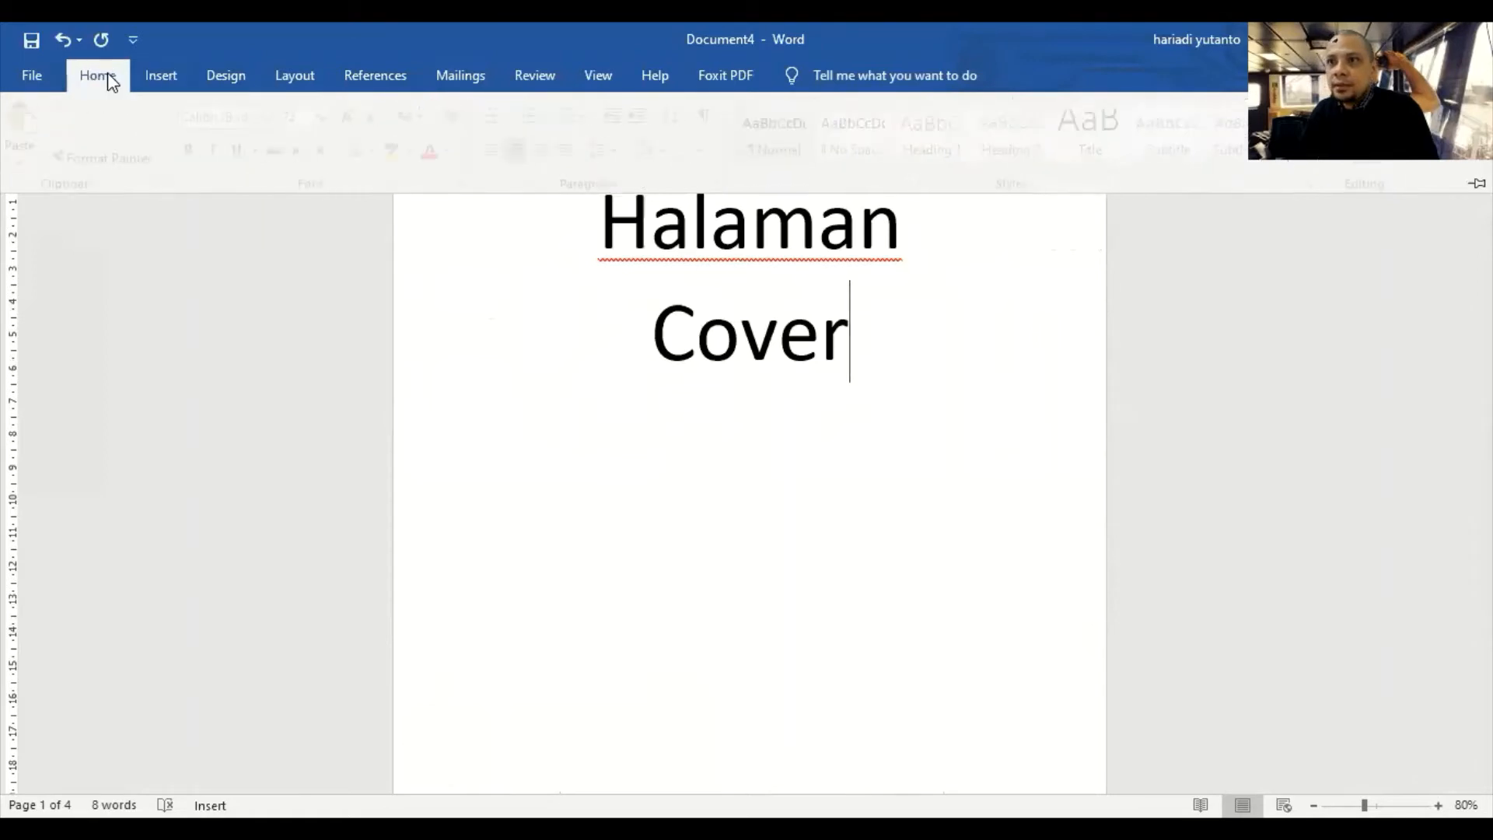
{"action": "left_click", "coordinate": [311, 80]}
{"action": "left_click", "coordinate": [211, 78]}
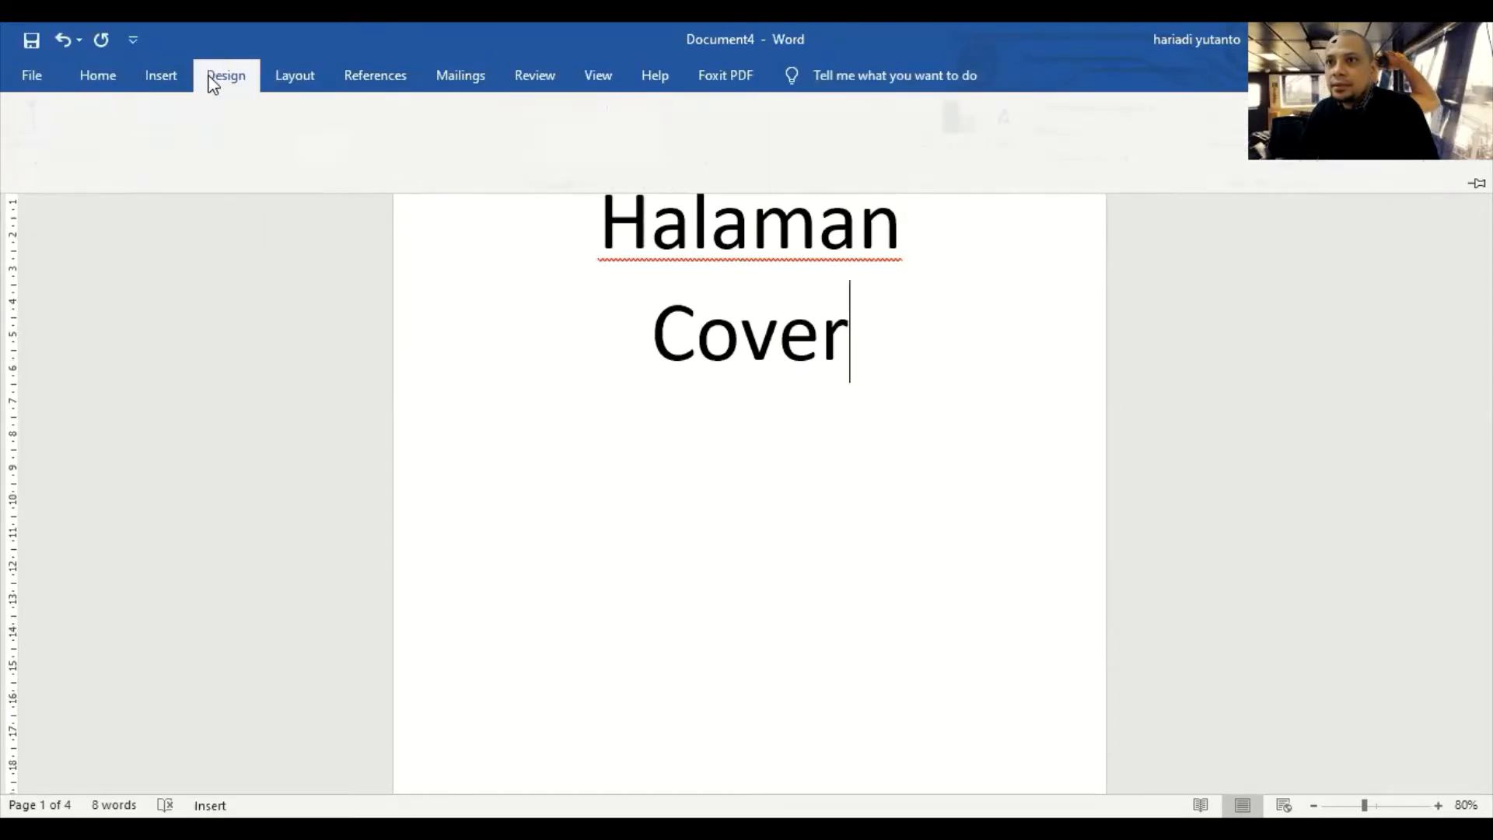
- Insert the built-in Retrospect footer with author name and page number
{"action": "left_click", "coordinate": [170, 77]}
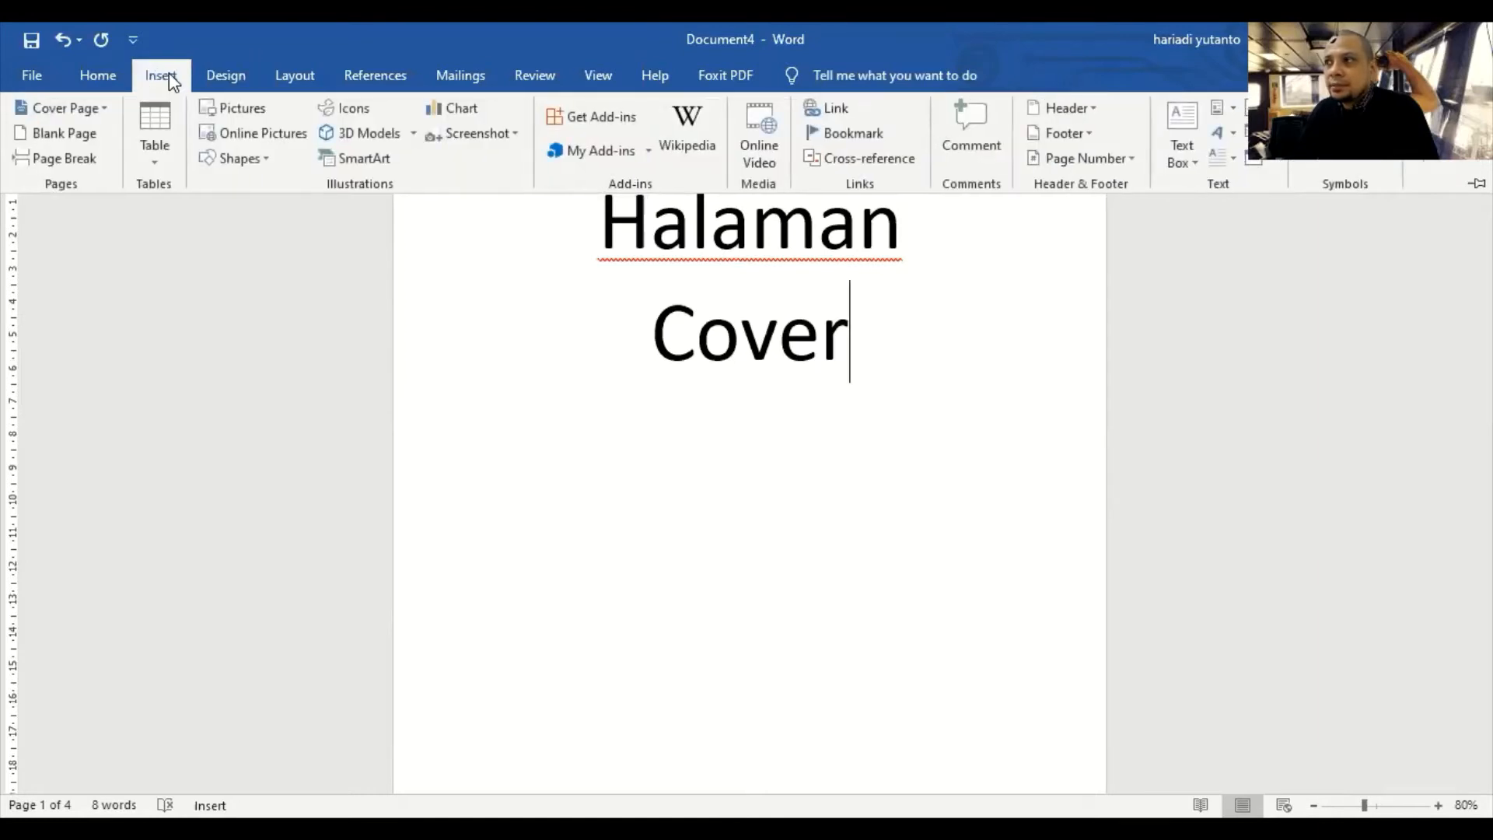
{"action": "left_click", "coordinate": [1073, 136]}
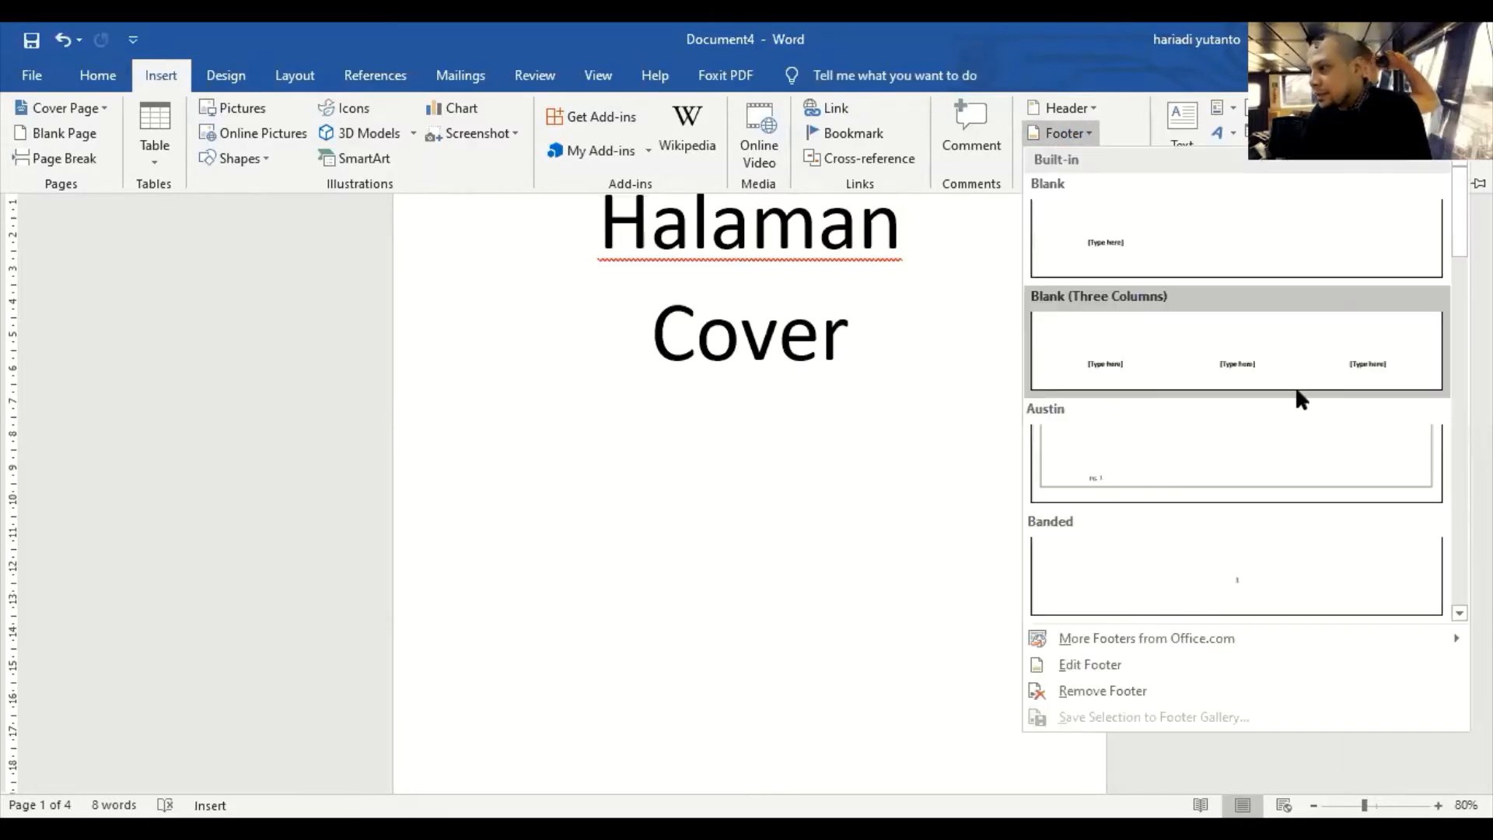
{"action": "scroll", "coordinate": [1279, 435], "scroll_direction": "down", "scroll_amount": 5}
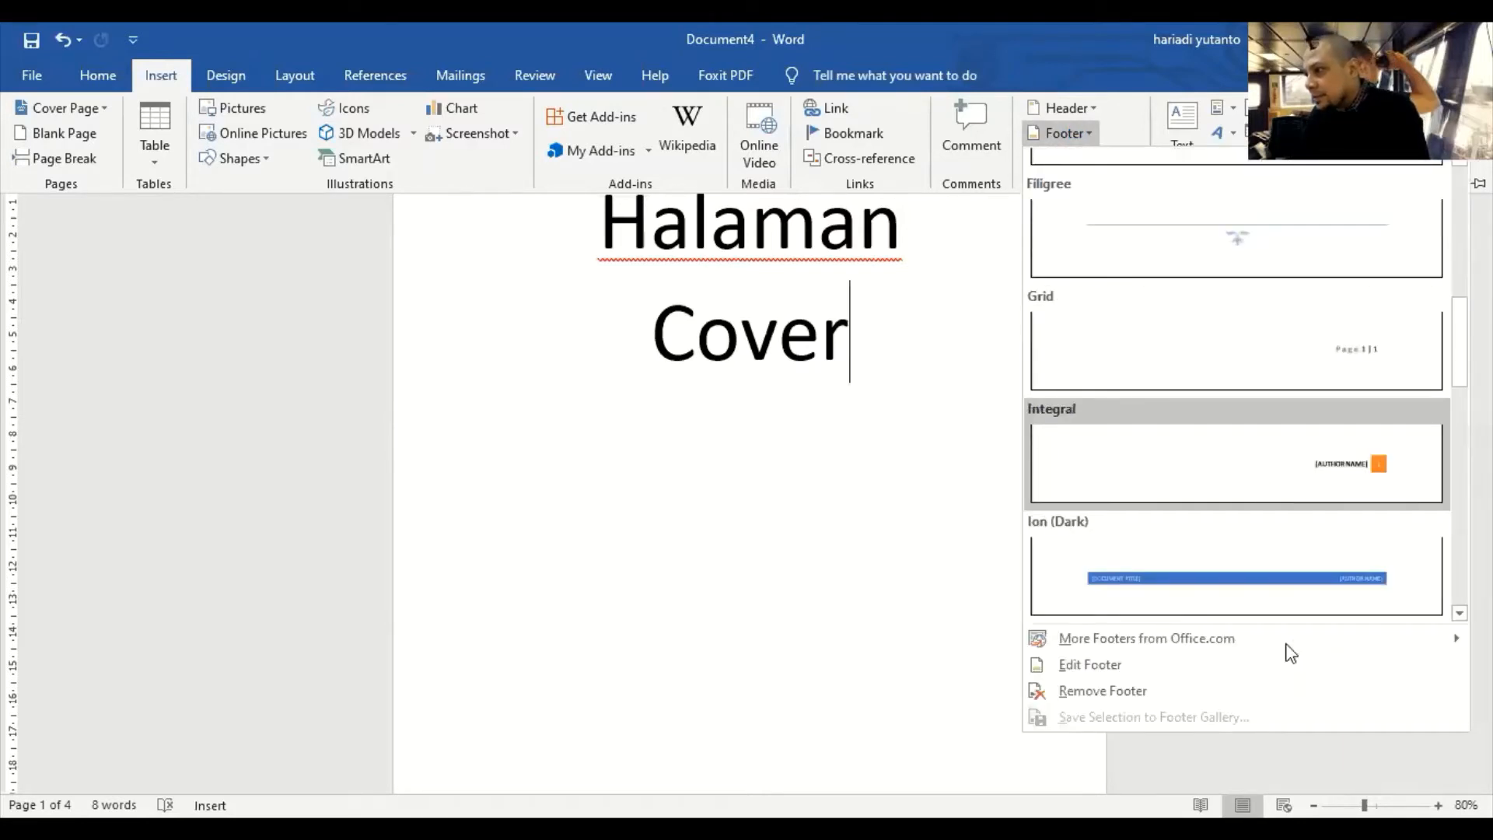
{"action": "scroll", "coordinate": [1303, 593], "scroll_direction": "down", "scroll_amount": 3}
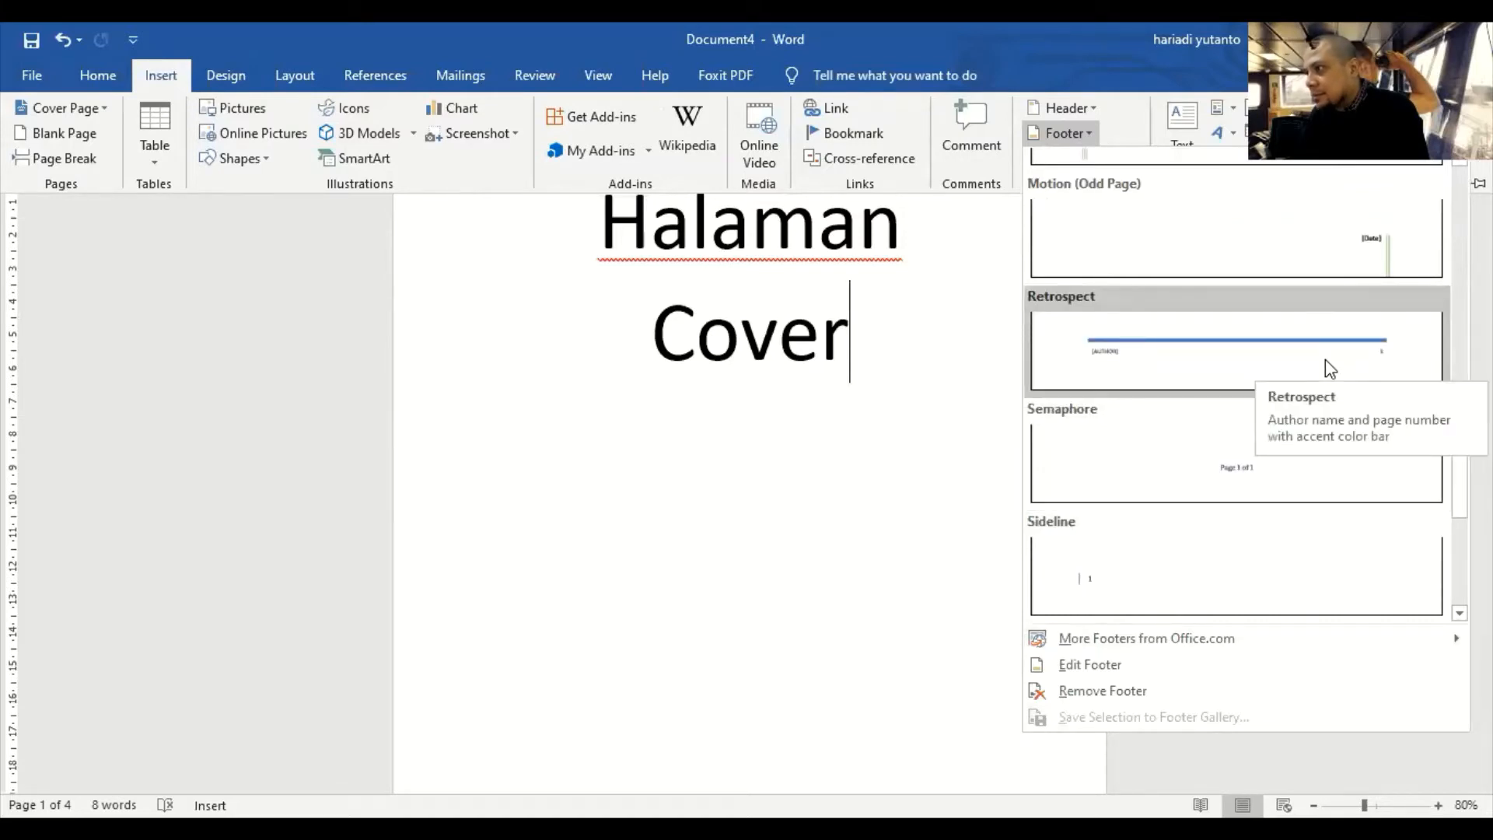
{"action": "left_click", "coordinate": [1285, 400]}
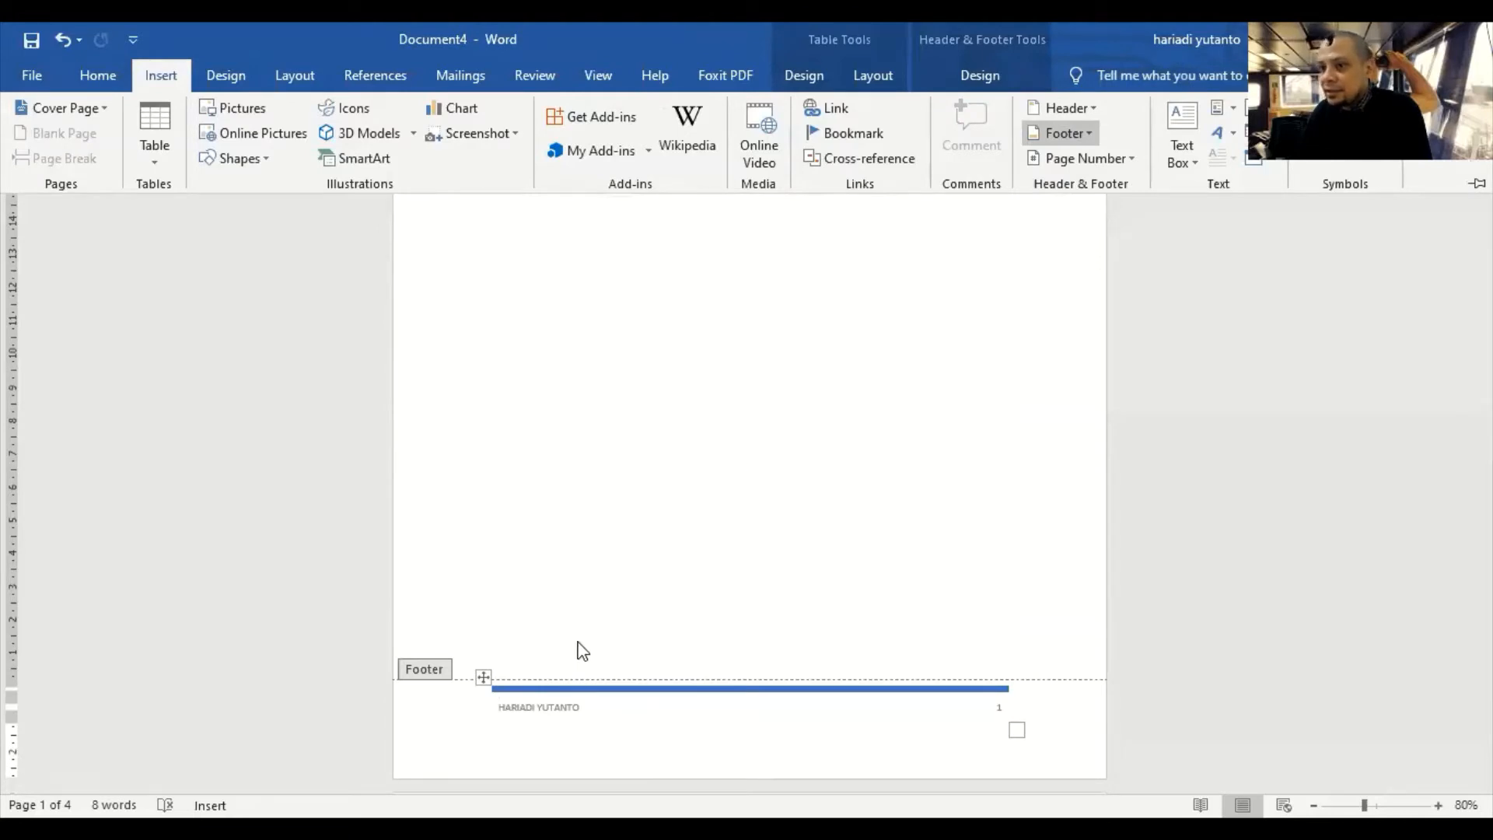
- Check the footer from the cover page to the Bab 2 page, closing footer editing to return to the body text
{"action": "left_click", "coordinate": [748, 438]}
{"action": "scroll", "coordinate": [748, 437], "scroll_direction": "up", "scroll_amount": 6}
{"action": "scroll", "coordinate": [747, 438], "scroll_direction": "down", "scroll_amount": 3}
{"action": "scroll", "coordinate": [748, 440], "scroll_direction": "down", "scroll_amount": 15}
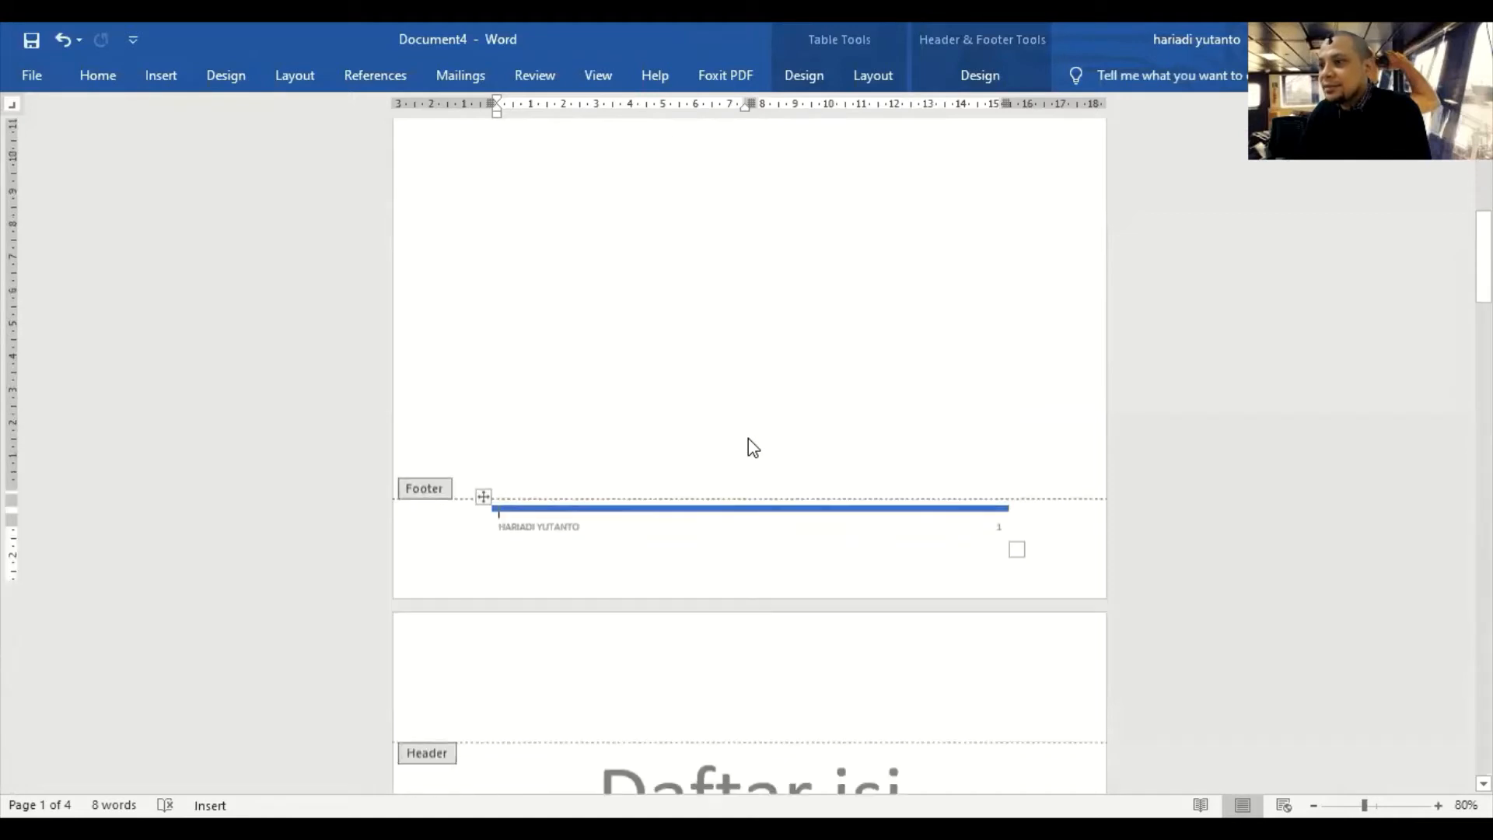
{"action": "scroll", "coordinate": [751, 455], "scroll_direction": "down", "scroll_amount": 16}
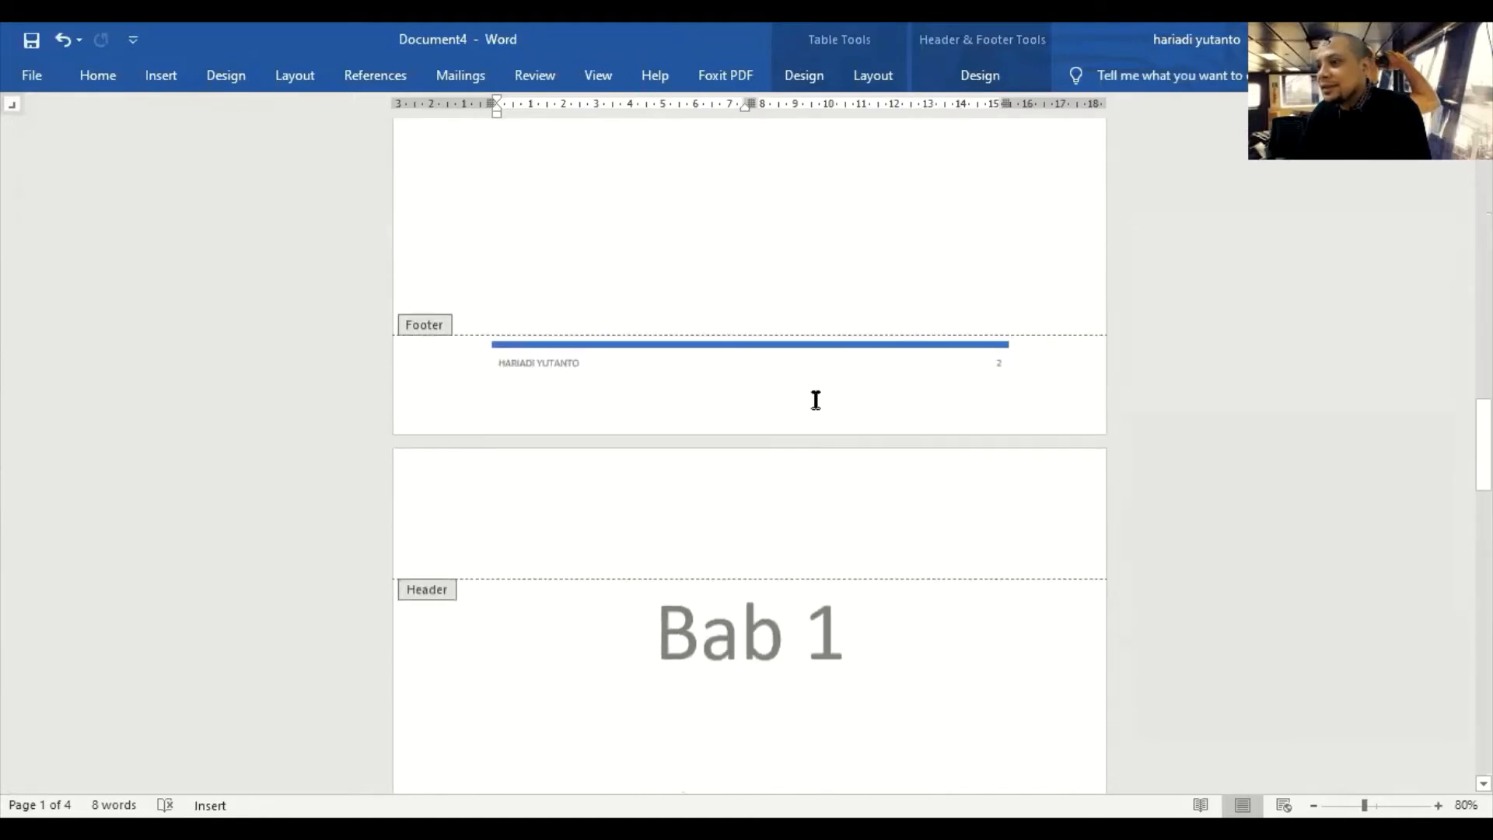
{"action": "scroll", "coordinate": [824, 437], "scroll_direction": "down", "scroll_amount": 8}
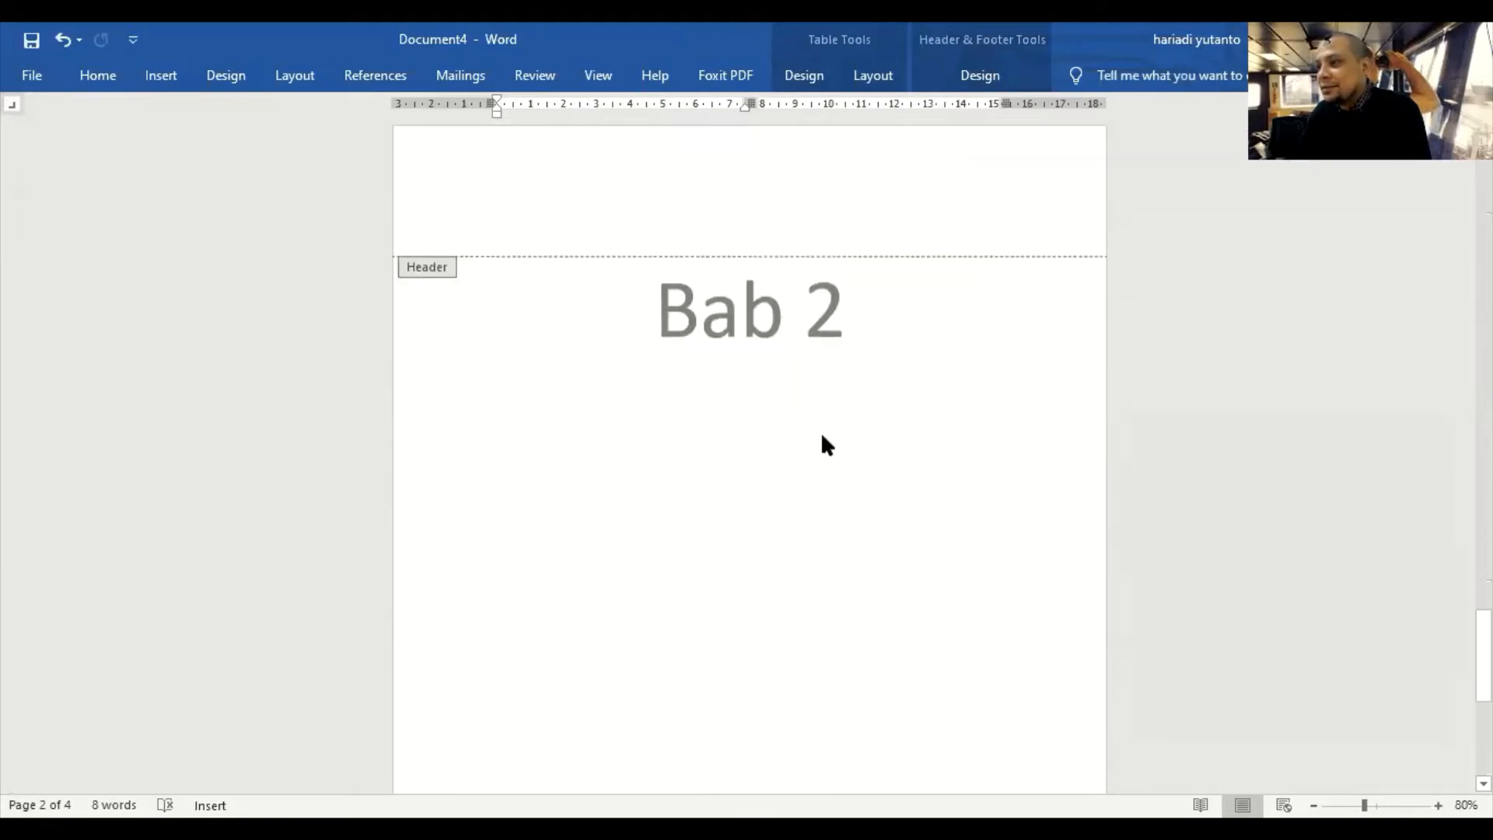
{"action": "double_click", "coordinate": [829, 415]}
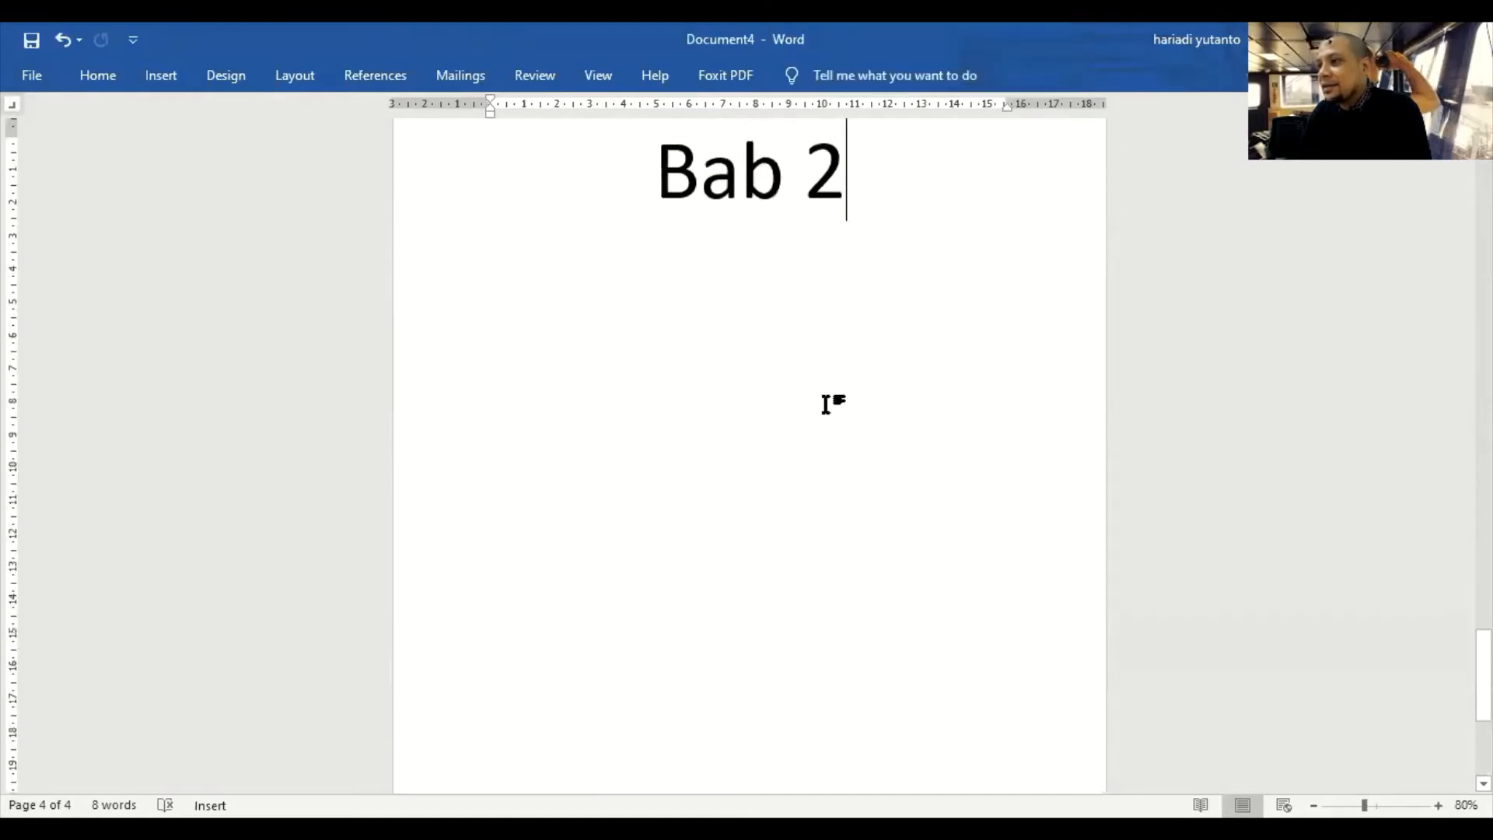
{"action": "scroll", "coordinate": [916, 399], "scroll_direction": "up", "scroll_amount": 10}
{"action": "scroll", "coordinate": [959, 472], "scroll_direction": "up", "scroll_amount": 12}
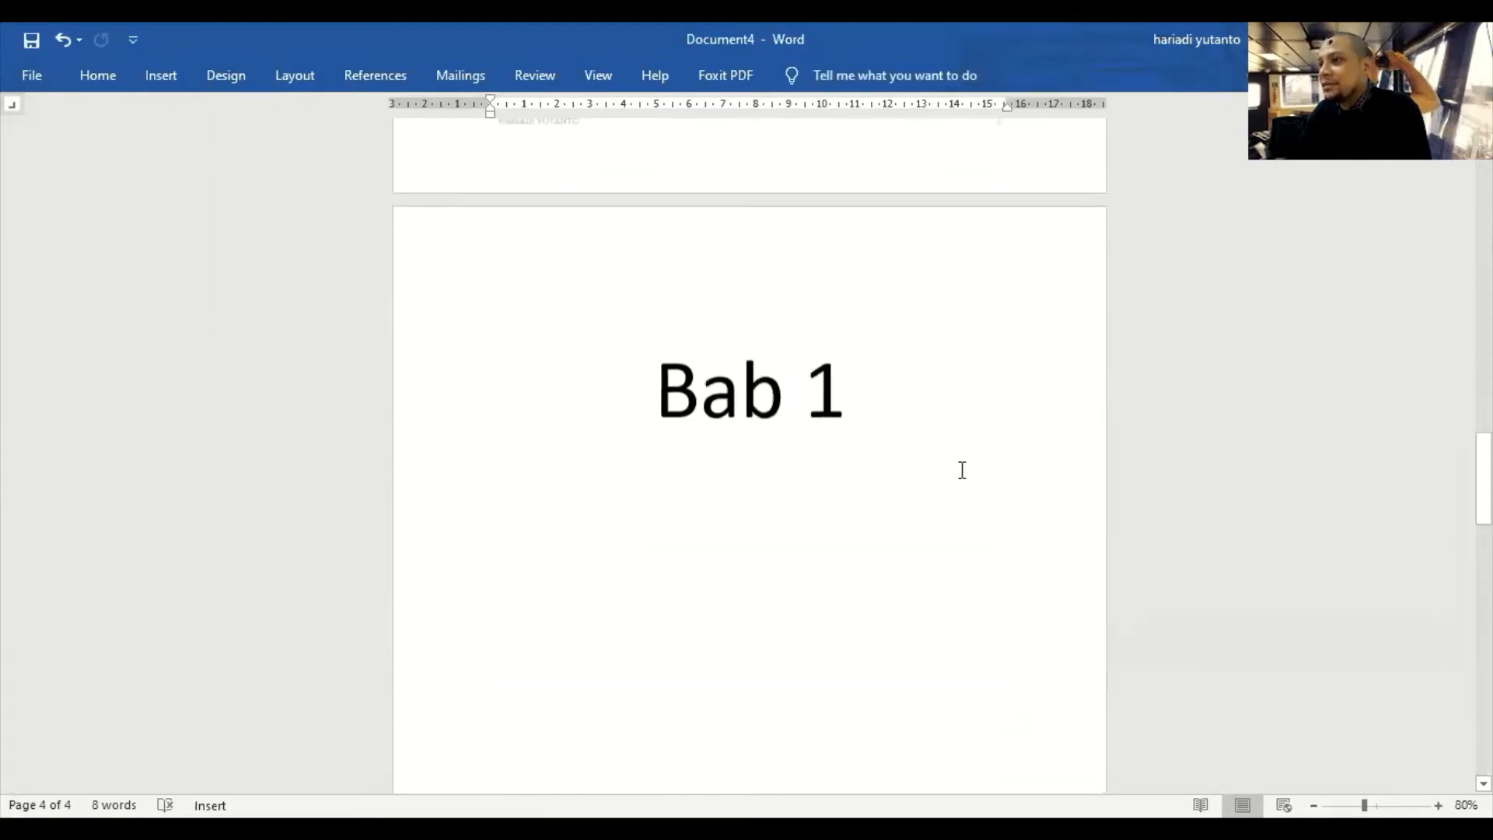
{"action": "scroll", "coordinate": [959, 470], "scroll_direction": "up", "scroll_amount": 8}
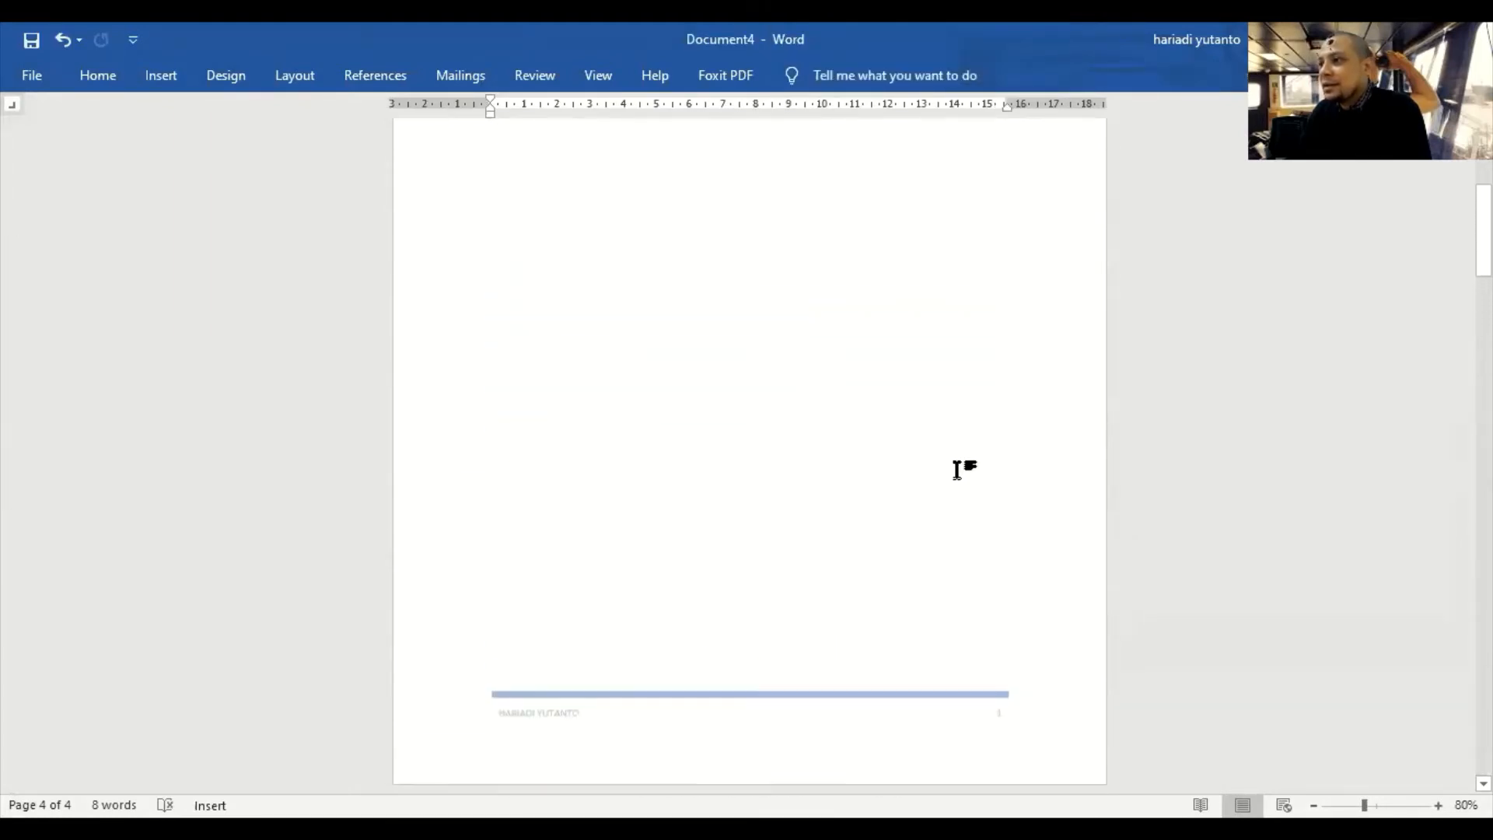
- Try the built-in Grid header with document title and date fields
{"action": "left_click", "coordinate": [155, 85]}
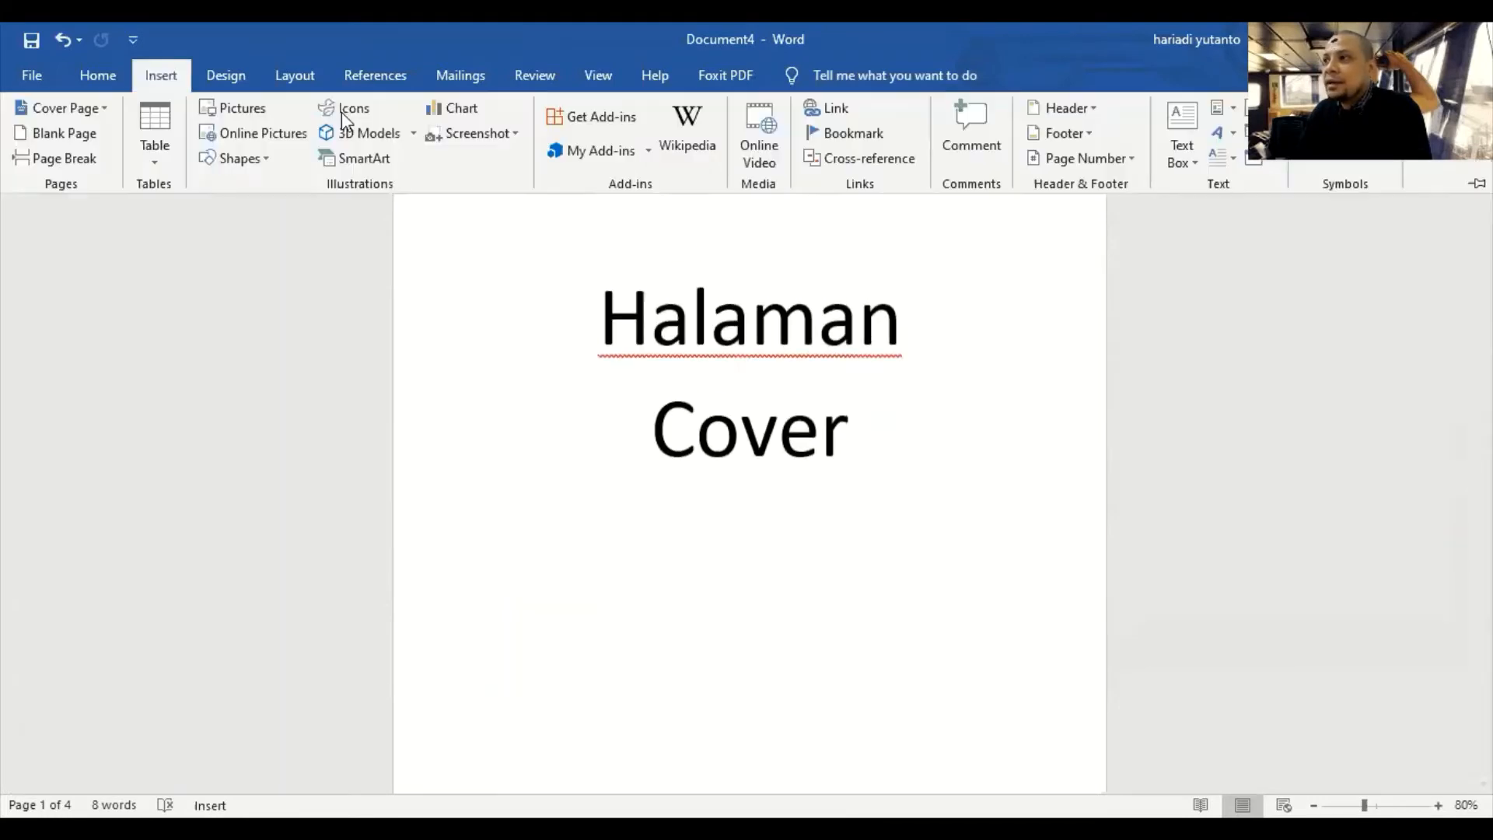
{"action": "left_click", "coordinate": [1087, 117]}
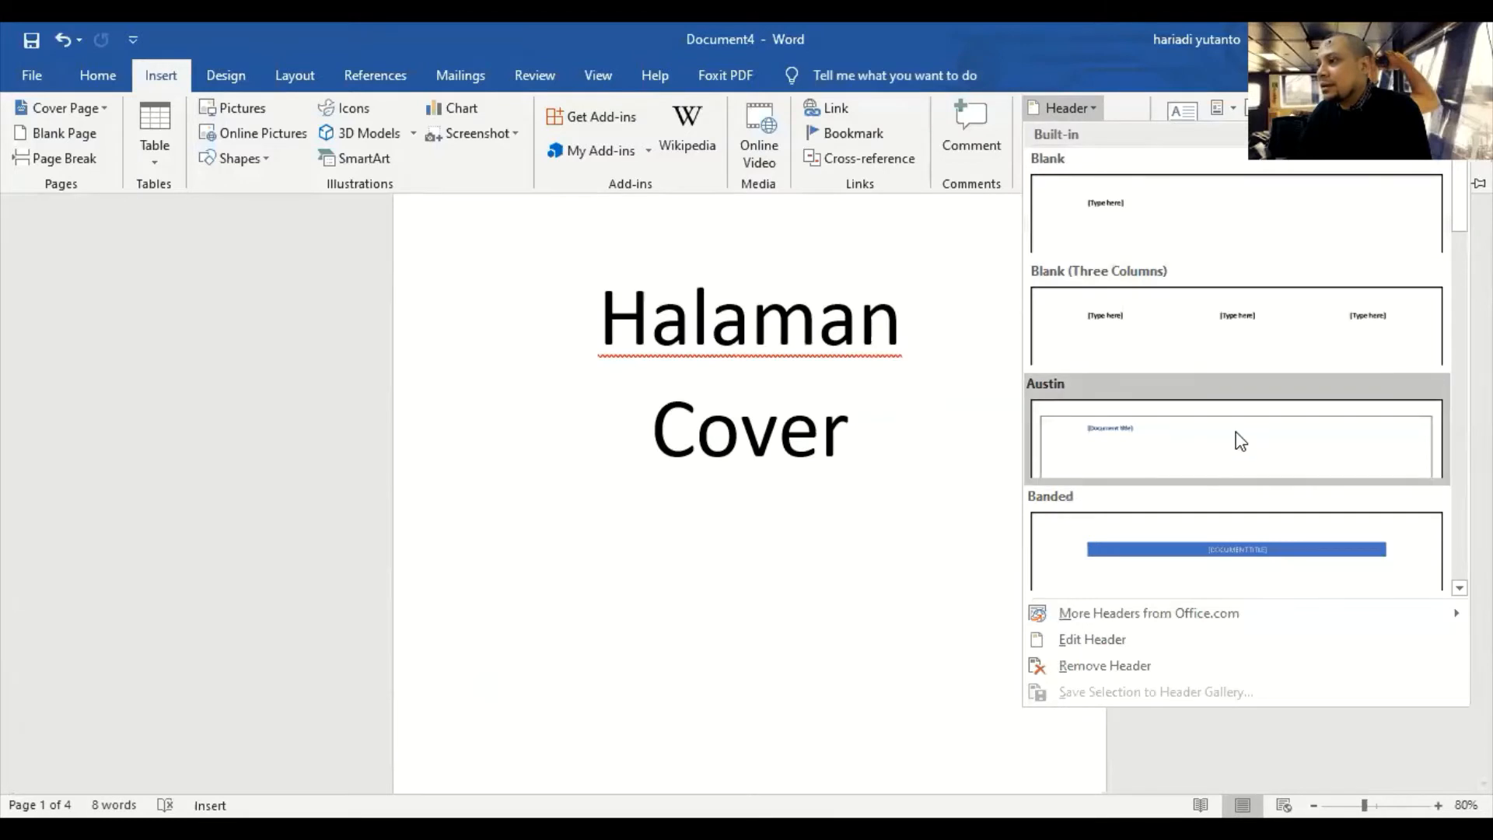
{"action": "scroll", "coordinate": [1236, 435], "scroll_direction": "down", "scroll_amount": 5}
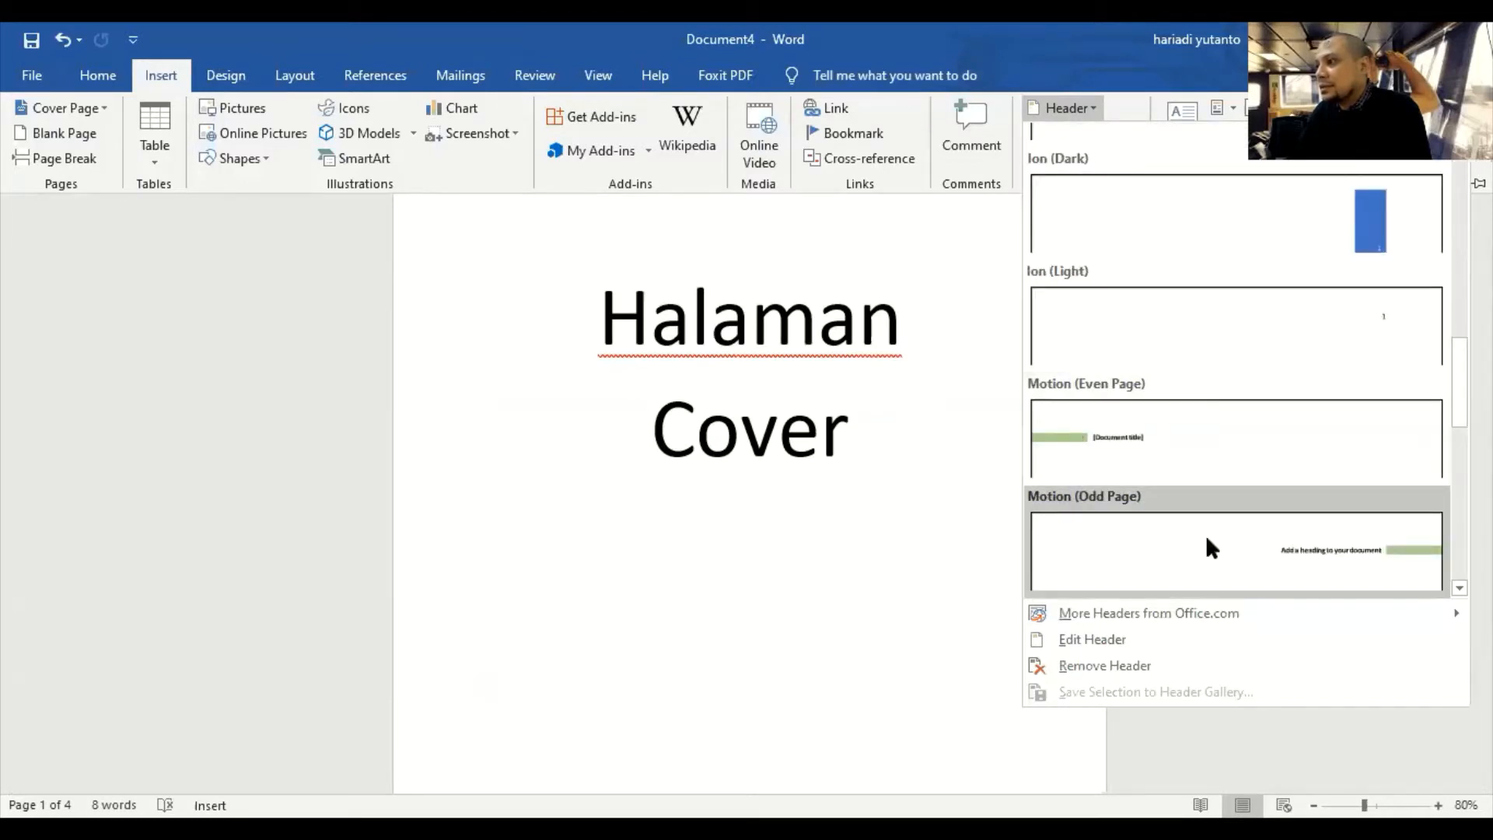
{"action": "scroll", "coordinate": [1213, 524], "scroll_direction": "up", "scroll_amount": 3}
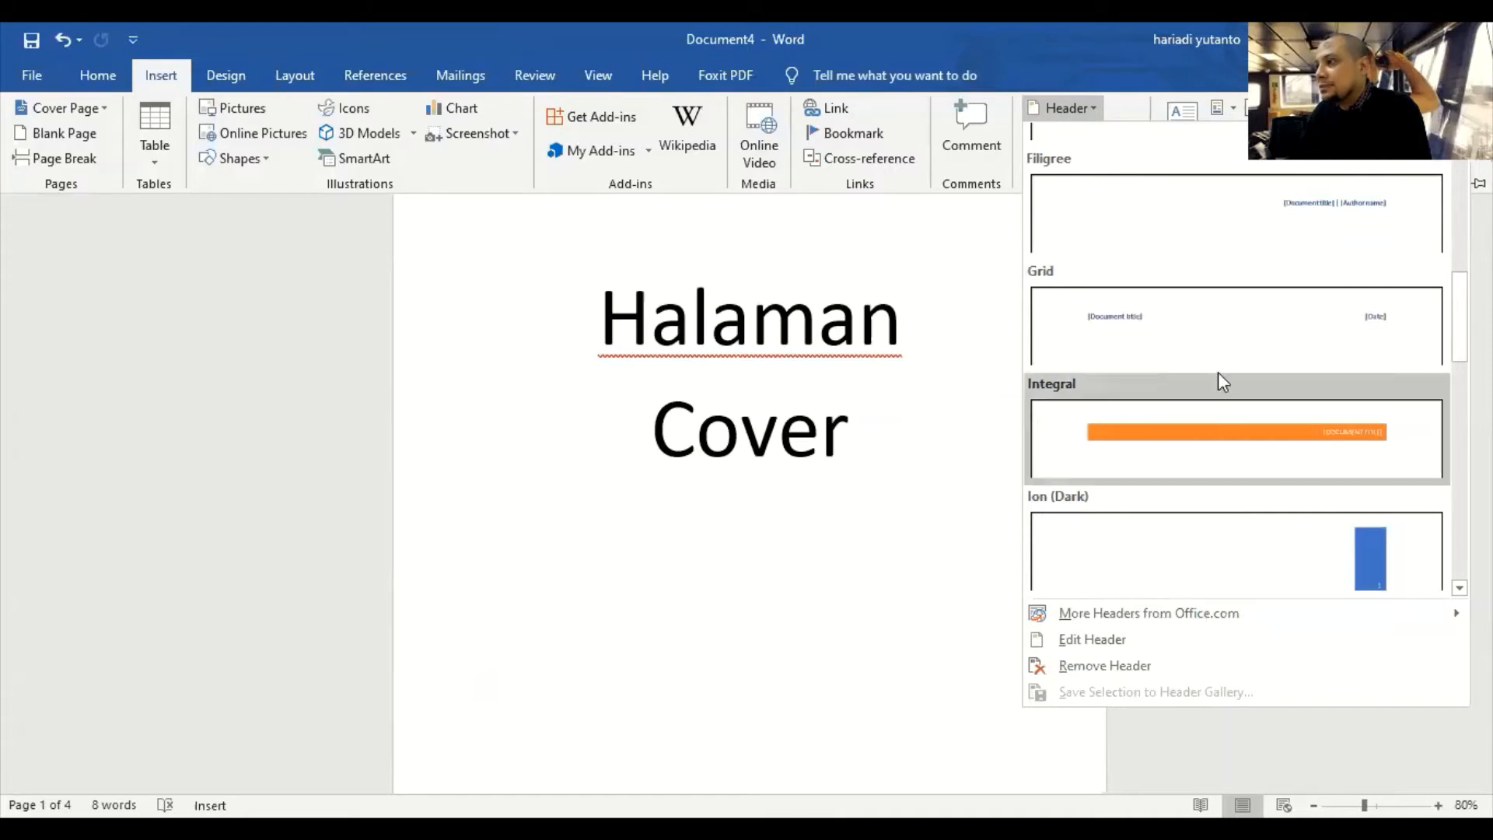
{"action": "left_click", "coordinate": [1216, 335]}
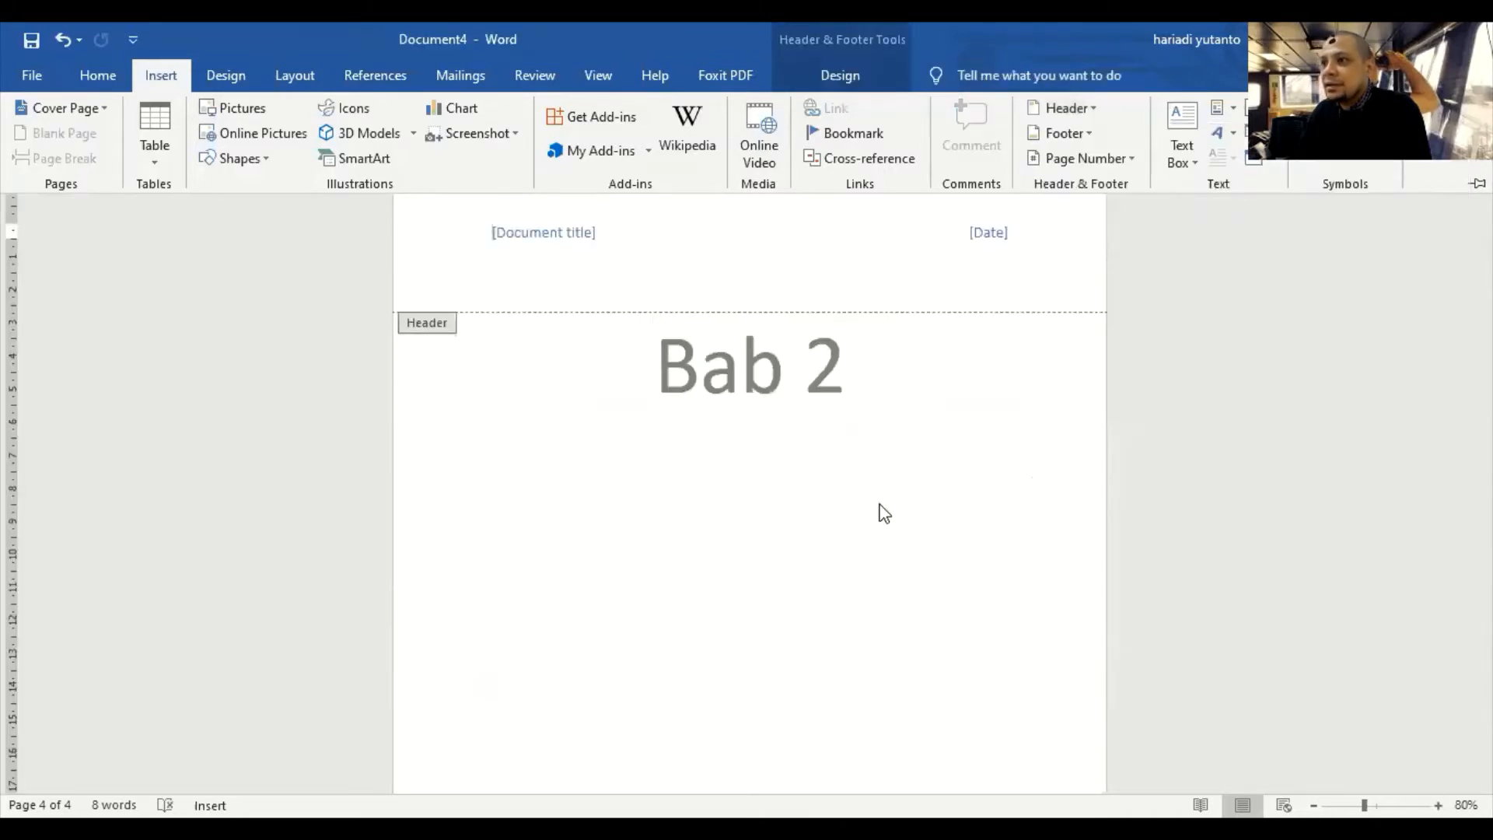
- Review the header across the pages, close header editing and check the footer on the cover page
{"action": "key", "text": "ctrl+F1"}
{"action": "scroll", "coordinate": [884, 513], "scroll_direction": "up", "scroll_amount": 15}
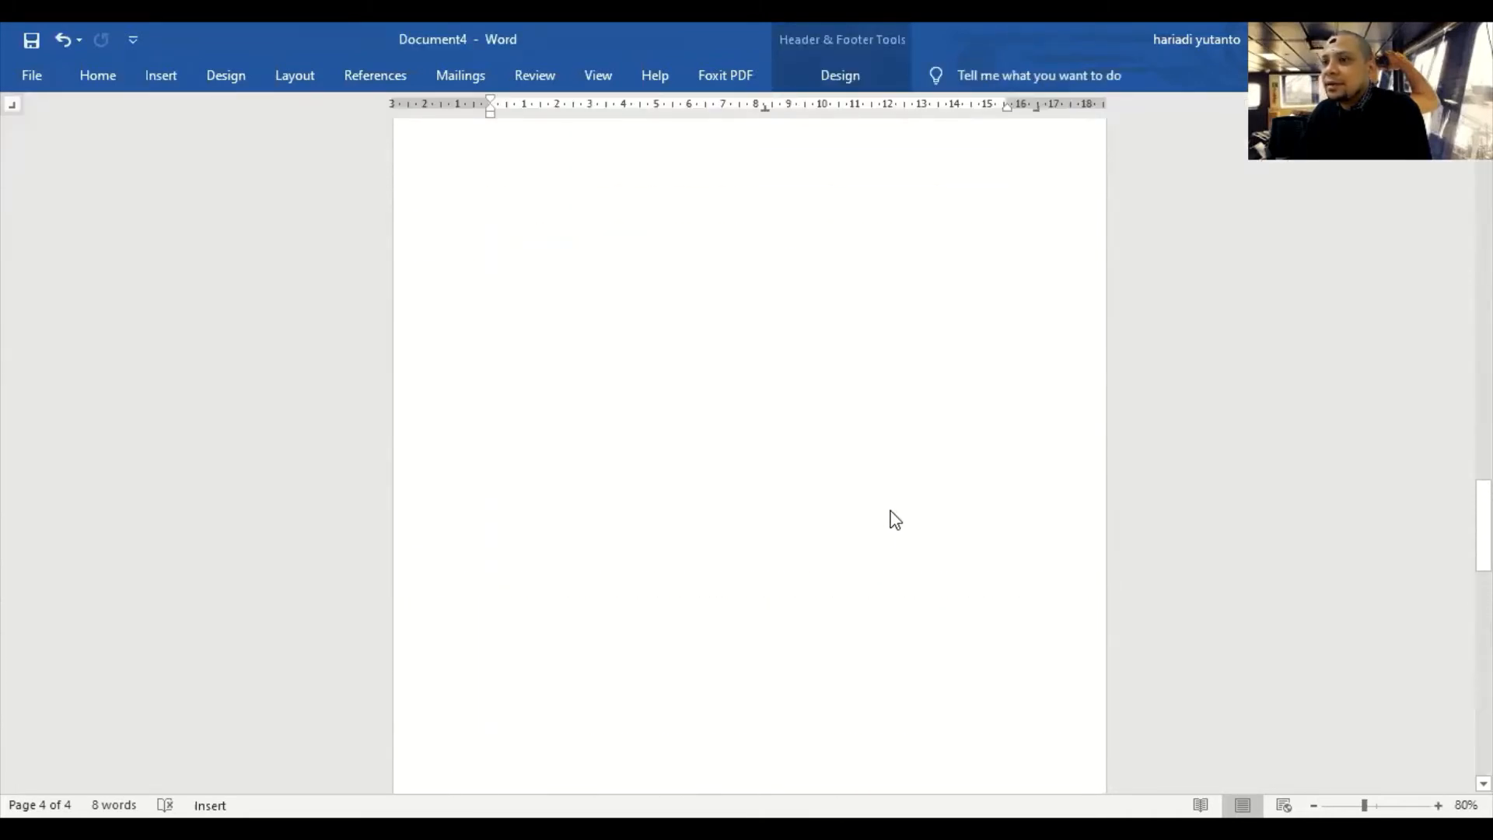
{"action": "scroll", "coordinate": [892, 512], "scroll_direction": "up", "scroll_amount": 20}
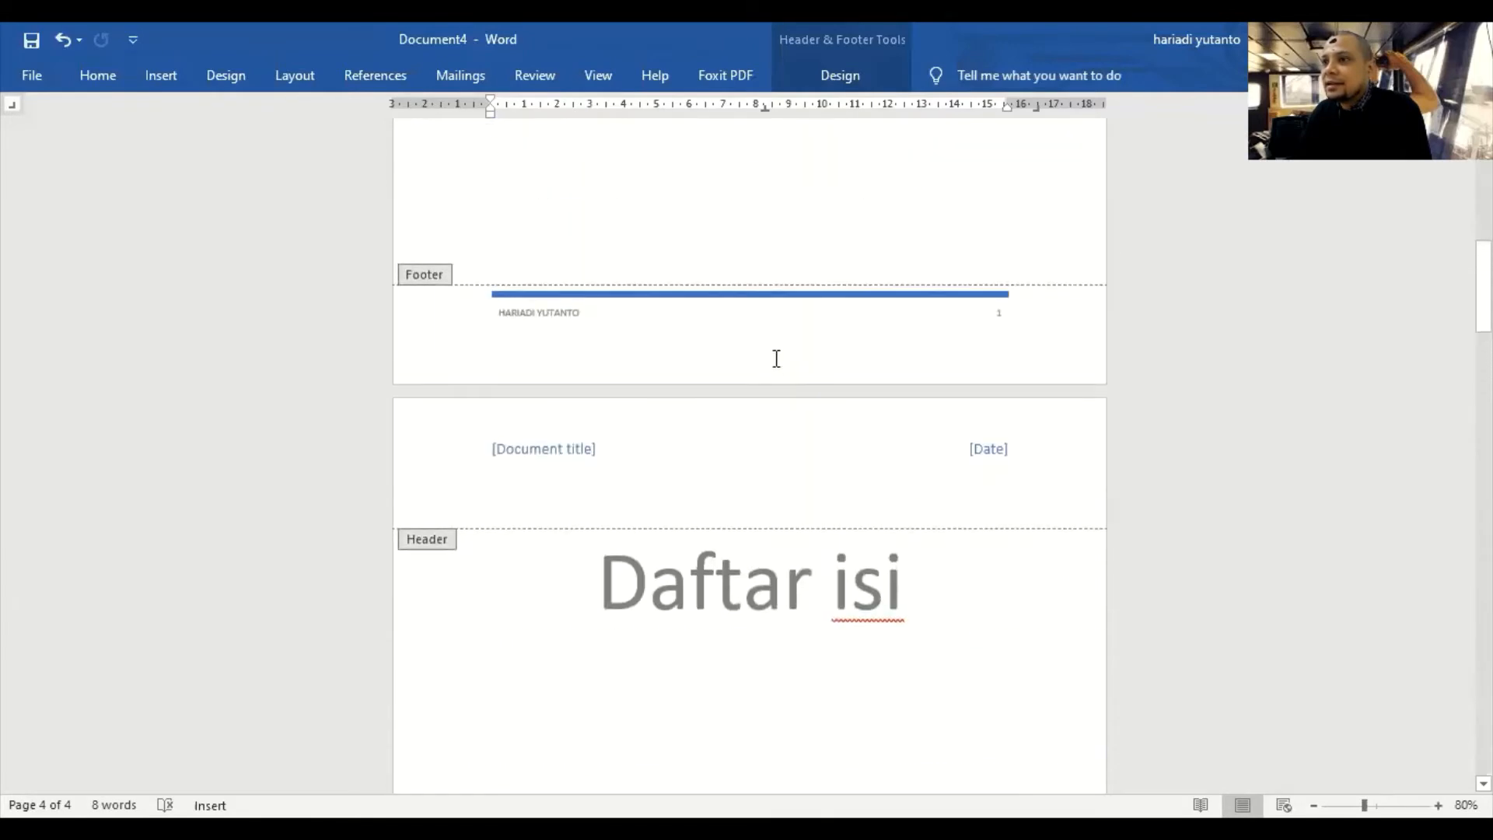
{"action": "scroll", "coordinate": [746, 474], "scroll_direction": "up", "scroll_amount": 12}
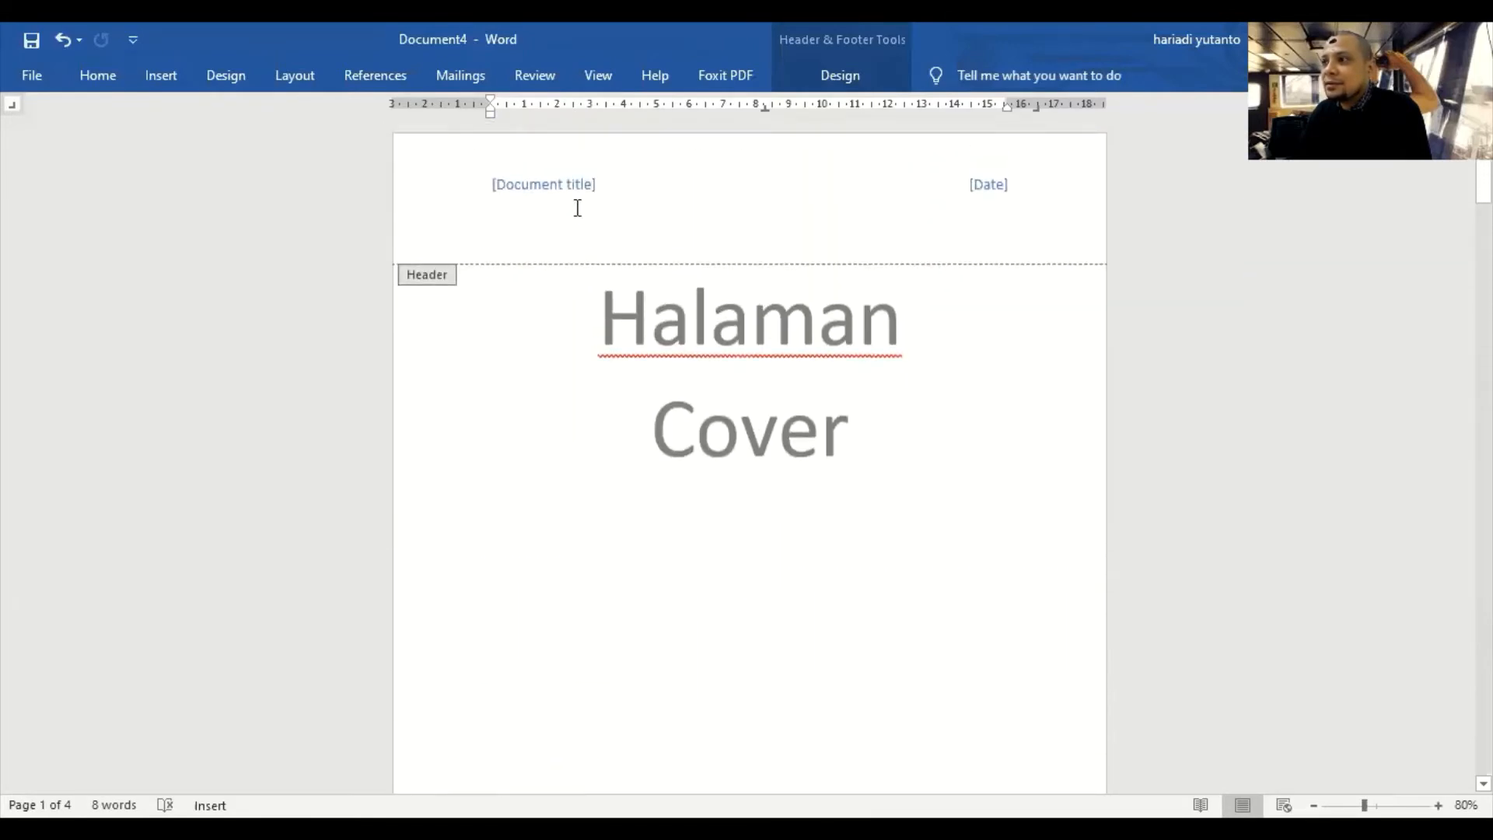
{"action": "double_click", "coordinate": [1059, 488]}
{"action": "scroll", "coordinate": [1051, 503], "scroll_direction": "down", "scroll_amount": 3}
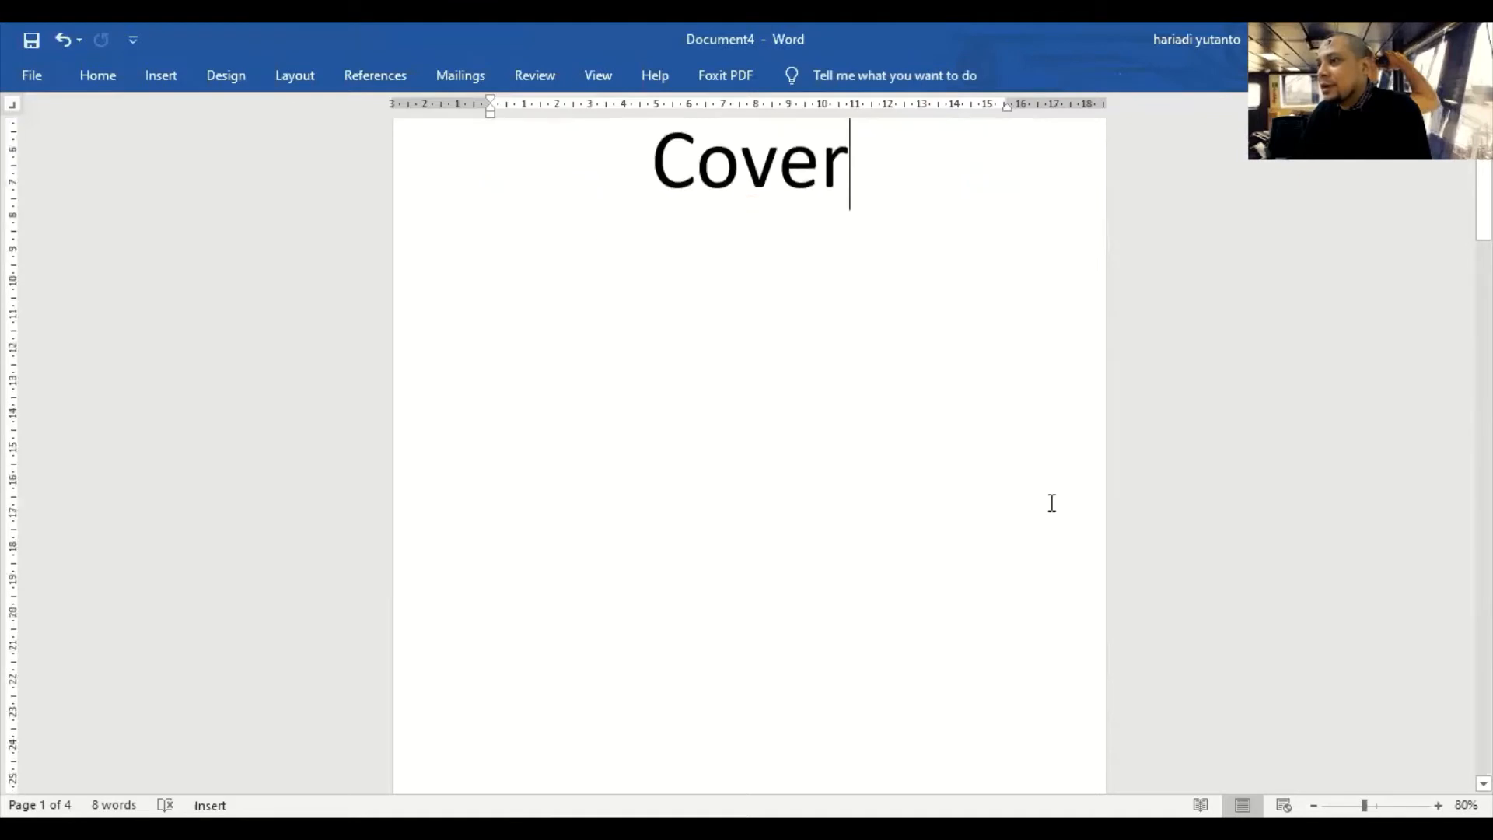
{"action": "scroll", "coordinate": [1051, 506], "scroll_direction": "down", "scroll_amount": 3}
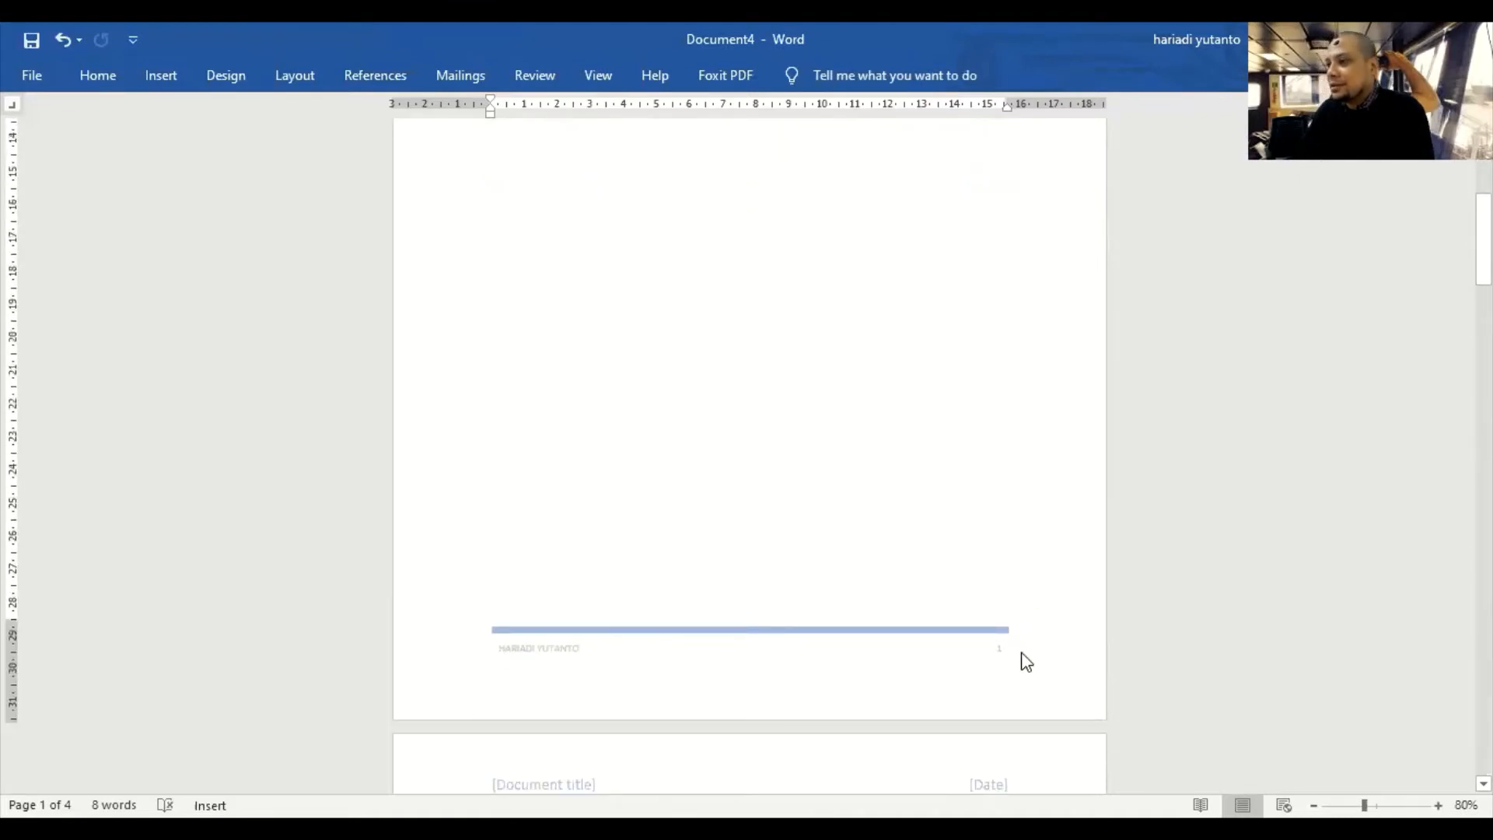
{"action": "scroll", "coordinate": [666, 563], "scroll_direction": "up", "scroll_amount": 3}
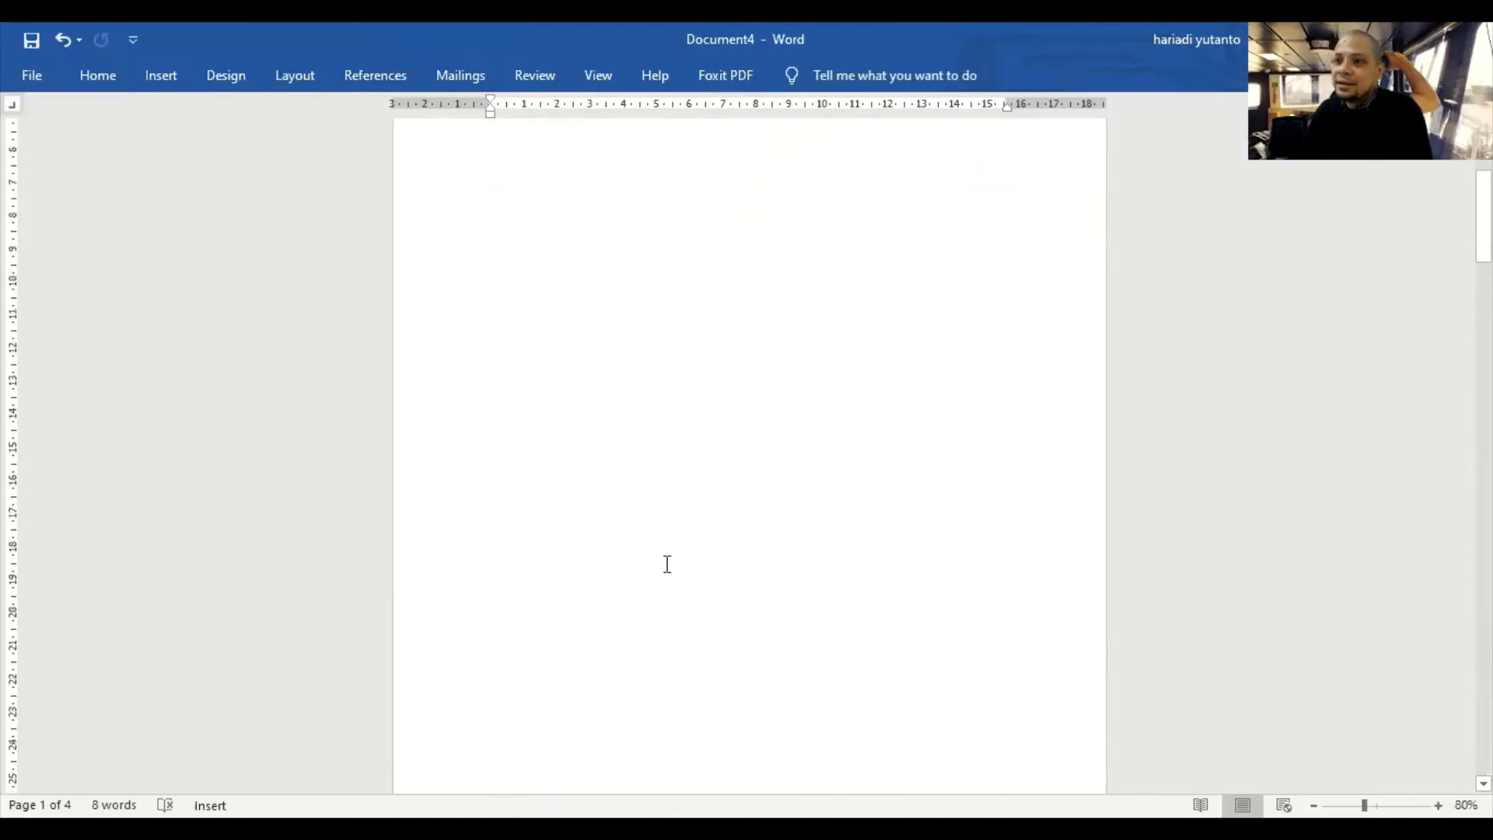
- Undo the Grid header insertion and look over all four pages from the cover to Bab 2
{"action": "scroll", "coordinate": [675, 542], "scroll_direction": "down", "scroll_amount": 3, "text": "ctrl"}
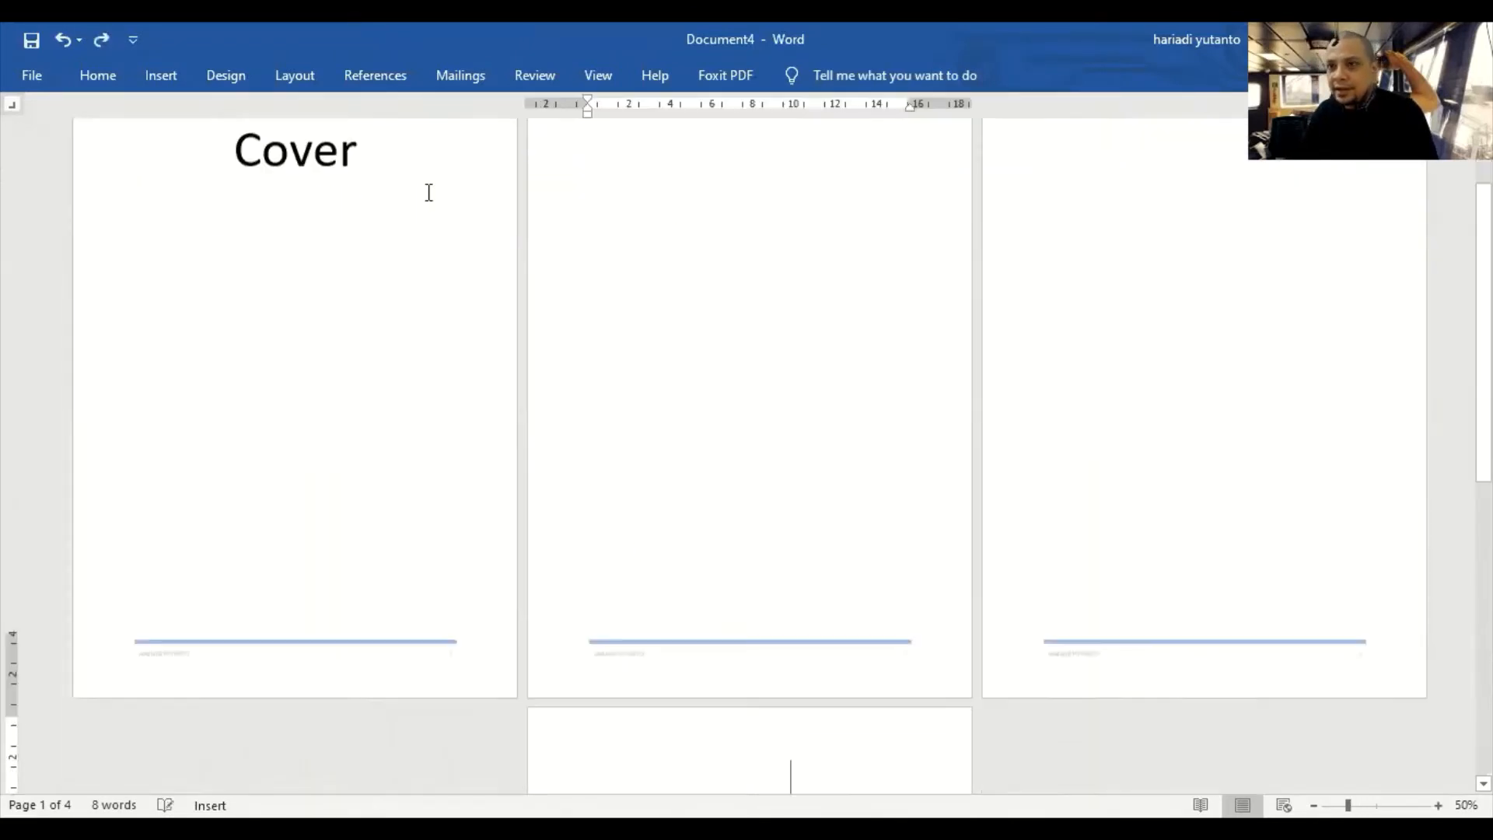
{"action": "key", "text": "ctrl+End"}
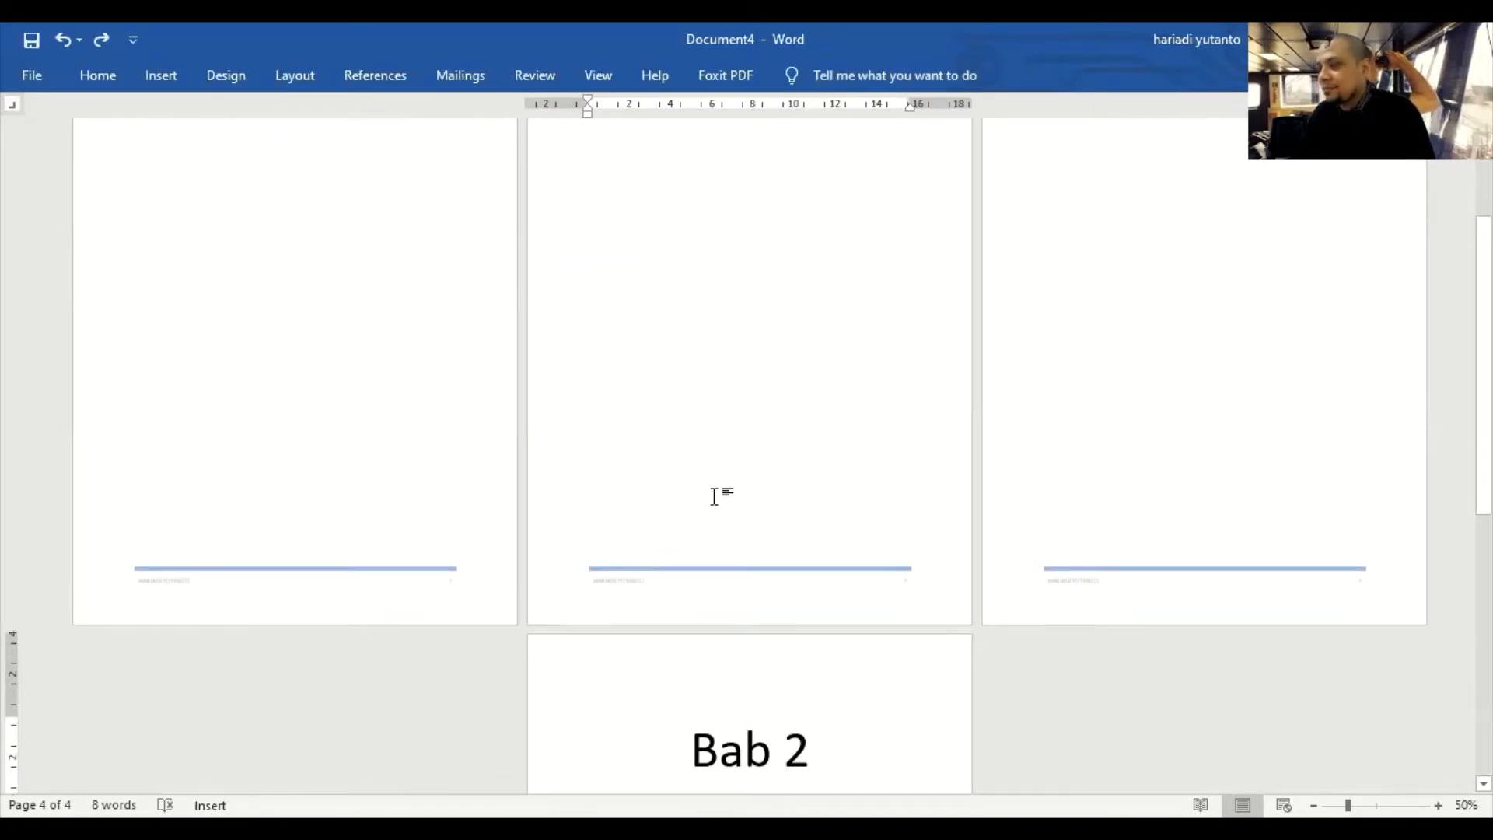
{"action": "scroll", "coordinate": [714, 496], "scroll_direction": "up", "scroll_amount": 3}
{"action": "scroll", "coordinate": [713, 506], "scroll_direction": "up", "scroll_amount": 1}
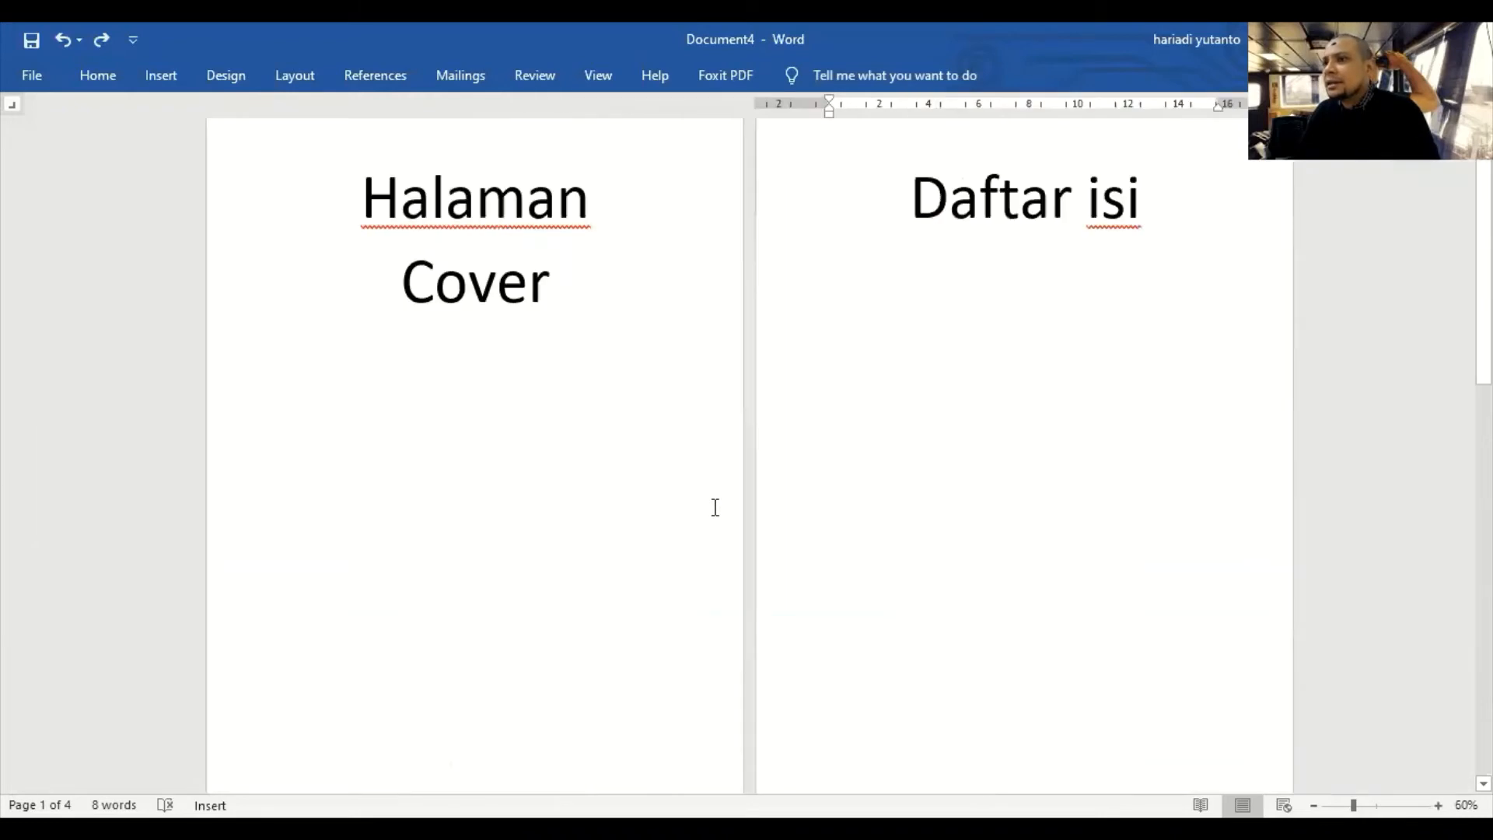
{"action": "scroll", "coordinate": [715, 507], "scroll_direction": "down", "scroll_amount": 10}
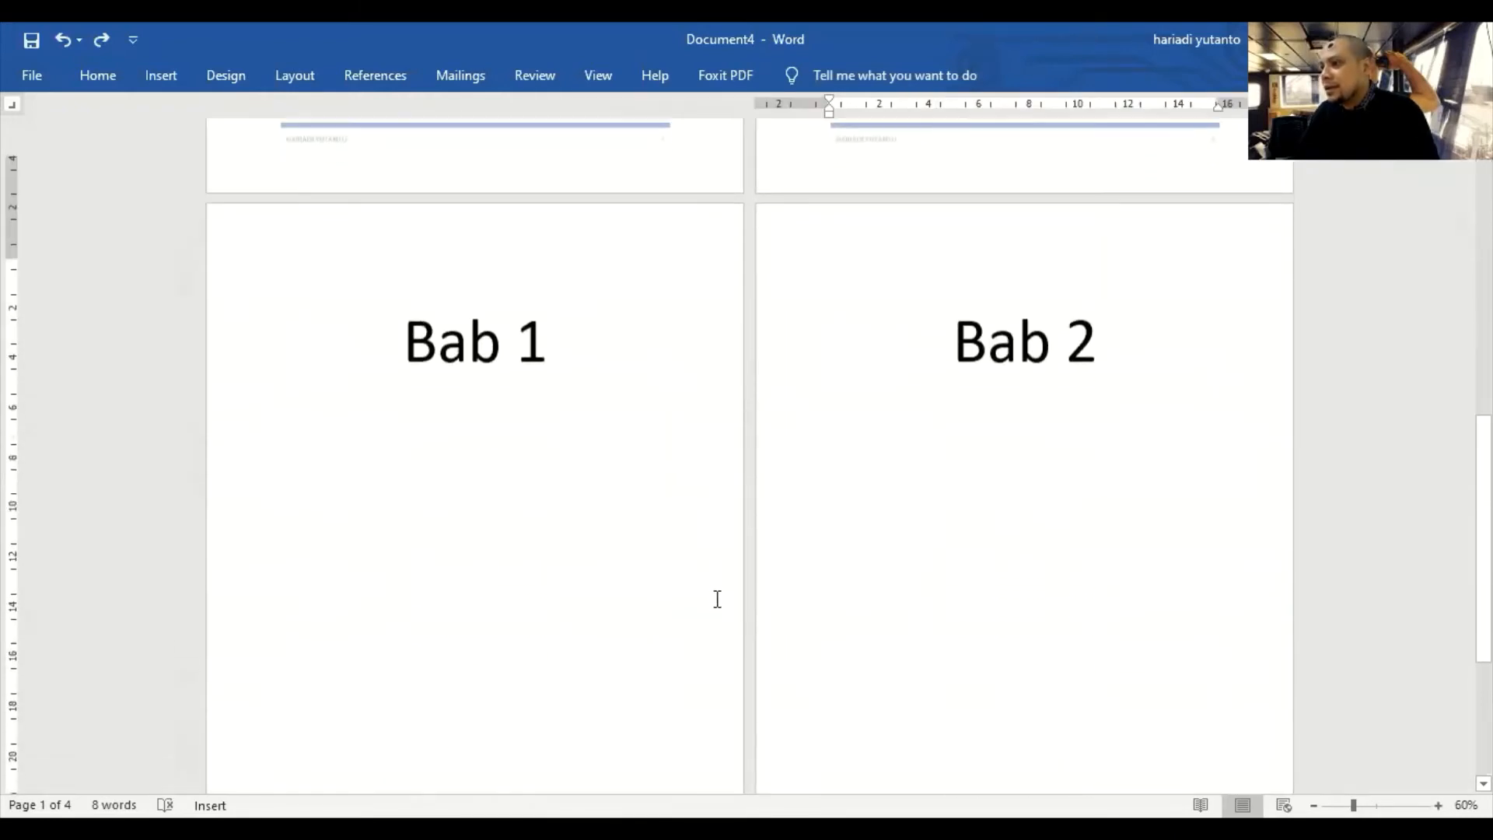
- Look over the headings and footers on all four pages, from the cover to the Bab 2 page
{"action": "scroll", "coordinate": [731, 595], "scroll_direction": "up", "scroll_amount": 10}
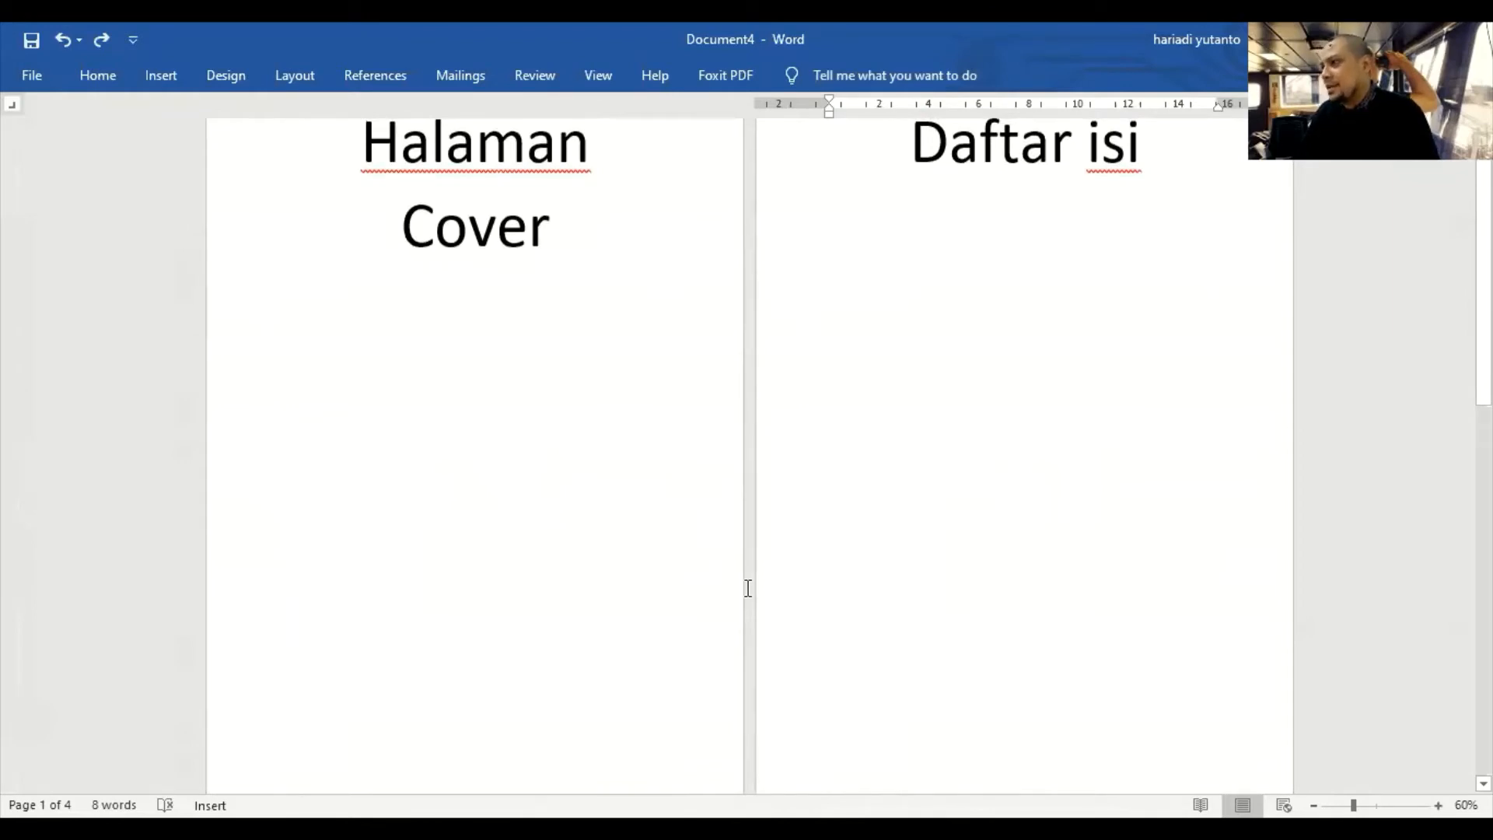
{"action": "scroll", "coordinate": [748, 587], "scroll_direction": "down", "scroll_amount": 3}
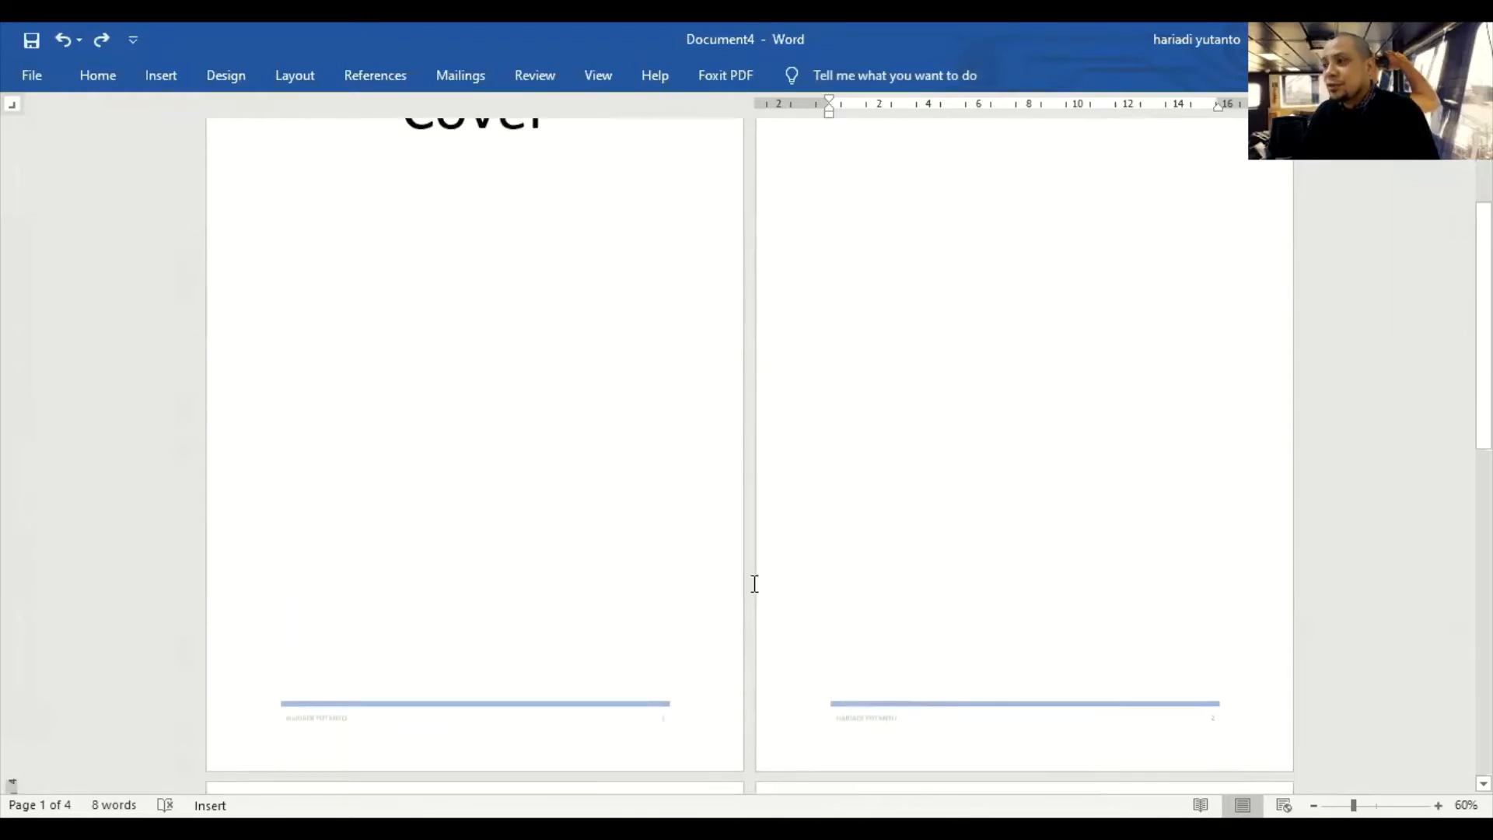
{"action": "scroll", "coordinate": [753, 583], "scroll_direction": "up", "scroll_amount": 3}
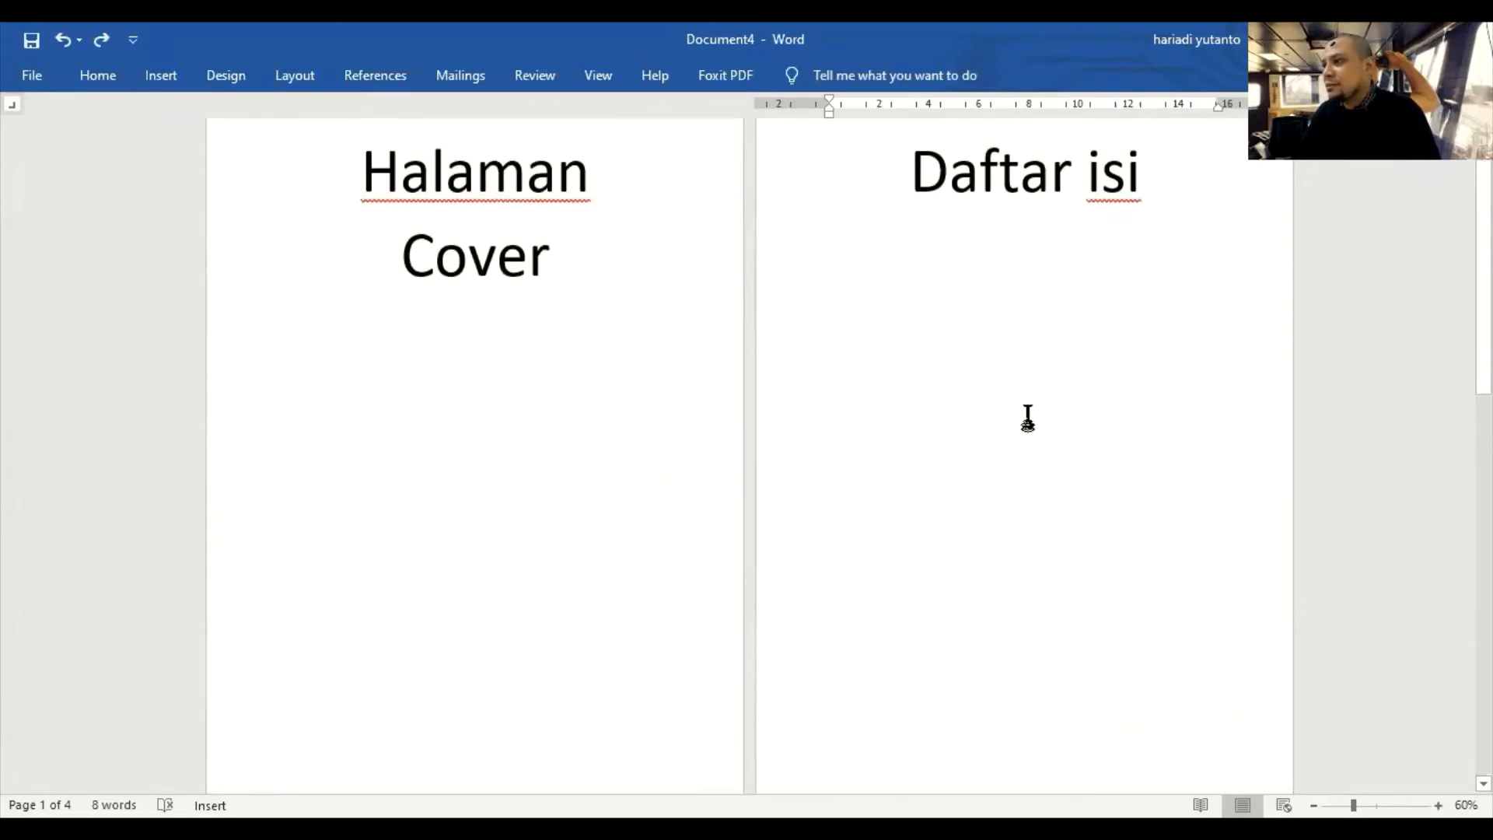
{"action": "scroll", "coordinate": [1026, 417], "scroll_direction": "down", "scroll_amount": 1}
{"action": "scroll", "coordinate": [1028, 417], "scroll_direction": "down", "scroll_amount": 2}
{"action": "scroll", "coordinate": [1027, 418], "scroll_direction": "down", "scroll_amount": 4}
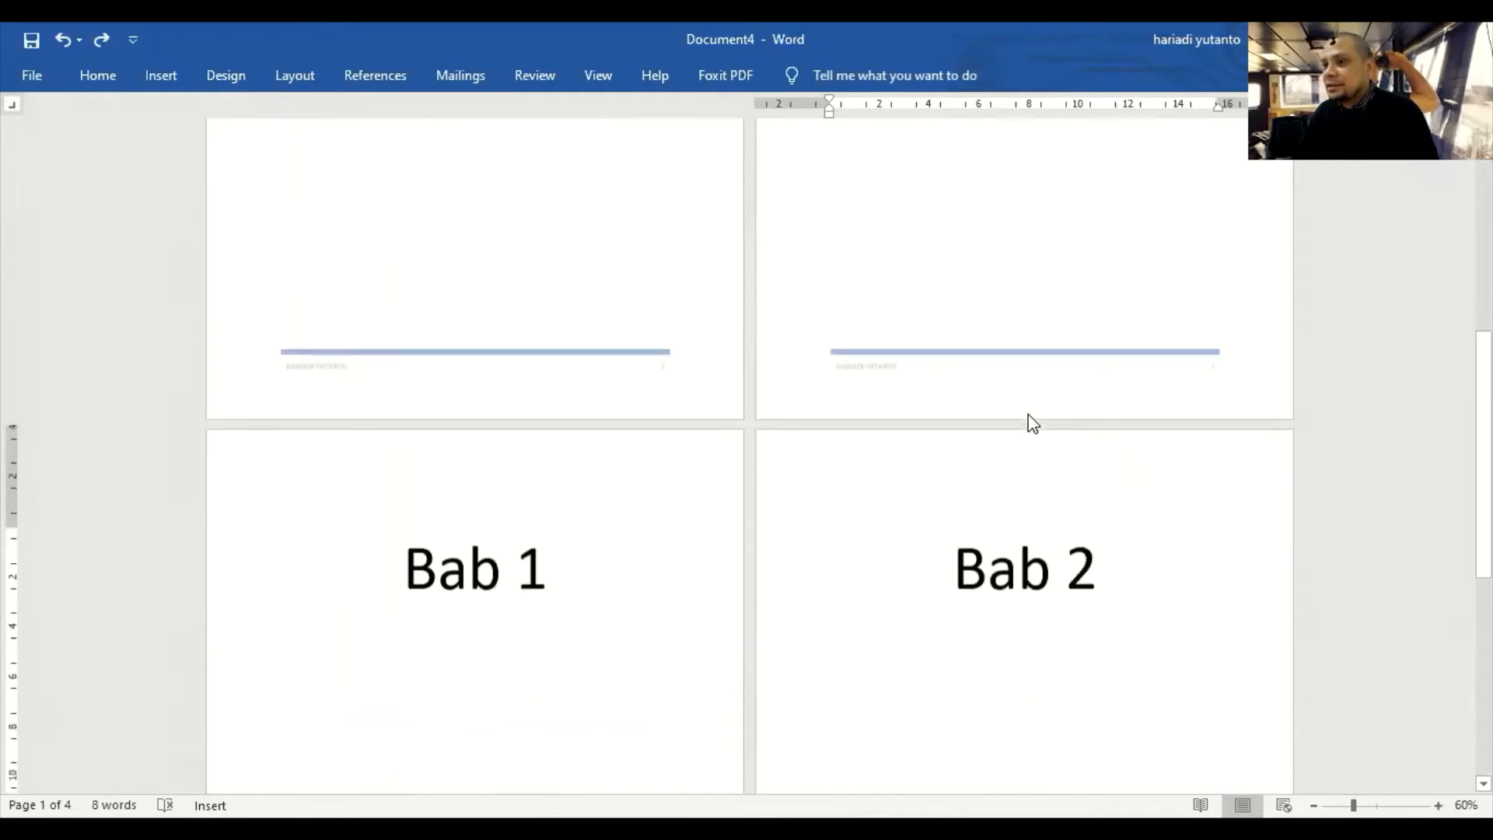
{"action": "scroll", "coordinate": [510, 376], "scroll_direction": "down", "scroll_amount": 1}
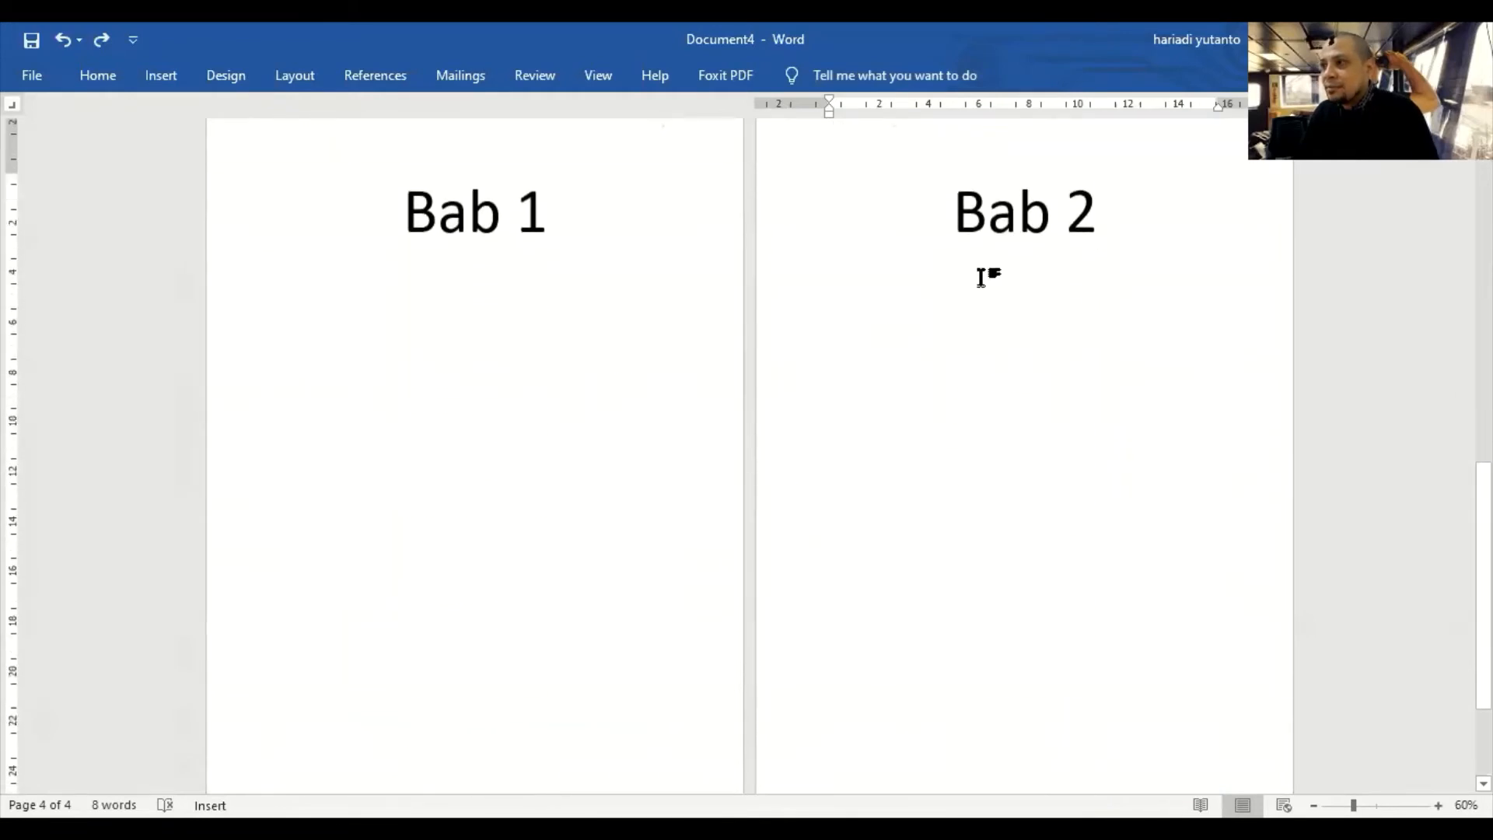
{"action": "scroll", "coordinate": [987, 273], "scroll_direction": "down", "scroll_amount": 3}
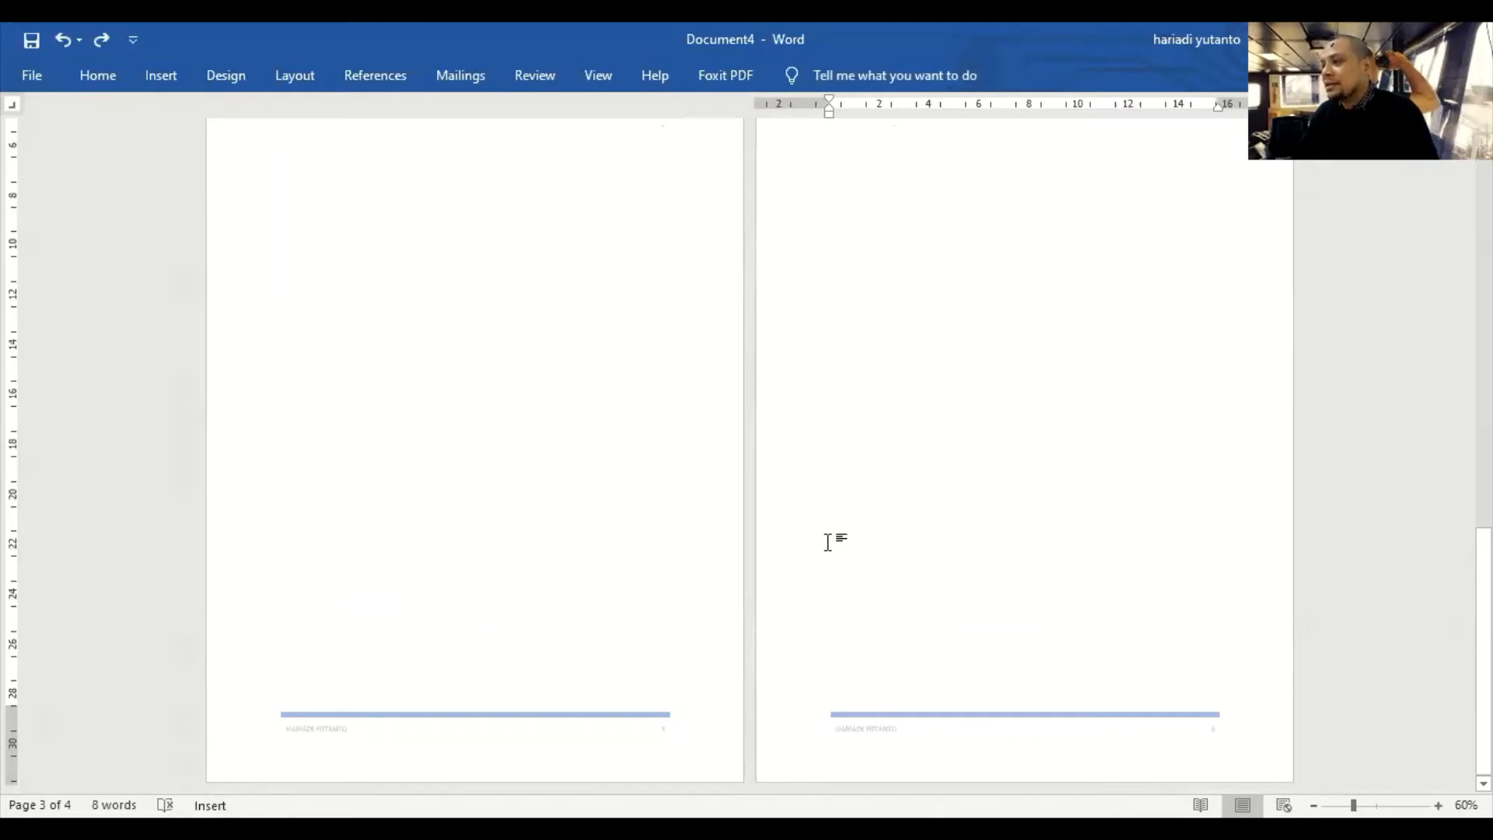
{"action": "scroll", "coordinate": [831, 542], "scroll_direction": "up", "scroll_amount": 7}
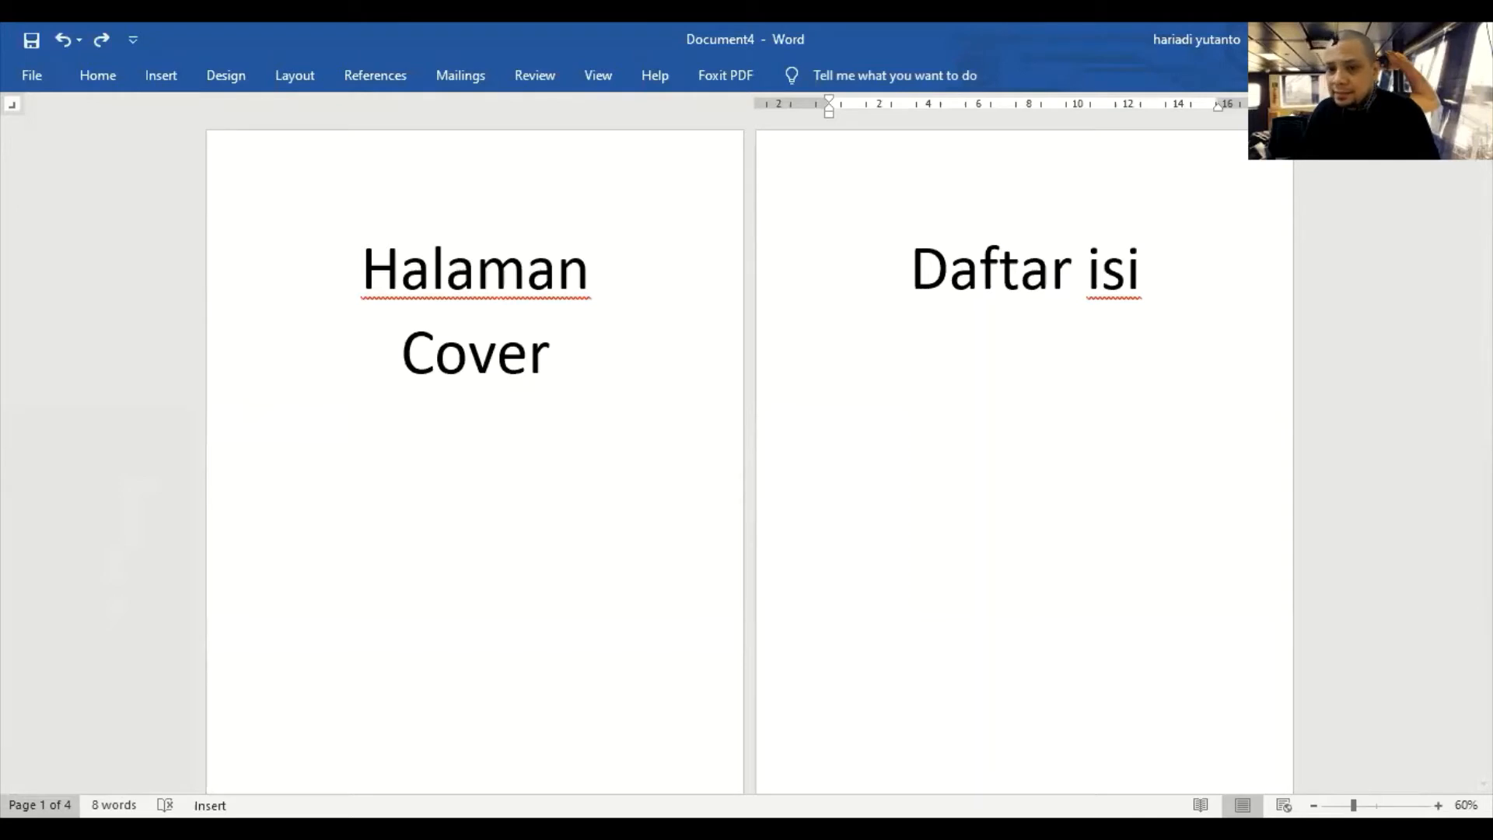
{"action": "left_click", "coordinate": [477, 412]}
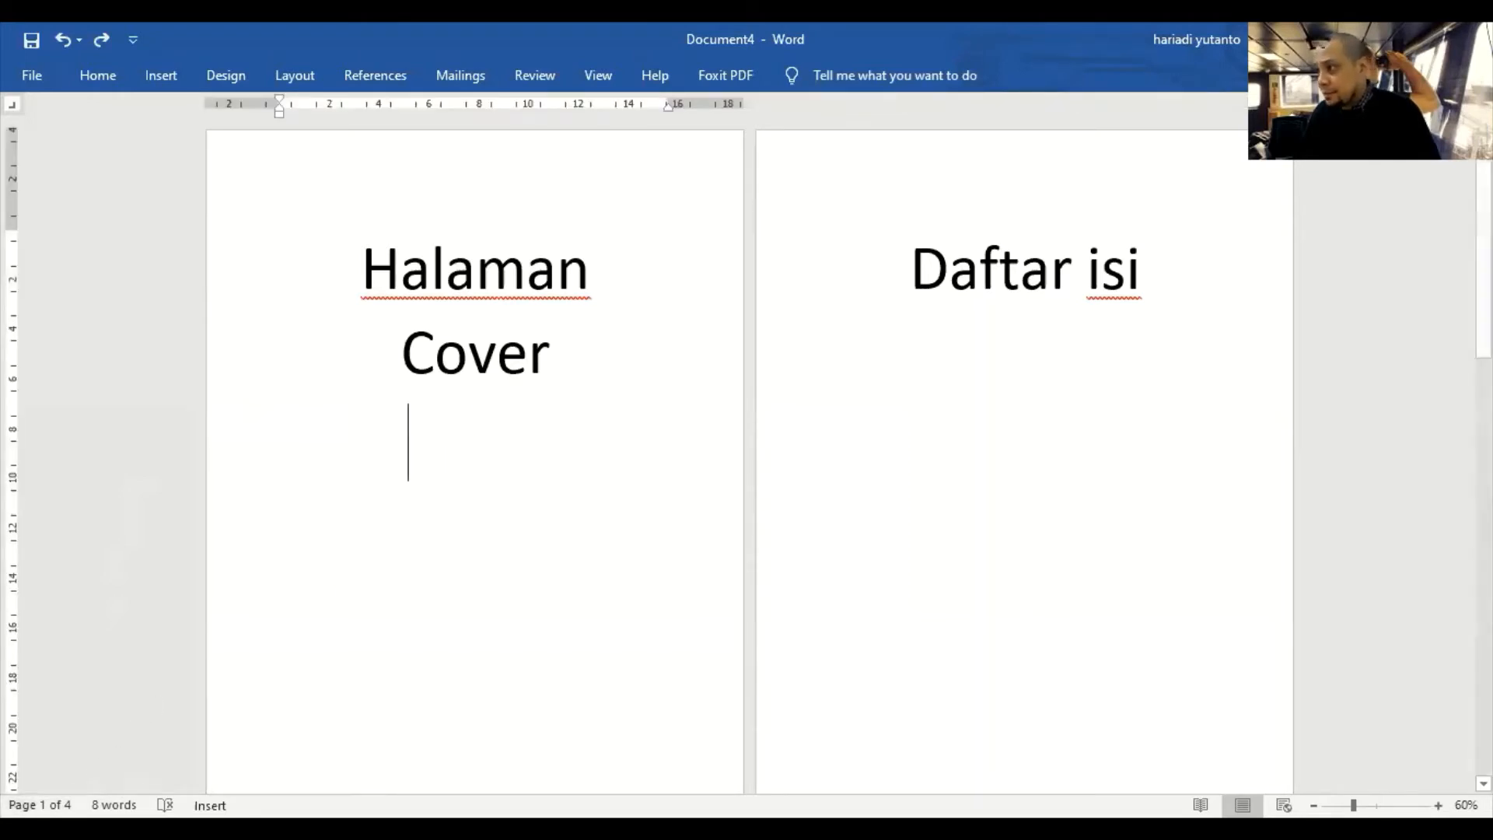
{"action": "scroll", "coordinate": [700, 633], "scroll_direction": "down", "scroll_amount": 10}
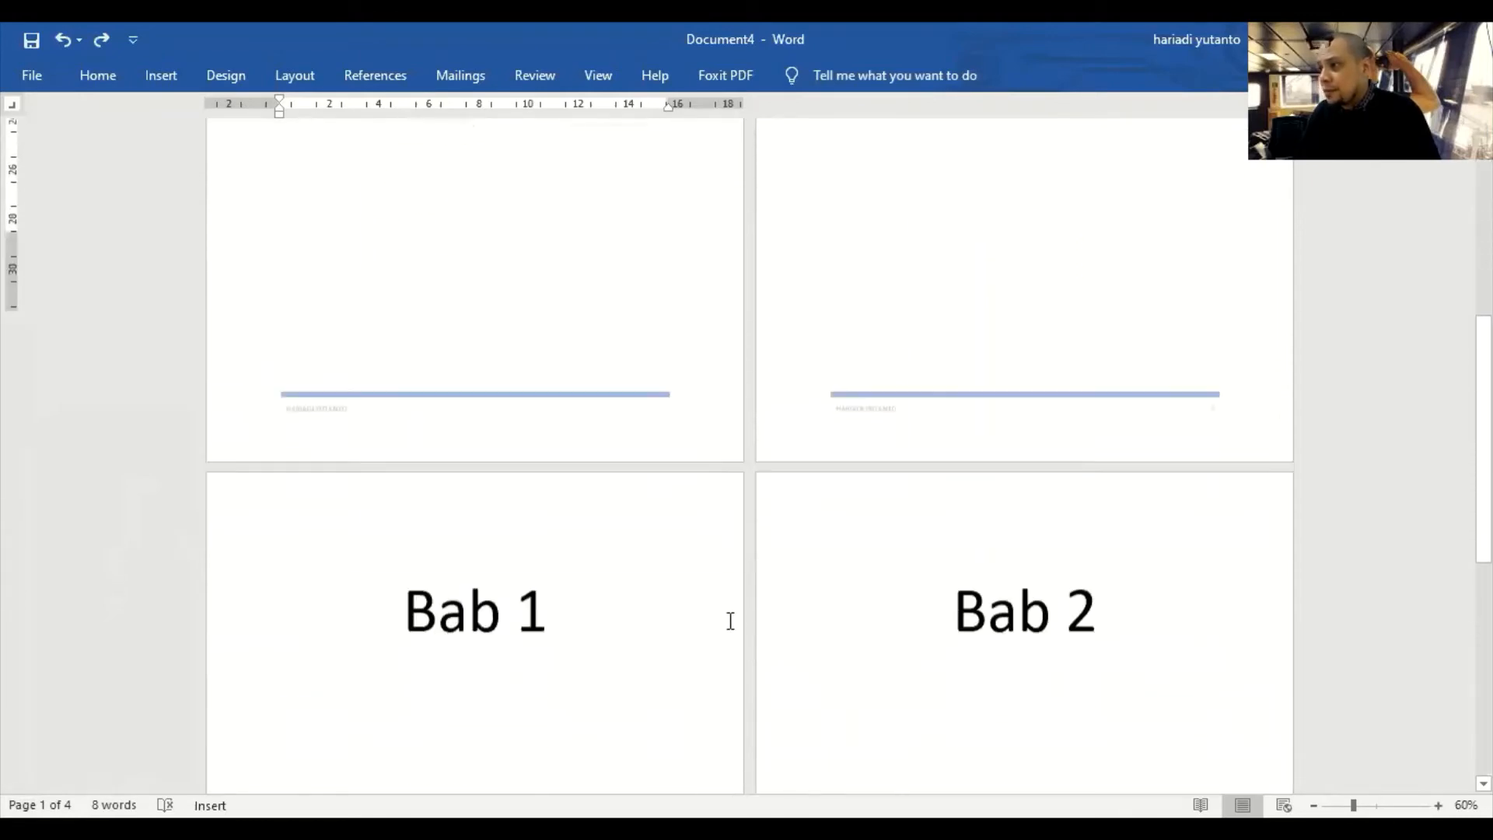
{"action": "scroll", "coordinate": [739, 625], "scroll_direction": "up", "scroll_amount": 10}
- Turn on the Section indicator in the status bar with the cursor in the Daftar isi heading
{"action": "left_click", "coordinate": [1049, 242]}
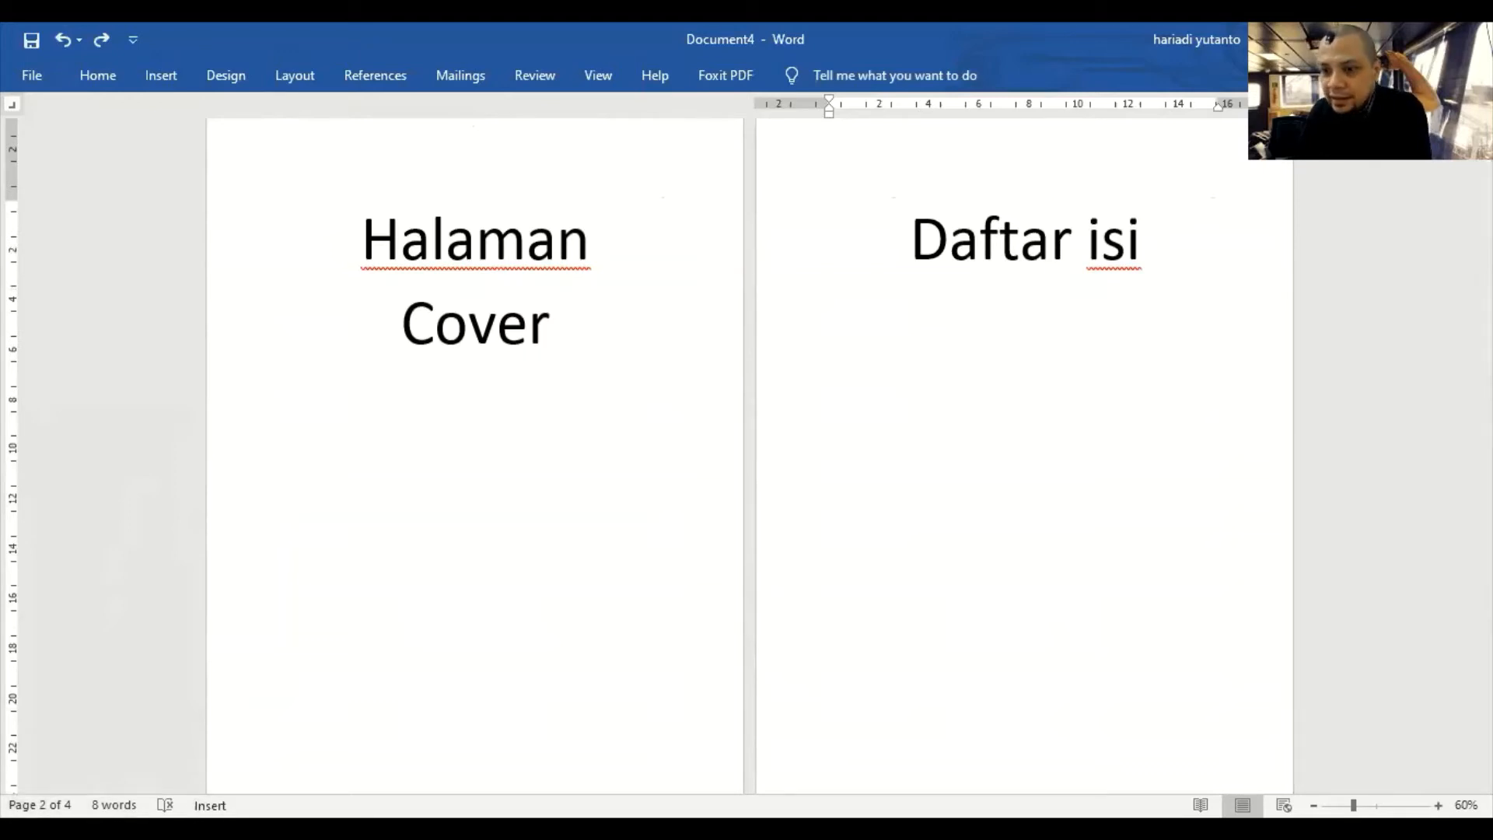
{"action": "right_click", "coordinate": [284, 805]}
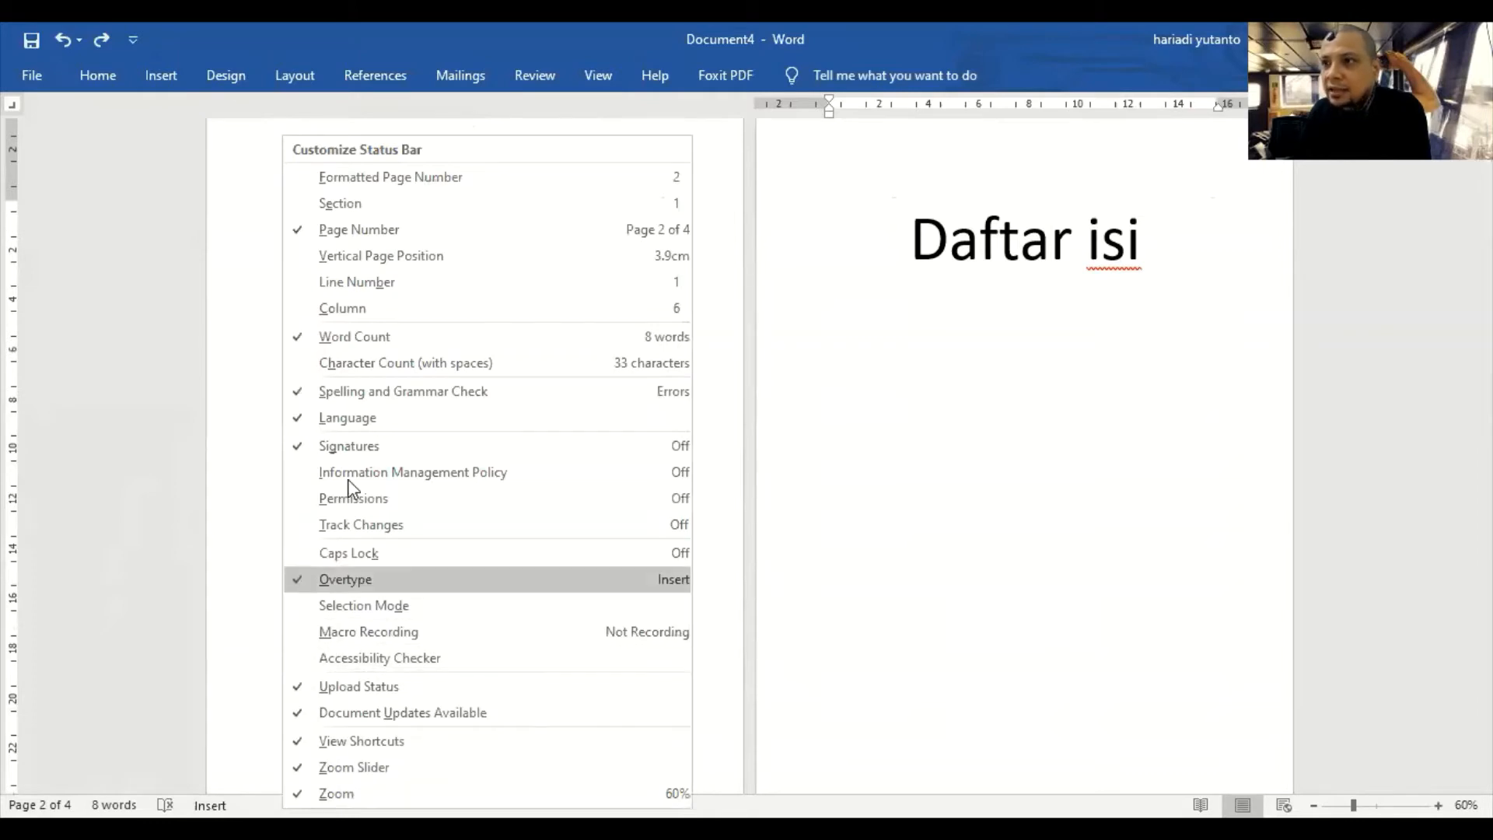
{"action": "left_click", "coordinate": [410, 206]}
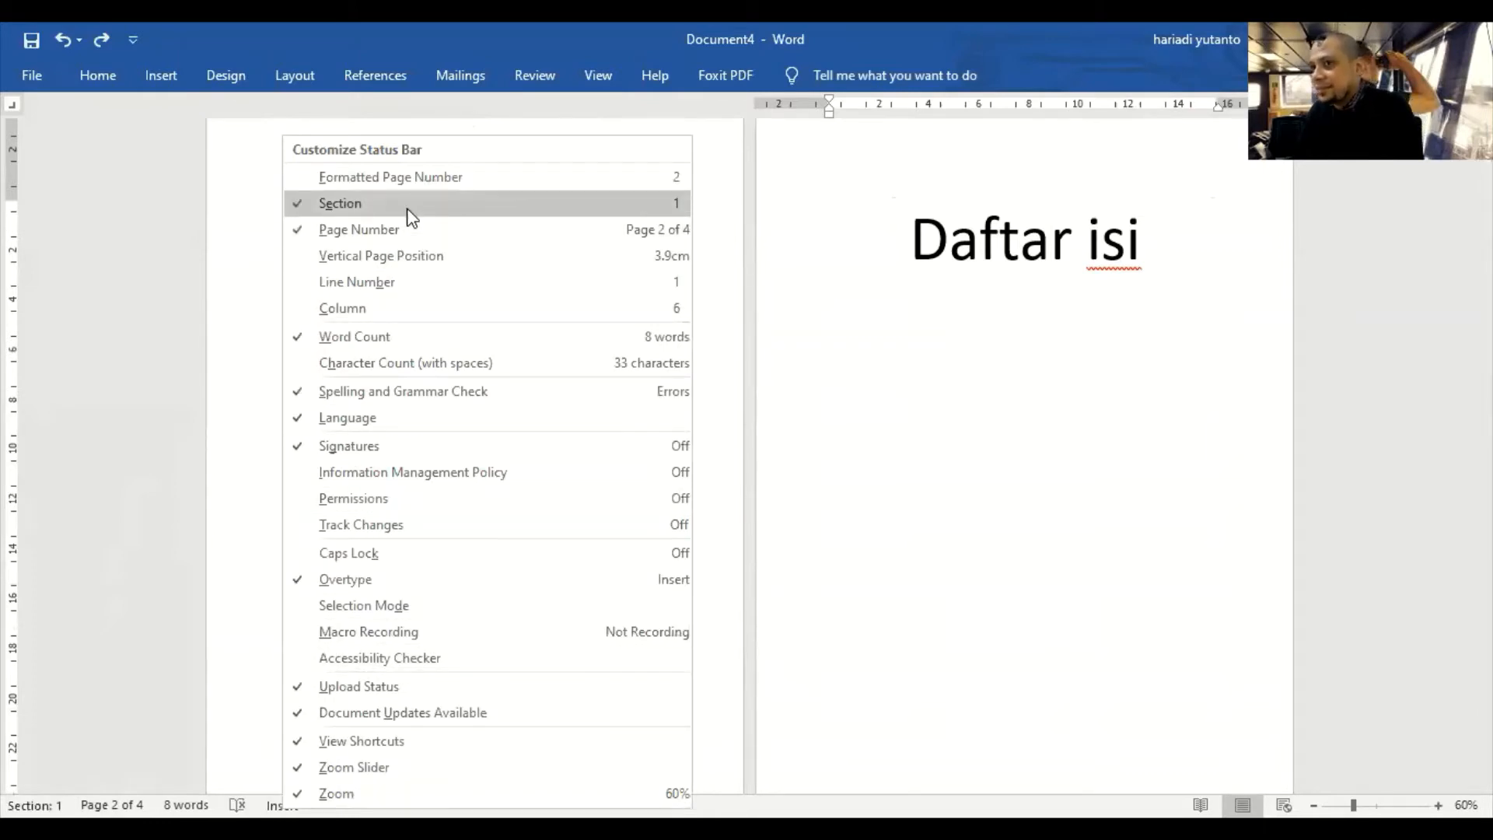
{"action": "left_click", "coordinate": [860, 380]}
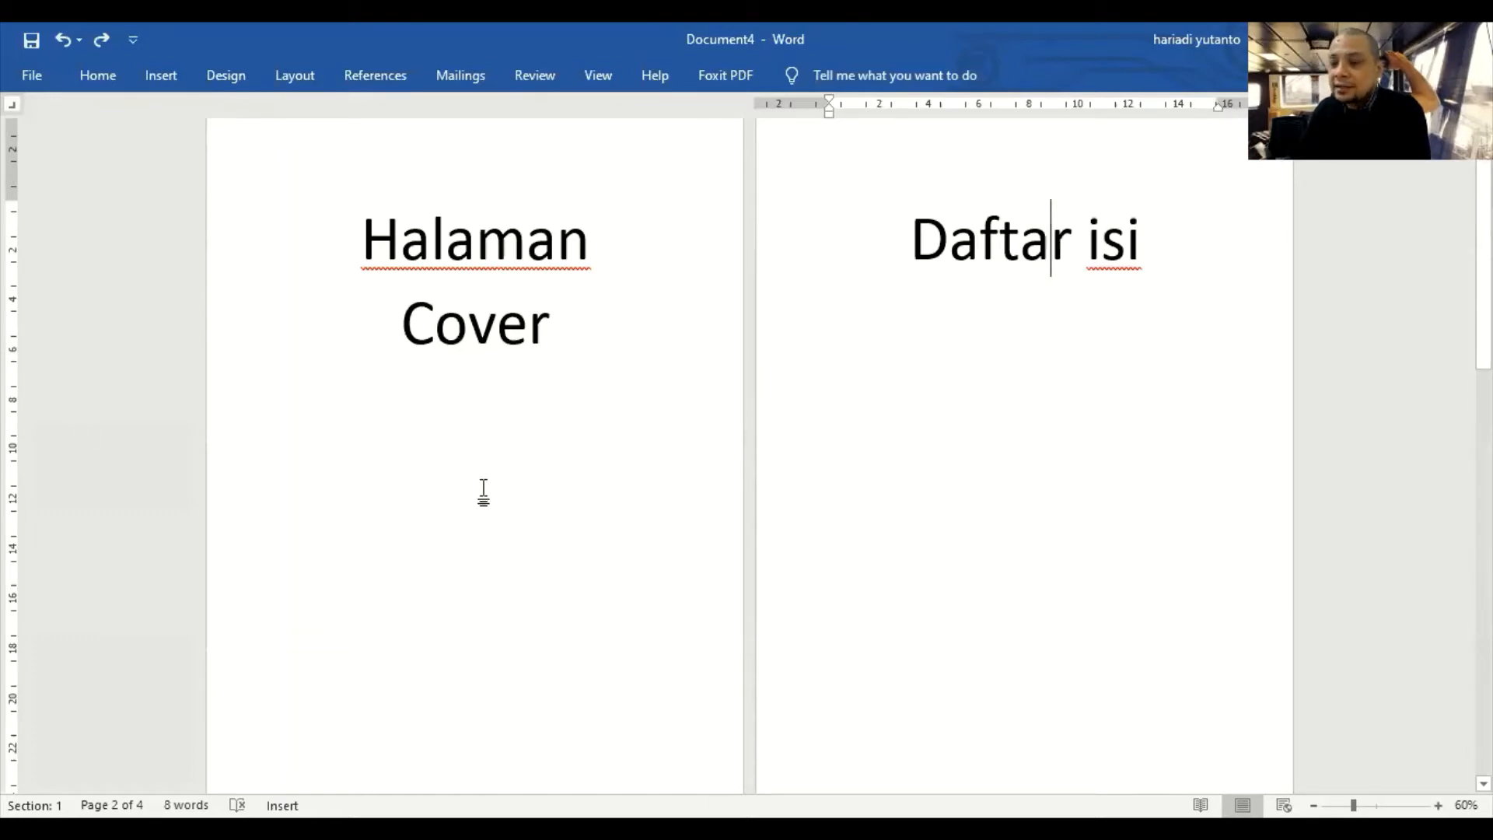
- Check the section number at the Cover, Daftar isi, Bab 1 and Bab 2 headings and review the footers on those pages
{"action": "left_click", "coordinate": [559, 324]}
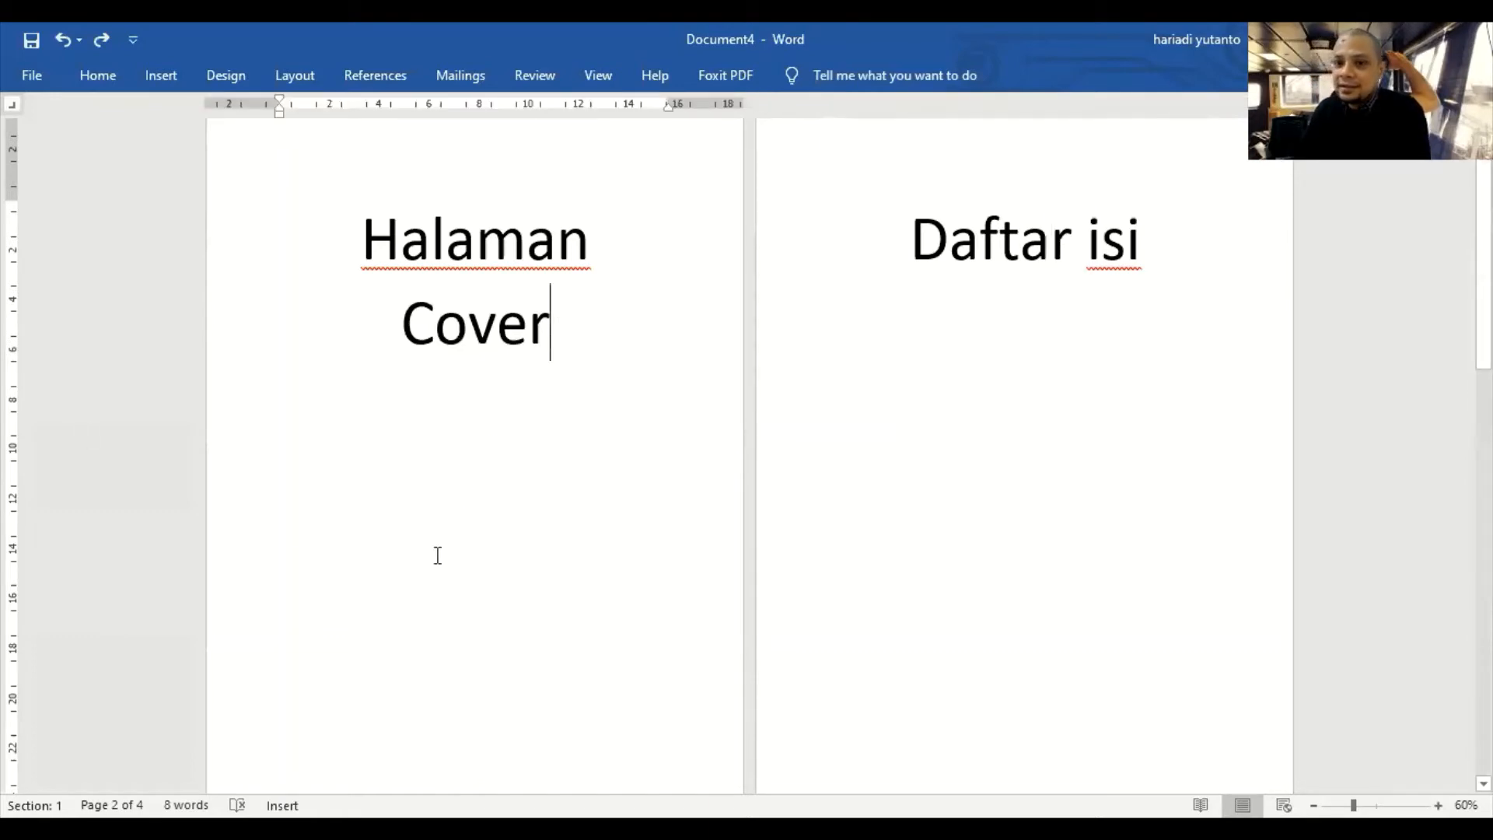
{"action": "left_click", "coordinate": [1117, 267]}
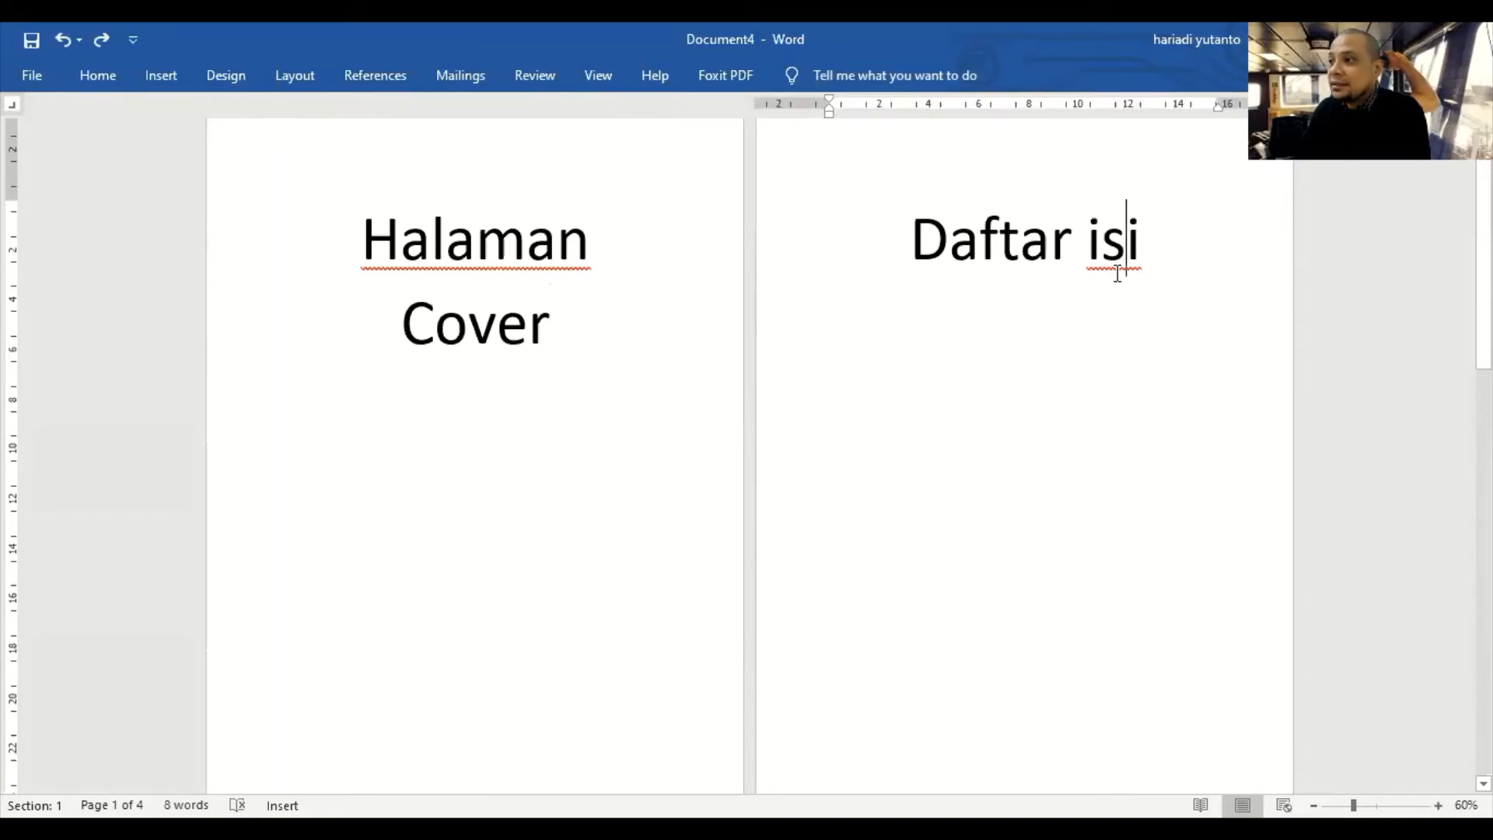
{"action": "scroll", "coordinate": [1033, 440], "scroll_direction": "down", "scroll_amount": 3}
{"action": "scroll", "coordinate": [1033, 441], "scroll_direction": "down", "scroll_amount": 2}
{"action": "left_click", "coordinate": [571, 693]}
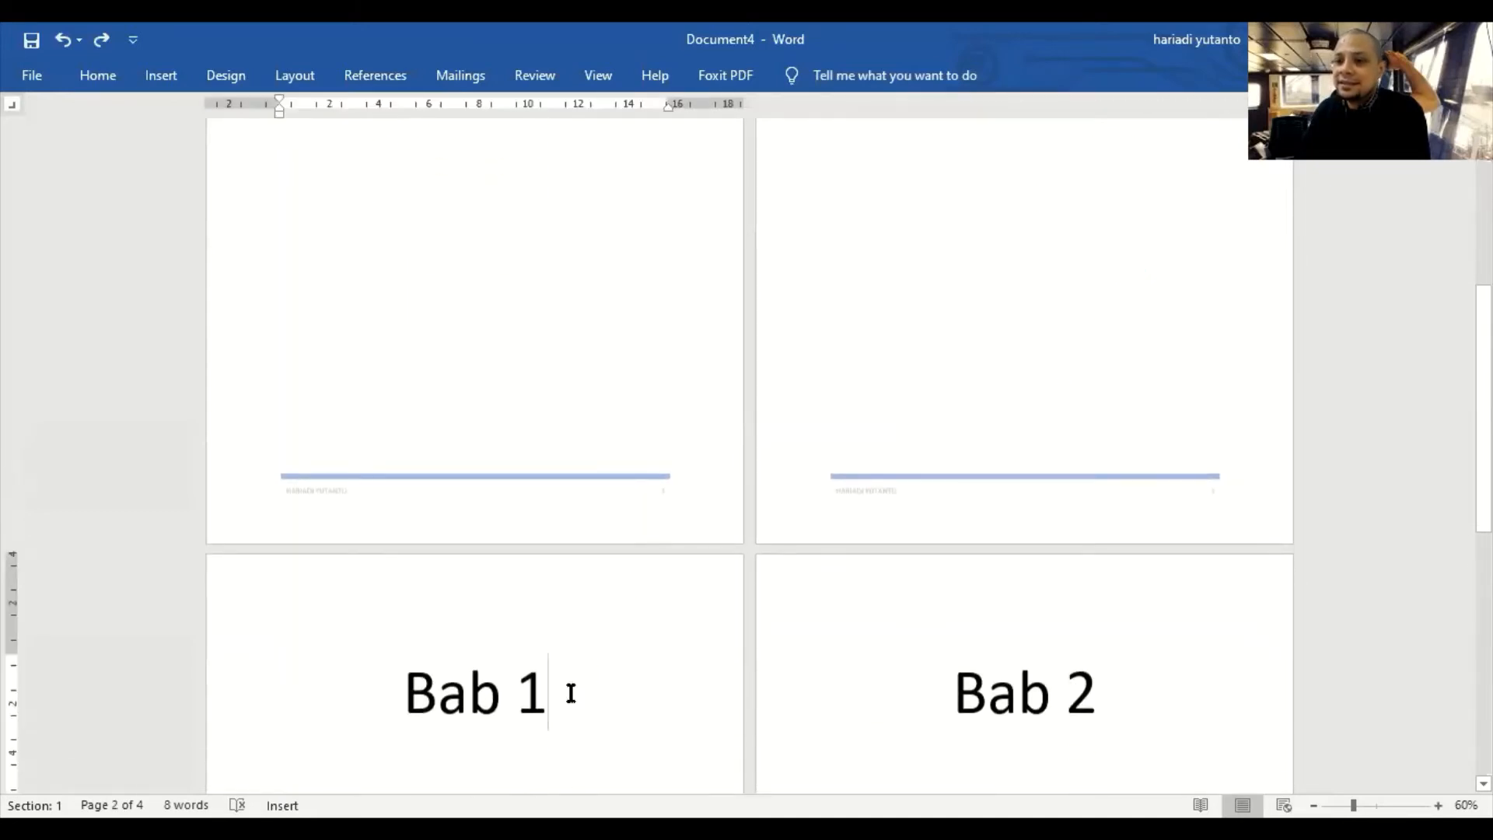
{"action": "scroll", "coordinate": [570, 692], "scroll_direction": "down", "scroll_amount": 2}
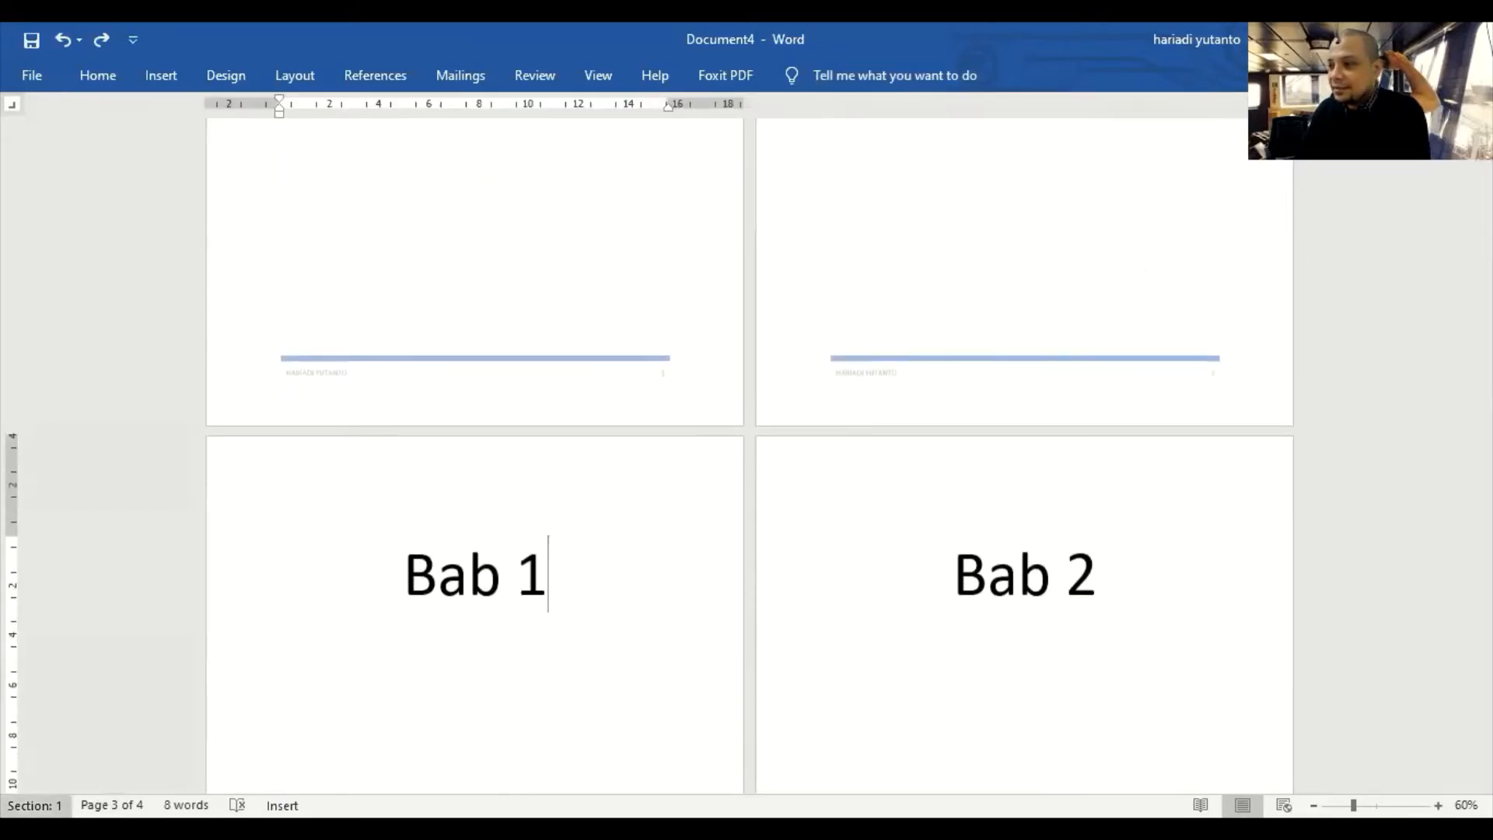
{"action": "left_click", "coordinate": [1097, 576]}
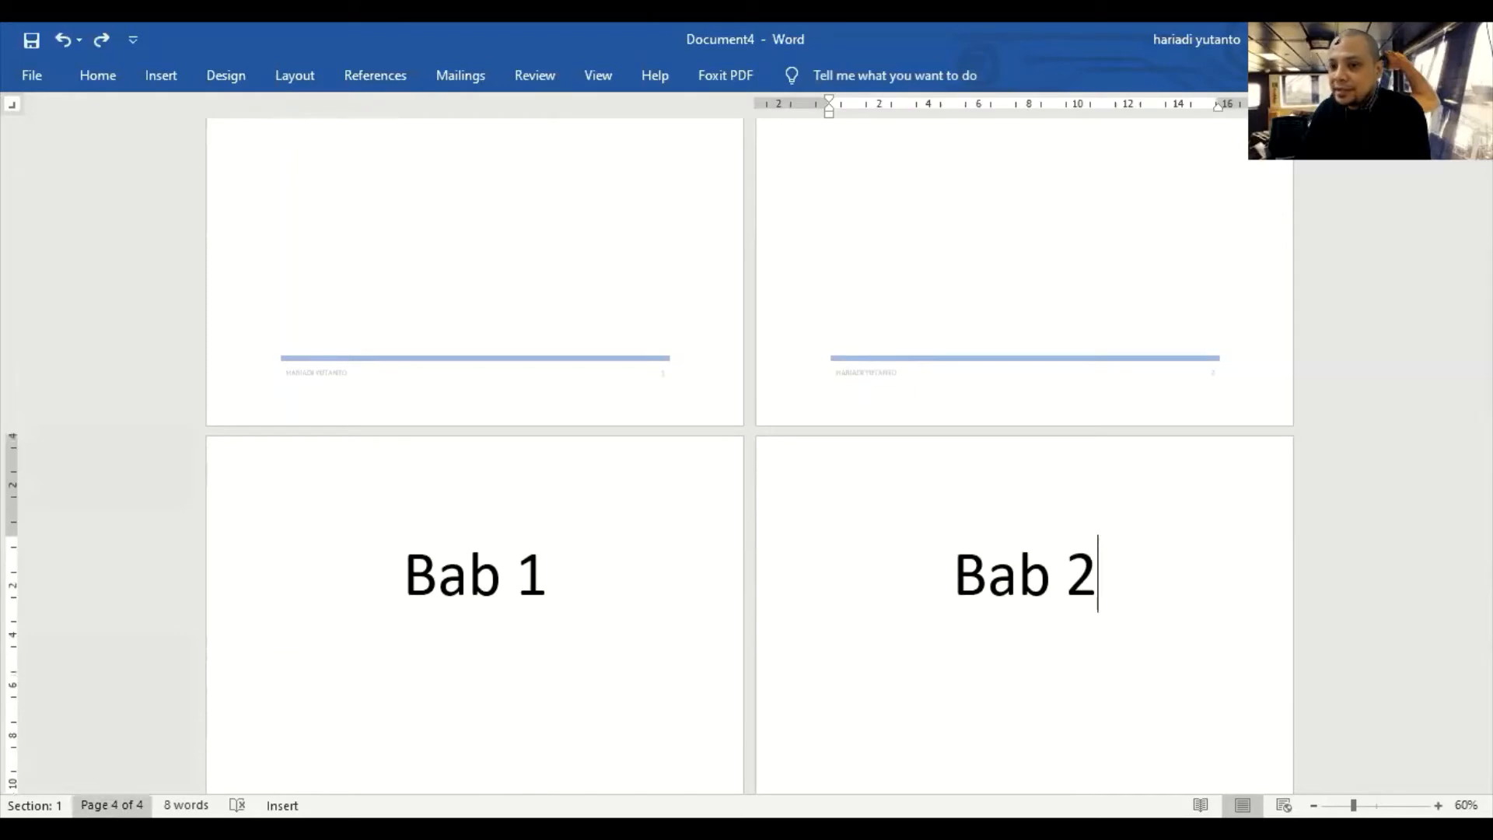
{"action": "scroll", "coordinate": [500, 510], "scroll_direction": "up", "scroll_amount": 5}
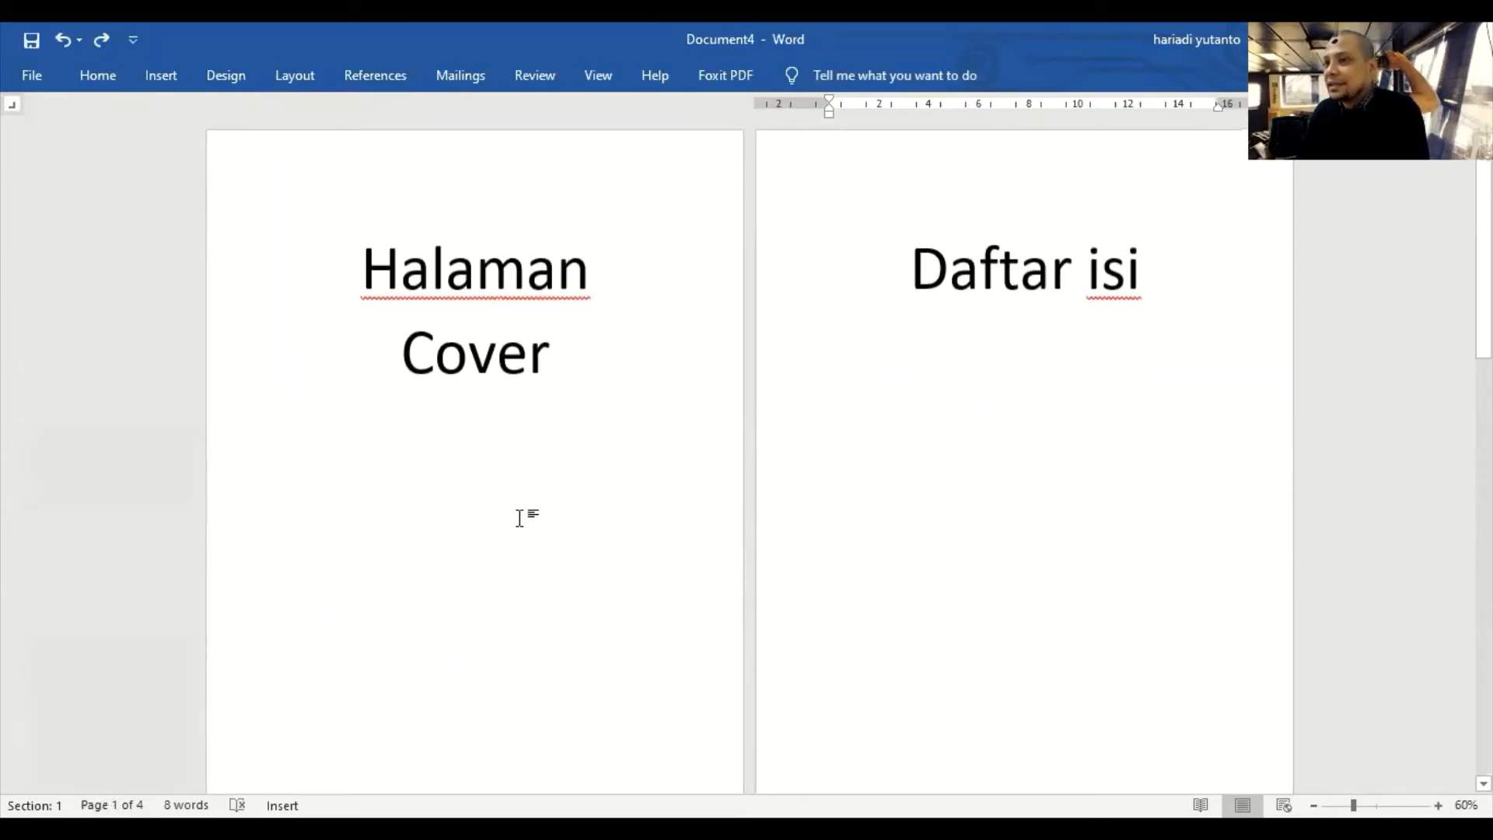
{"action": "scroll", "coordinate": [520, 518], "scroll_direction": "down", "scroll_amount": 3}
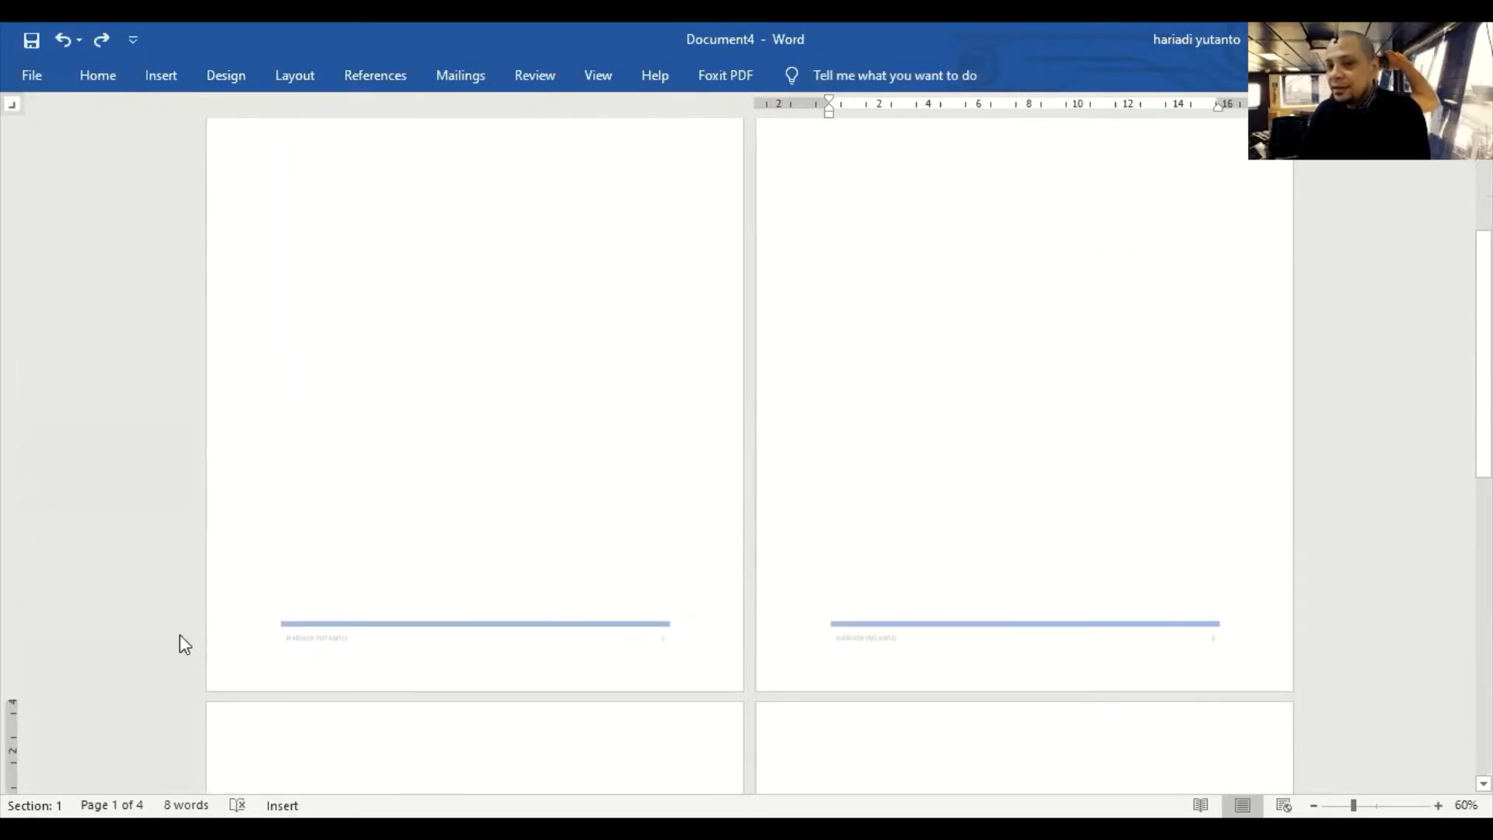
{"action": "scroll", "coordinate": [630, 623], "scroll_direction": "down", "scroll_amount": 6}
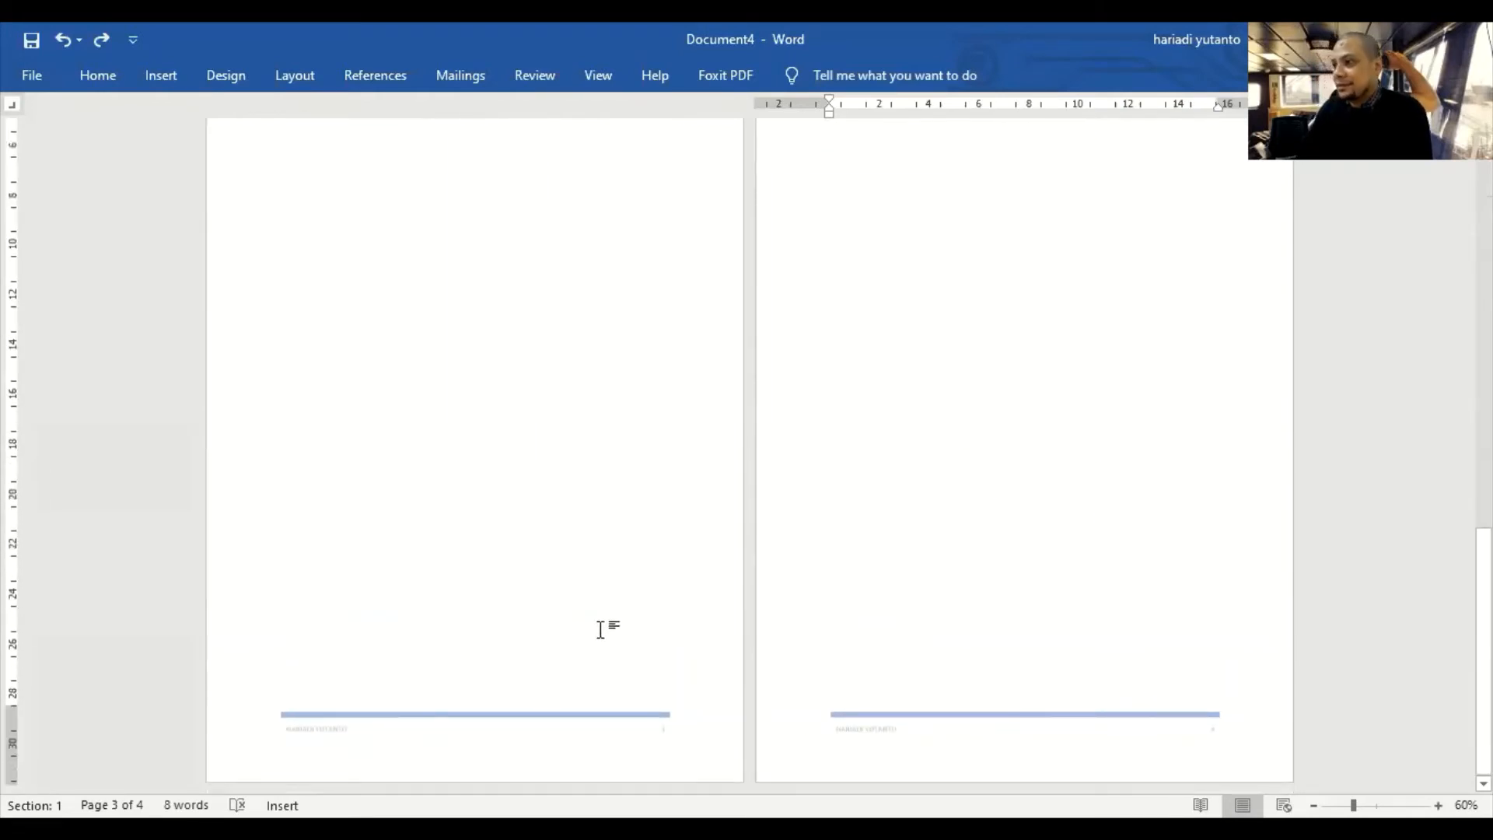
{"action": "scroll", "coordinate": [599, 629], "scroll_direction": "up", "scroll_amount": 6}
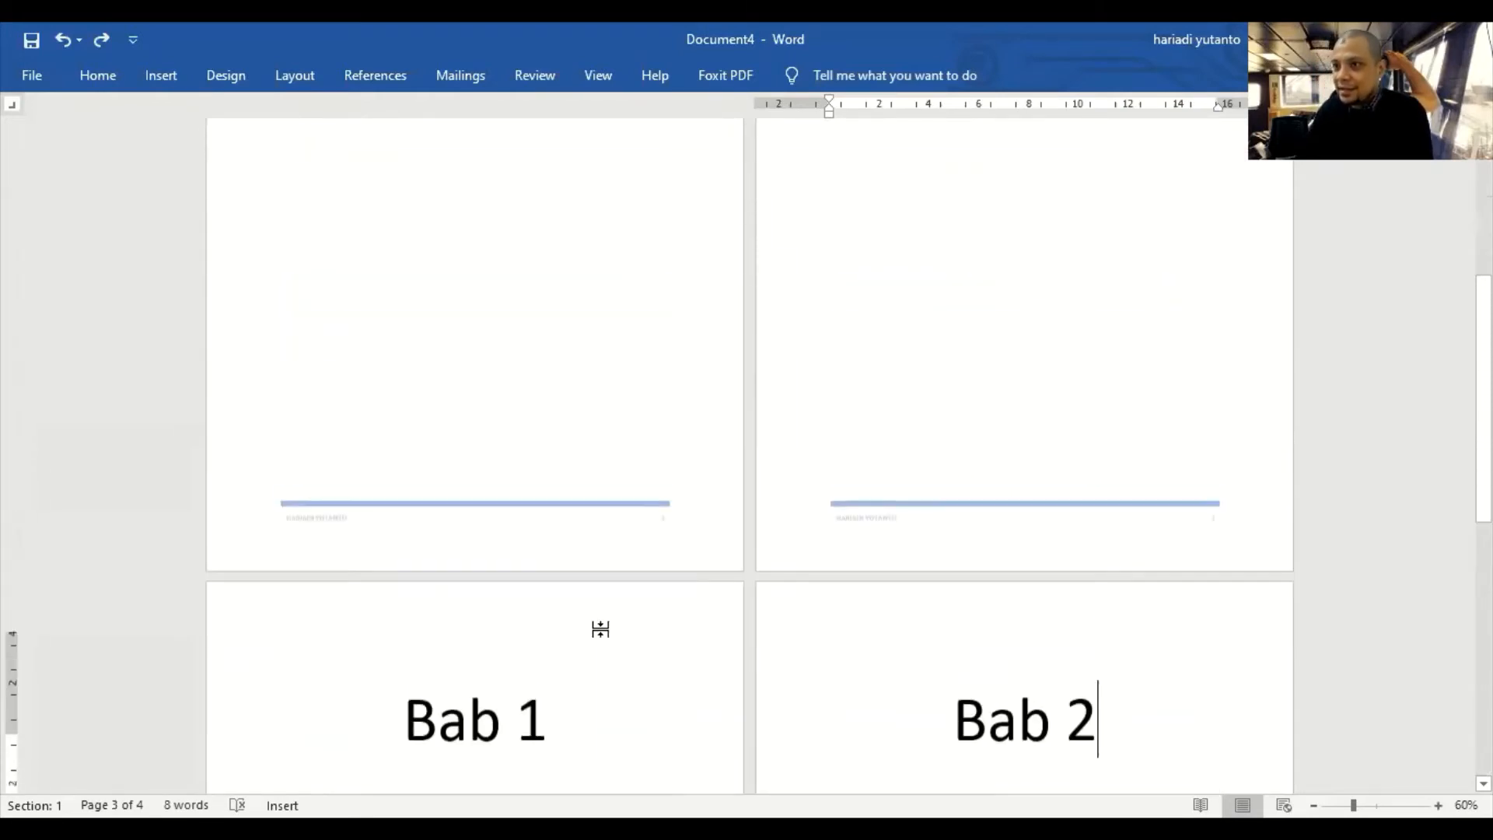
{"action": "scroll", "coordinate": [427, 653], "scroll_direction": "up", "scroll_amount": 5}
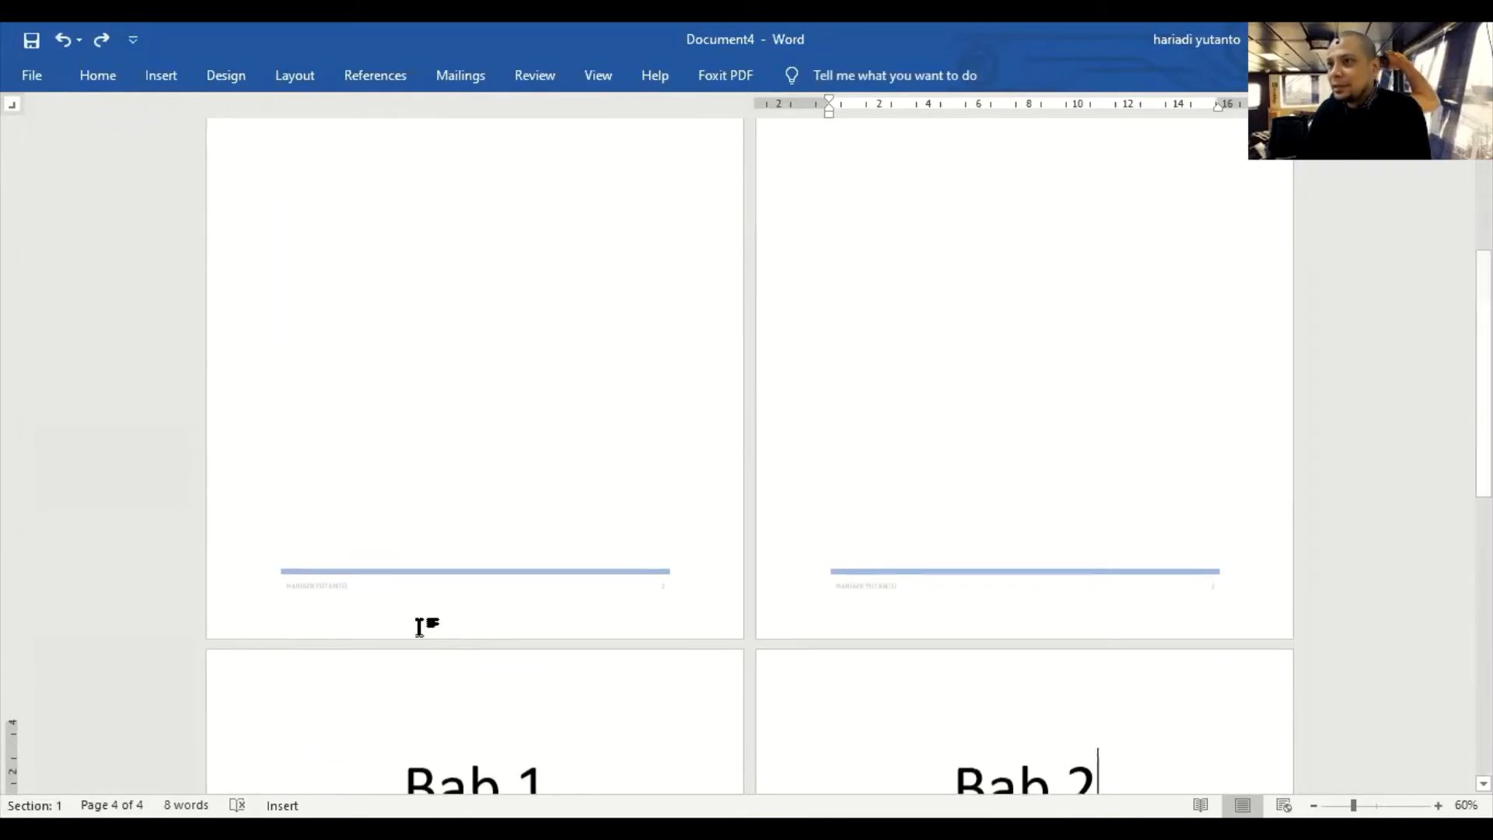
- Try the built-in Blank header from the cover page and check how it repeats on the other pages
{"action": "left_click", "coordinate": [578, 348]}
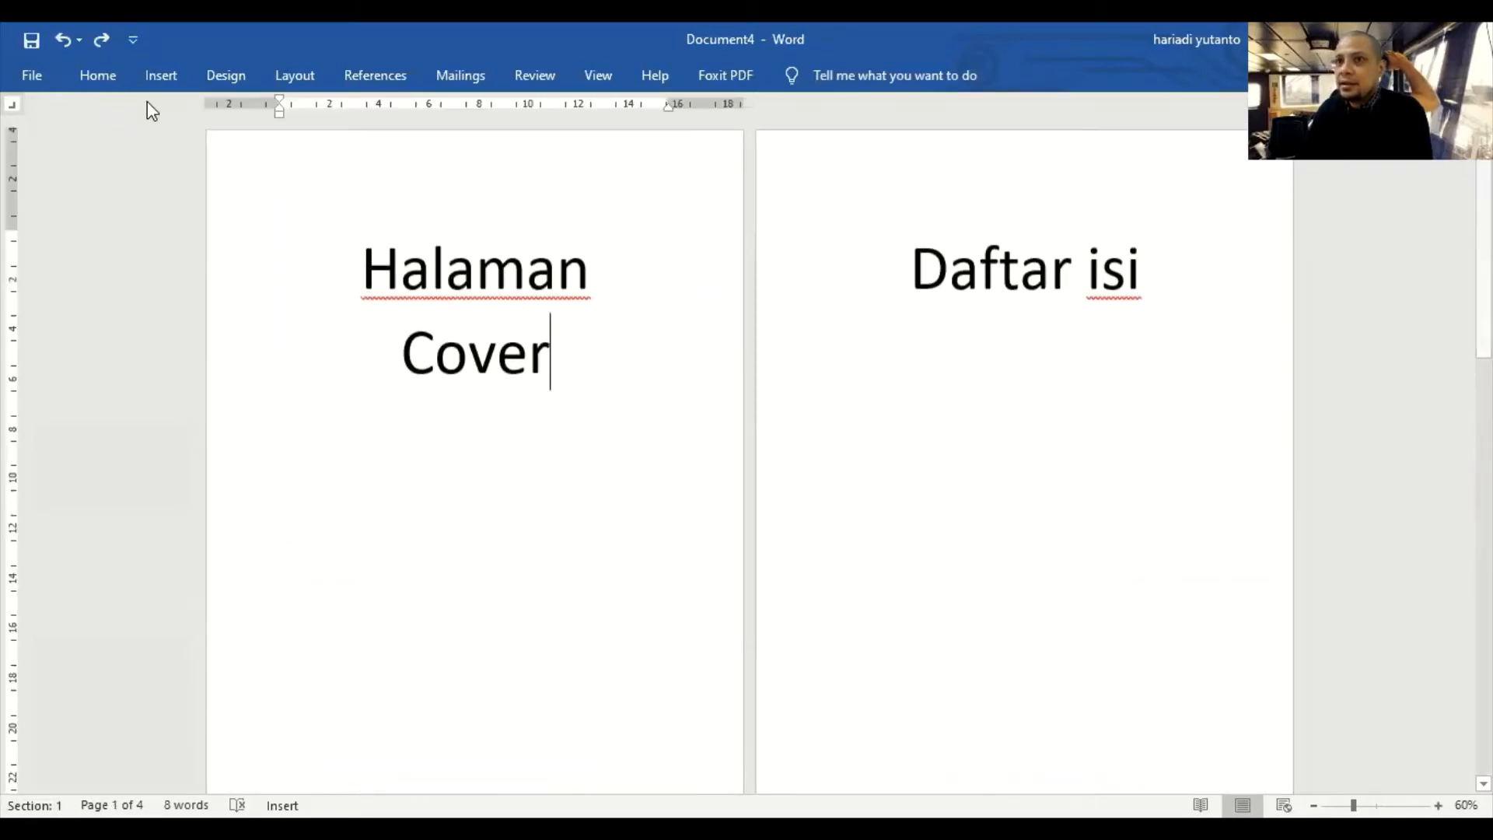
{"action": "left_click", "coordinate": [160, 76]}
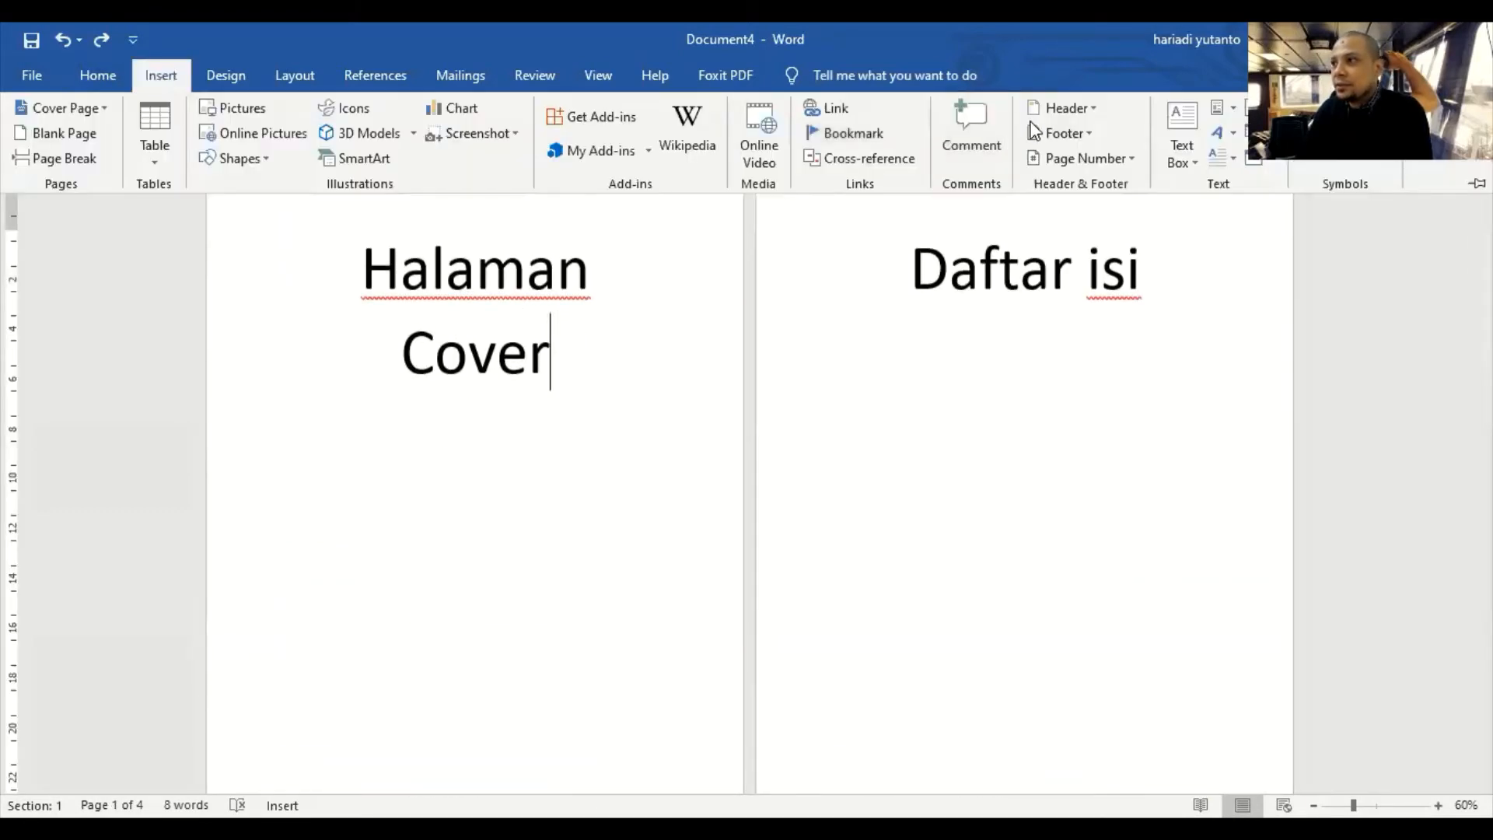
{"action": "left_click", "coordinate": [1082, 110]}
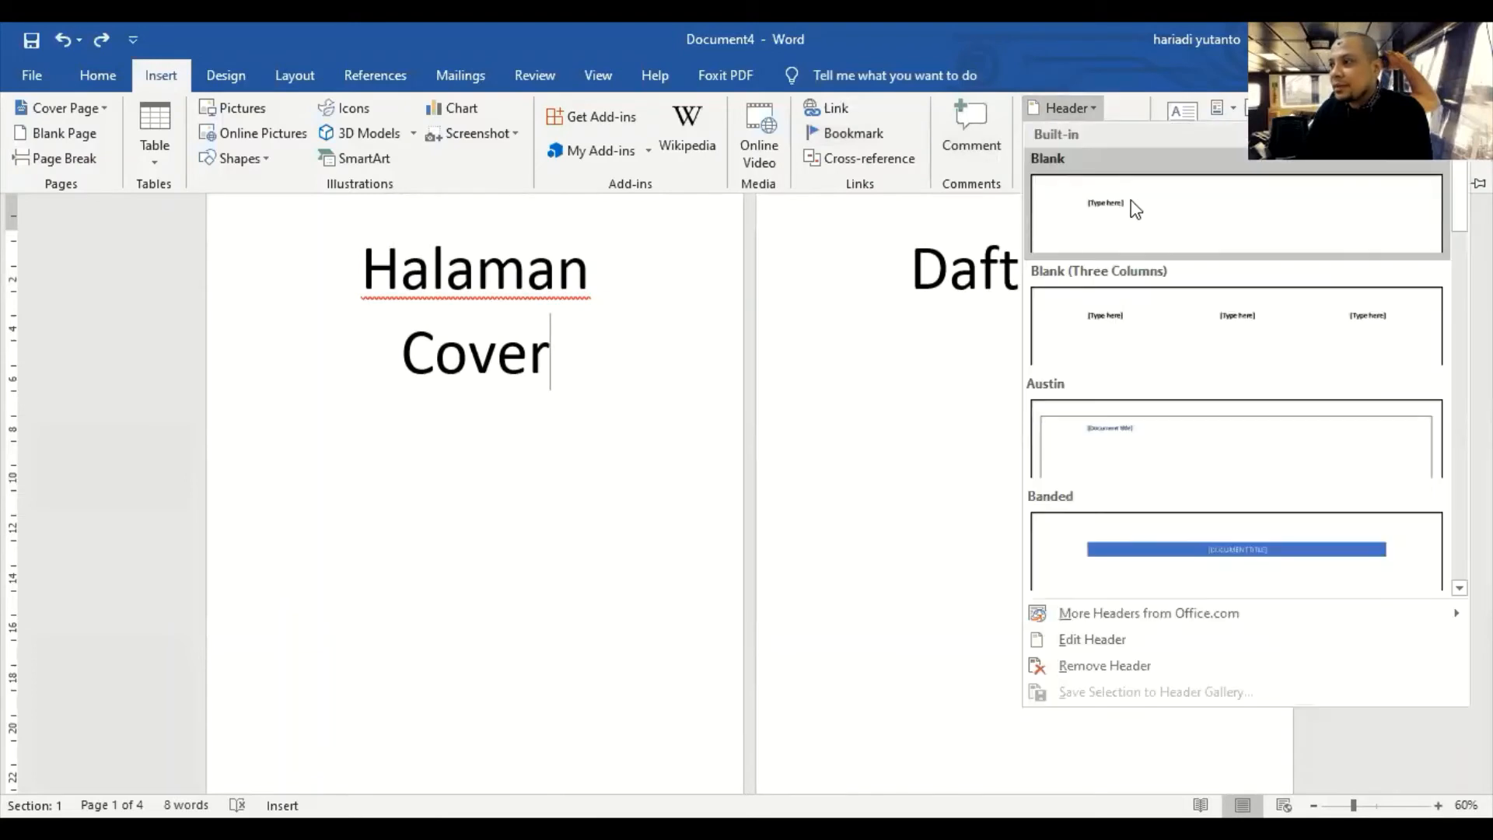
{"action": "left_click", "coordinate": [1130, 202]}
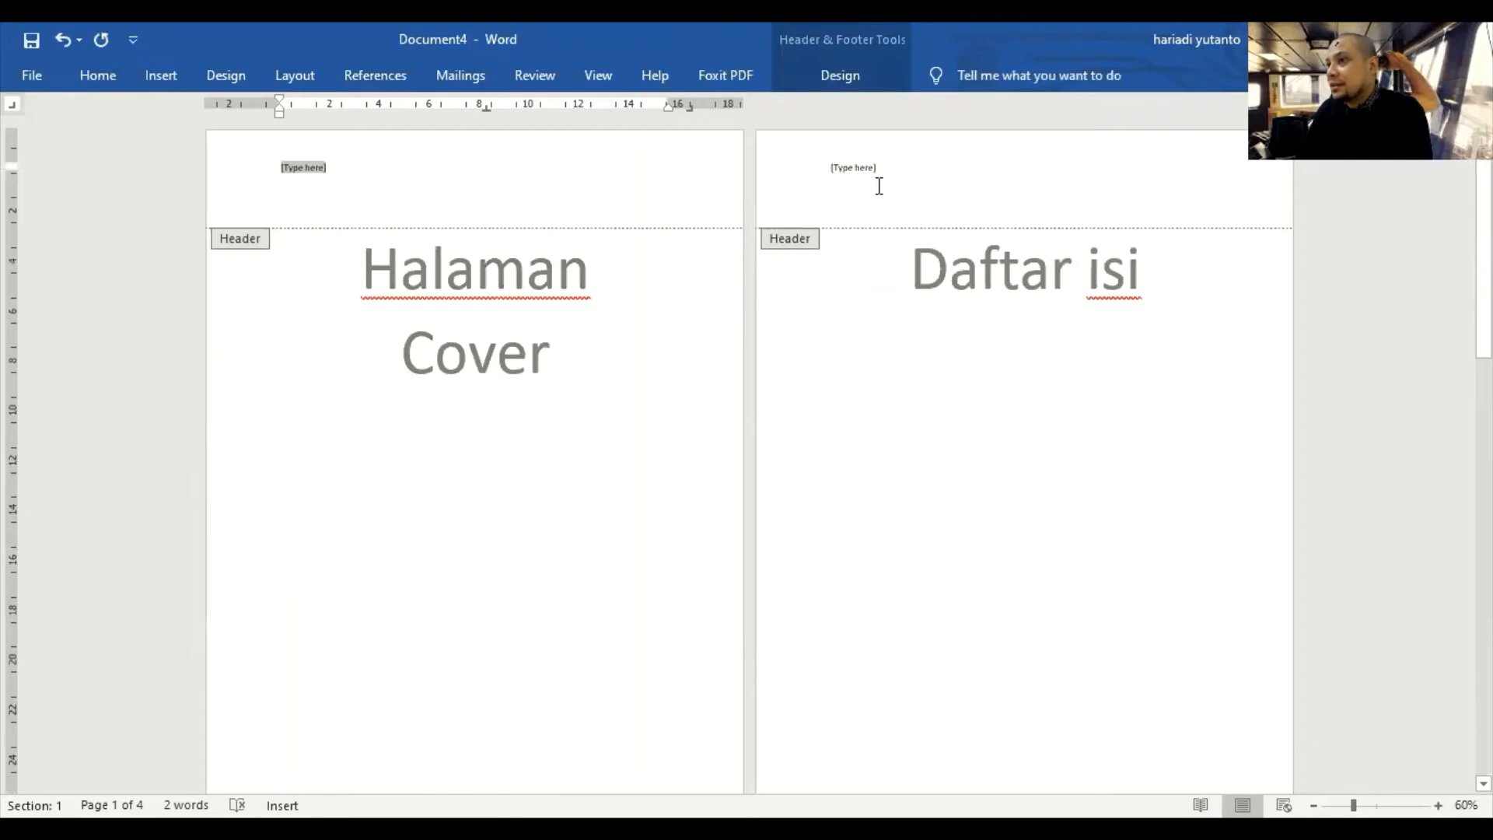
{"action": "scroll", "coordinate": [883, 208], "scroll_direction": "down", "scroll_amount": 4}
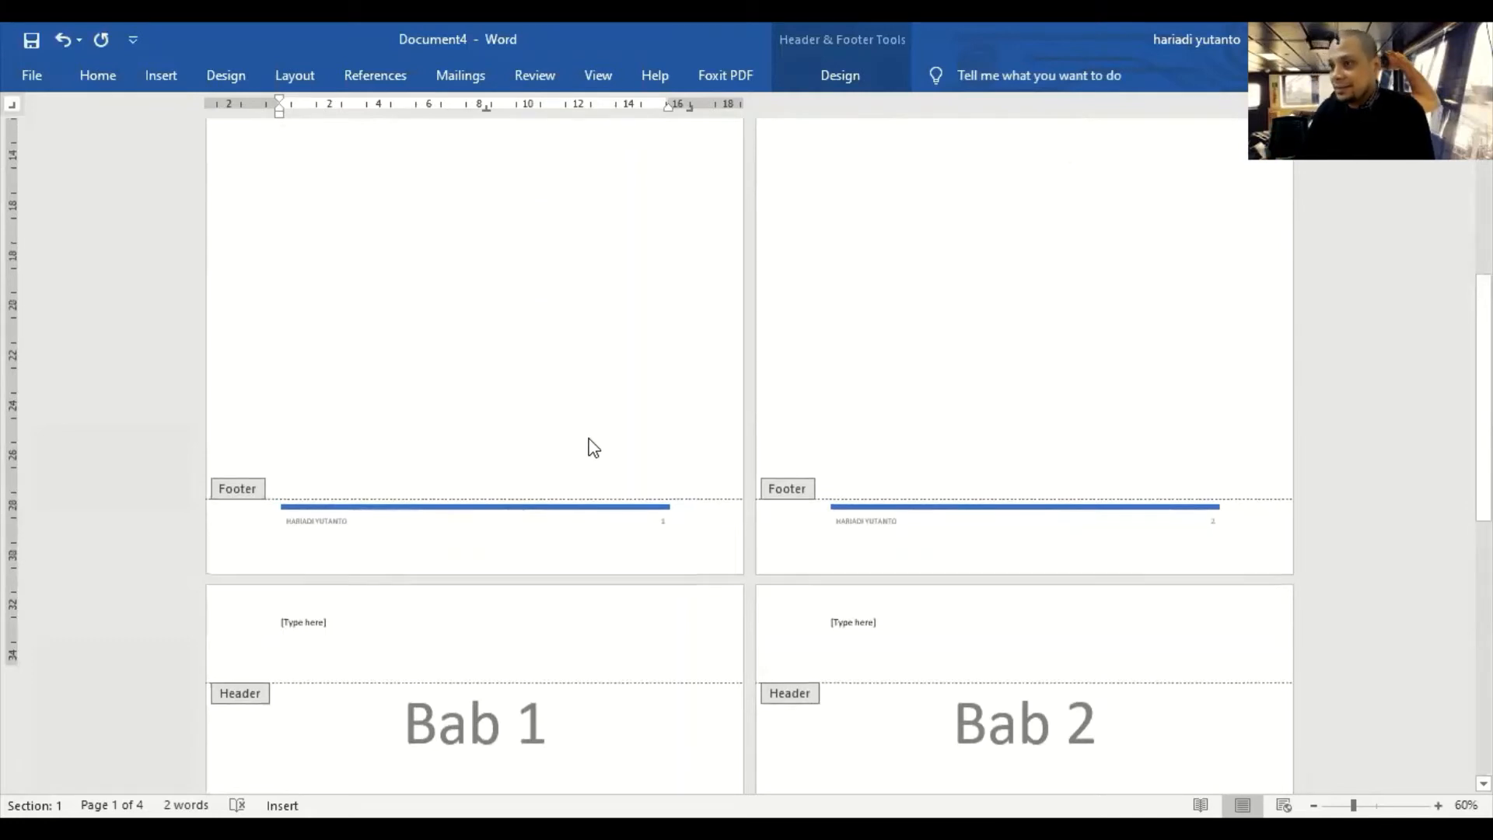
{"action": "scroll", "coordinate": [589, 443], "scroll_direction": "up", "scroll_amount": 4}
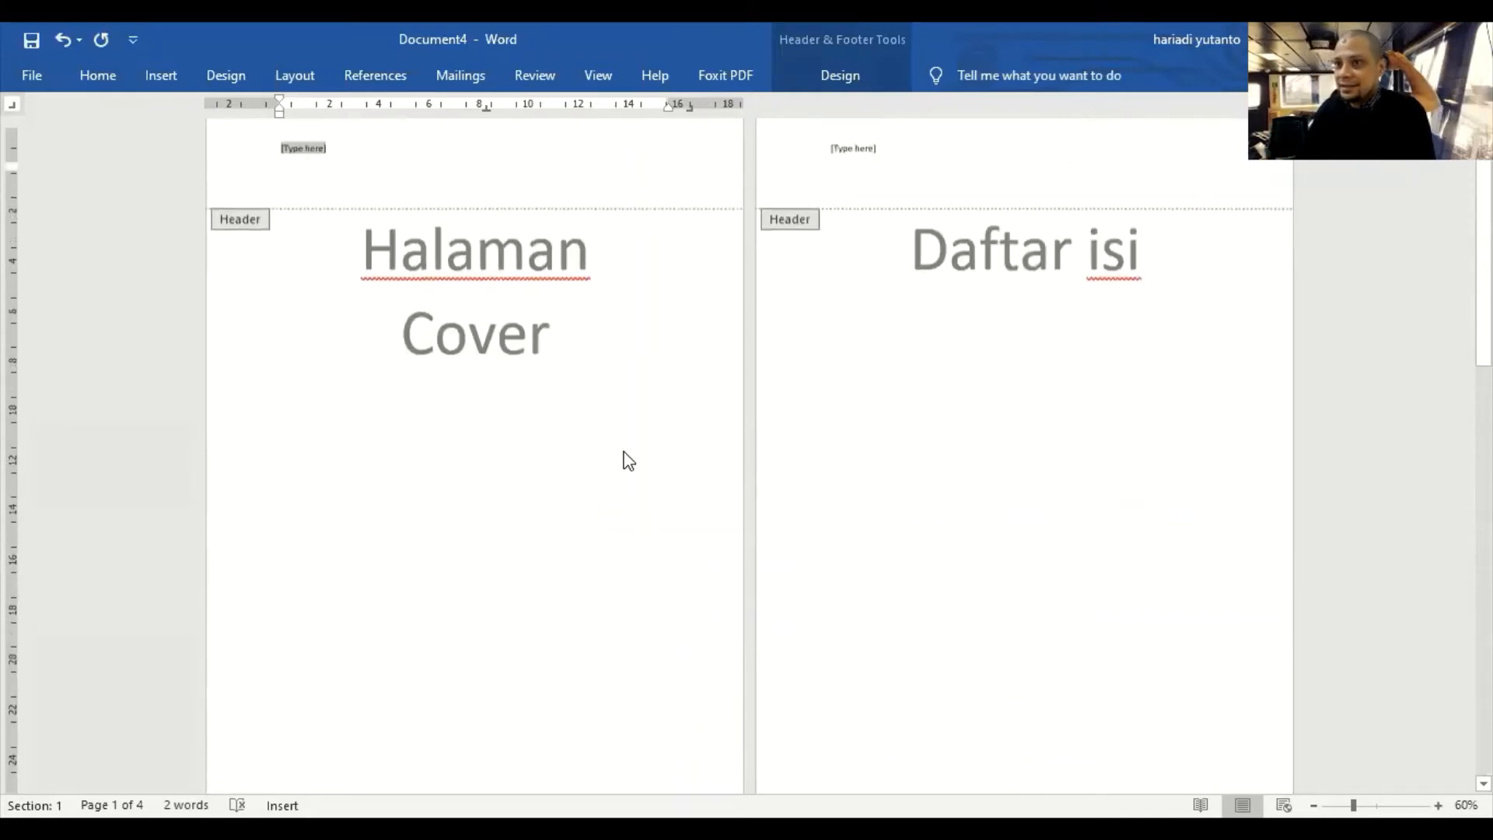
{"action": "double_click", "coordinate": [483, 478]}
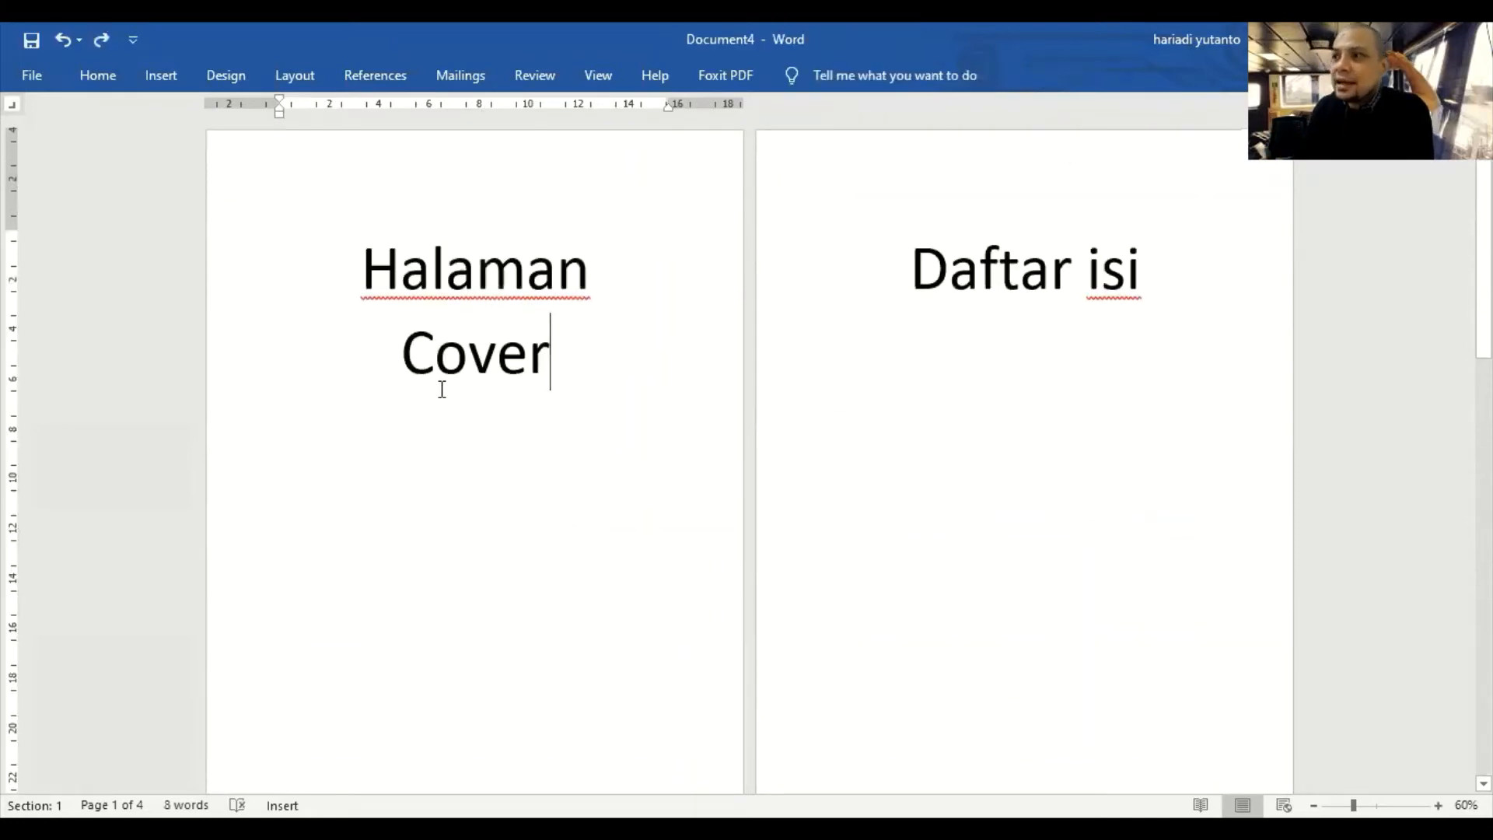
- Delete the footer's author field and page number, and remove the footer table with its blue line
{"action": "scroll", "coordinate": [443, 393], "scroll_direction": "down", "scroll_amount": 4}
{"action": "scroll", "coordinate": [466, 607], "scroll_direction": "down", "scroll_amount": 3}
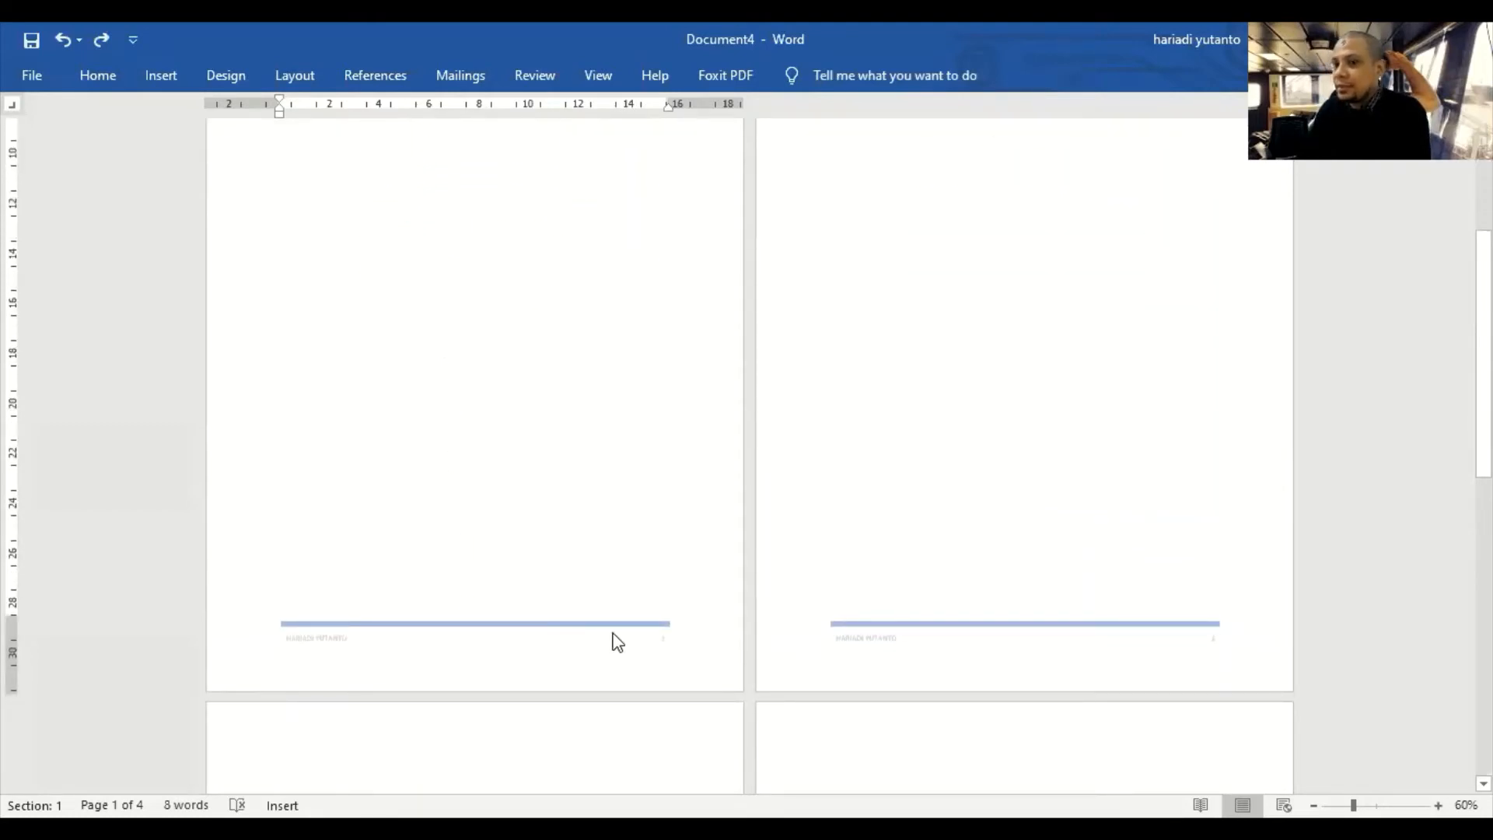
{"action": "double_click", "coordinate": [507, 636]}
{"action": "left_click", "coordinate": [357, 640]}
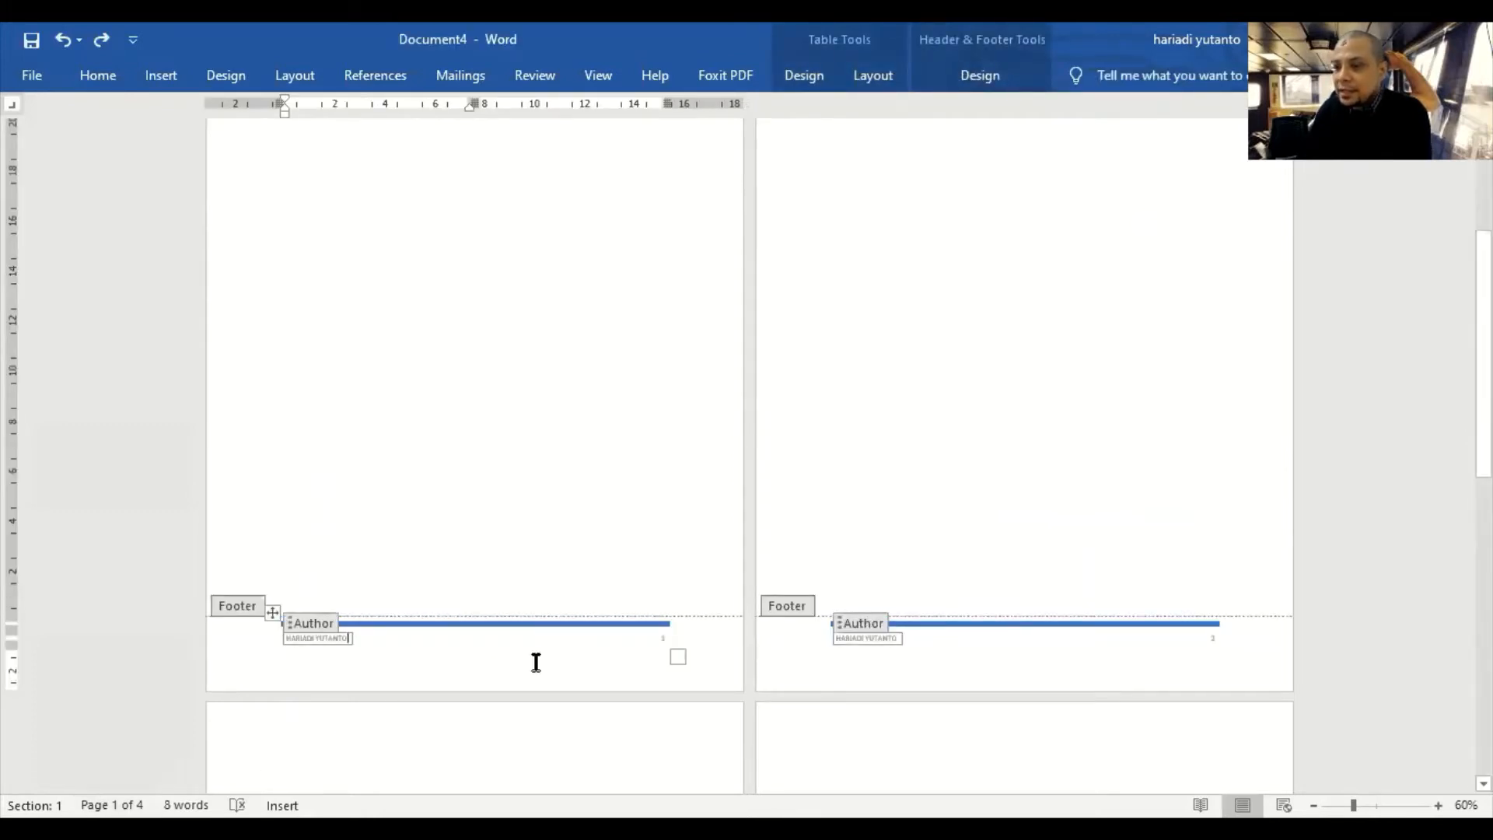
{"action": "left_click_drag", "start_coordinate": [674, 642], "coordinate": [250, 616]}
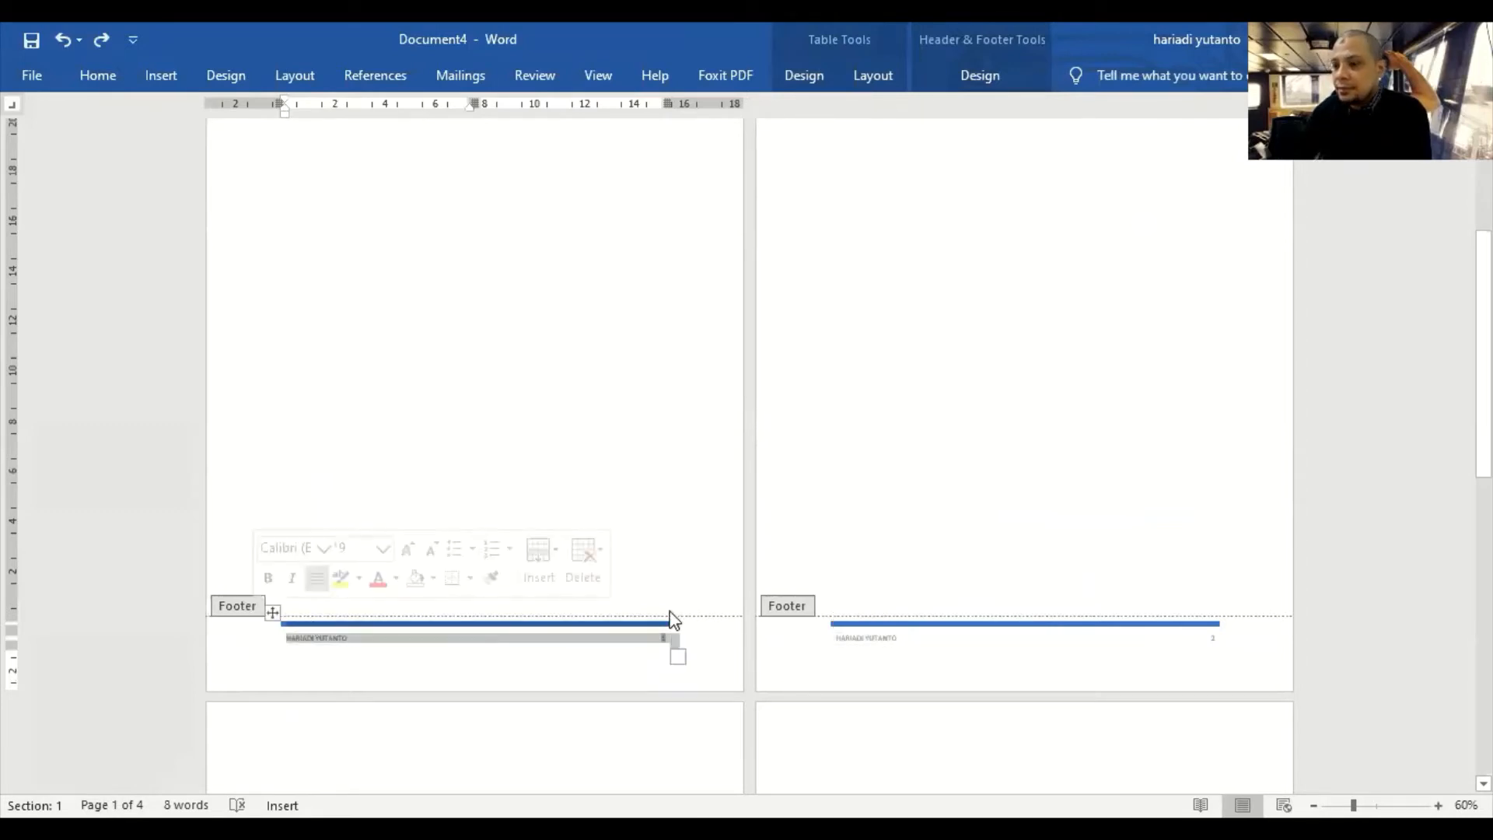
{"action": "key", "text": "Delete"}
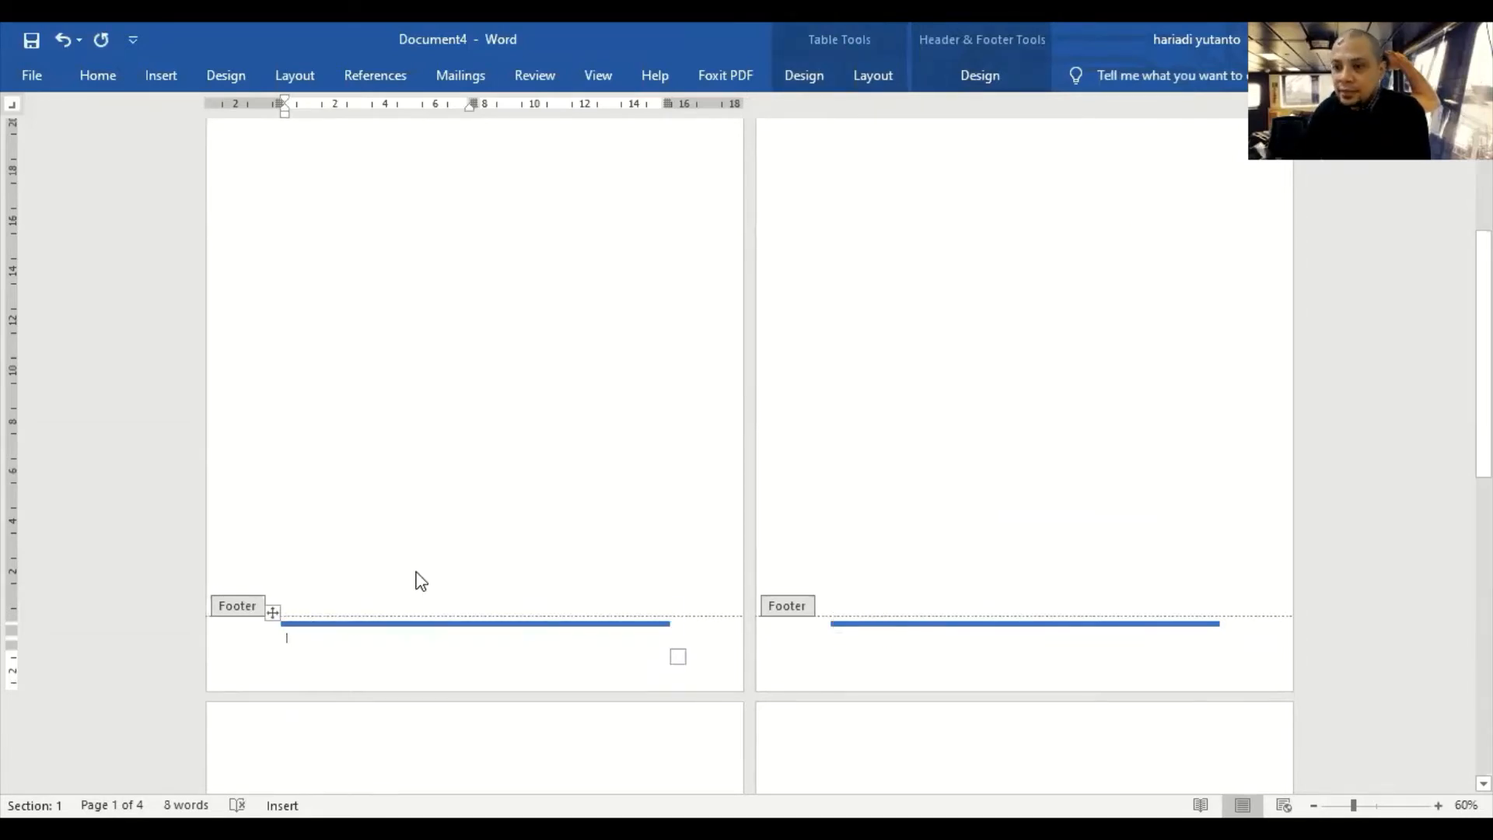
{"action": "left_click", "coordinate": [272, 613]}
{"action": "key", "text": "BackSpace"}
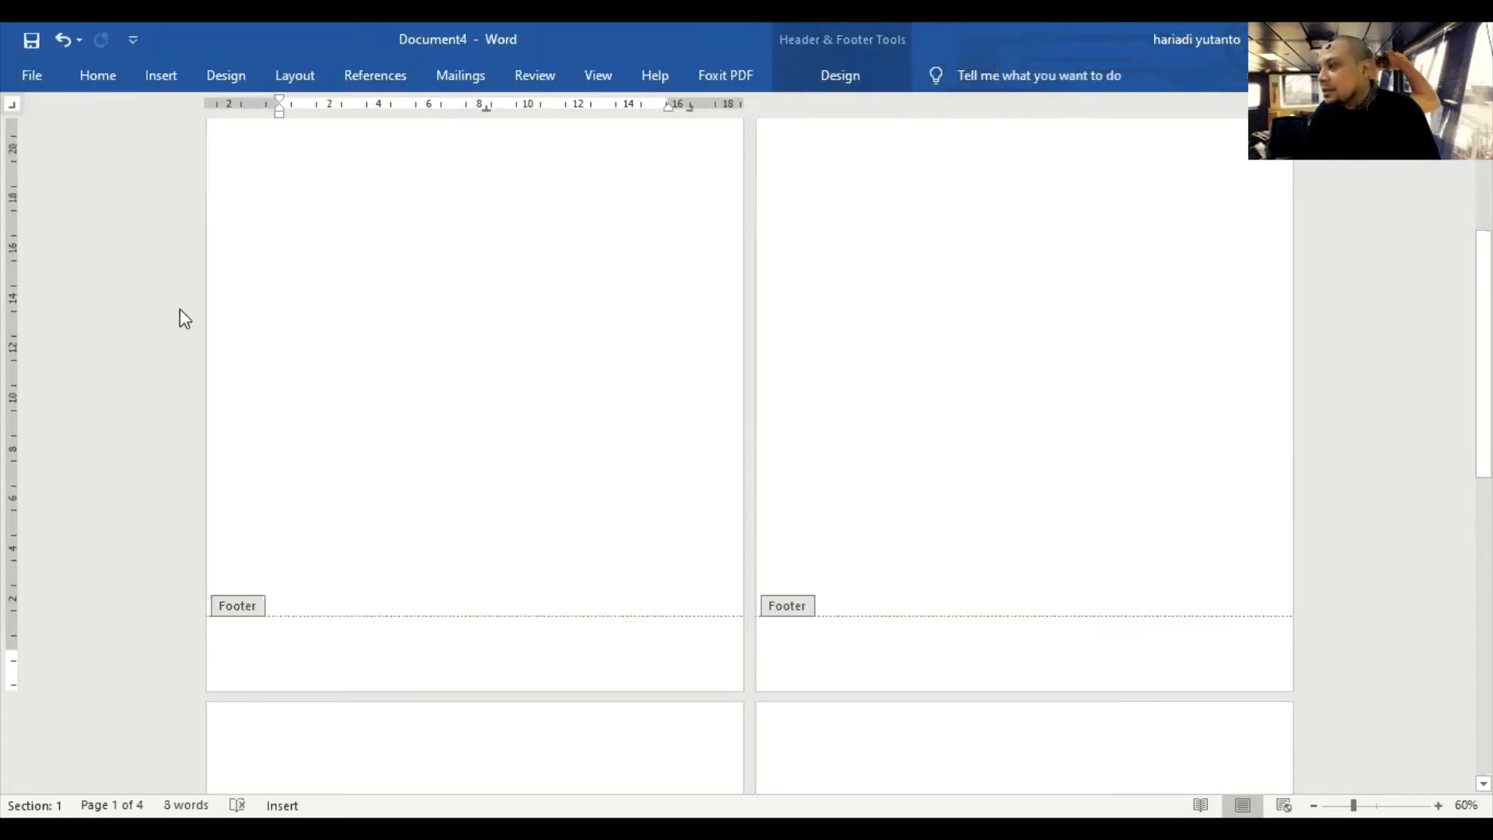
- Undo the last deletion of the footer table after reviewing the pages' footers, and return to the body text
{"action": "scroll", "coordinate": [964, 599], "scroll_direction": "down", "scroll_amount": 6}
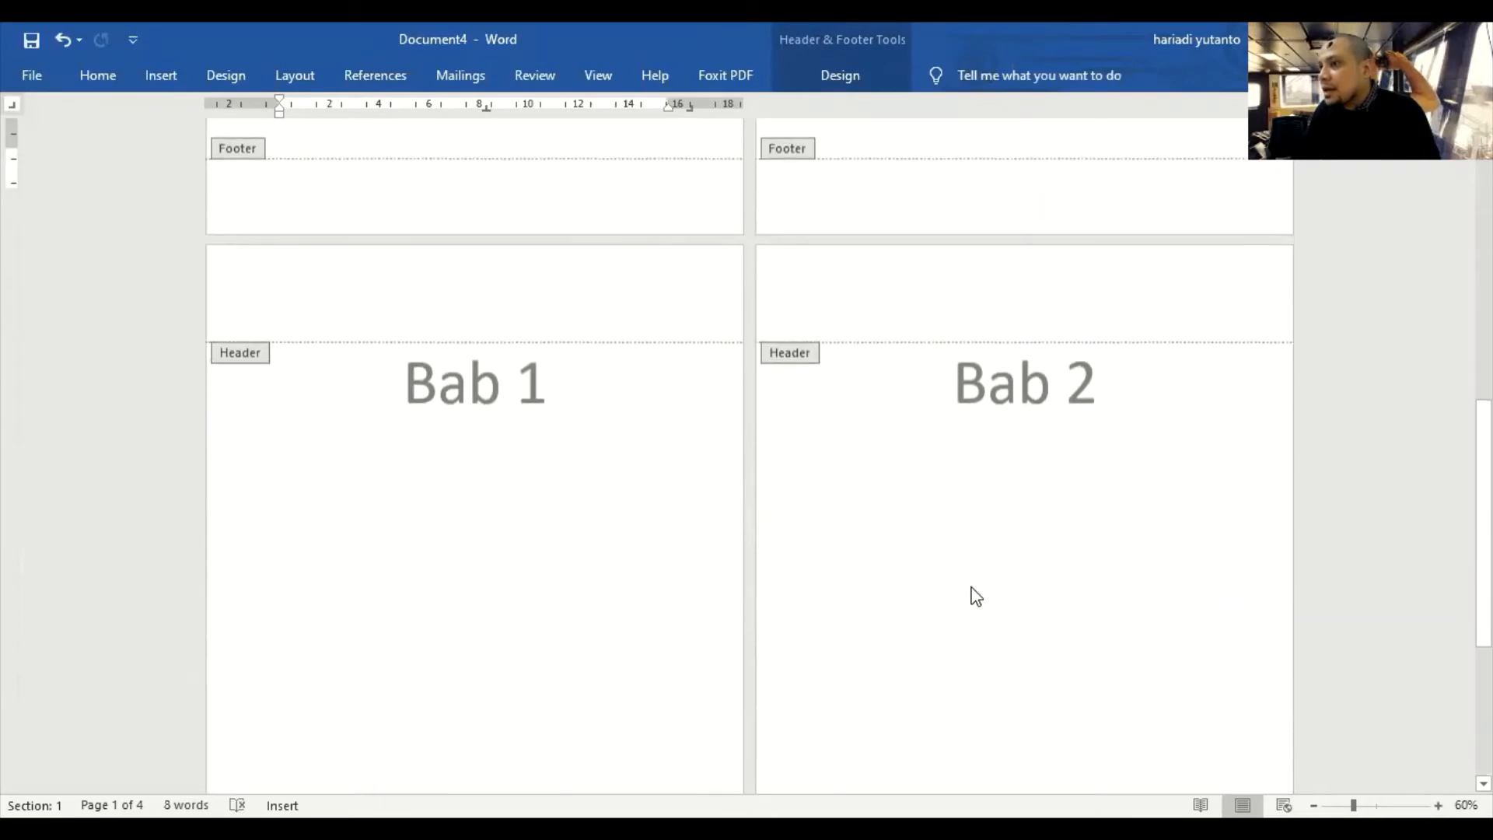
{"action": "scroll", "coordinate": [977, 597], "scroll_direction": "down", "scroll_amount": 2}
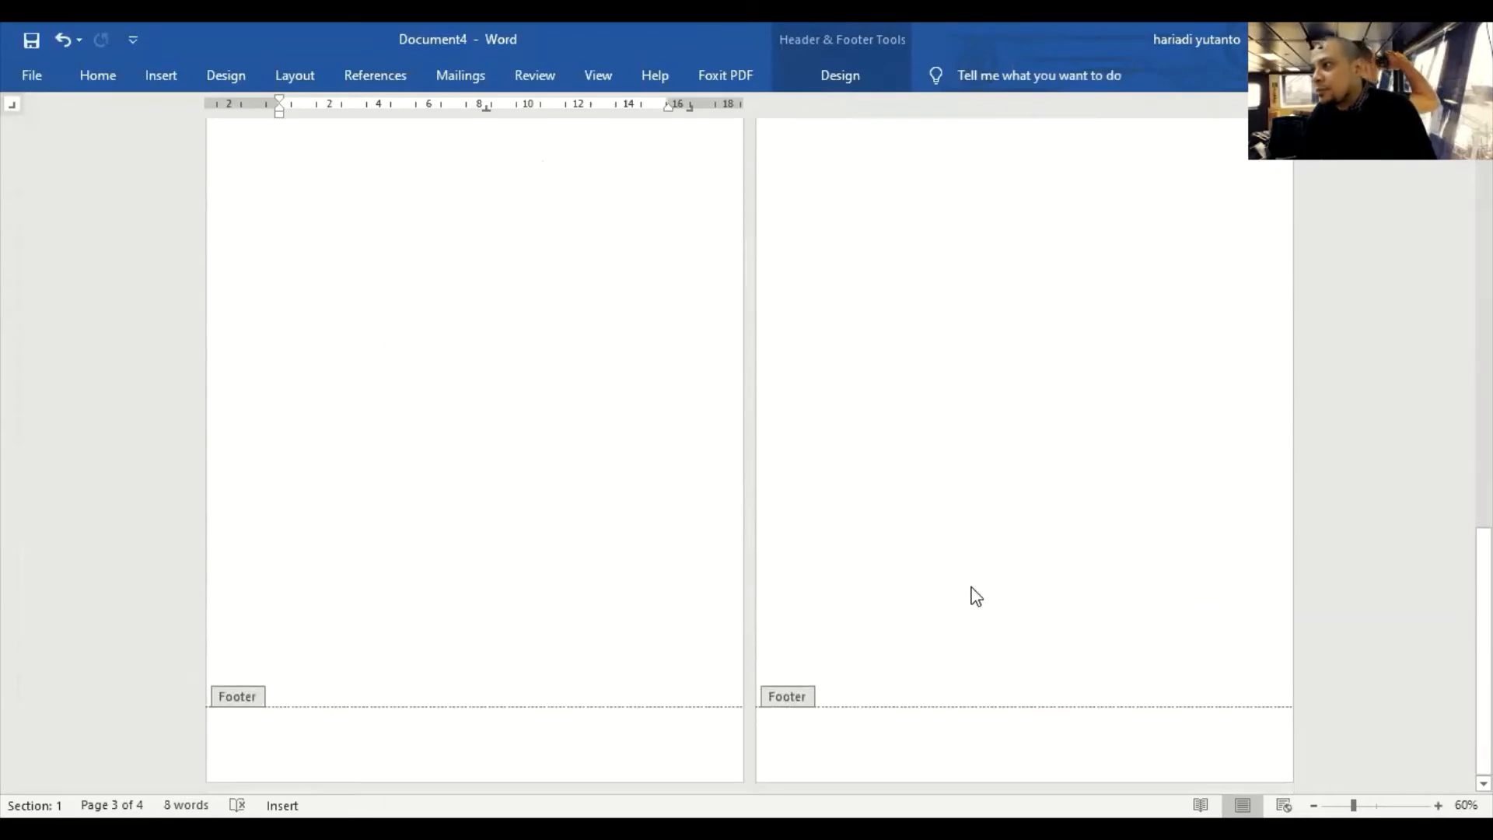
{"action": "scroll", "coordinate": [977, 589], "scroll_direction": "up", "scroll_amount": 3}
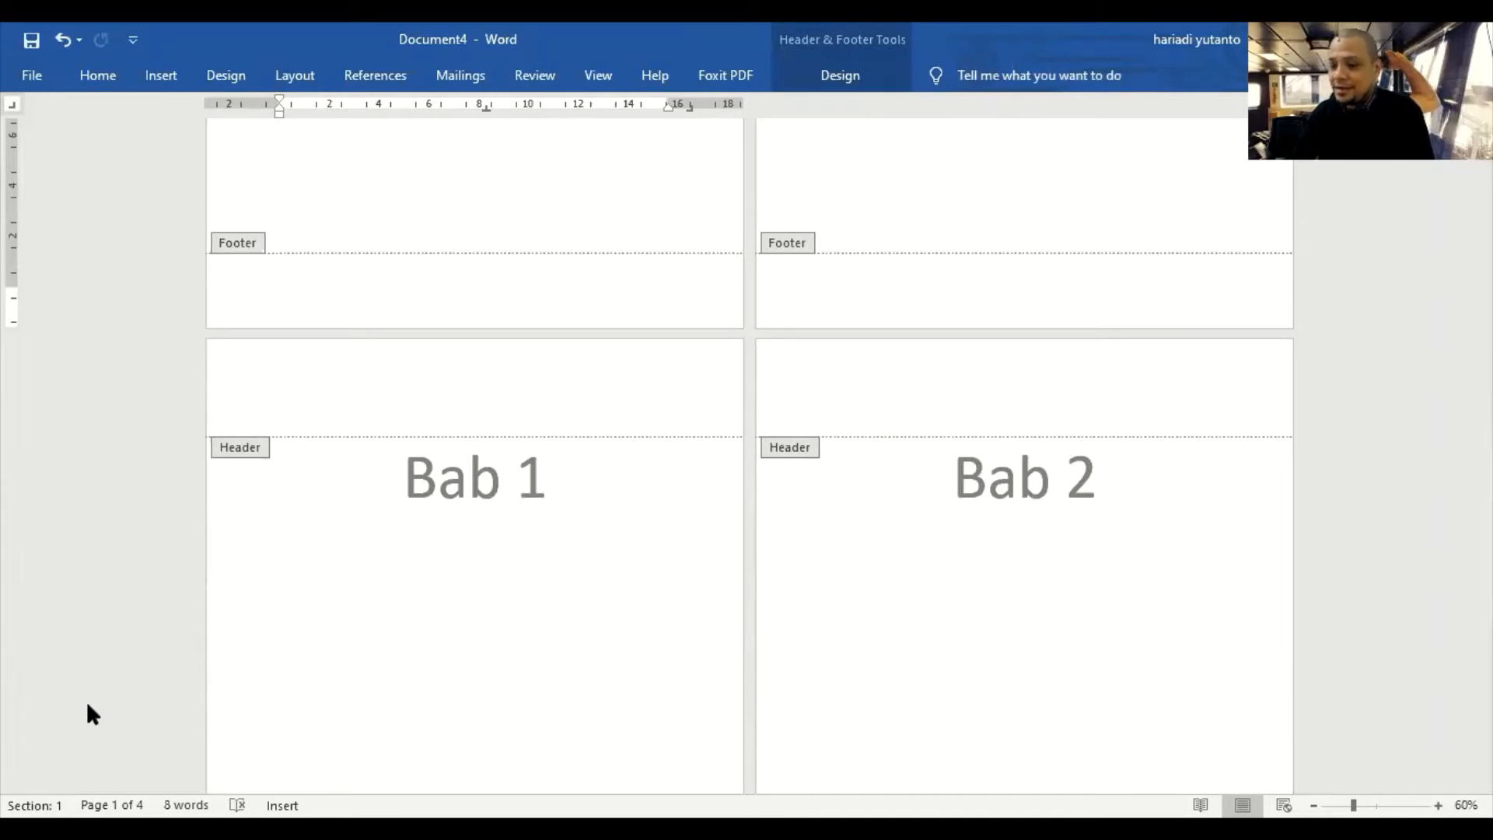
{"action": "key", "text": "ctrl+z"}
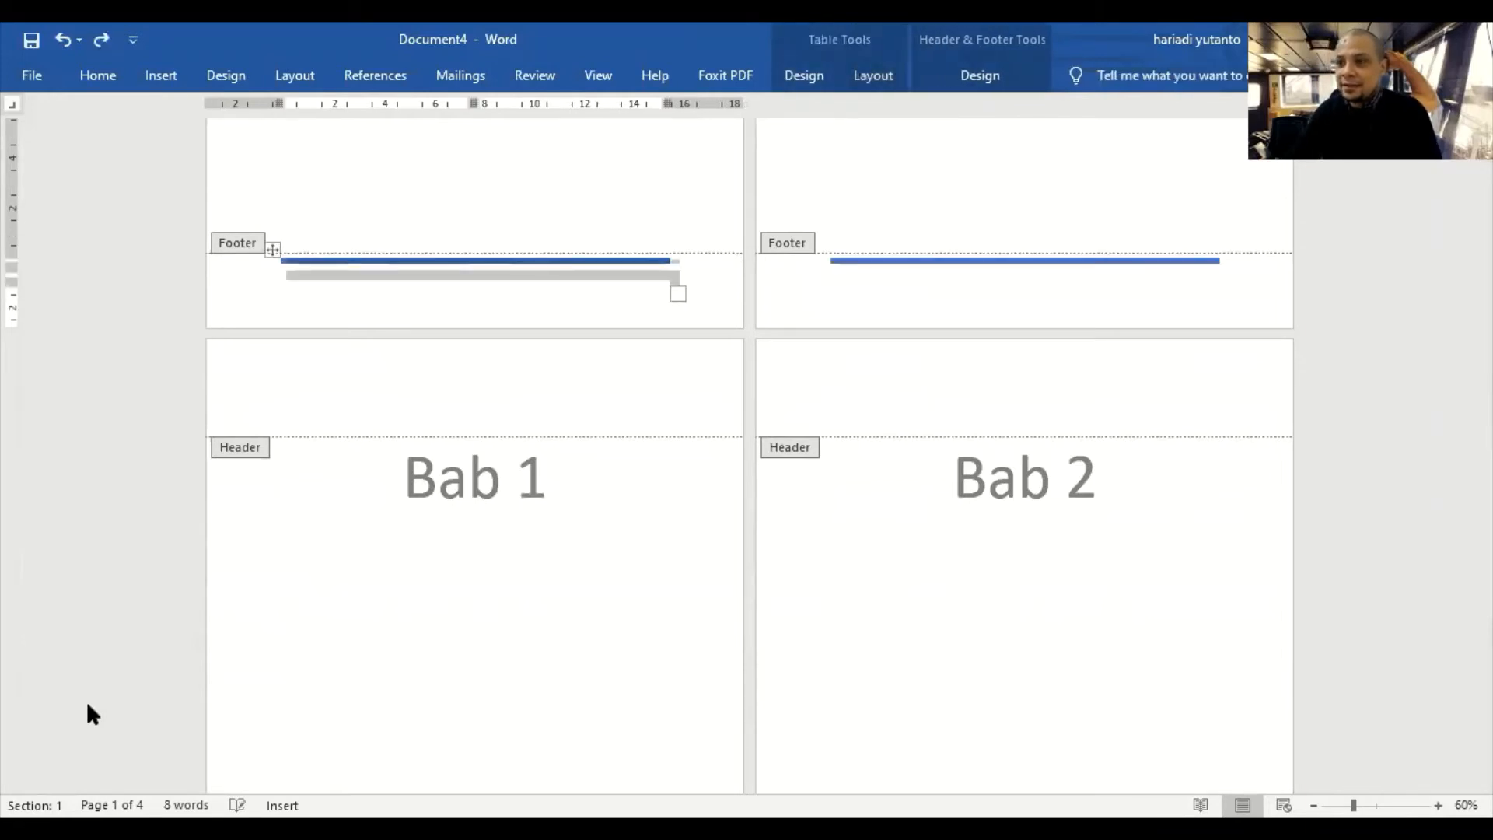
{"action": "double_click", "coordinate": [866, 200]}
{"action": "scroll", "coordinate": [856, 467], "scroll_direction": "up", "scroll_amount": 6}
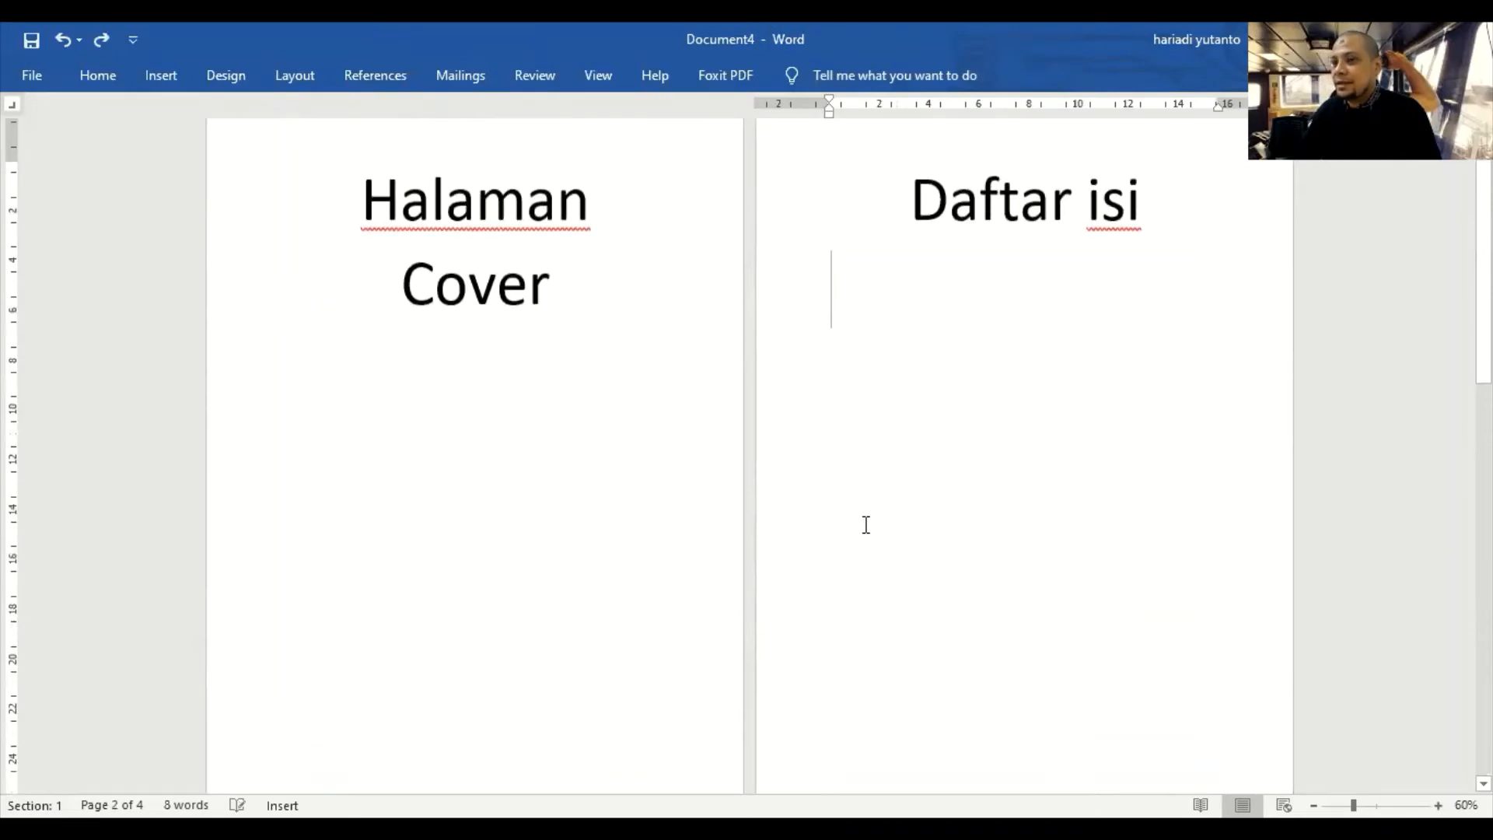
- Insert a Next Page section break directly after the Halaman Cover title
{"action": "left_click", "coordinate": [583, 292]}
{"action": "scroll", "coordinate": [620, 336], "scroll_direction": "down", "scroll_amount": 3}
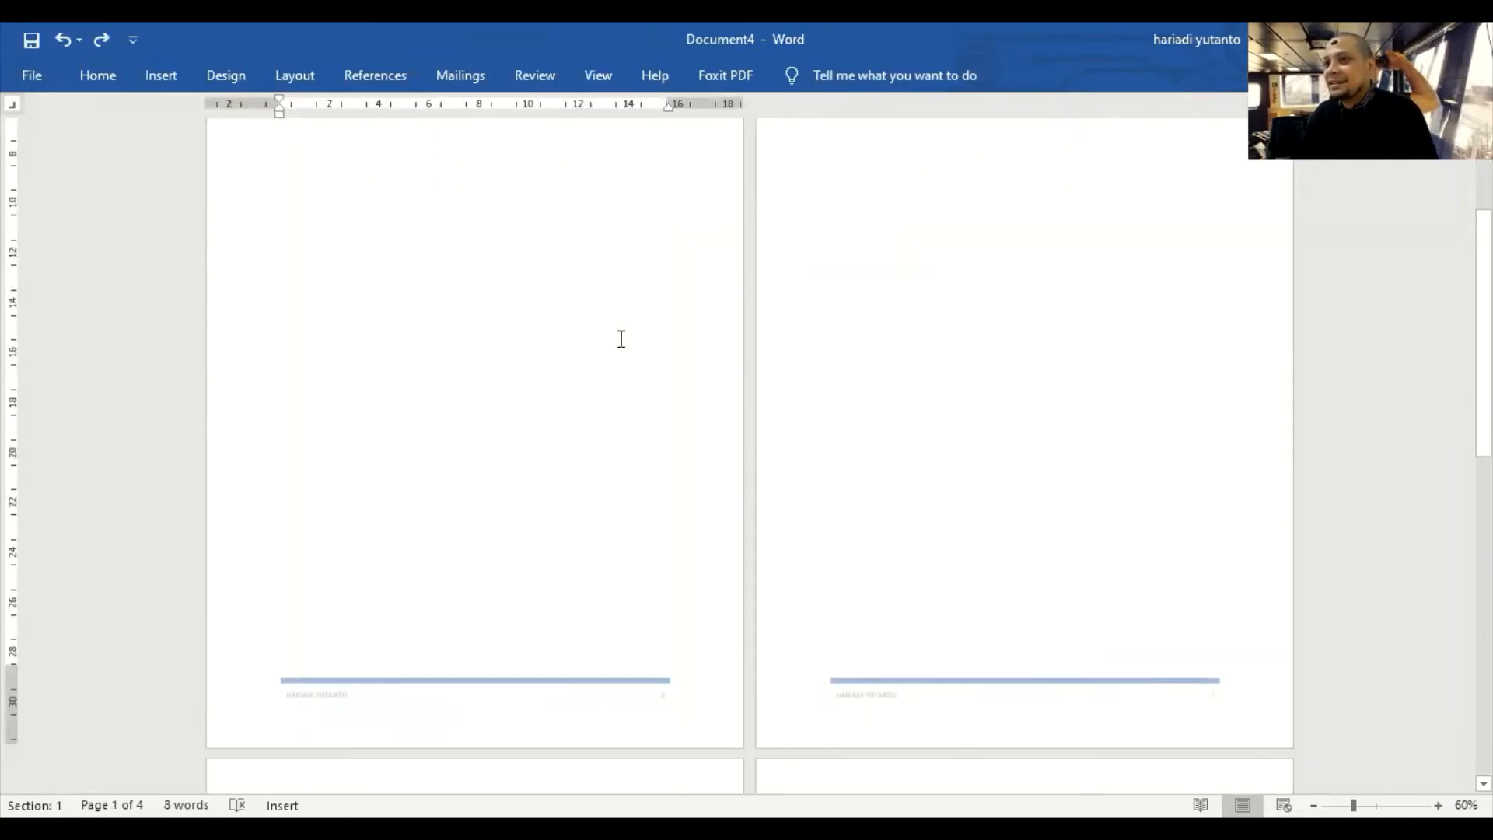
{"action": "scroll", "coordinate": [632, 350], "scroll_direction": "up", "scroll_amount": 1}
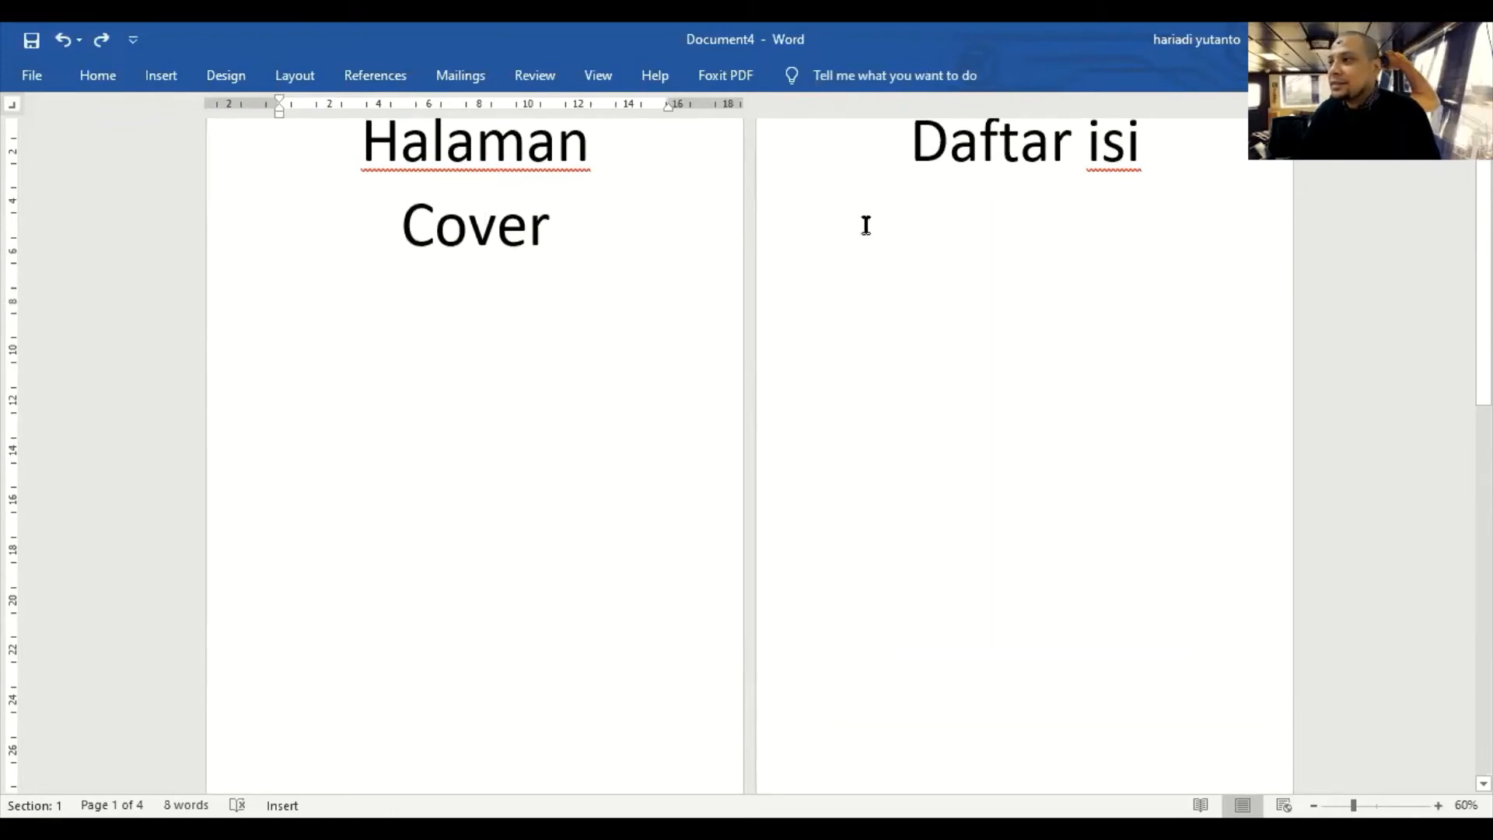
{"action": "left_click", "coordinate": [1182, 164]}
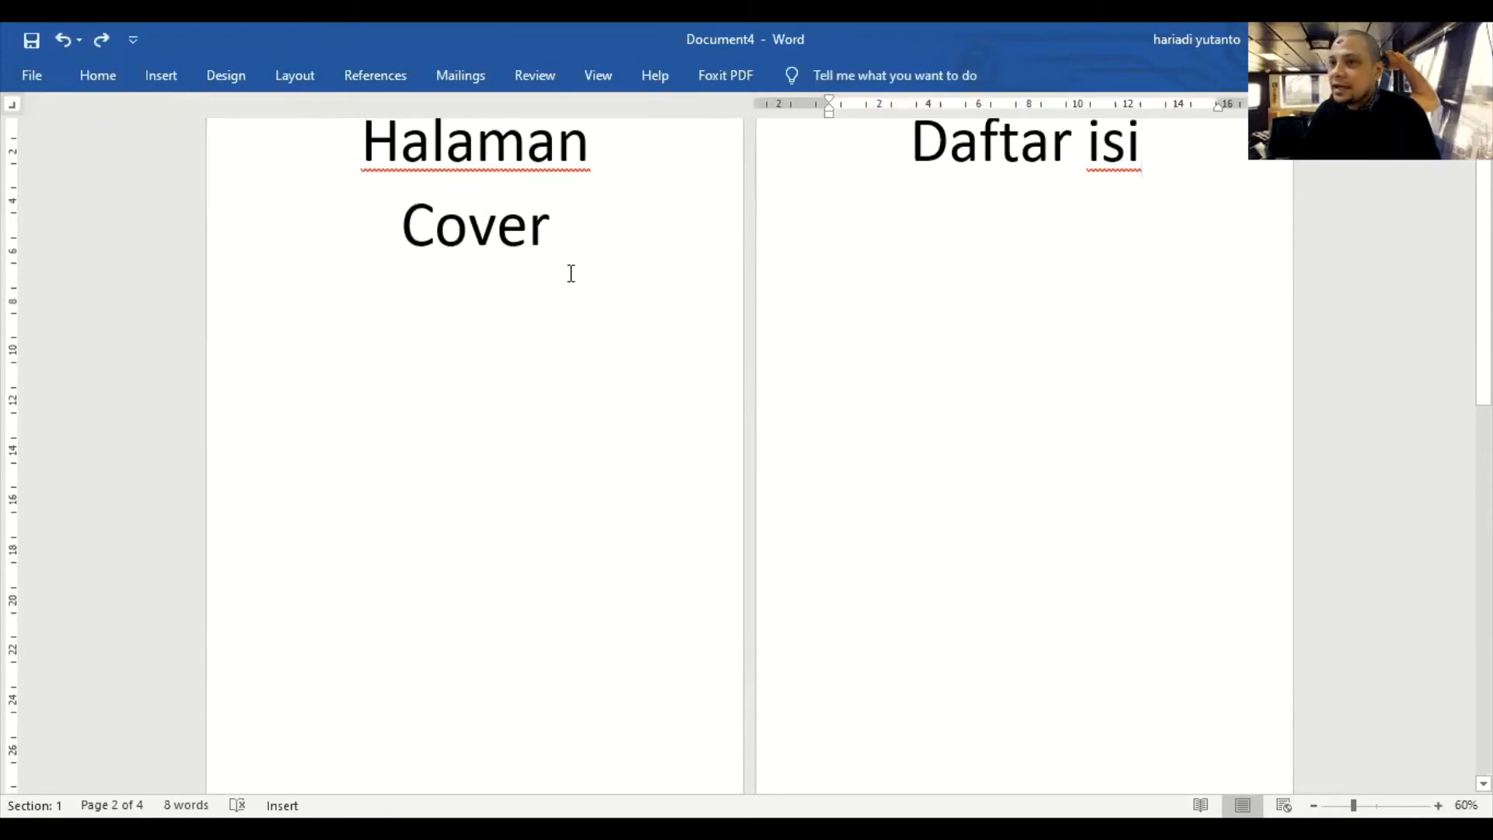
{"action": "left_click", "coordinate": [553, 250]}
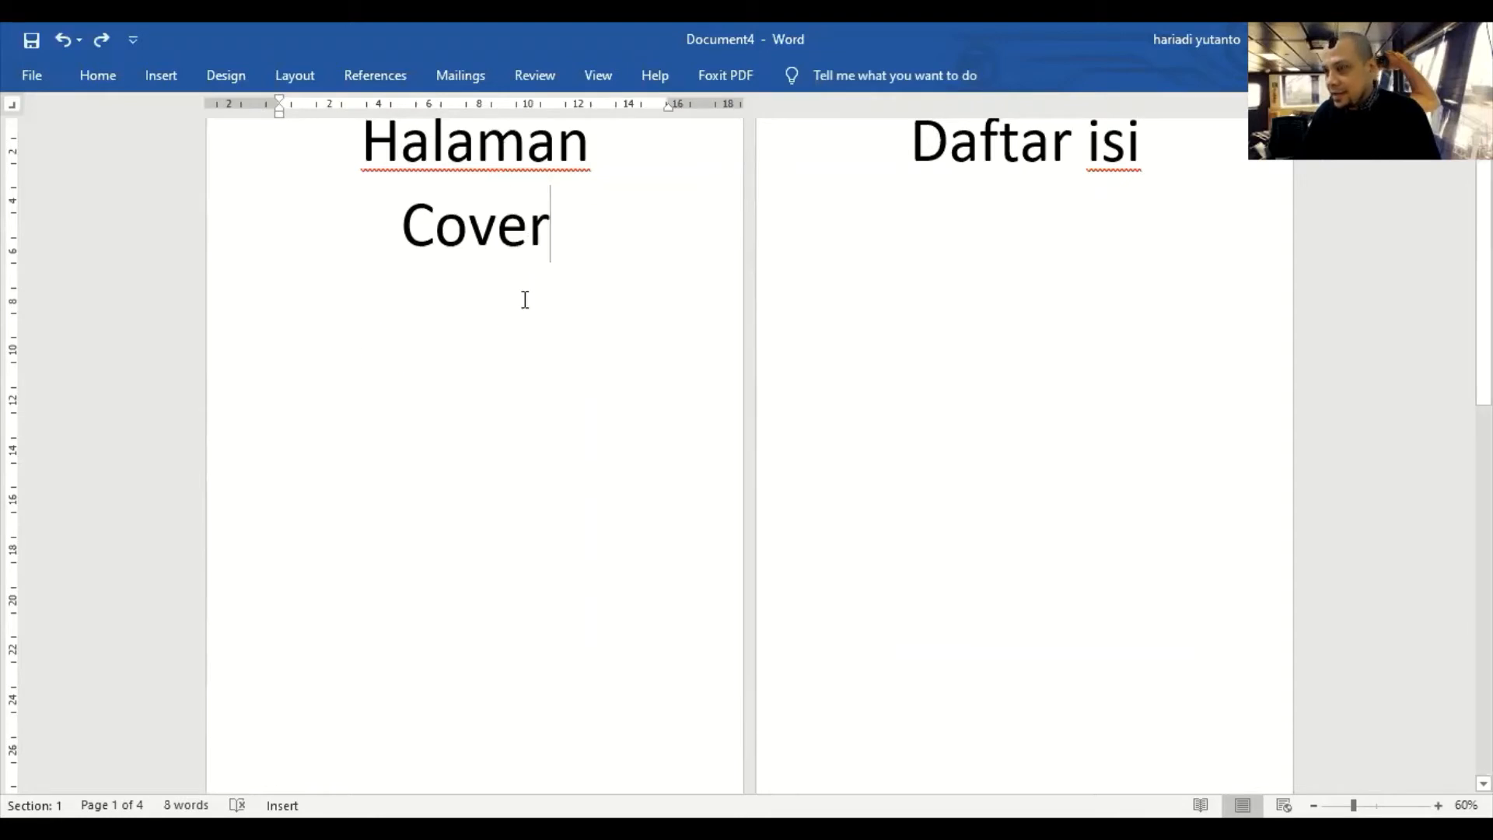
{"action": "left_click", "coordinate": [157, 77]}
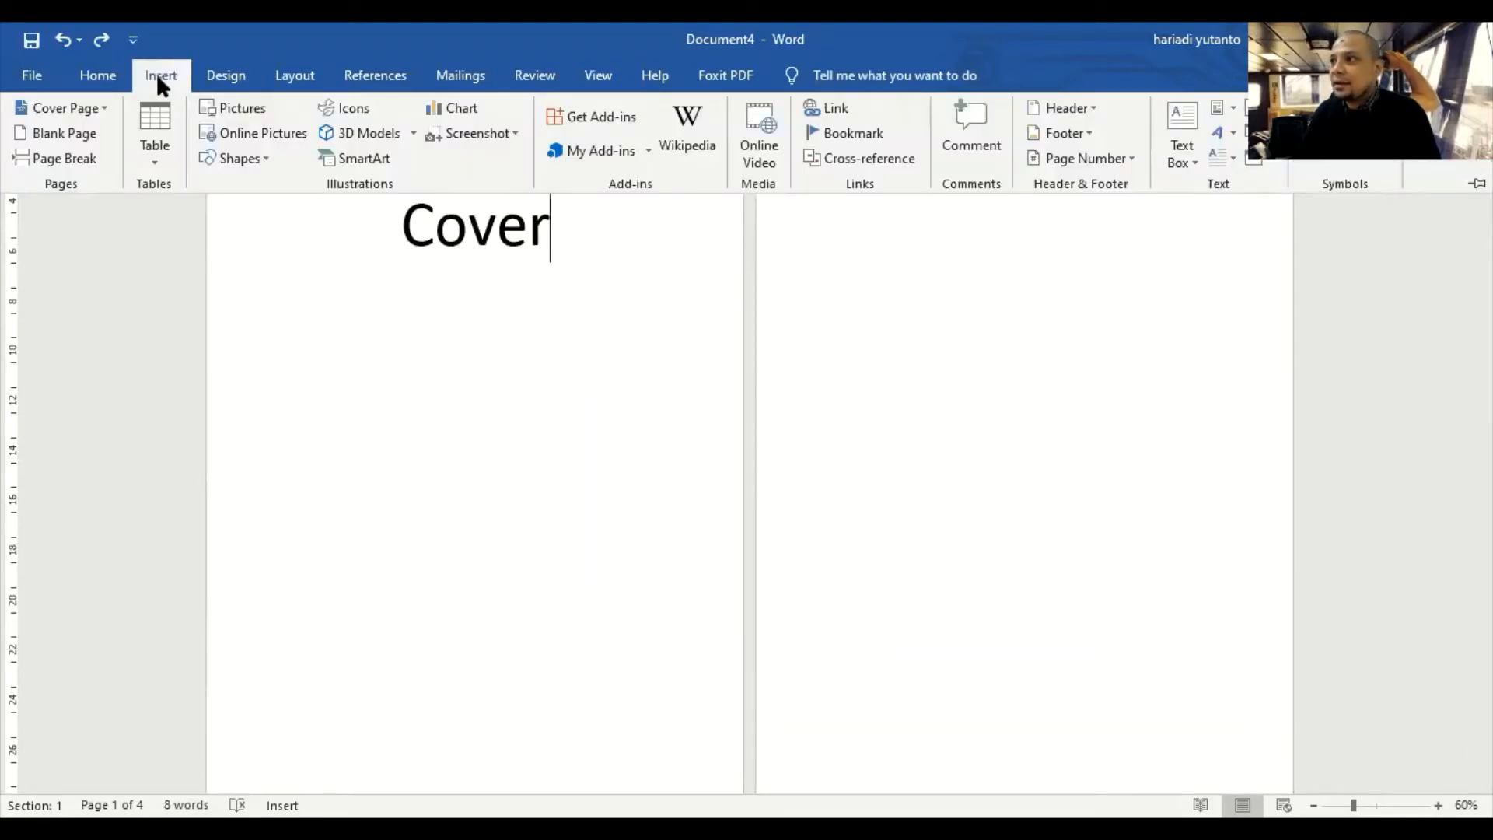
{"action": "left_click", "coordinate": [302, 76]}
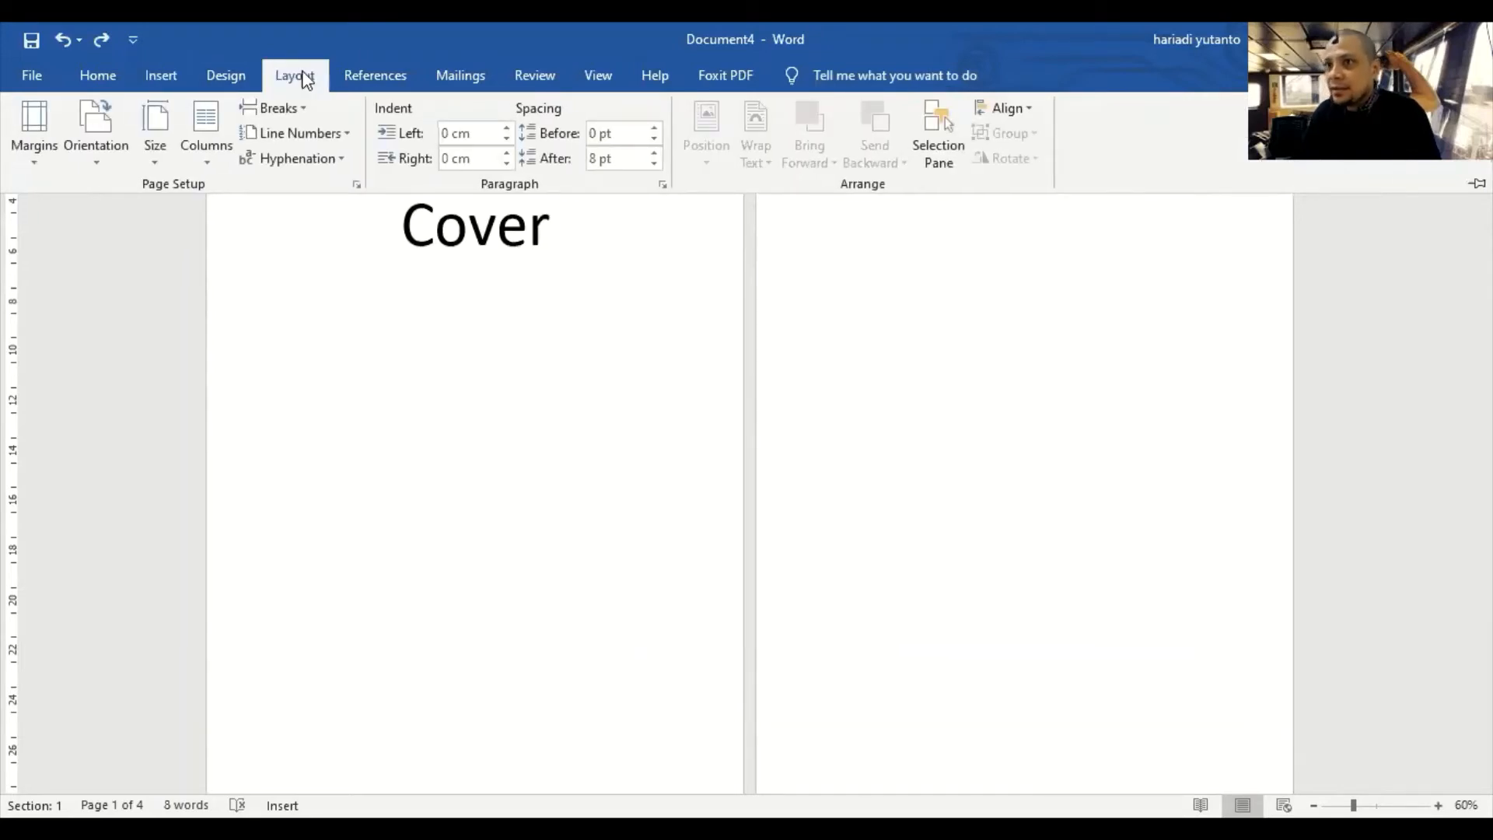
{"action": "left_click", "coordinate": [302, 110]}
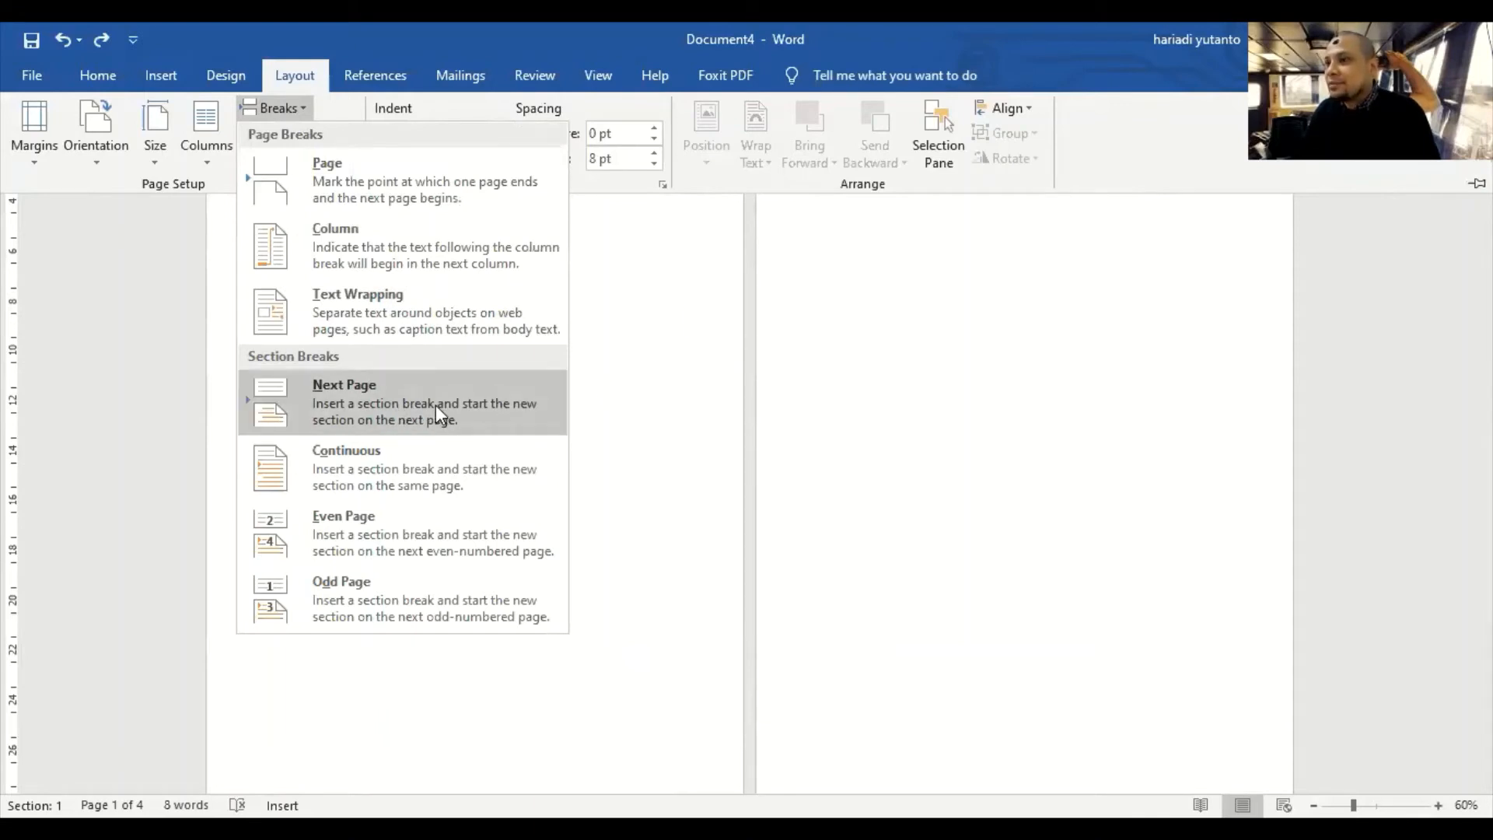
{"action": "left_click", "coordinate": [570, 234]}
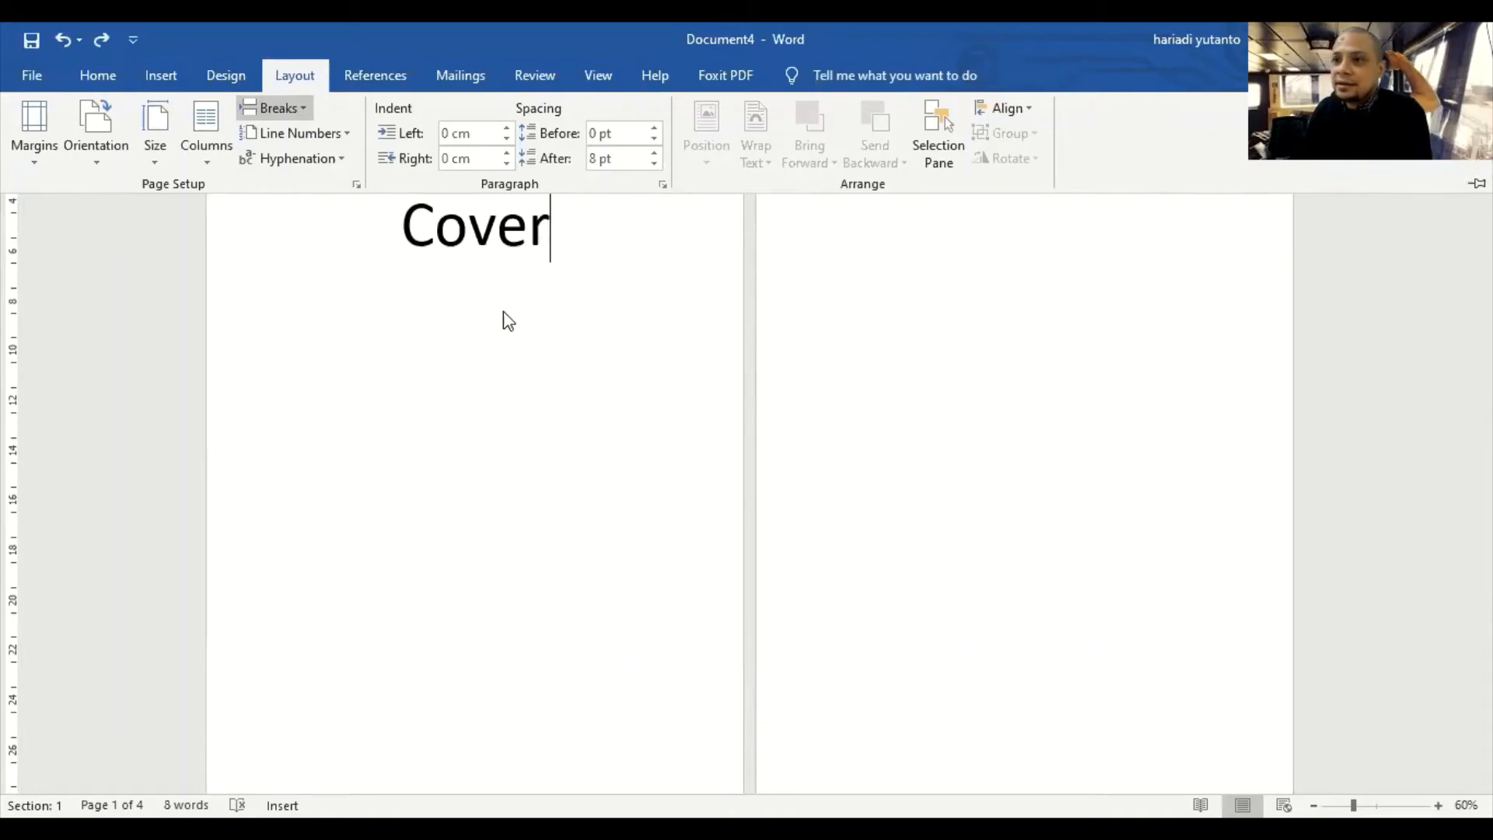
{"action": "scroll", "coordinate": [536, 334], "scroll_direction": "up", "scroll_amount": 2}
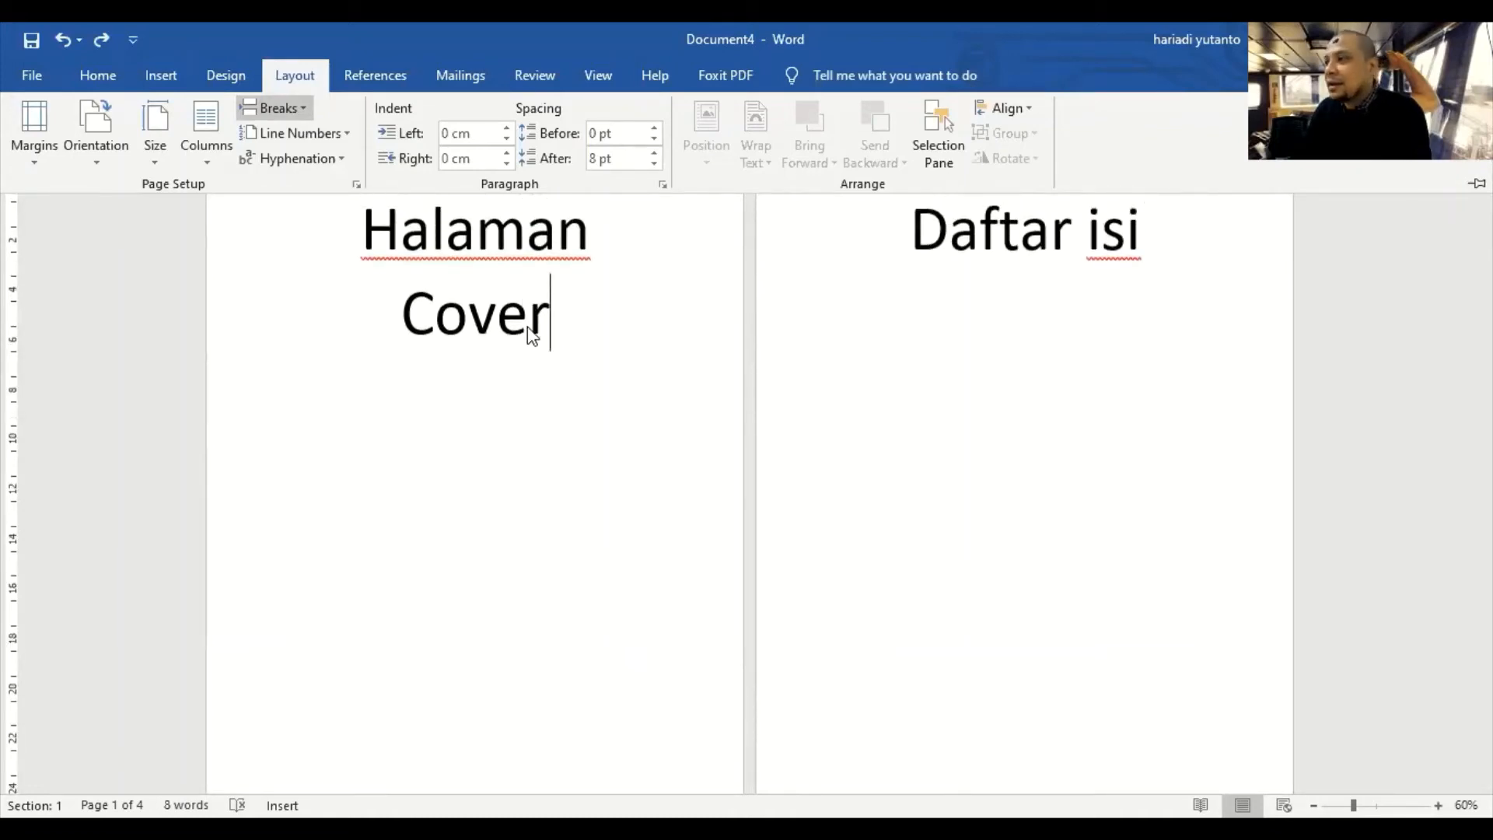
{"action": "left_click", "coordinate": [296, 112]}
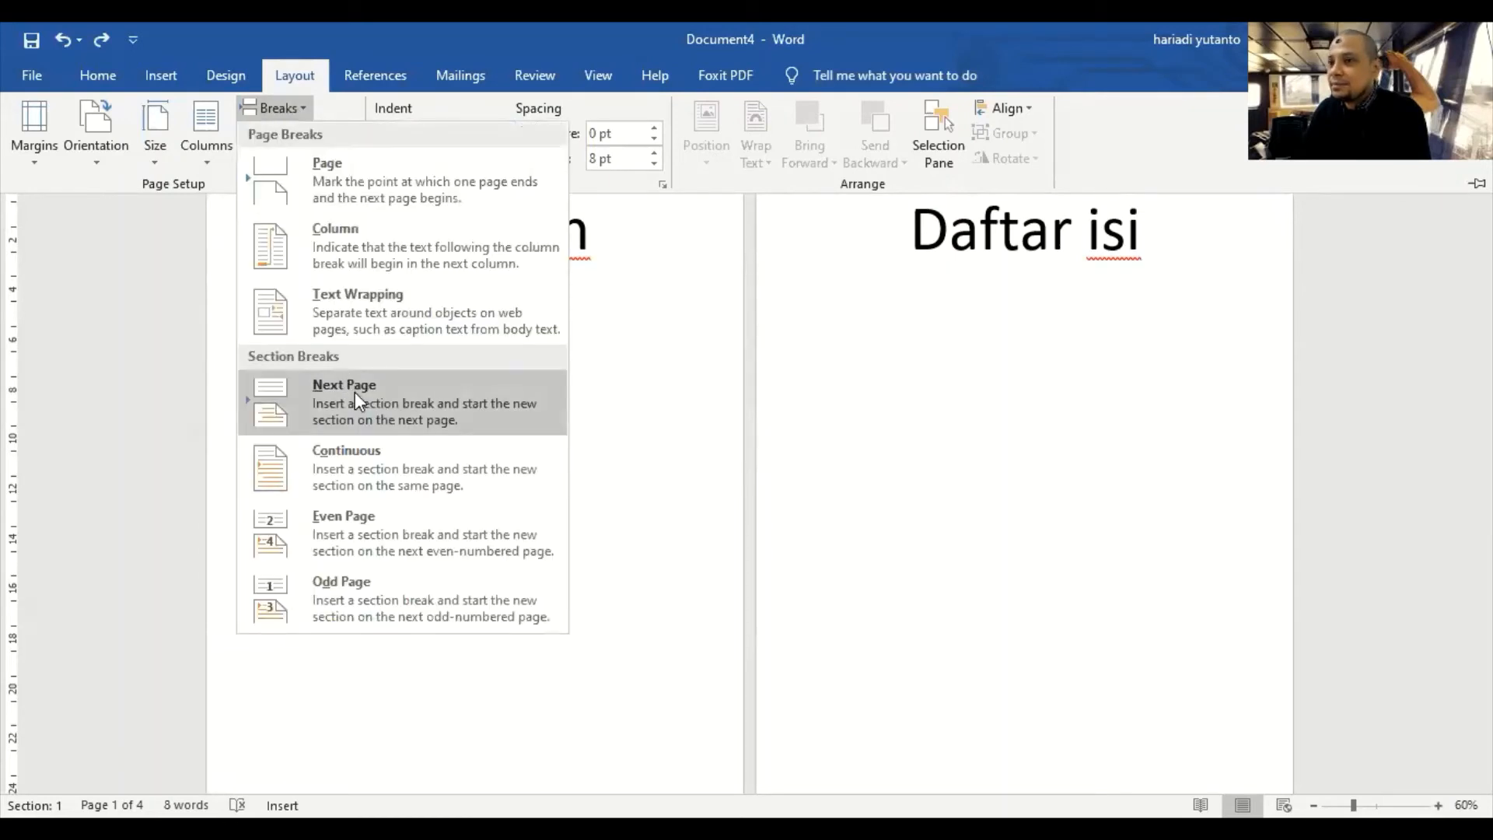
{"action": "left_click", "coordinate": [355, 392]}
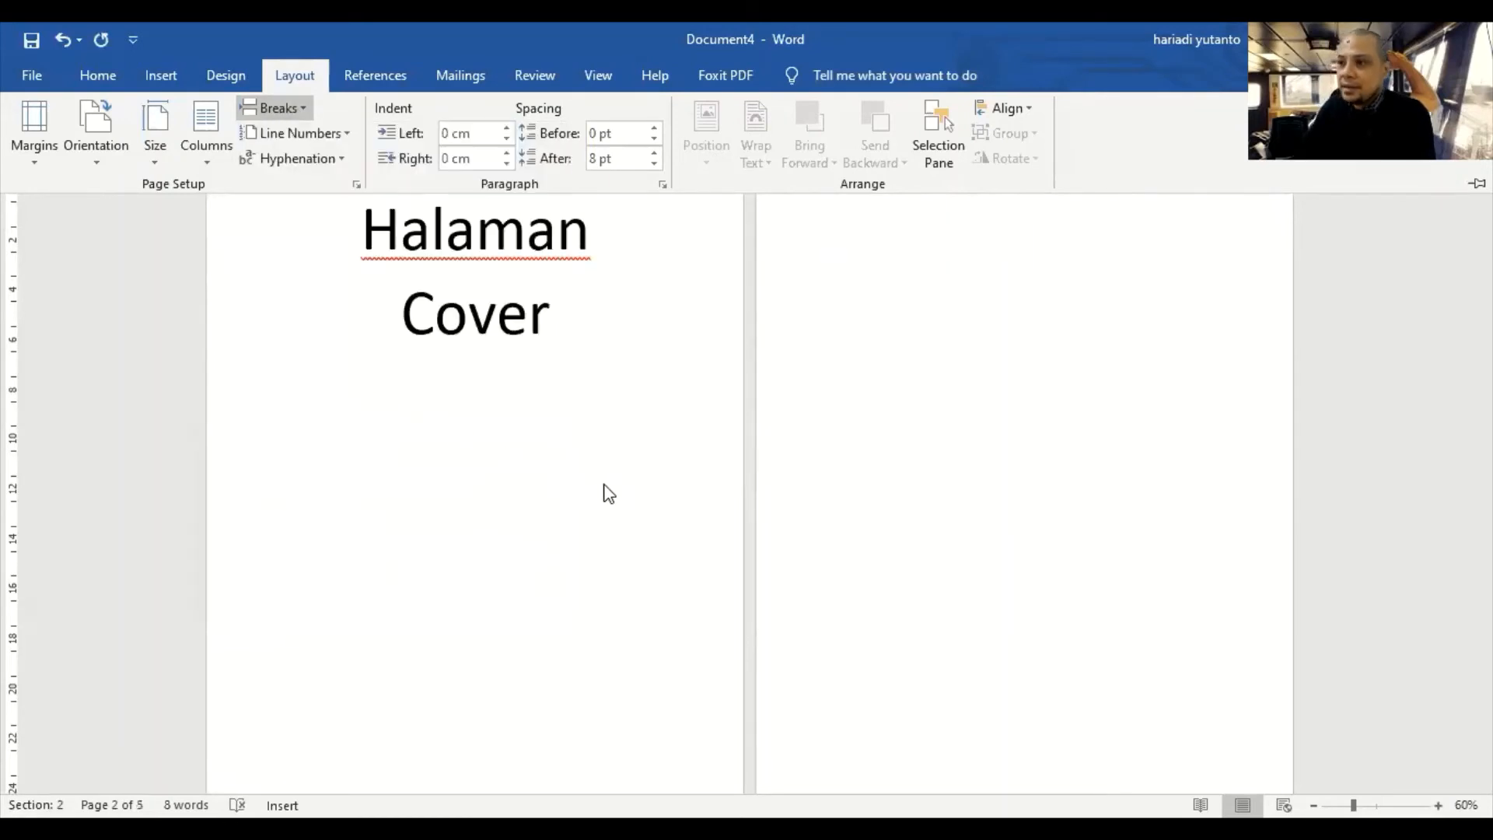
- Remove the extra blank page between the cover and Daftar isi by deleting backwards from the start of the Daftar isi heading
{"action": "scroll", "coordinate": [611, 486], "scroll_direction": "down", "scroll_amount": 1}
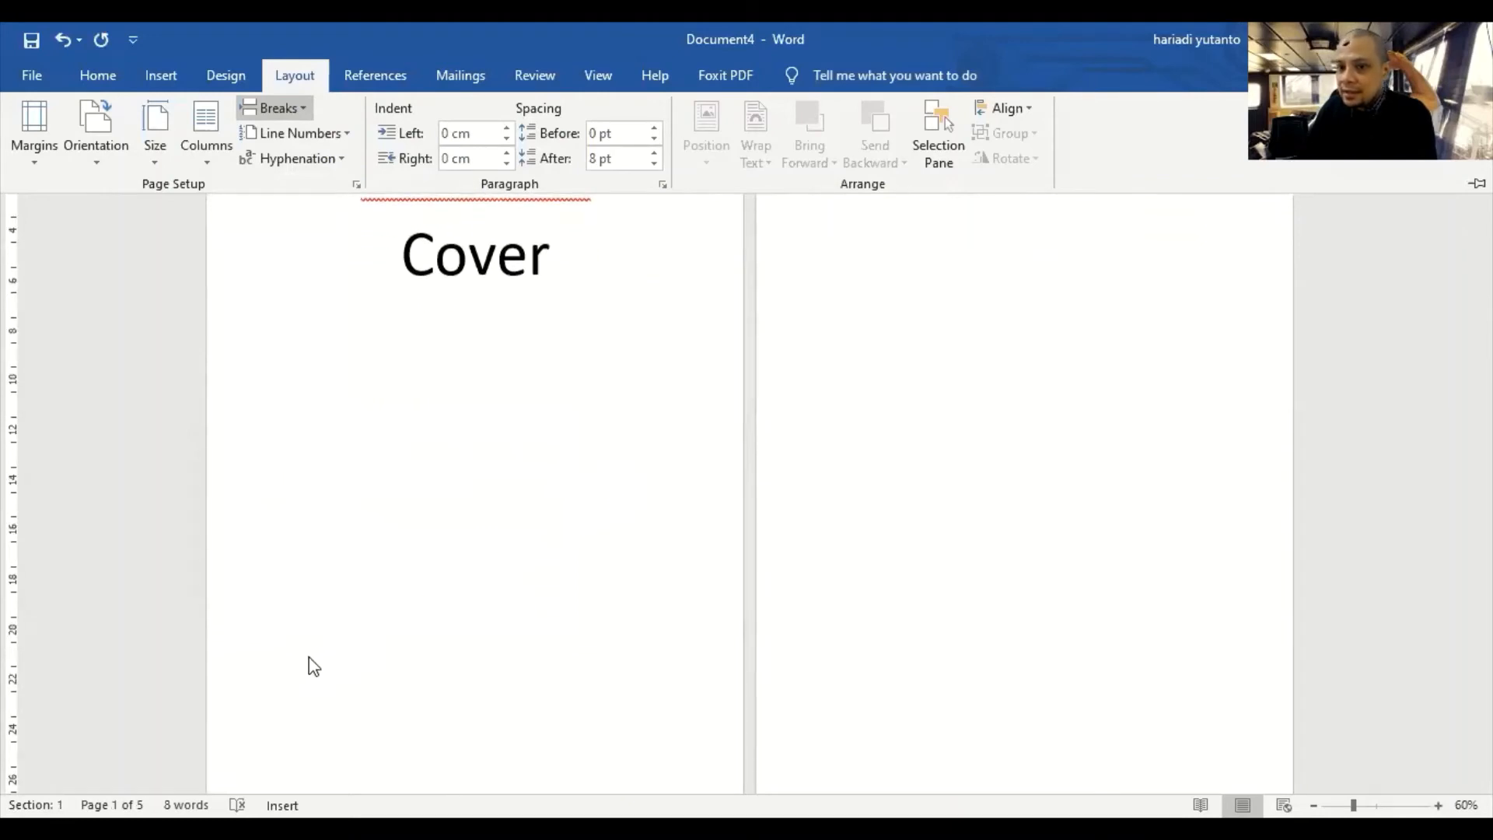
{"action": "key", "text": "ctrl+F1"}
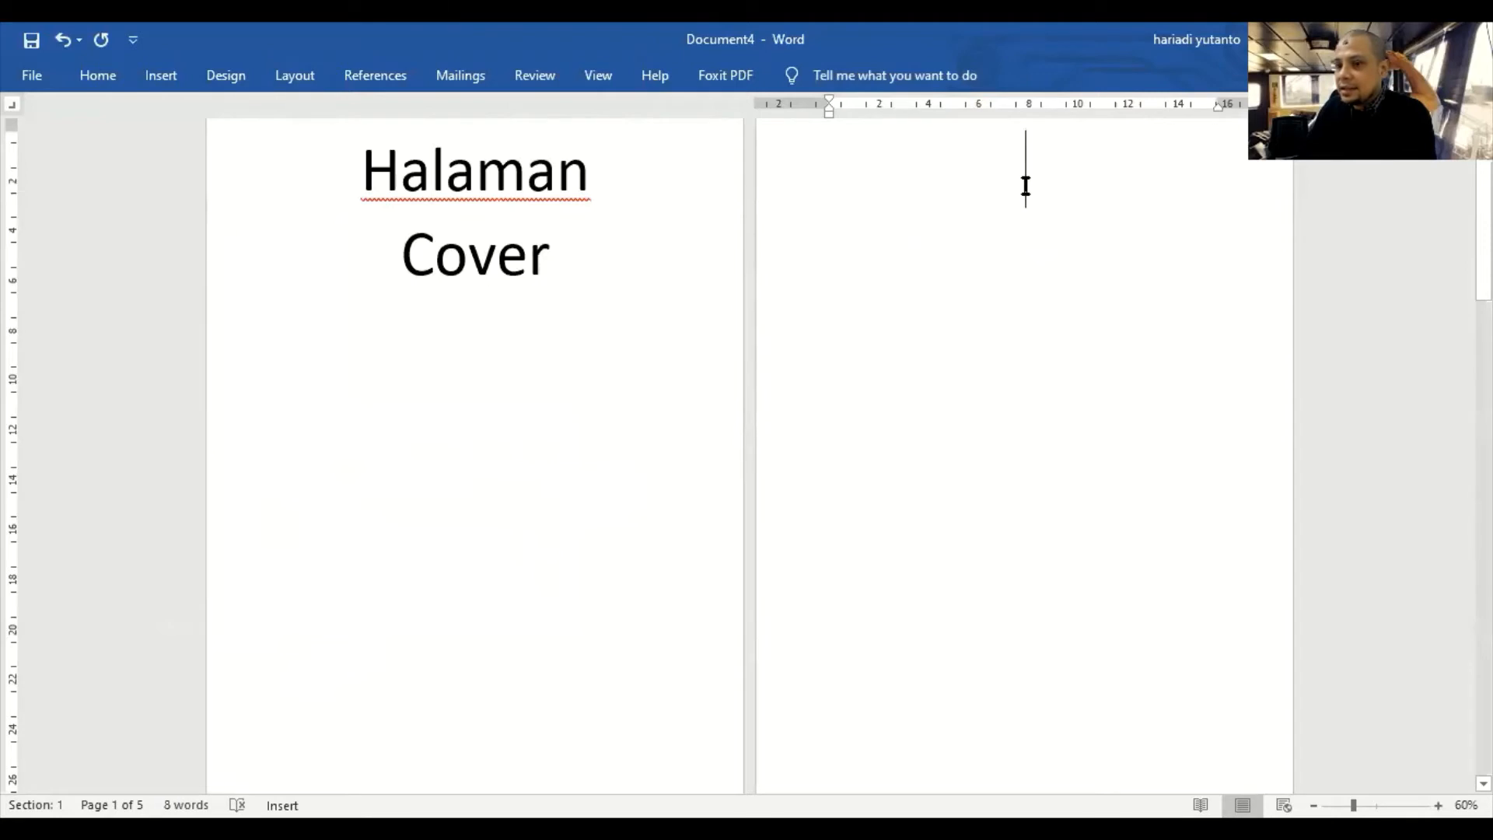
{"action": "scroll", "coordinate": [1016, 283], "scroll_direction": "down", "scroll_amount": 5}
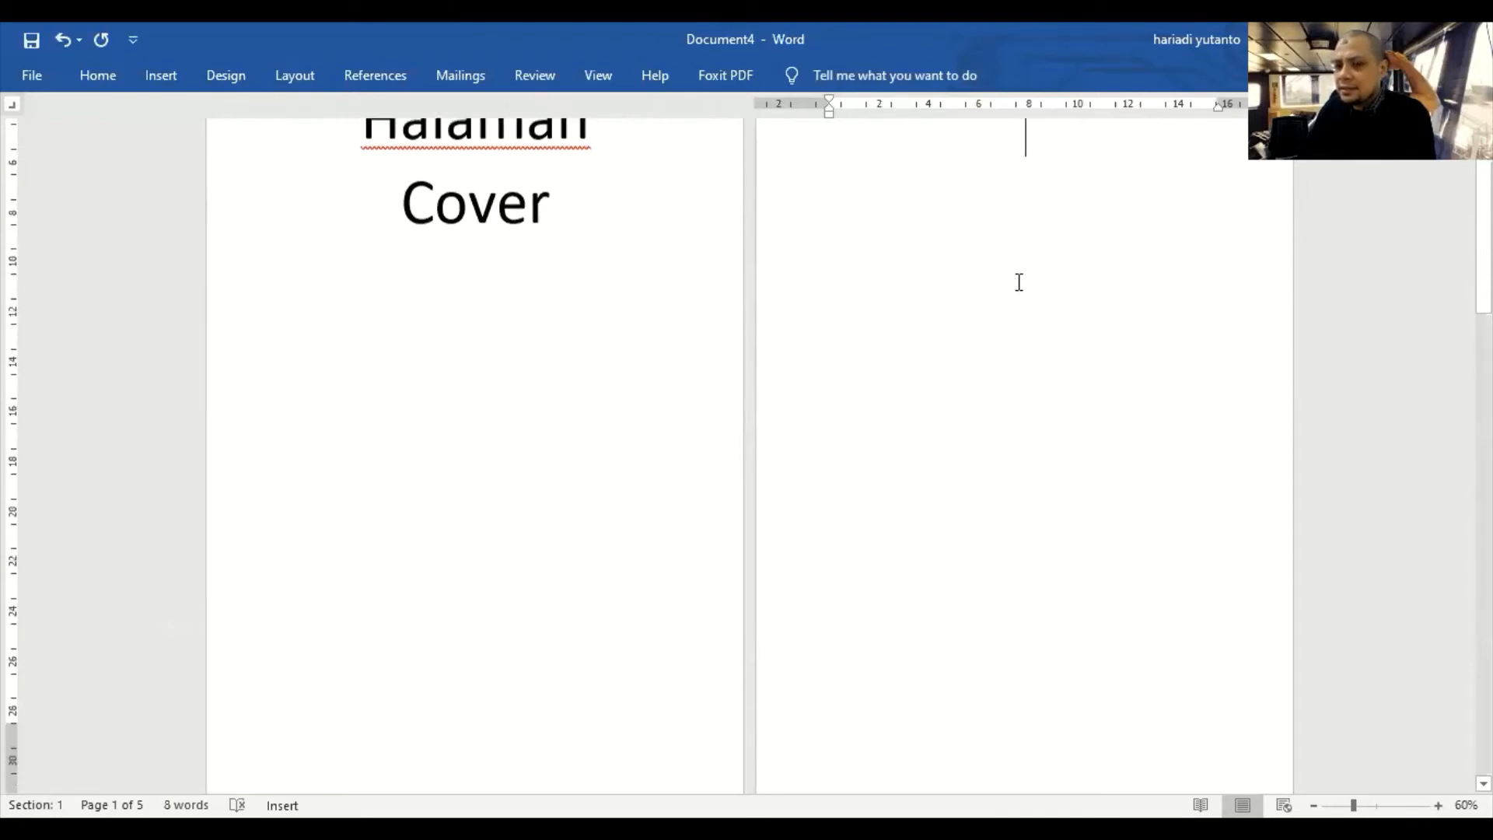
{"action": "scroll", "coordinate": [291, 664], "scroll_direction": "down", "scroll_amount": 2}
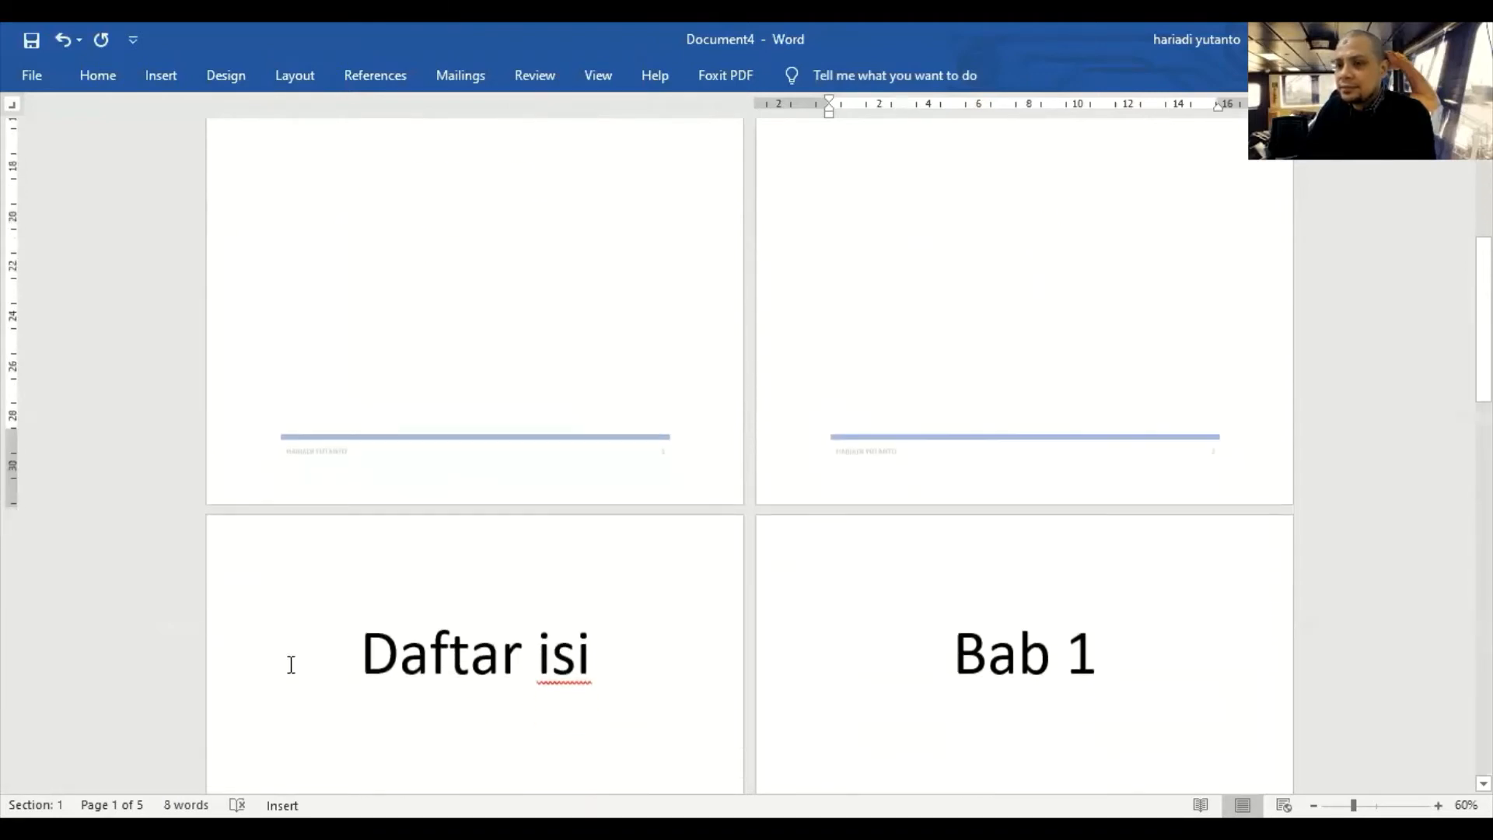
{"action": "left_click", "coordinate": [349, 660]}
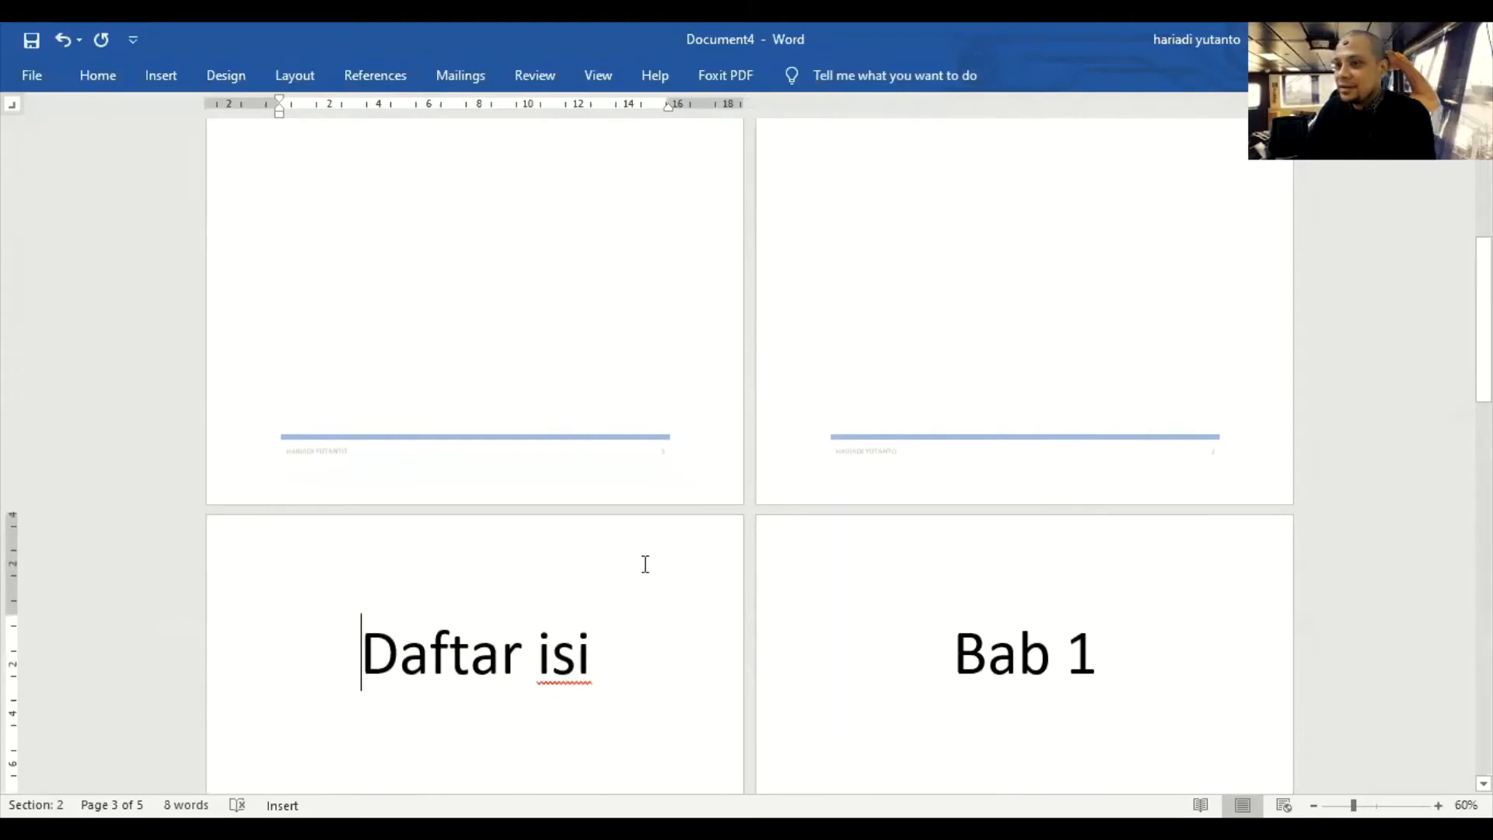
{"action": "scroll", "coordinate": [716, 546], "scroll_direction": "up", "scroll_amount": 3}
{"action": "scroll", "coordinate": [715, 547], "scroll_direction": "down", "scroll_amount": 3}
{"action": "key", "text": "BackSpace"}
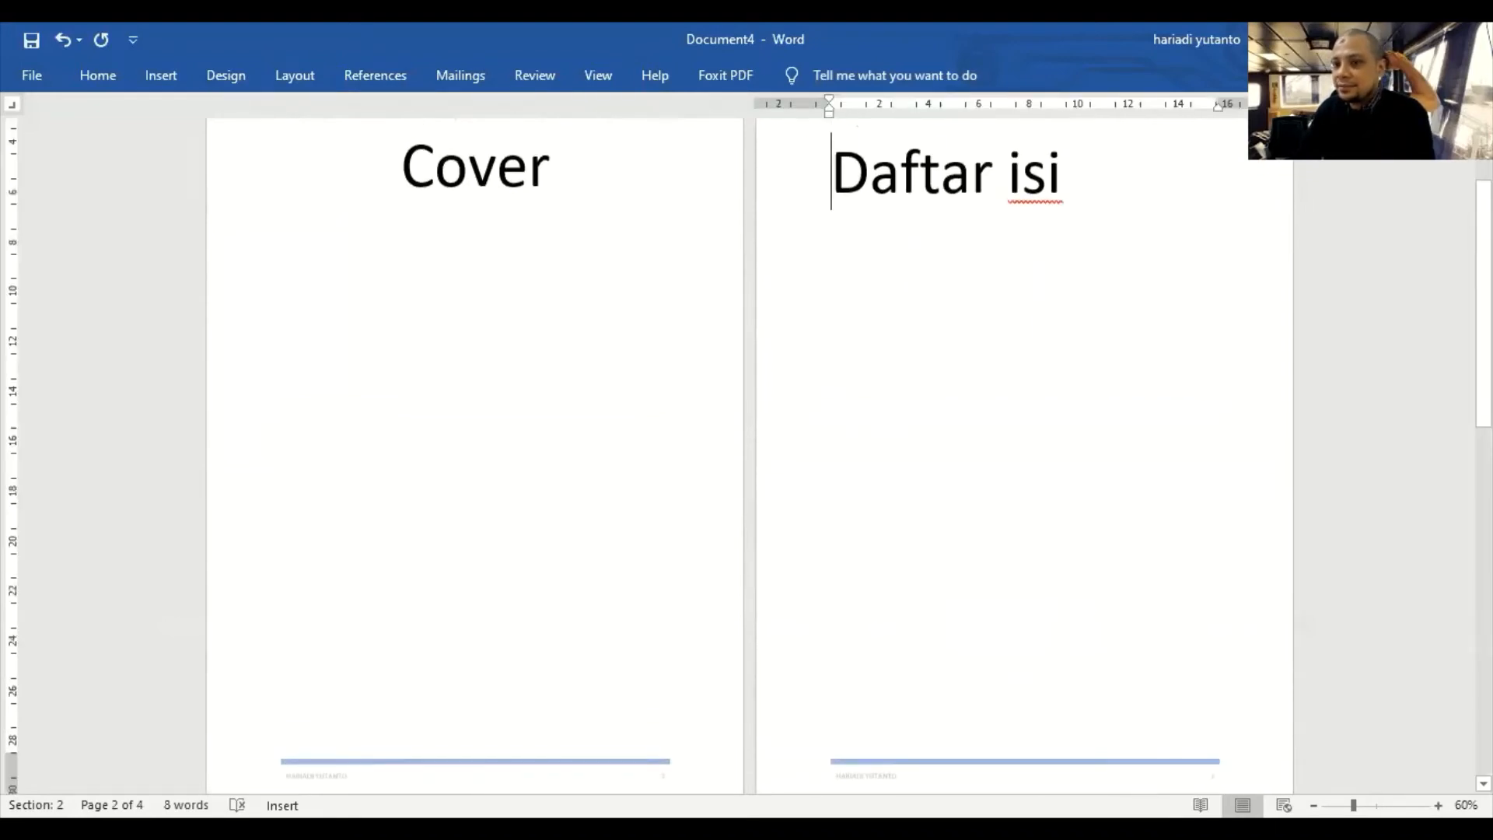
{"action": "scroll", "coordinate": [710, 599], "scroll_direction": "up", "scroll_amount": 3}
{"action": "key", "text": "BackSpace"}
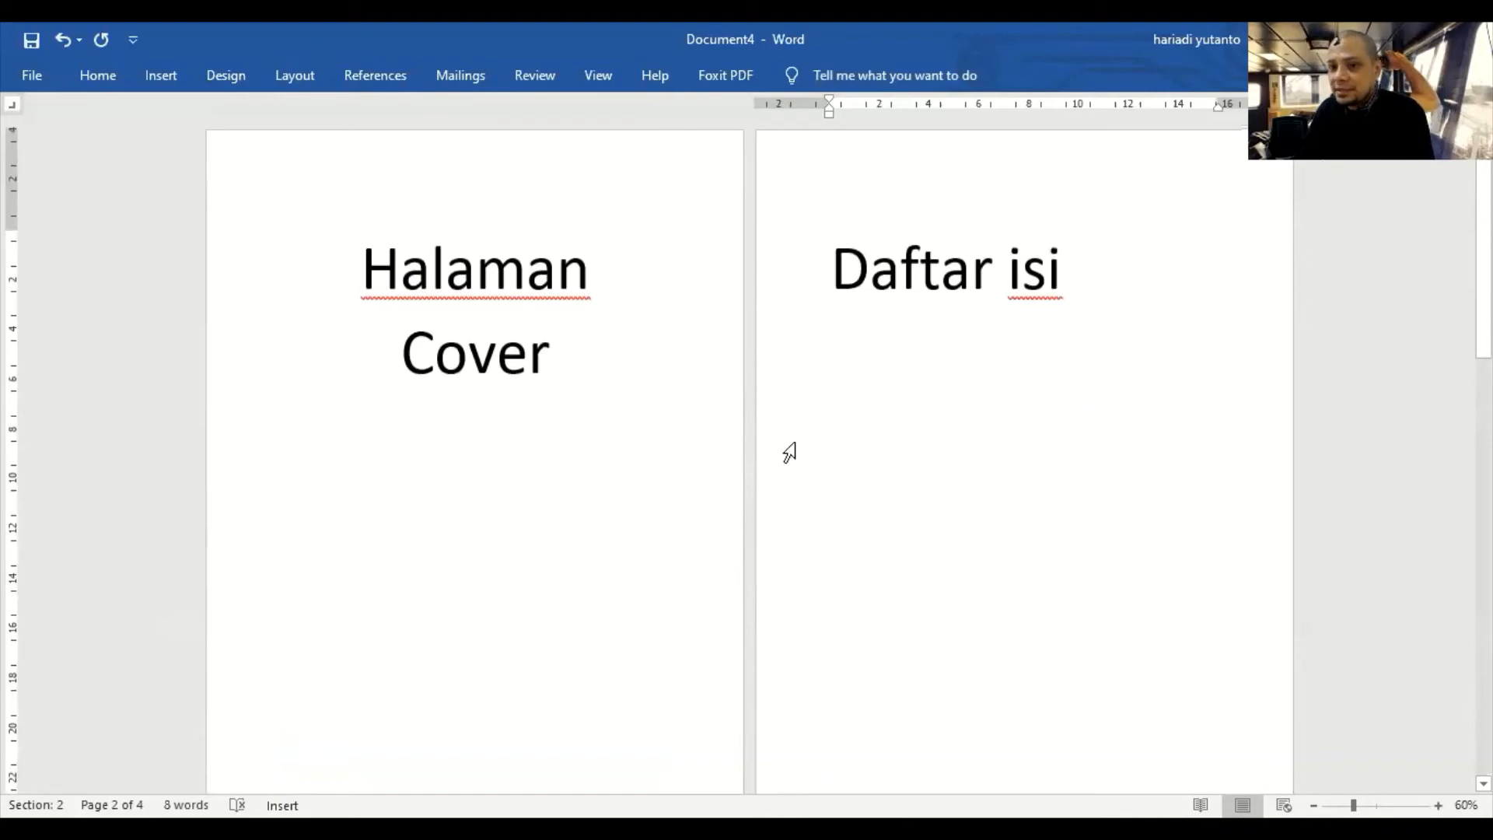
- Check the section number at the Halaman Cover, Daftar isi, Bab 1 and Bab 2 headings
{"action": "left_click", "coordinate": [556, 357]}
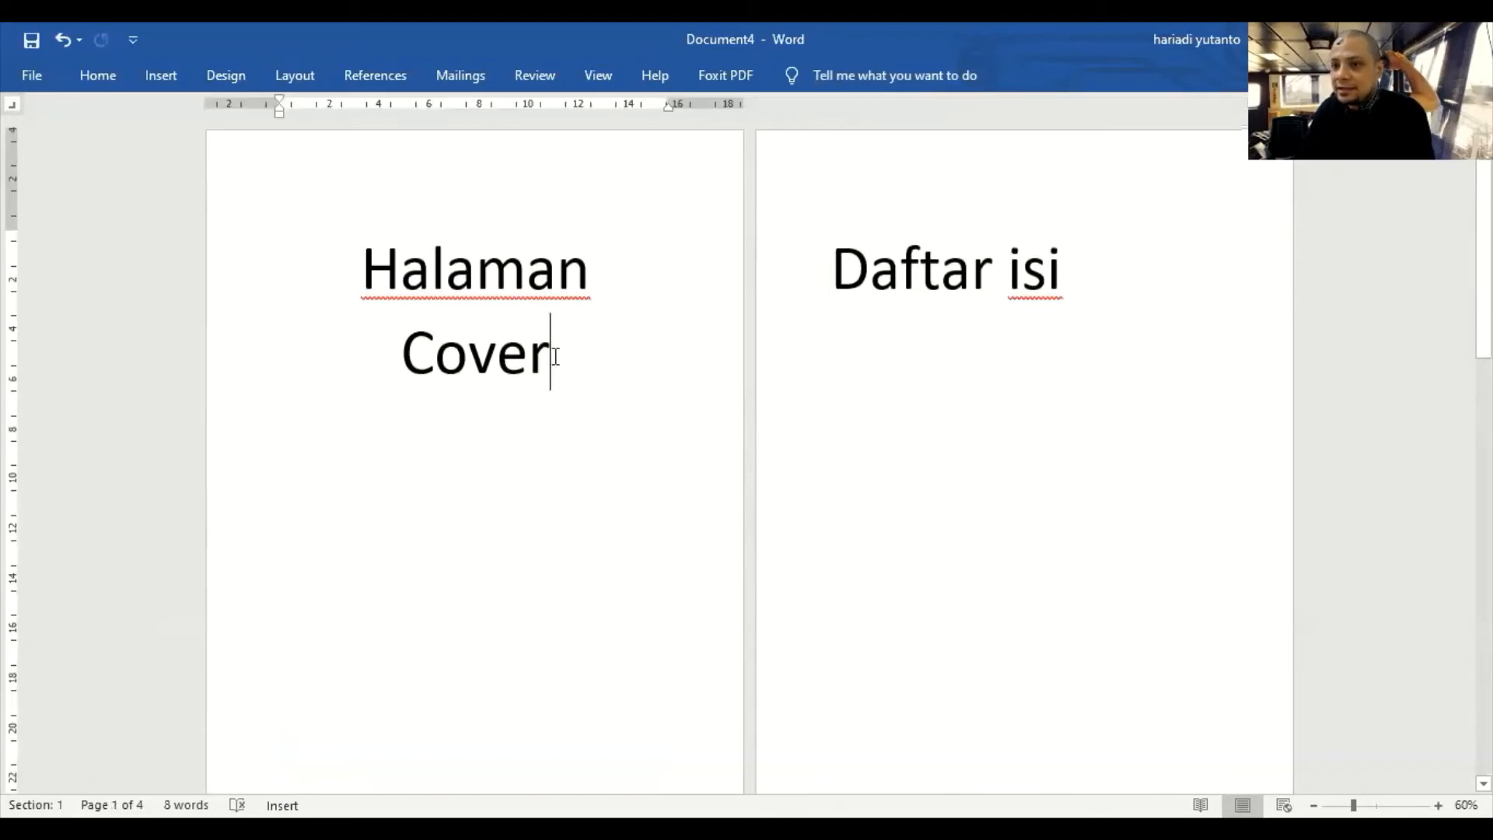
{"action": "left_click", "coordinate": [1093, 265]}
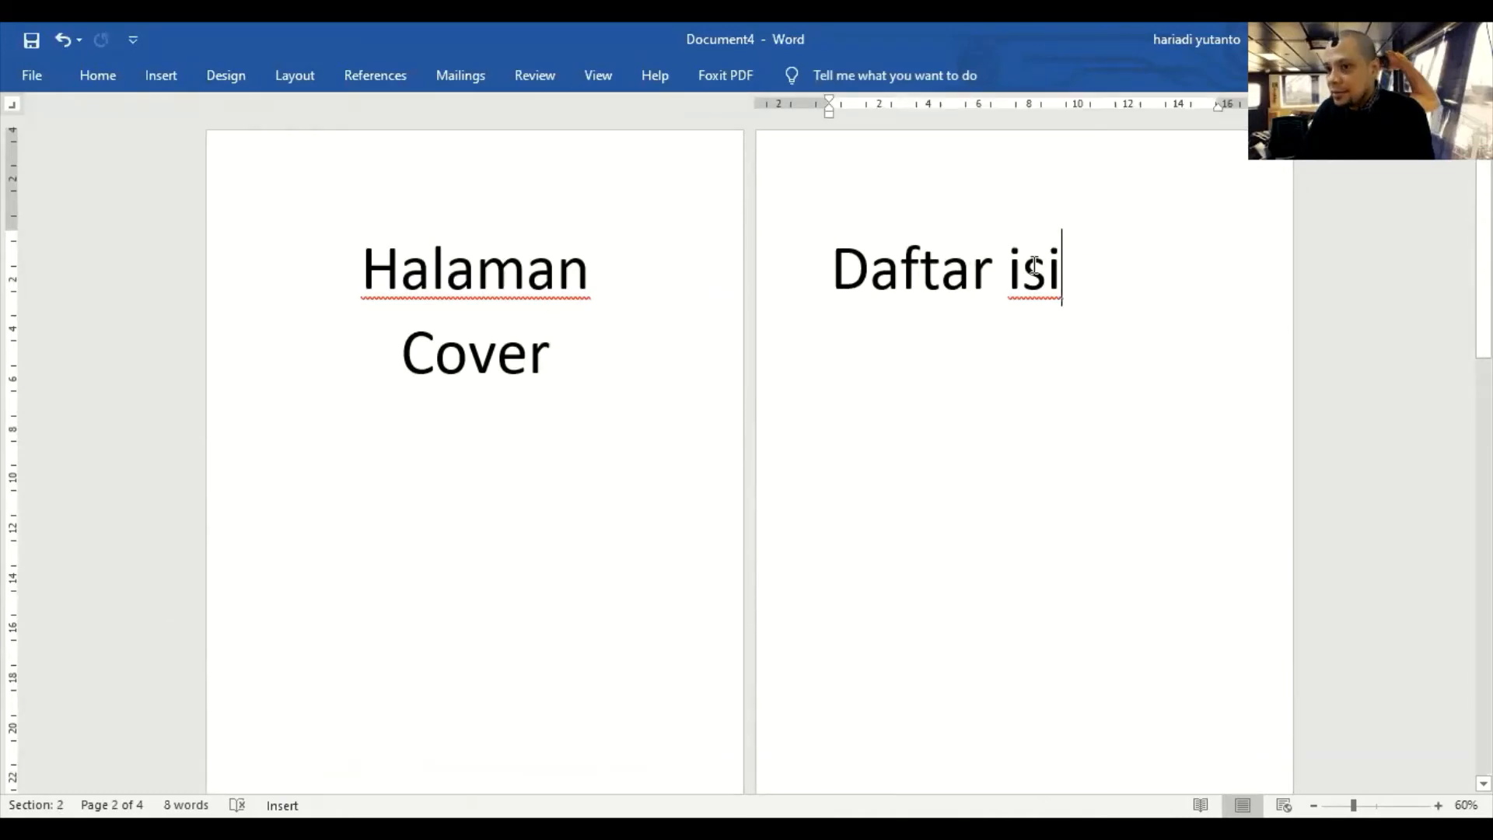
{"action": "scroll", "coordinate": [1048, 273], "scroll_direction": "down", "scroll_amount": 3}
{"action": "scroll", "coordinate": [1048, 273], "scroll_direction": "down", "scroll_amount": 4}
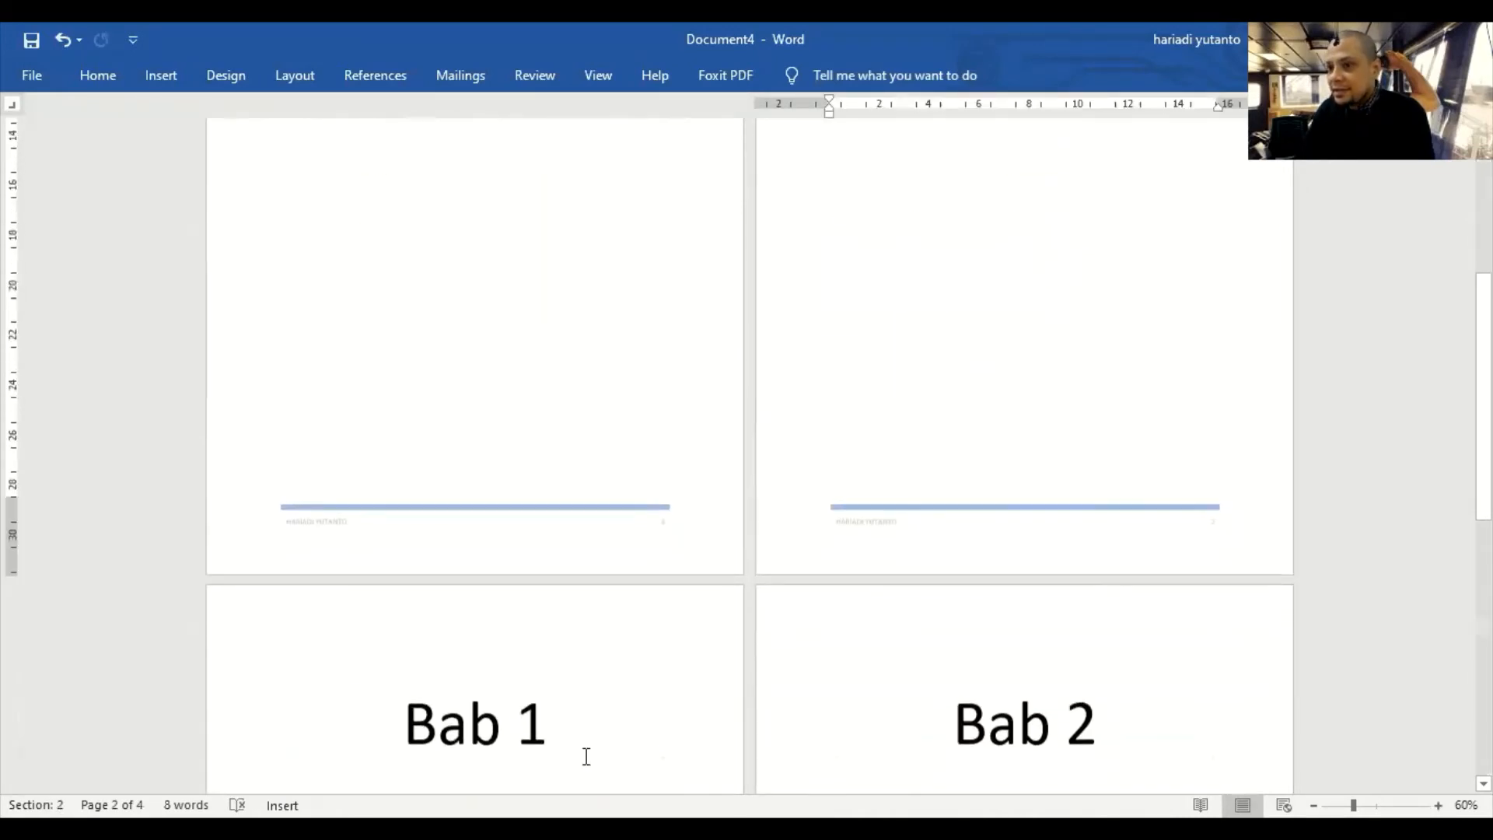
{"action": "left_click", "coordinate": [576, 723]}
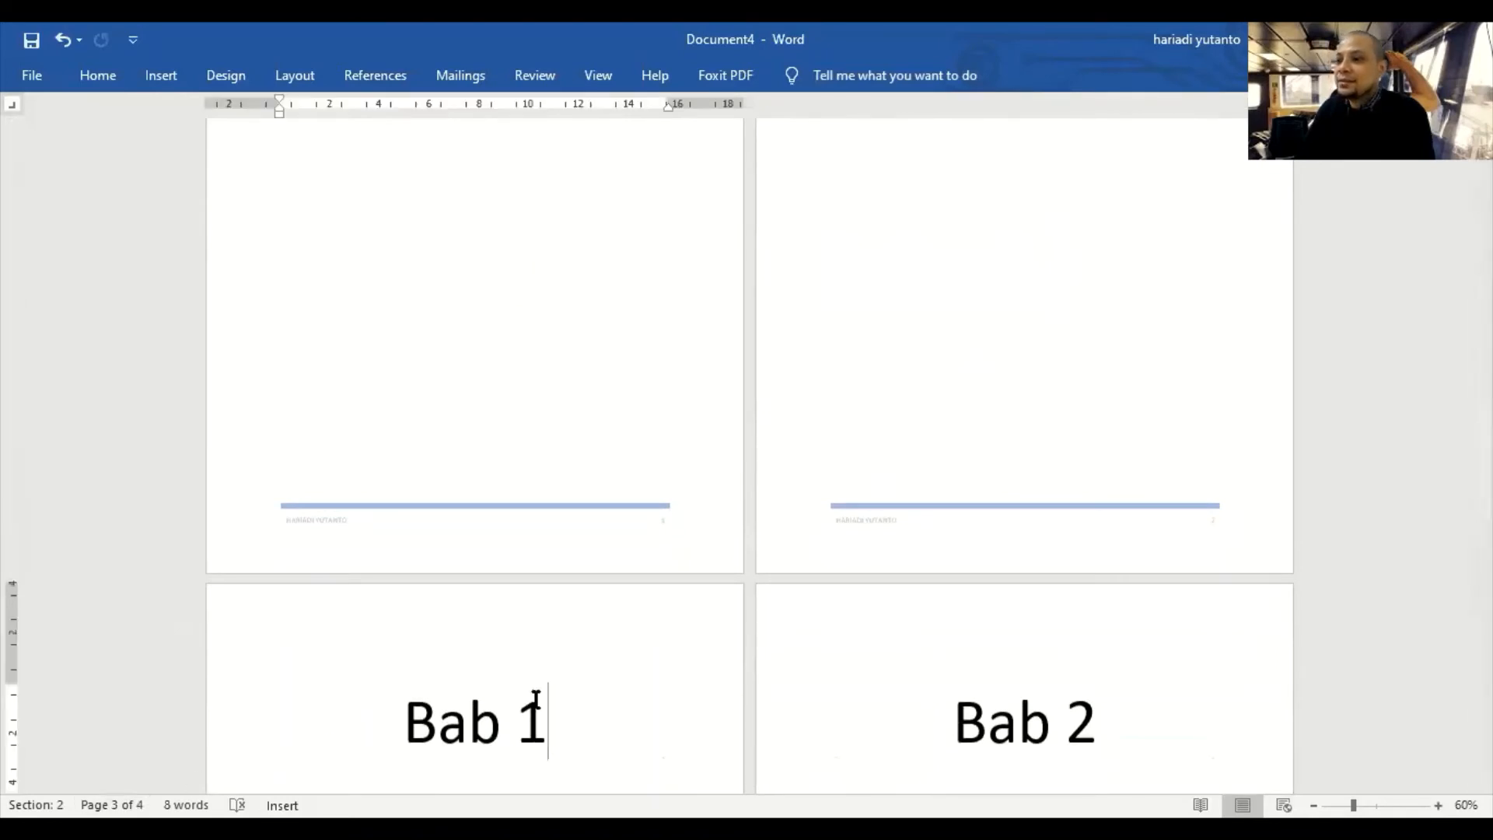
{"action": "left_click", "coordinate": [1132, 726]}
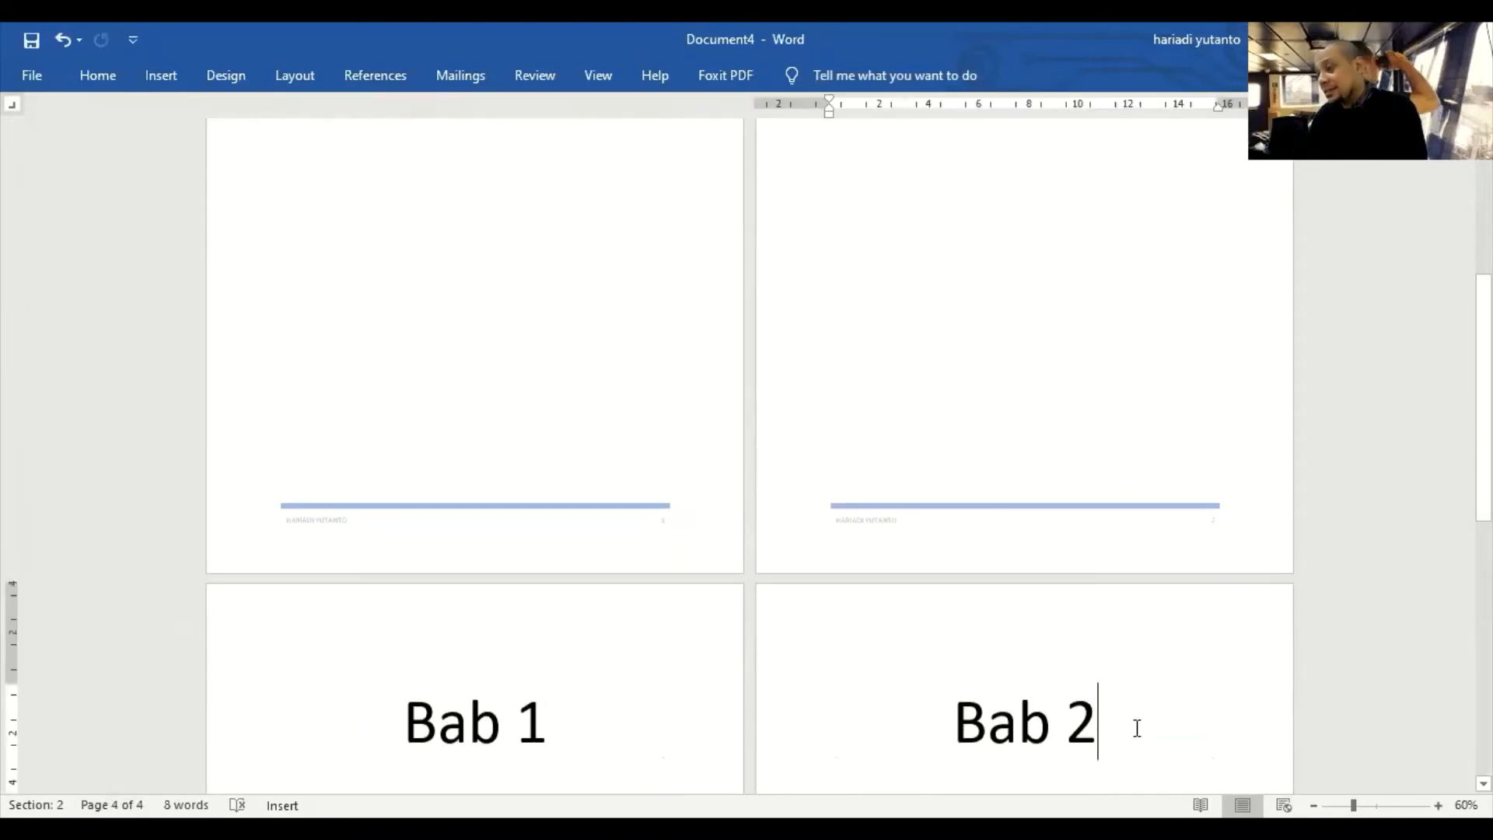
{"action": "scroll", "coordinate": [760, 450], "scroll_direction": "up", "scroll_amount": 5}
{"action": "left_click", "coordinate": [606, 311]}
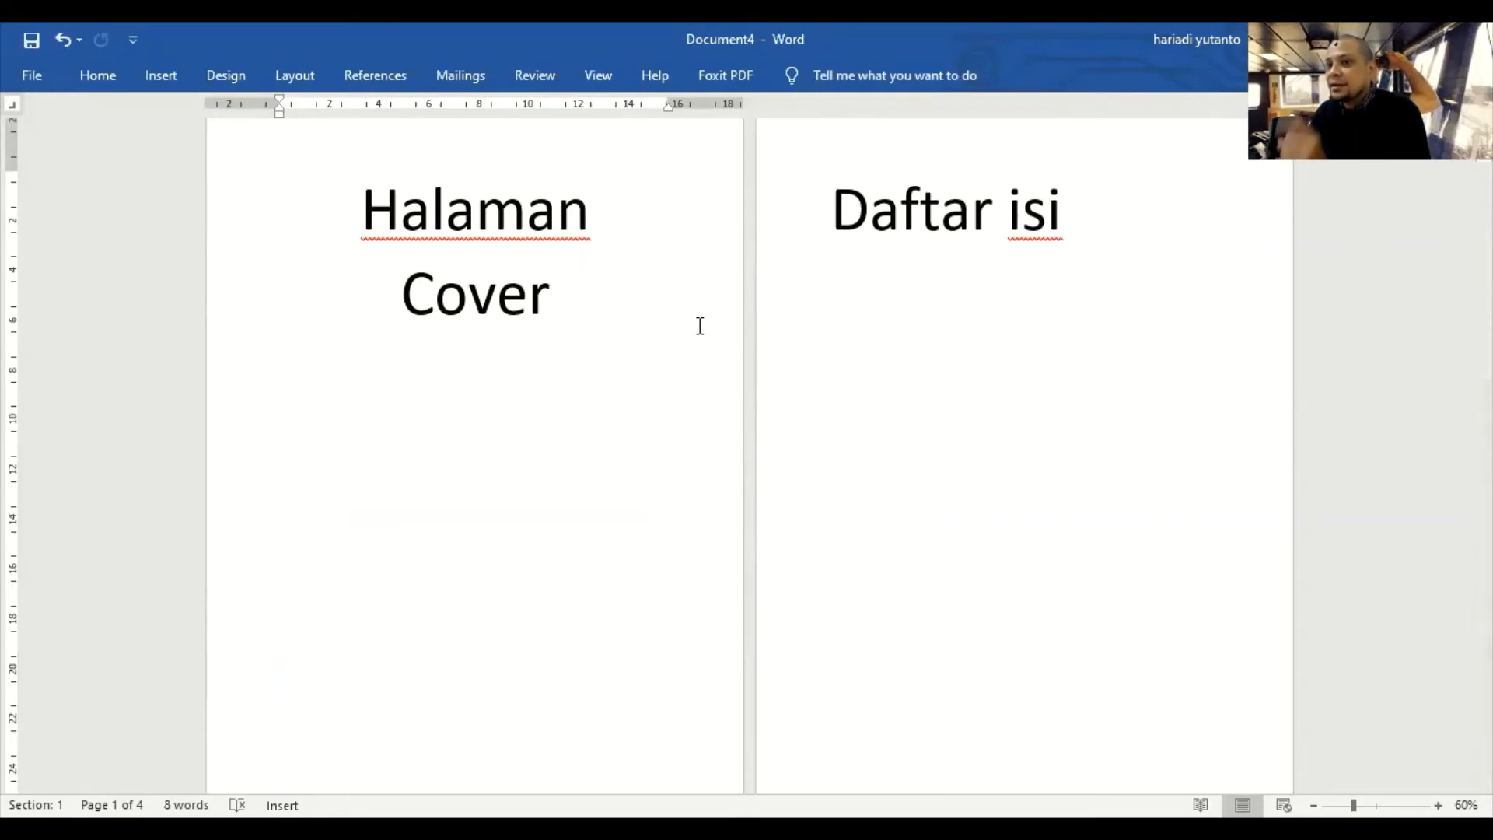
{"action": "left_click", "coordinate": [1076, 217]}
{"action": "left_click", "coordinate": [595, 295]}
- Try deleting the whole footer table on the cover page in section 1, and undo the deletion
{"action": "scroll", "coordinate": [594, 296], "scroll_direction": "down", "scroll_amount": 3}
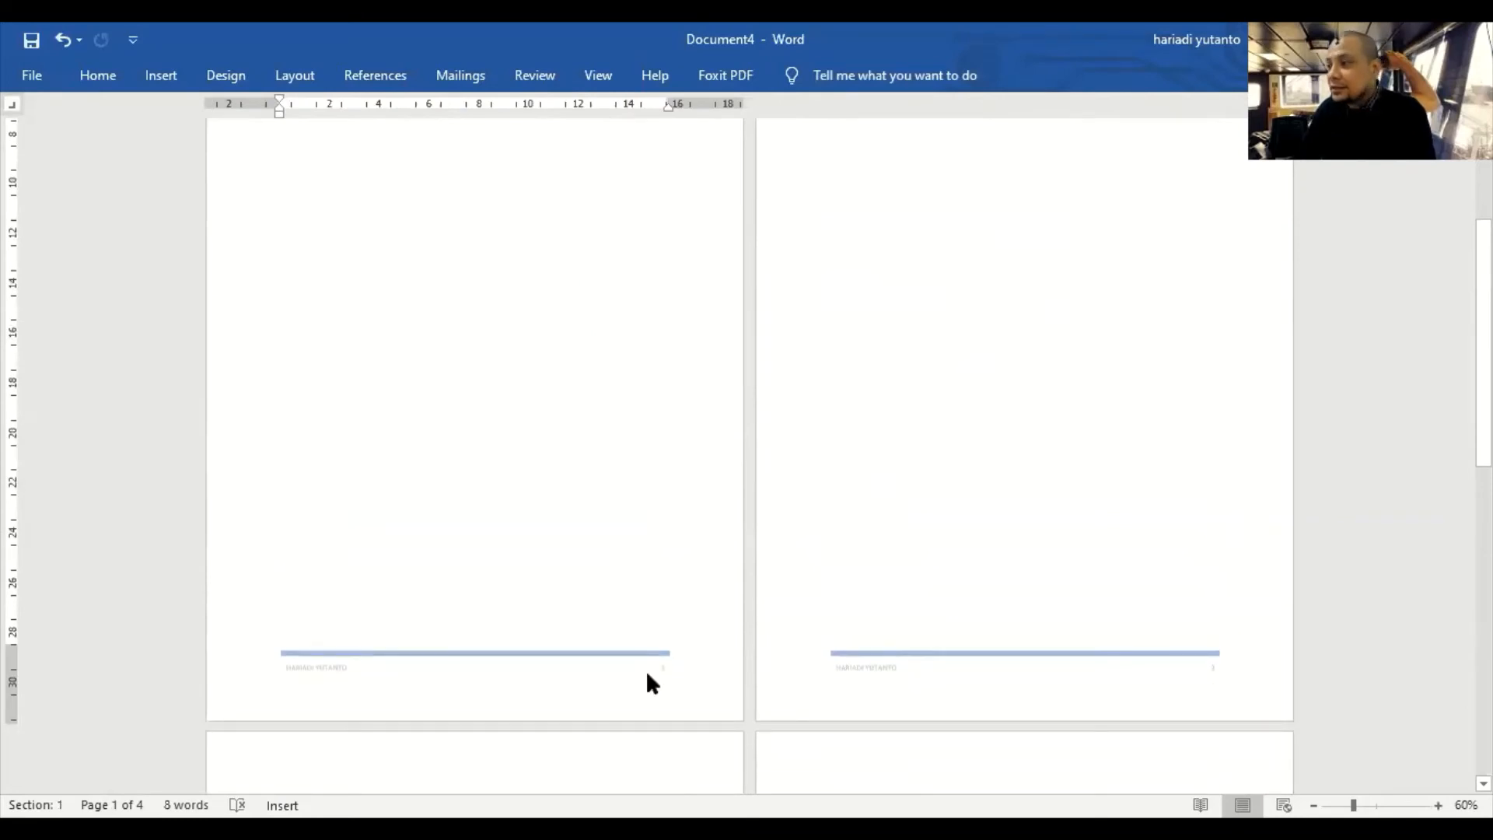
{"action": "double_click", "coordinate": [647, 673]}
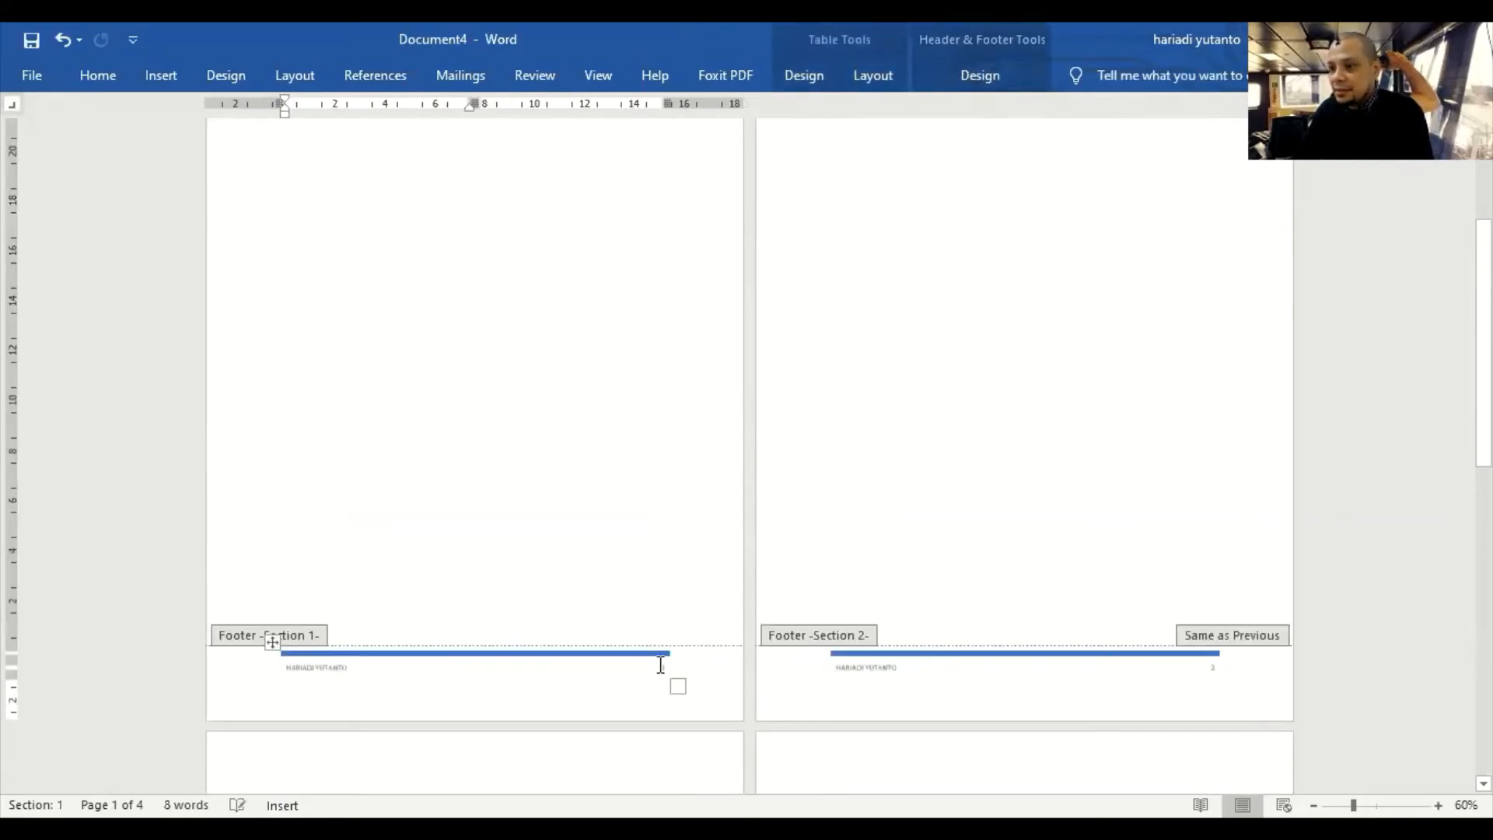
{"action": "left_click_drag", "start_coordinate": [669, 661], "coordinate": [271, 645]}
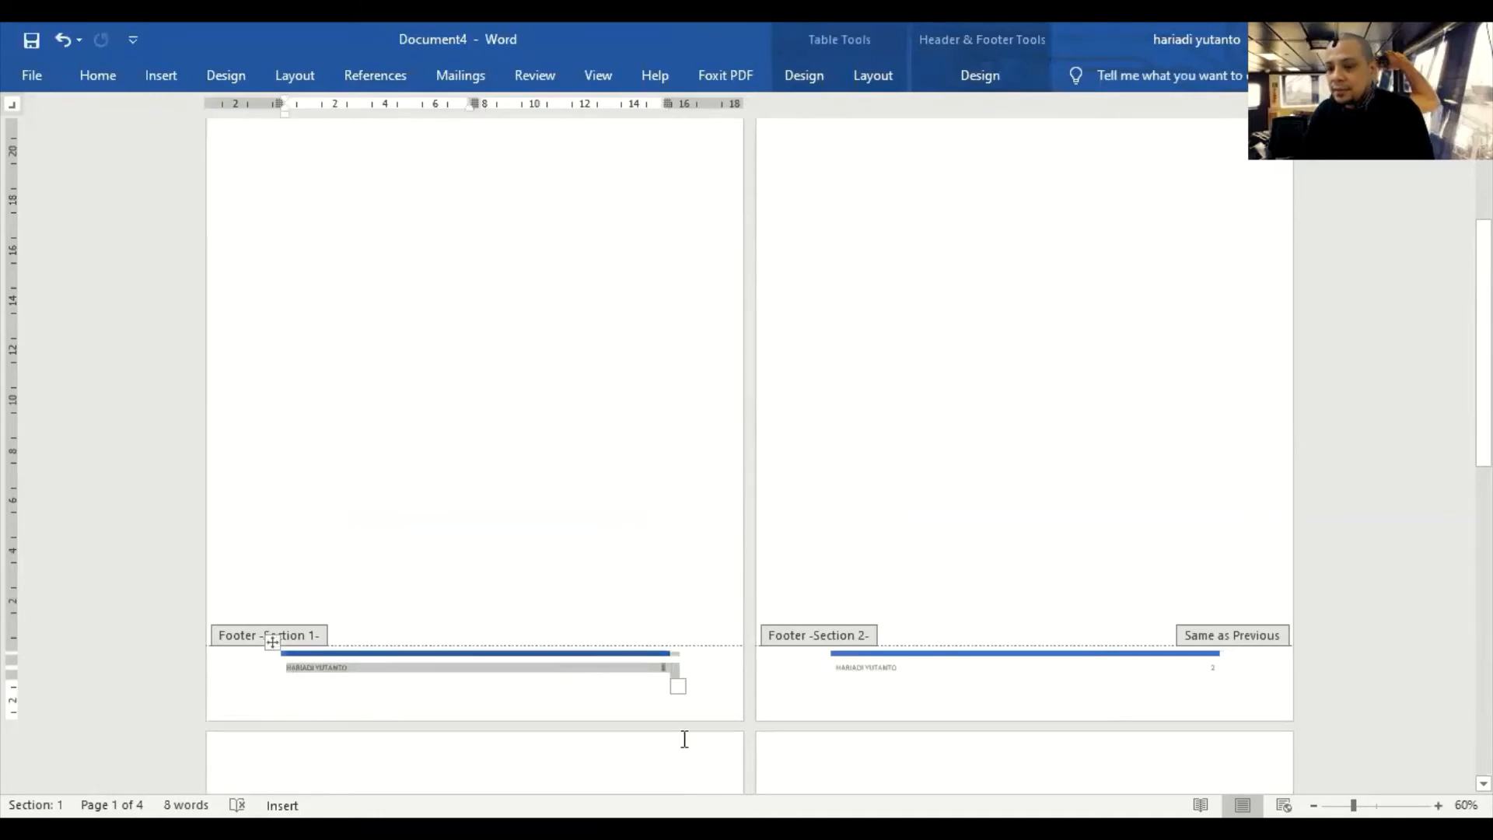
{"action": "key", "text": "BackSpace"}
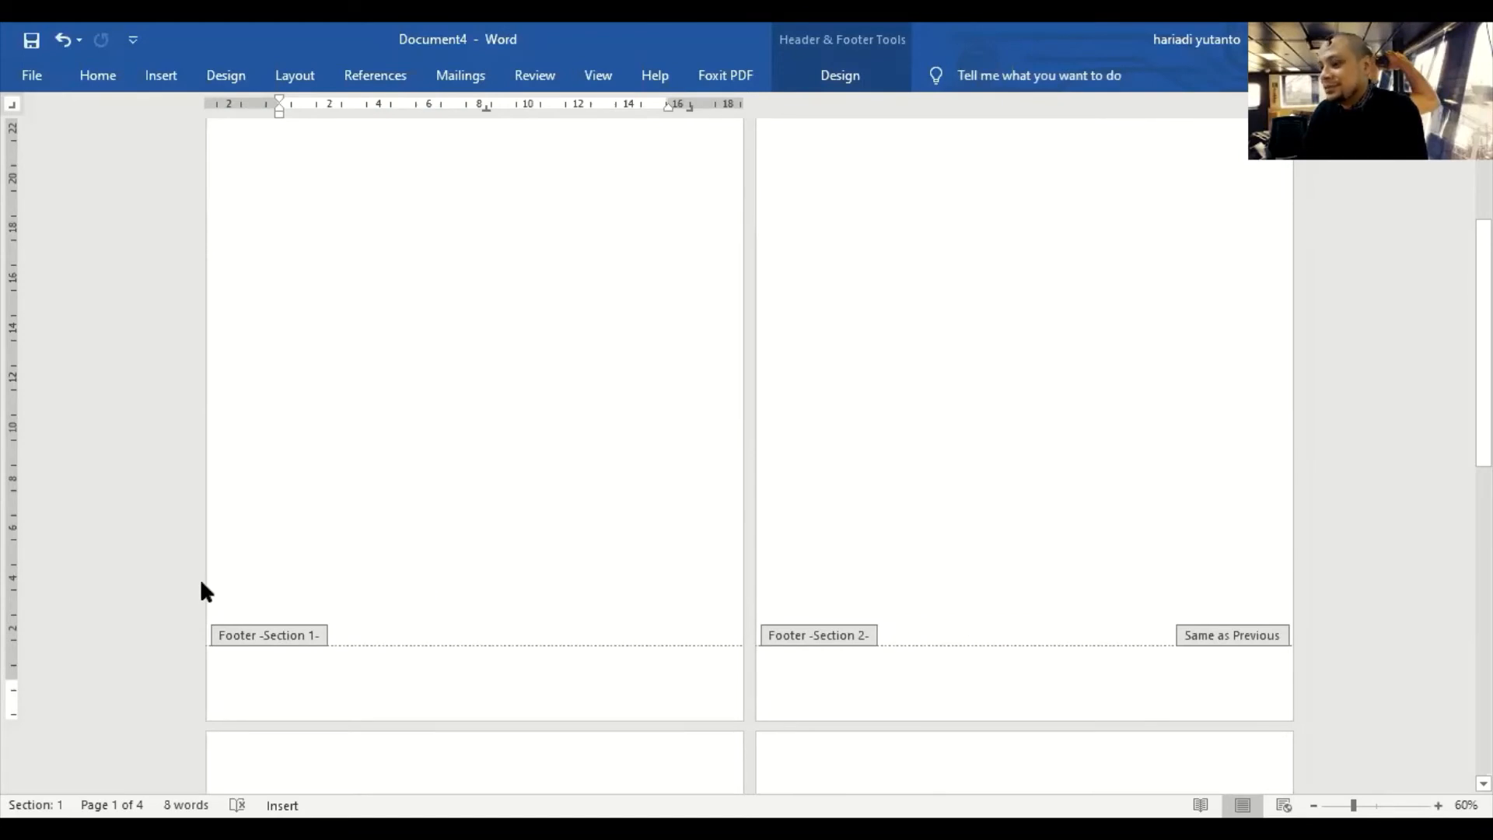
{"action": "key", "text": "ctrl+z"}
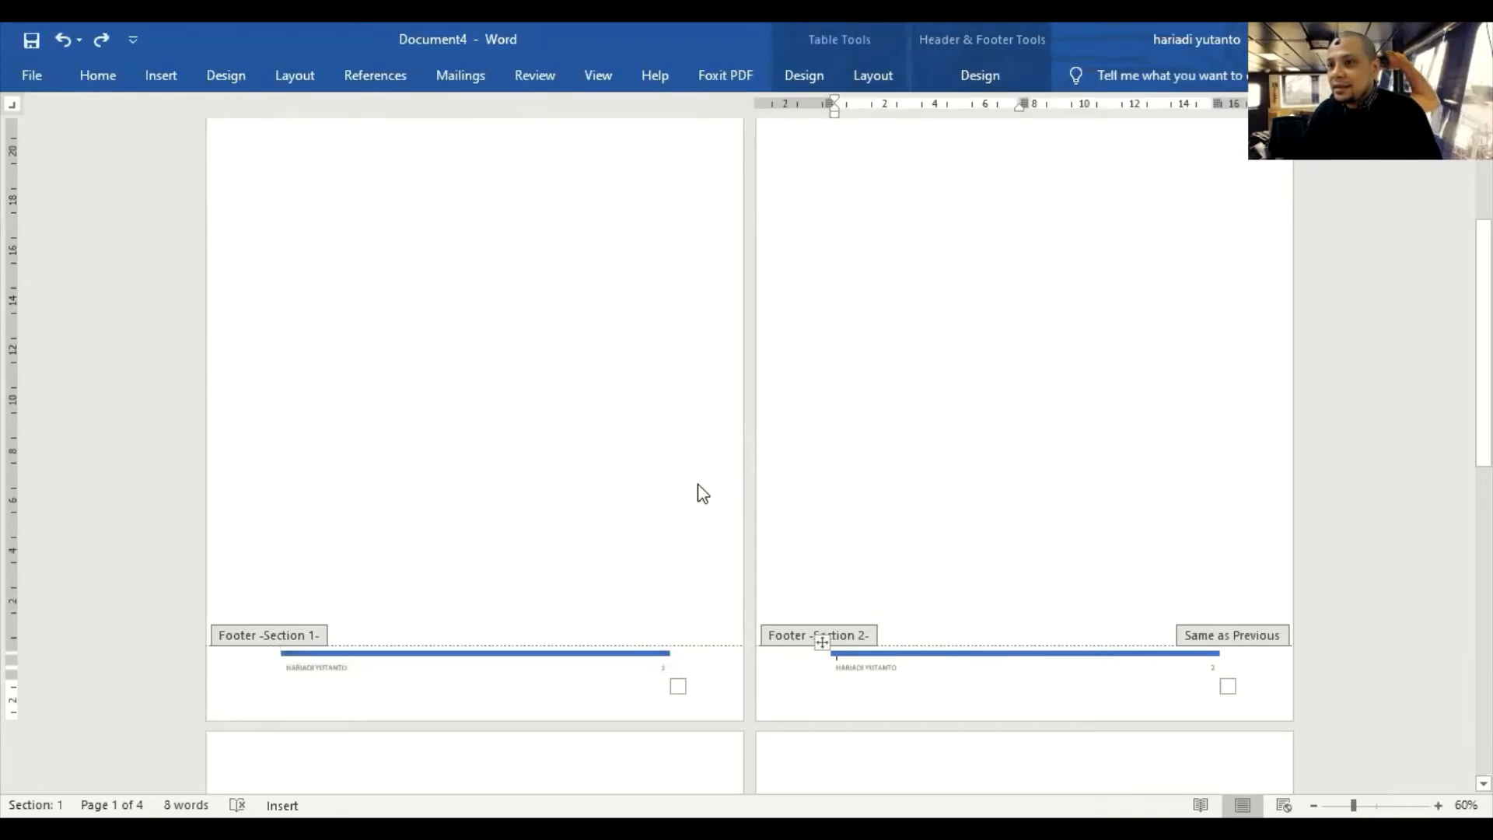
{"action": "scroll", "coordinate": [593, 266], "scroll_direction": "up", "scroll_amount": 3}
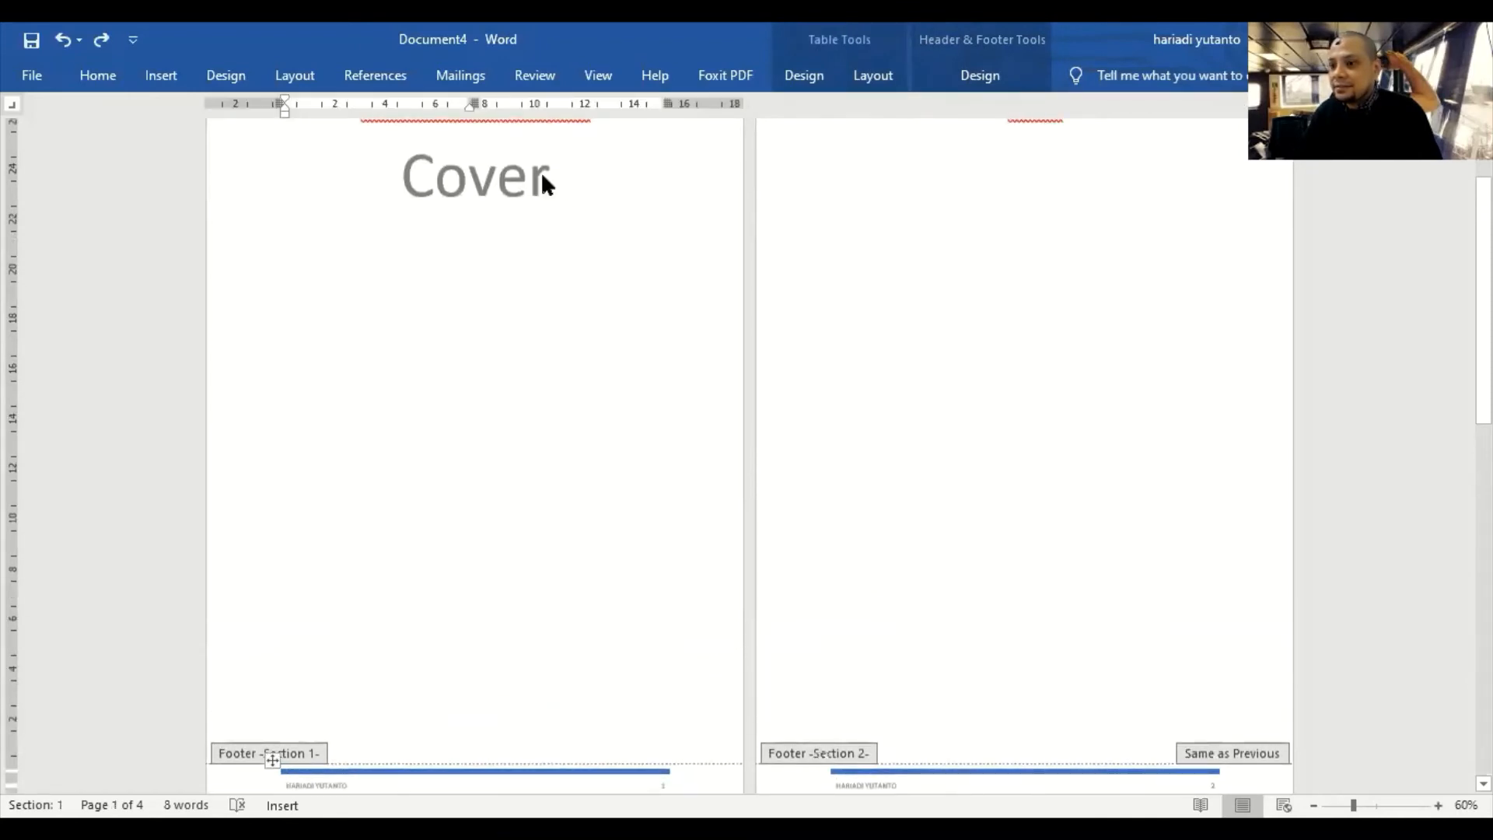
- Turn off Link to Previous for the section 2 footer on the Daftar isi page
{"action": "scroll", "coordinate": [1065, 482], "scroll_direction": "up", "scroll_amount": 3}
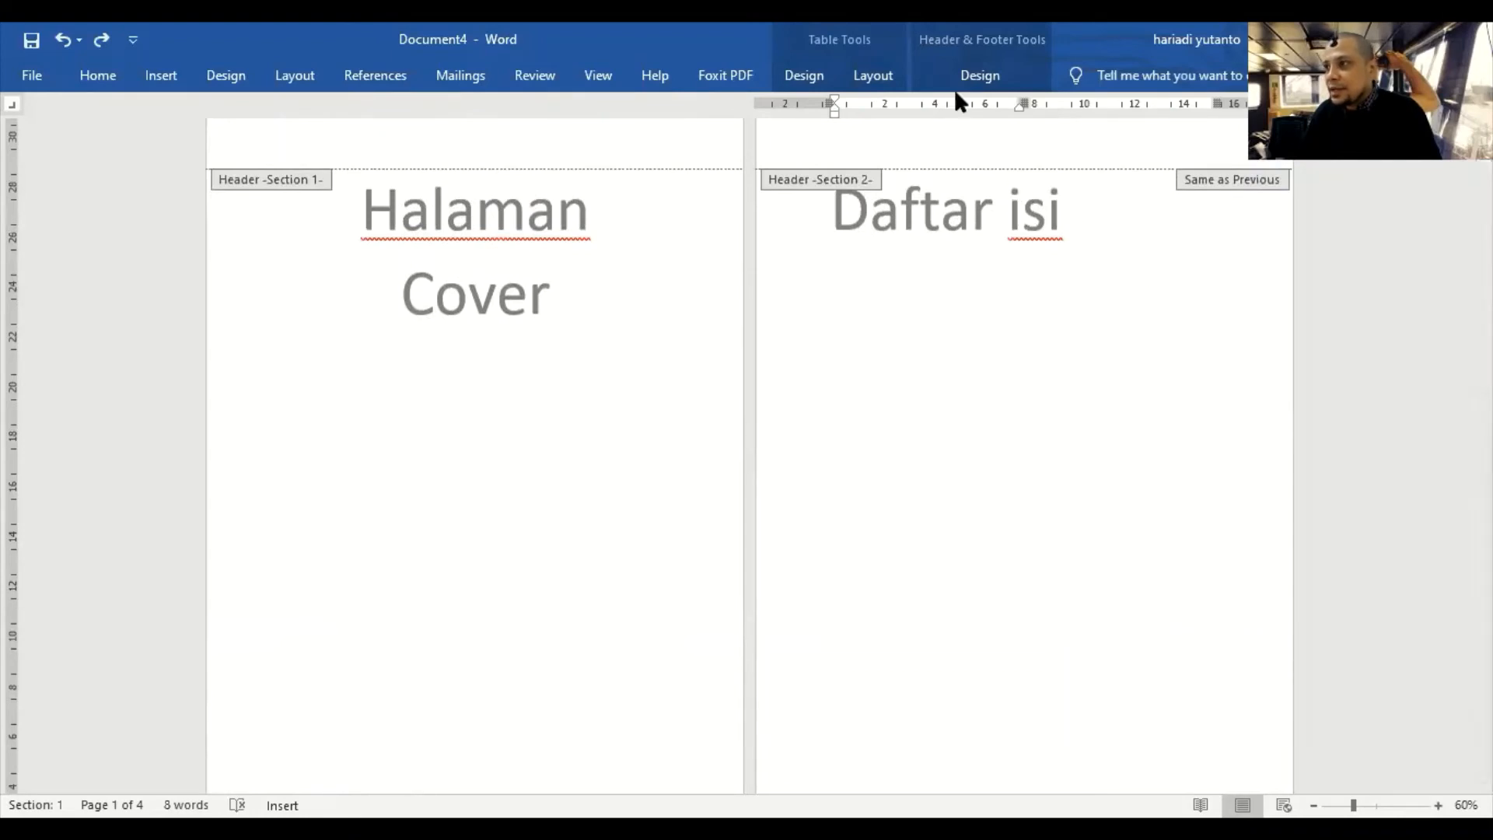
{"action": "left_click", "coordinate": [977, 75]}
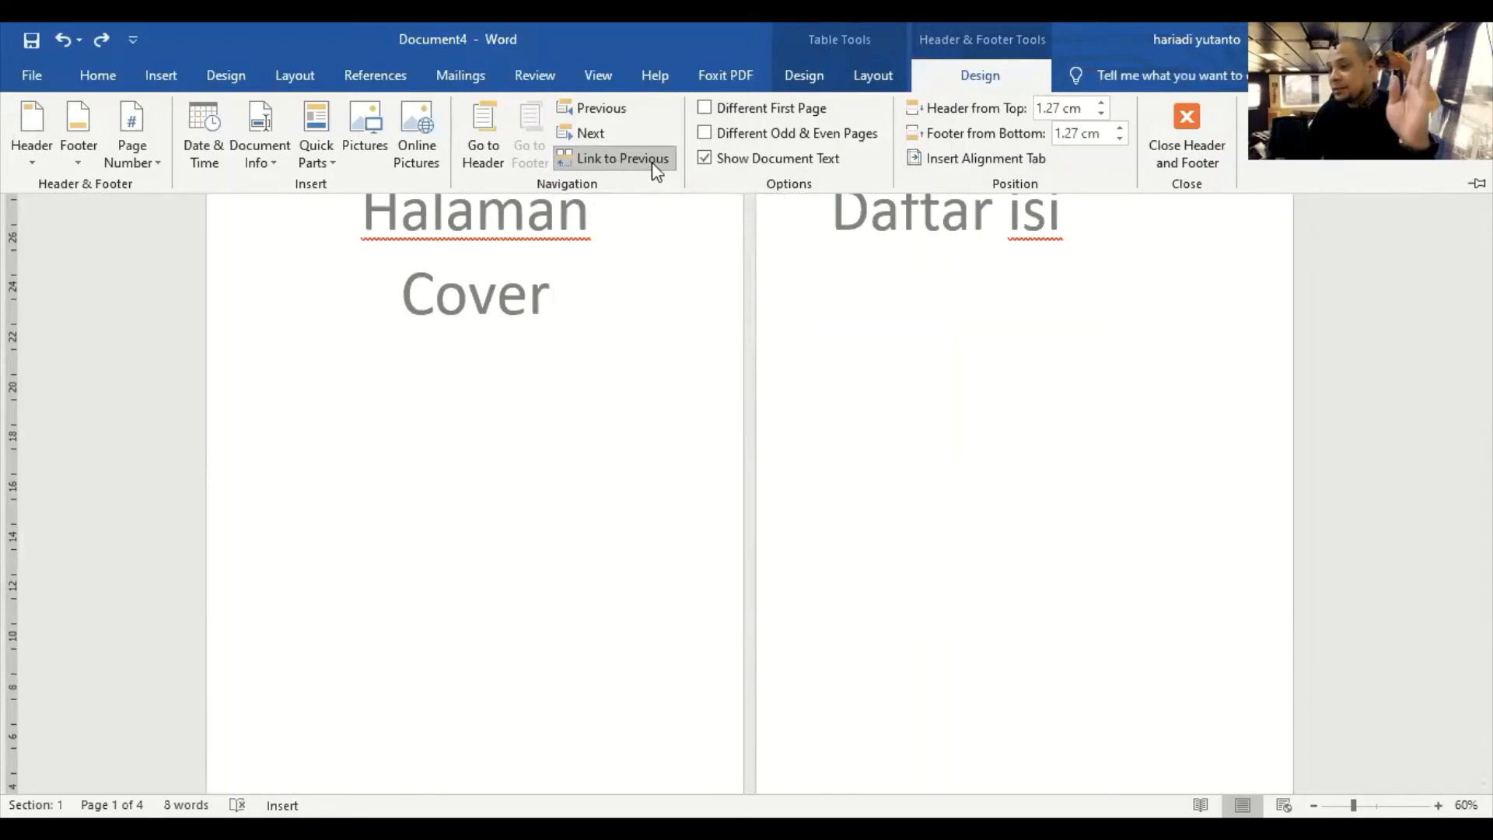
{"action": "left_click", "coordinate": [532, 326]}
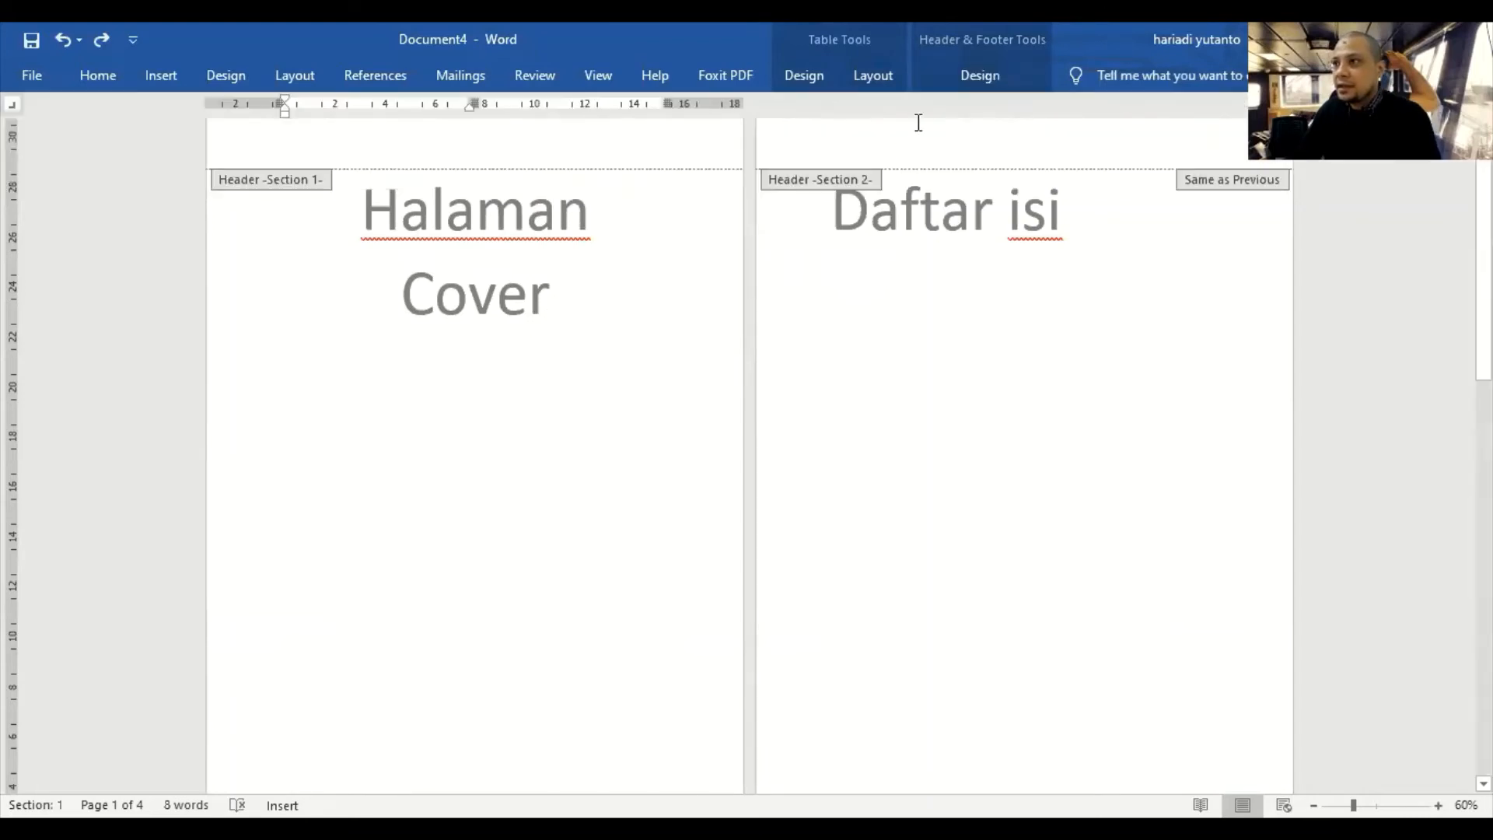
{"action": "left_click", "coordinate": [873, 72]}
{"action": "left_click", "coordinate": [964, 73]}
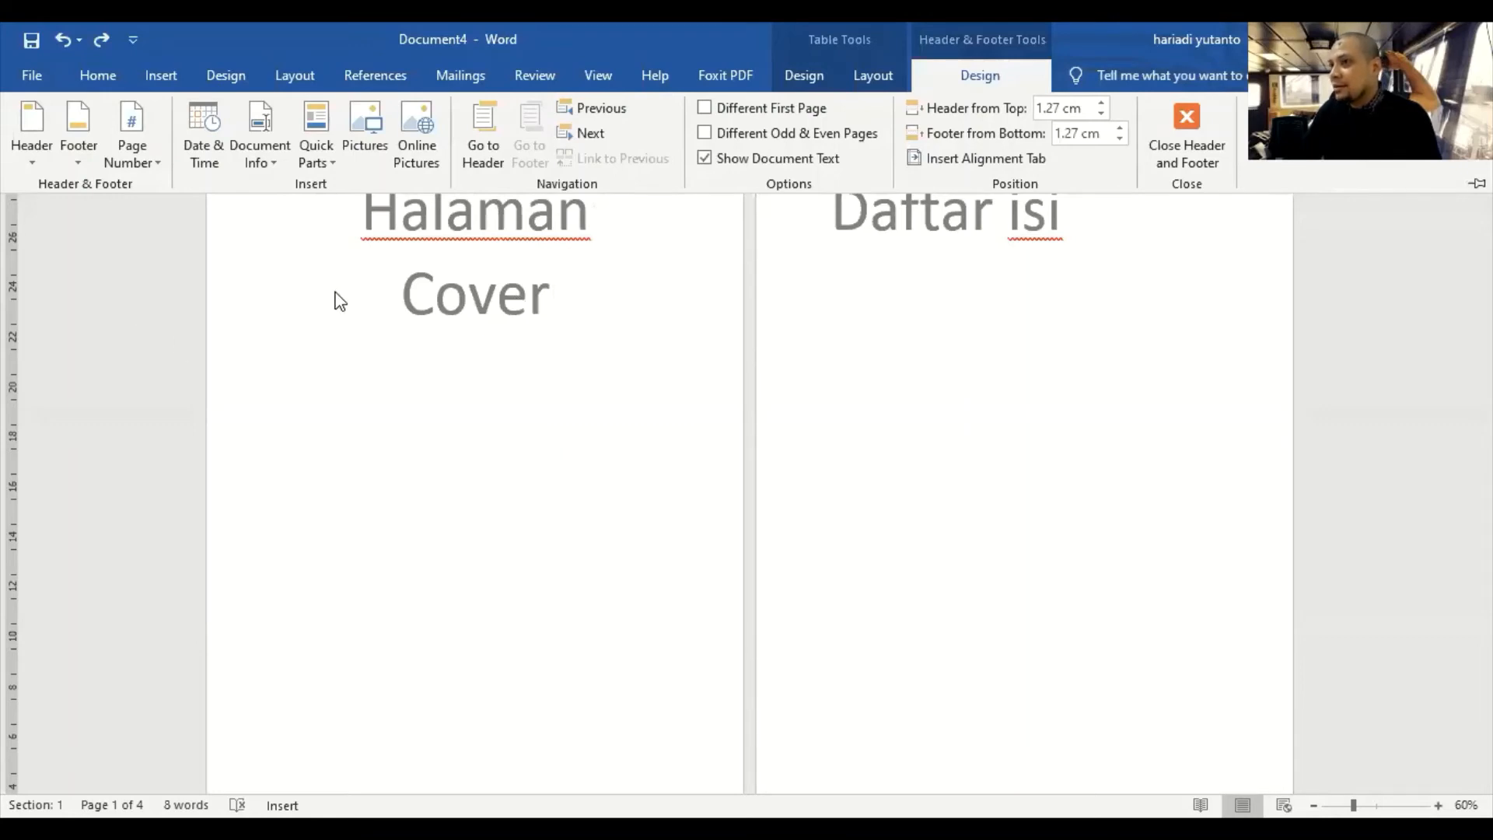
{"action": "left_click", "coordinate": [1101, 318]}
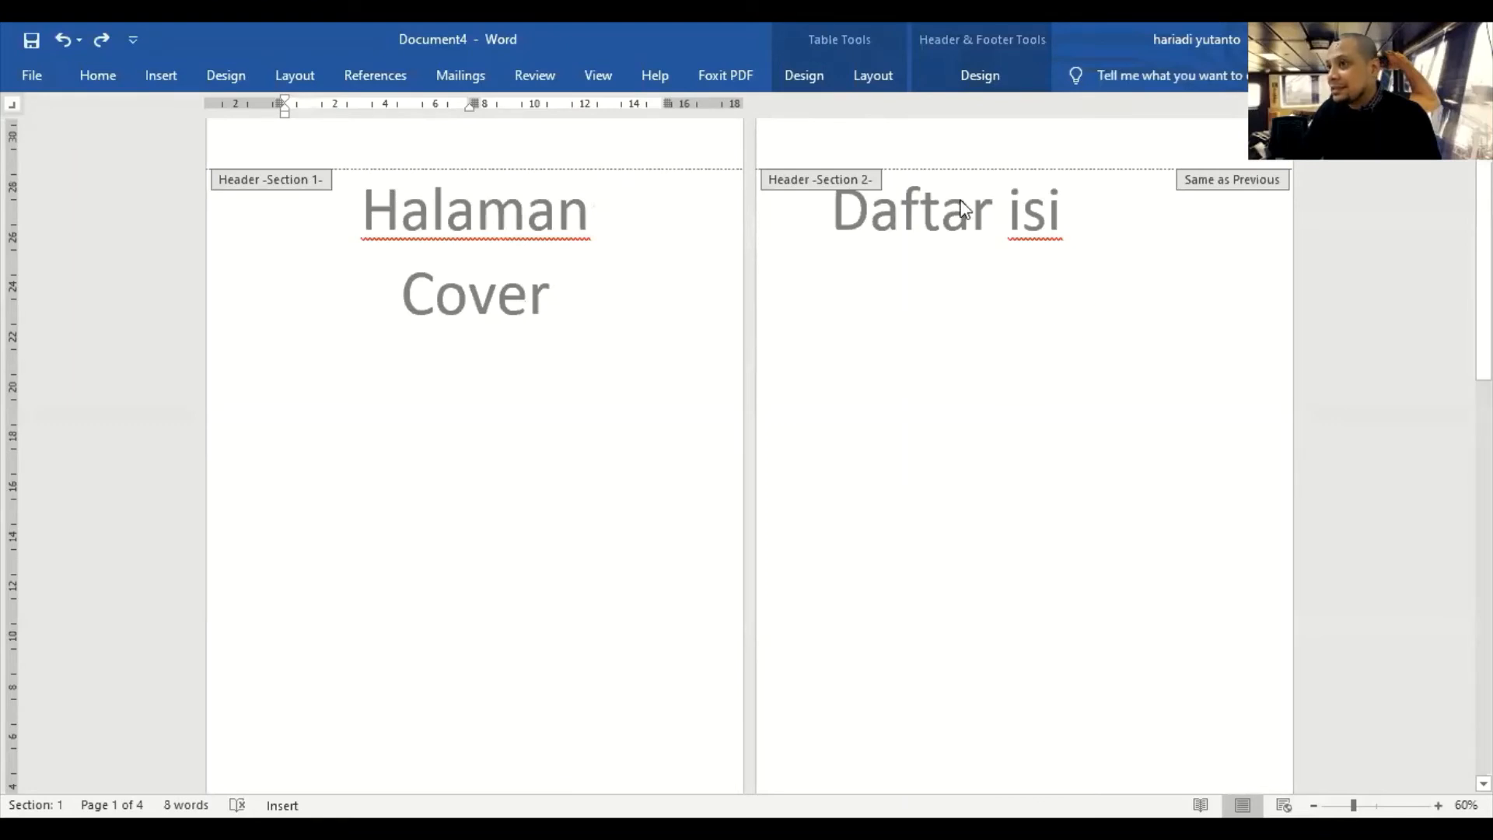
{"action": "left_click", "coordinate": [958, 74]}
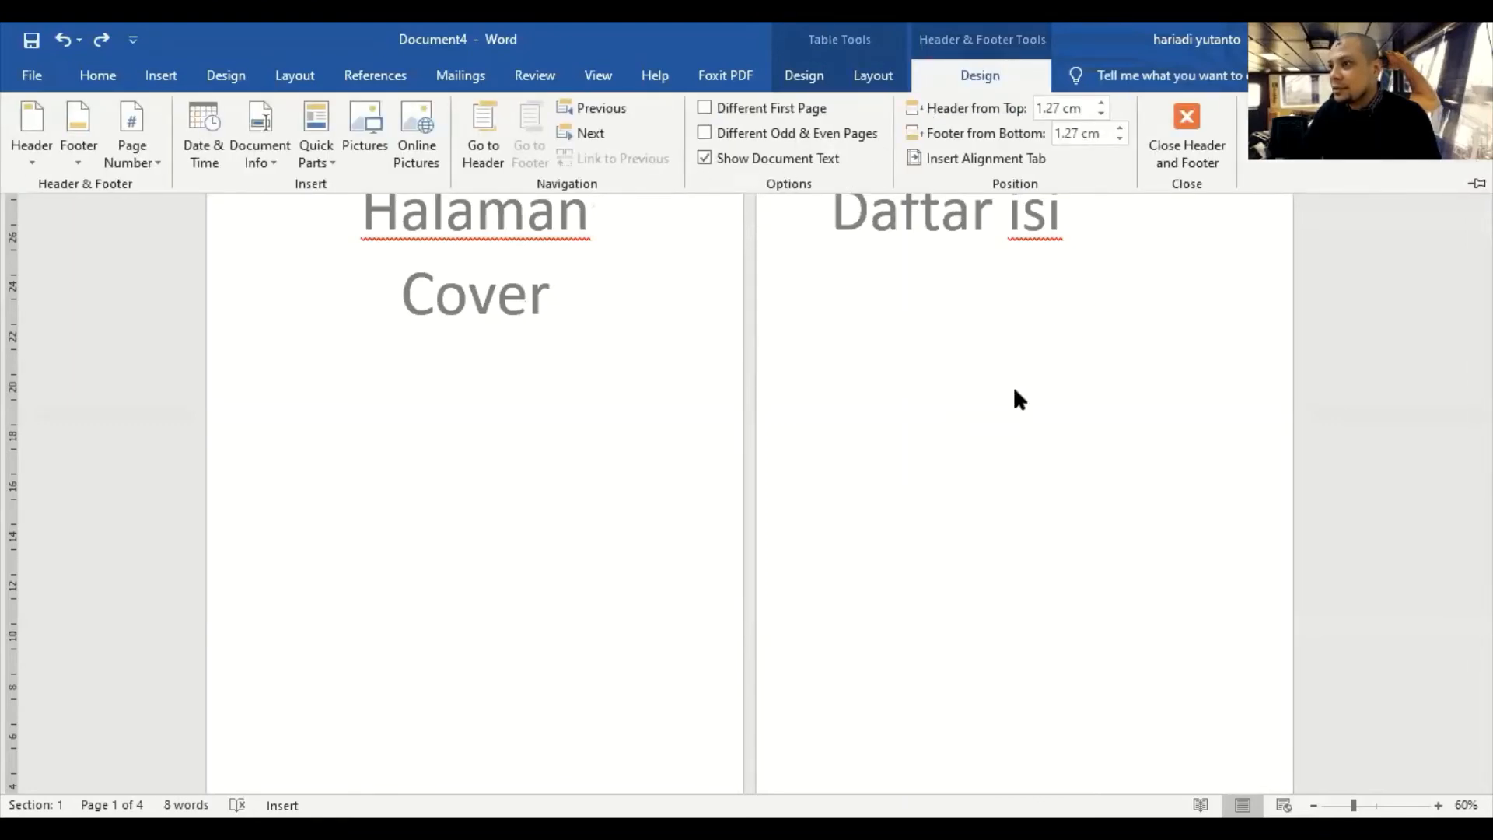
{"action": "left_click", "coordinate": [859, 76]}
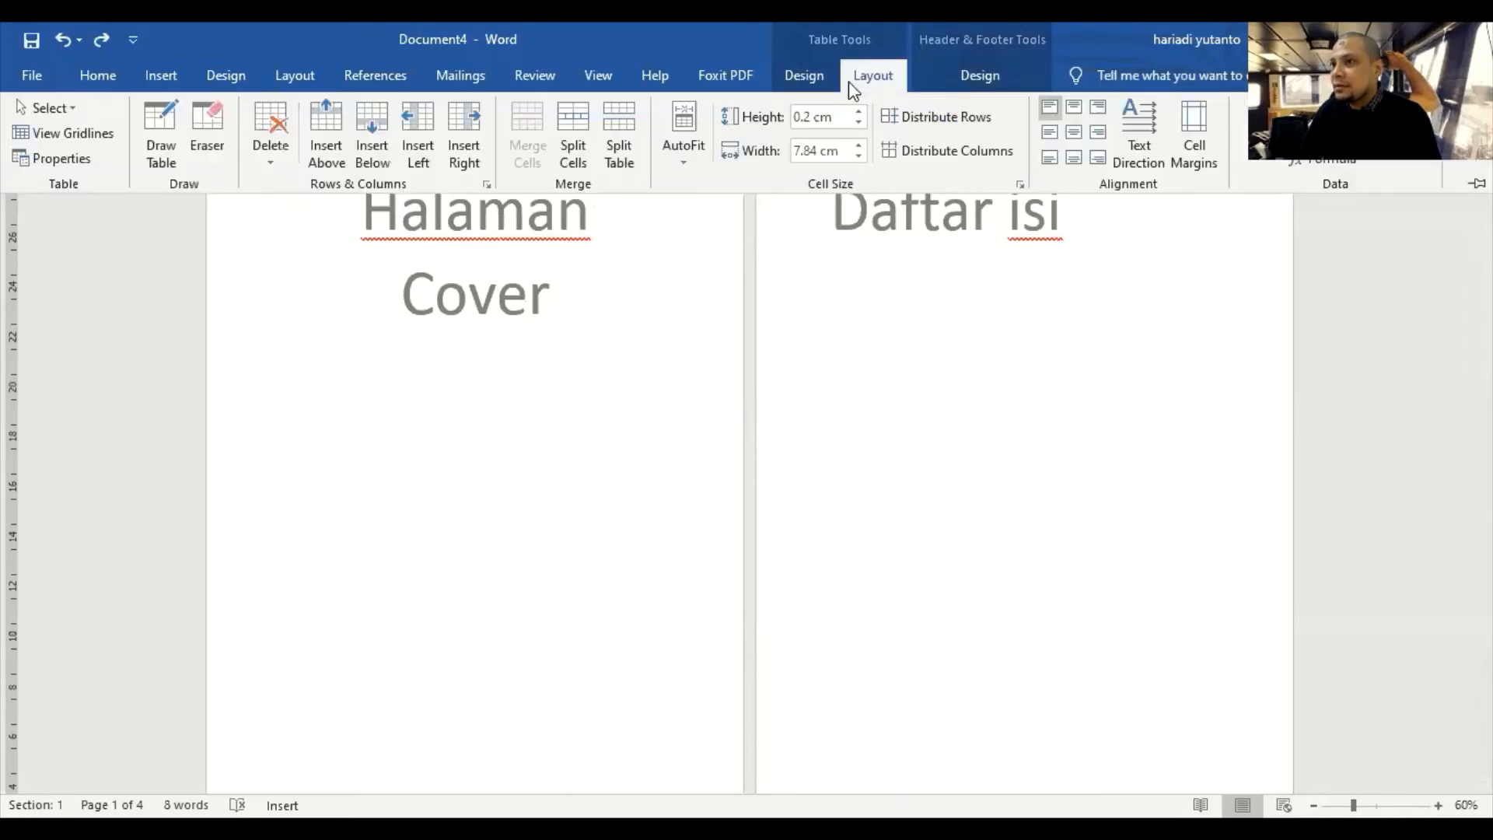
{"action": "left_click", "coordinate": [952, 76]}
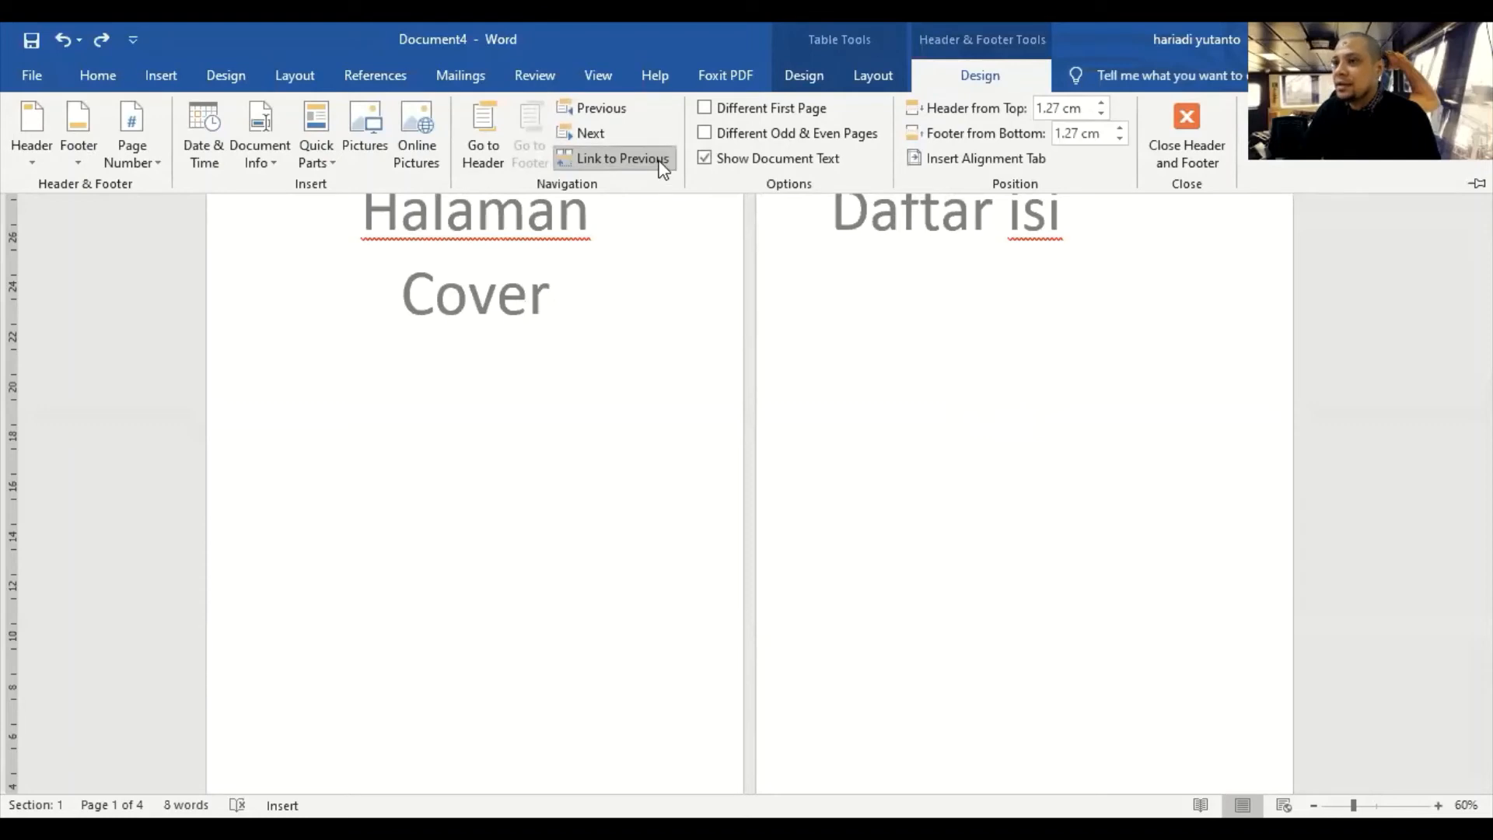
{"action": "left_click", "coordinate": [655, 161]}
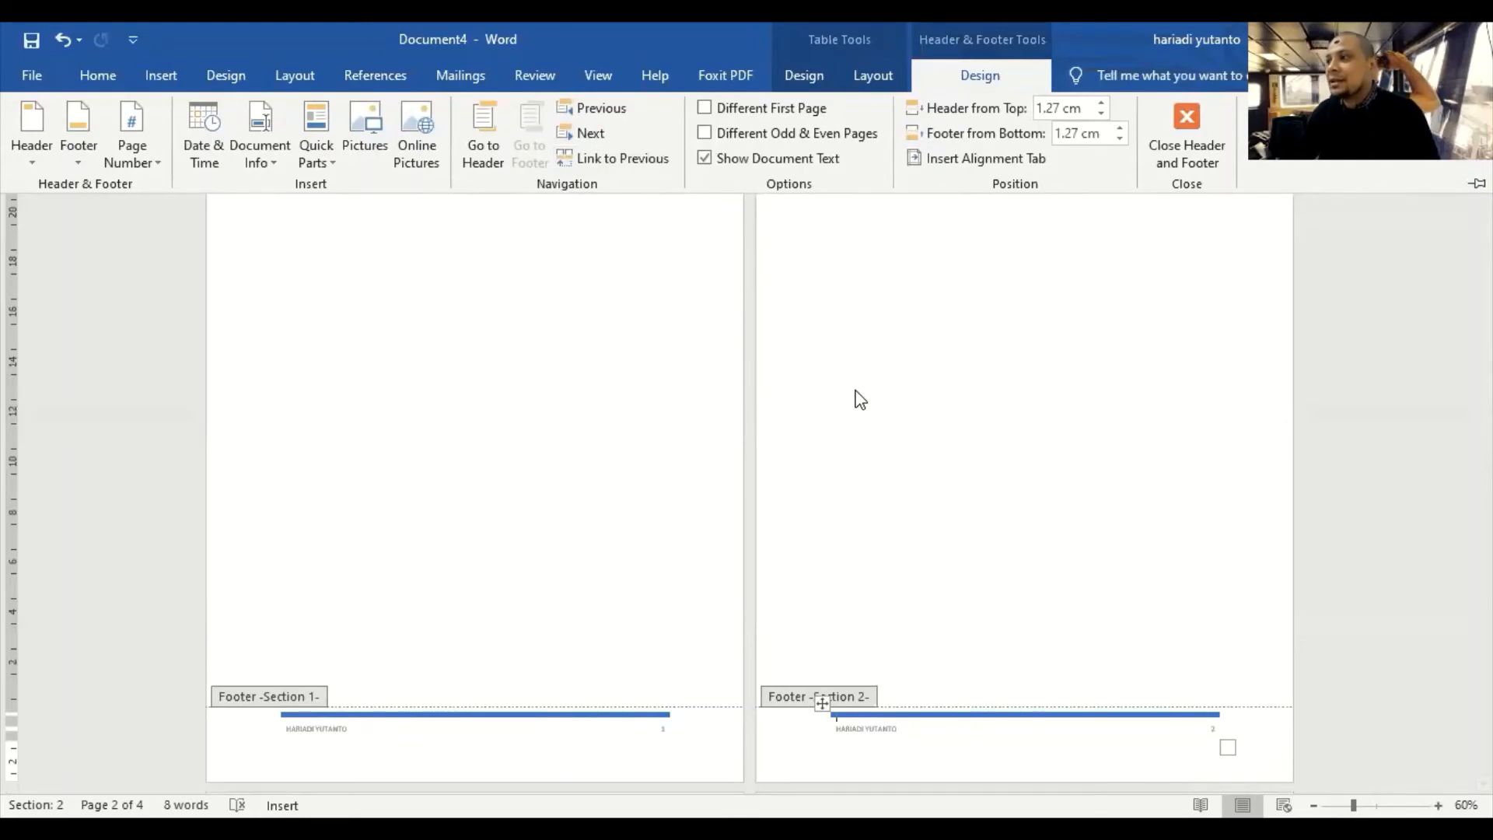
- Delete the entire footer content on the cover page in section 1, return to the body text, and check the footers on the other pages
{"action": "left_click", "coordinate": [420, 745]}
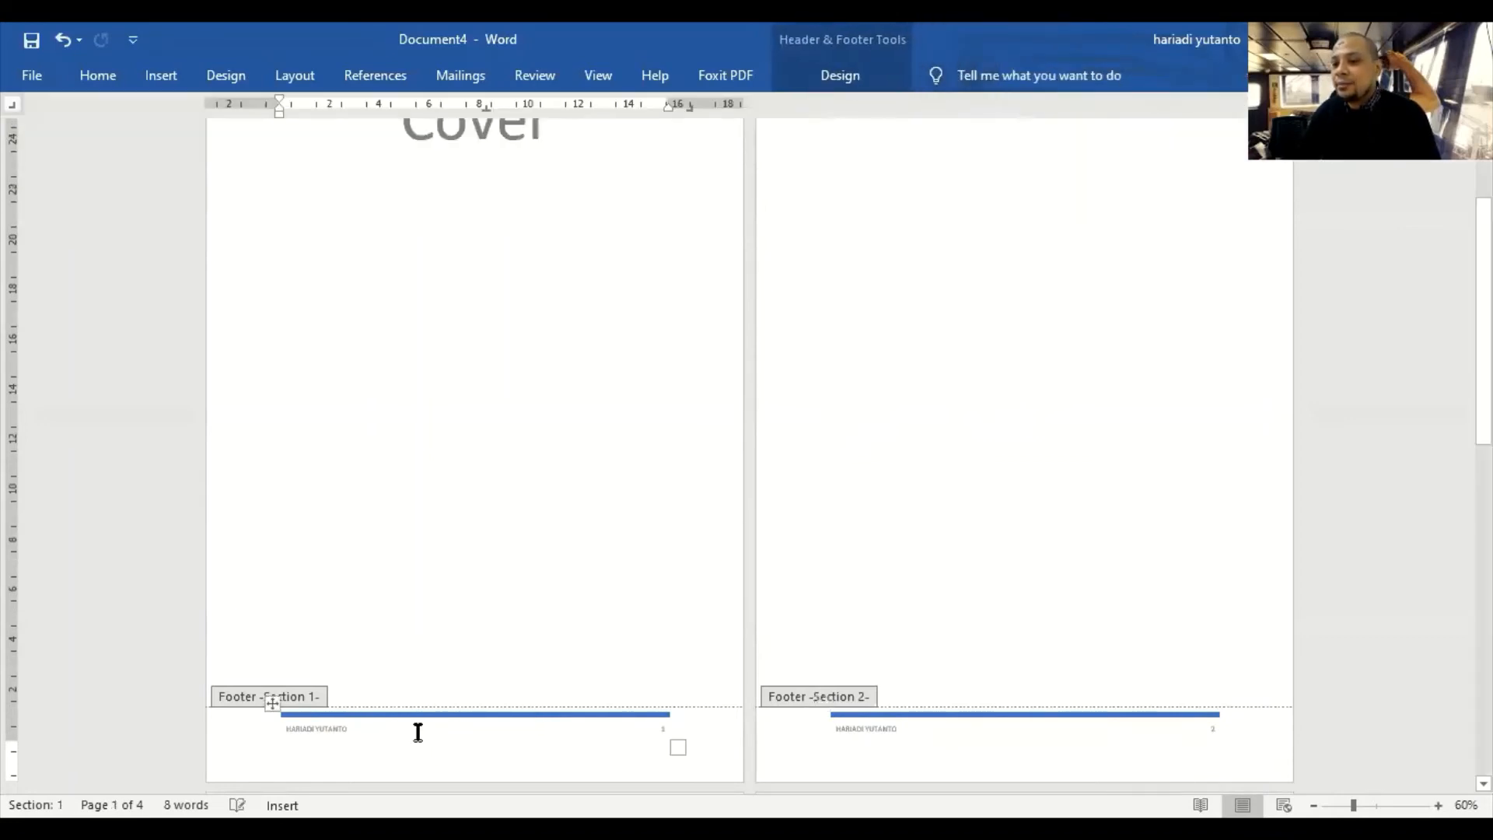
{"action": "left_click_drag", "start_coordinate": [350, 728], "coordinate": [276, 711]}
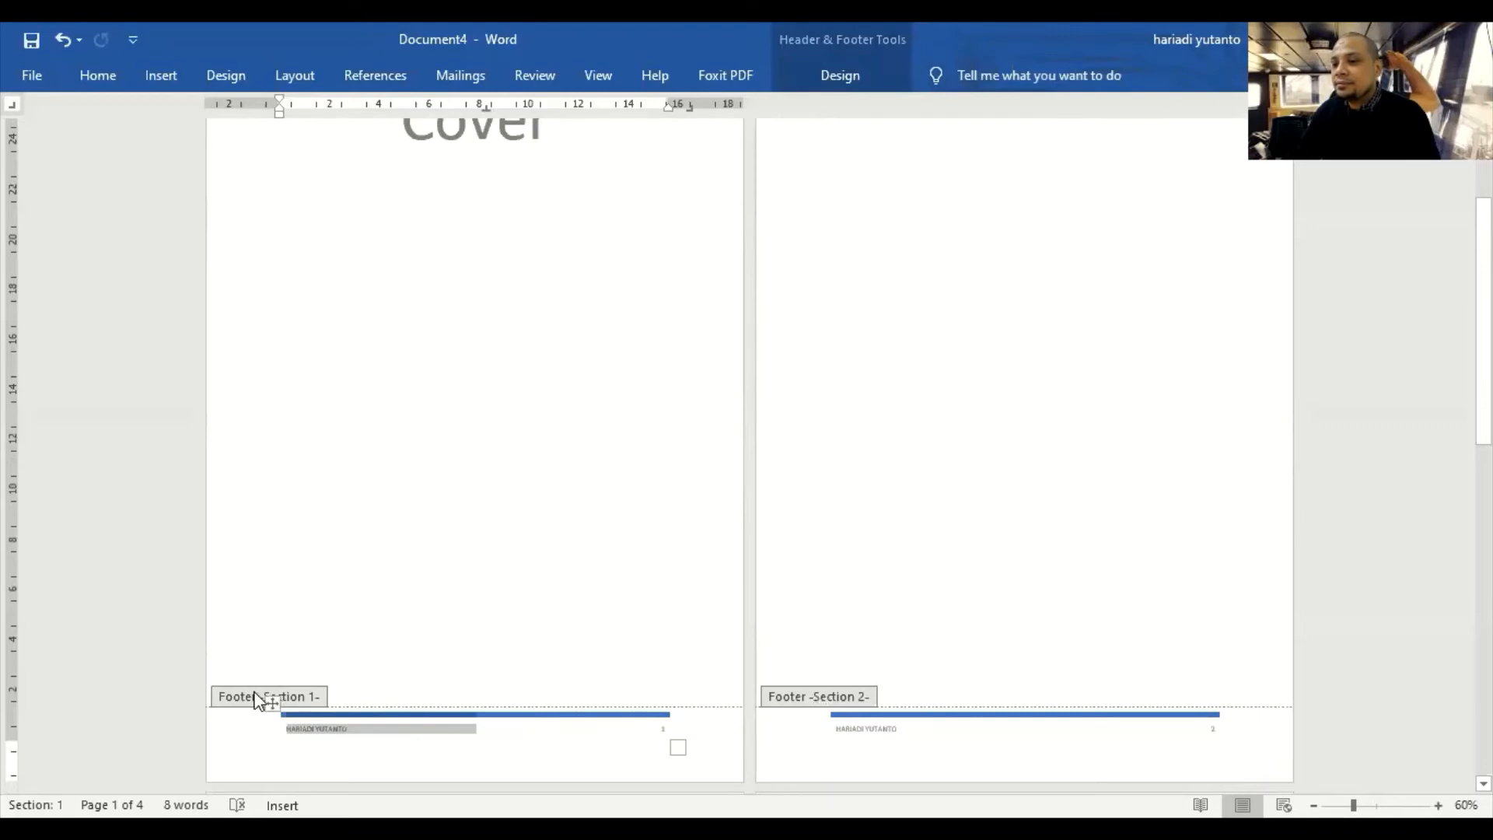
{"action": "key", "text": "Delete"}
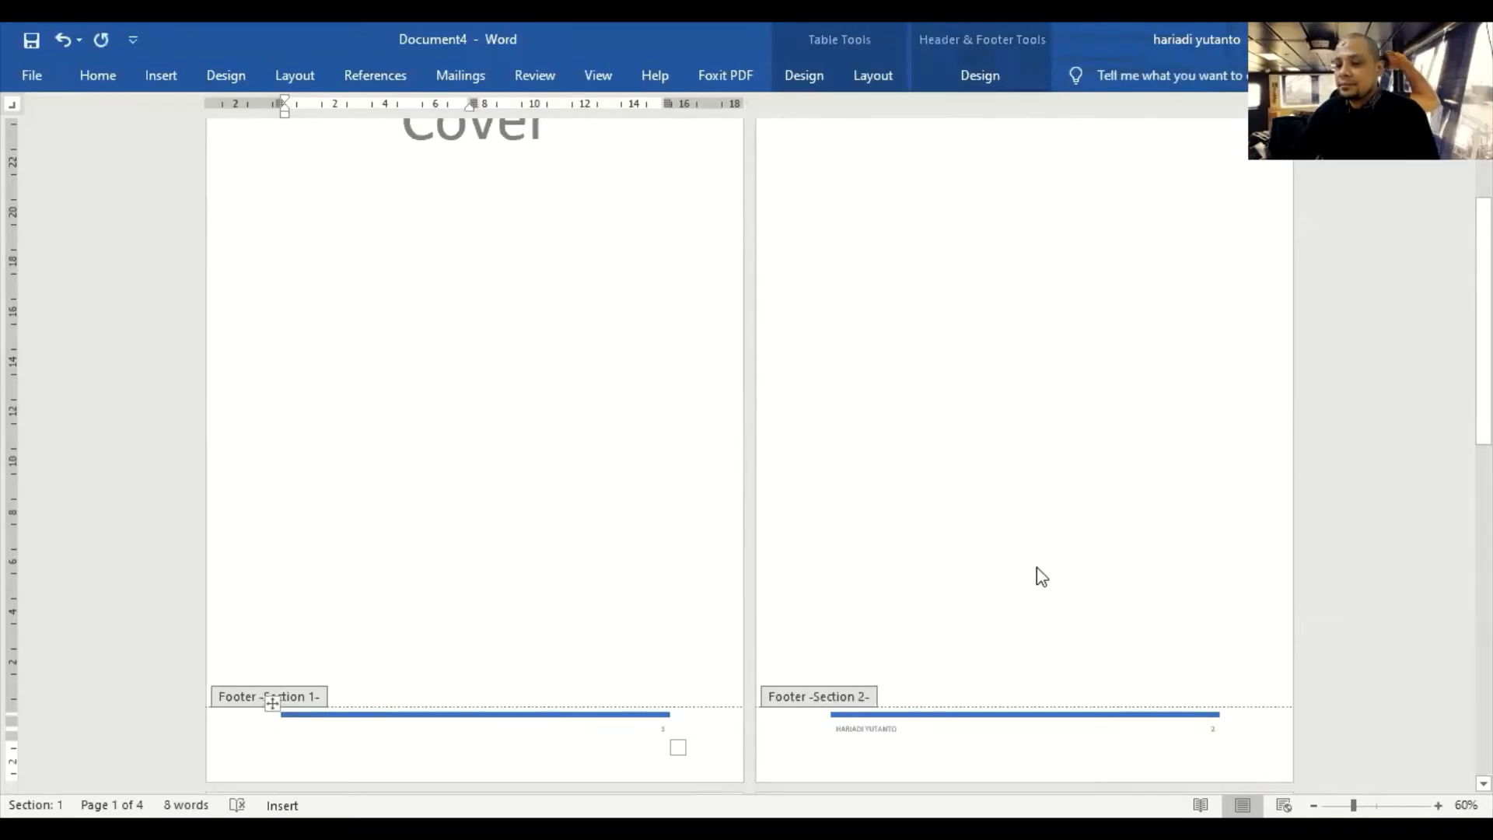
{"action": "key", "text": "ctrl+z"}
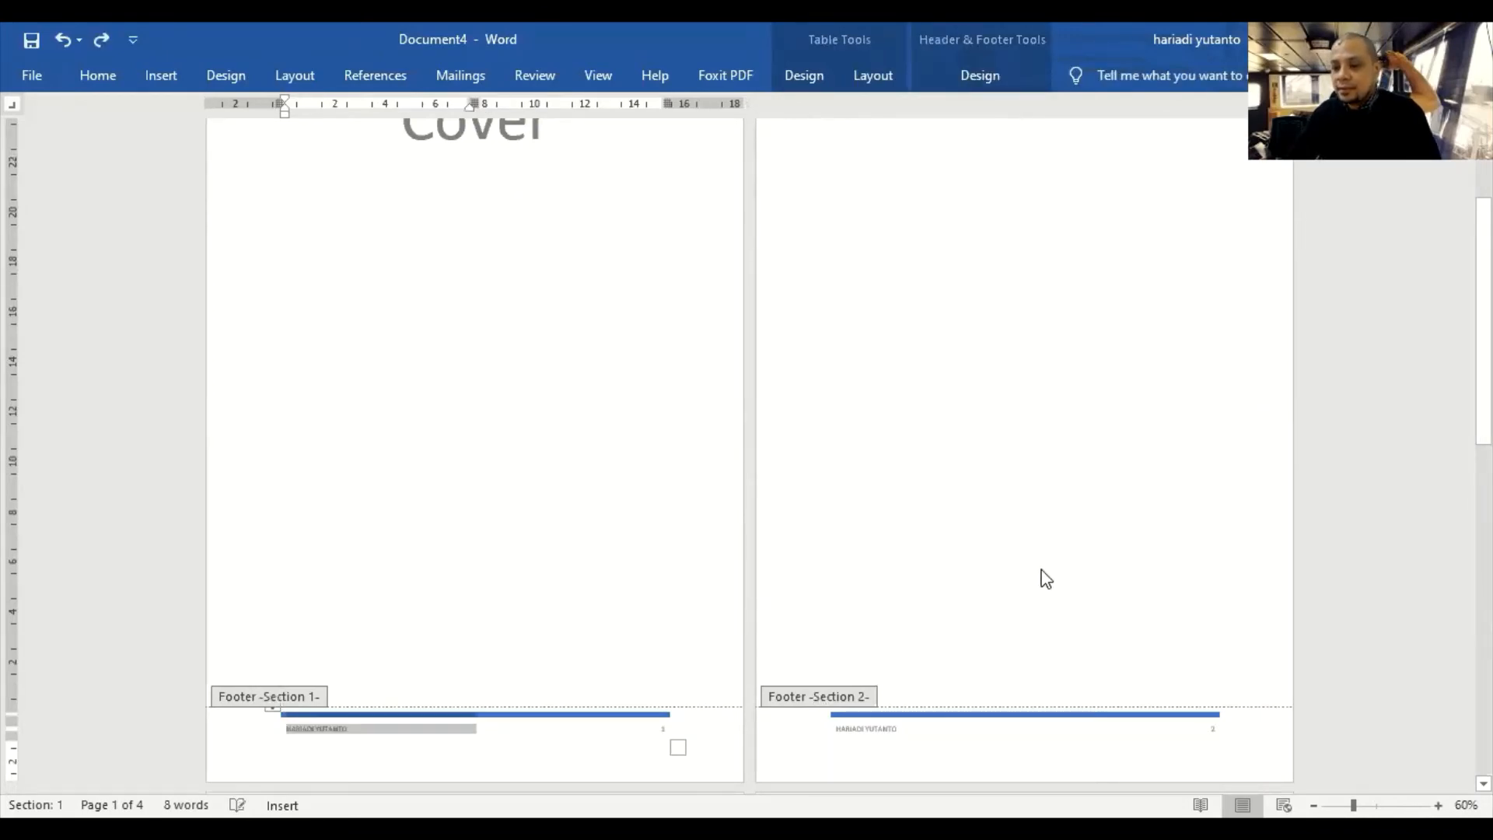
{"action": "key", "text": "ctrl+a"}
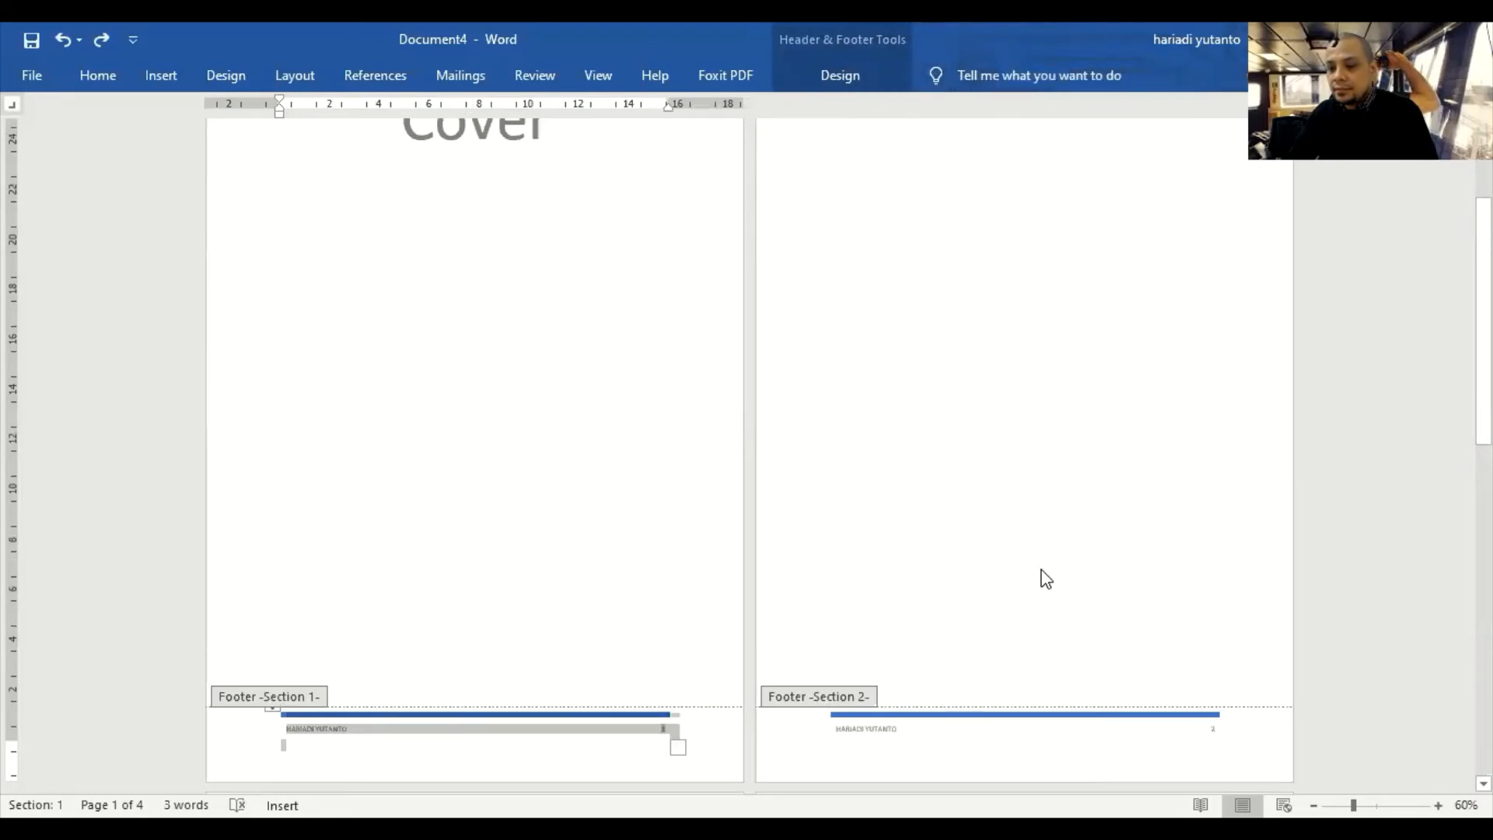
{"action": "key", "text": "Delete"}
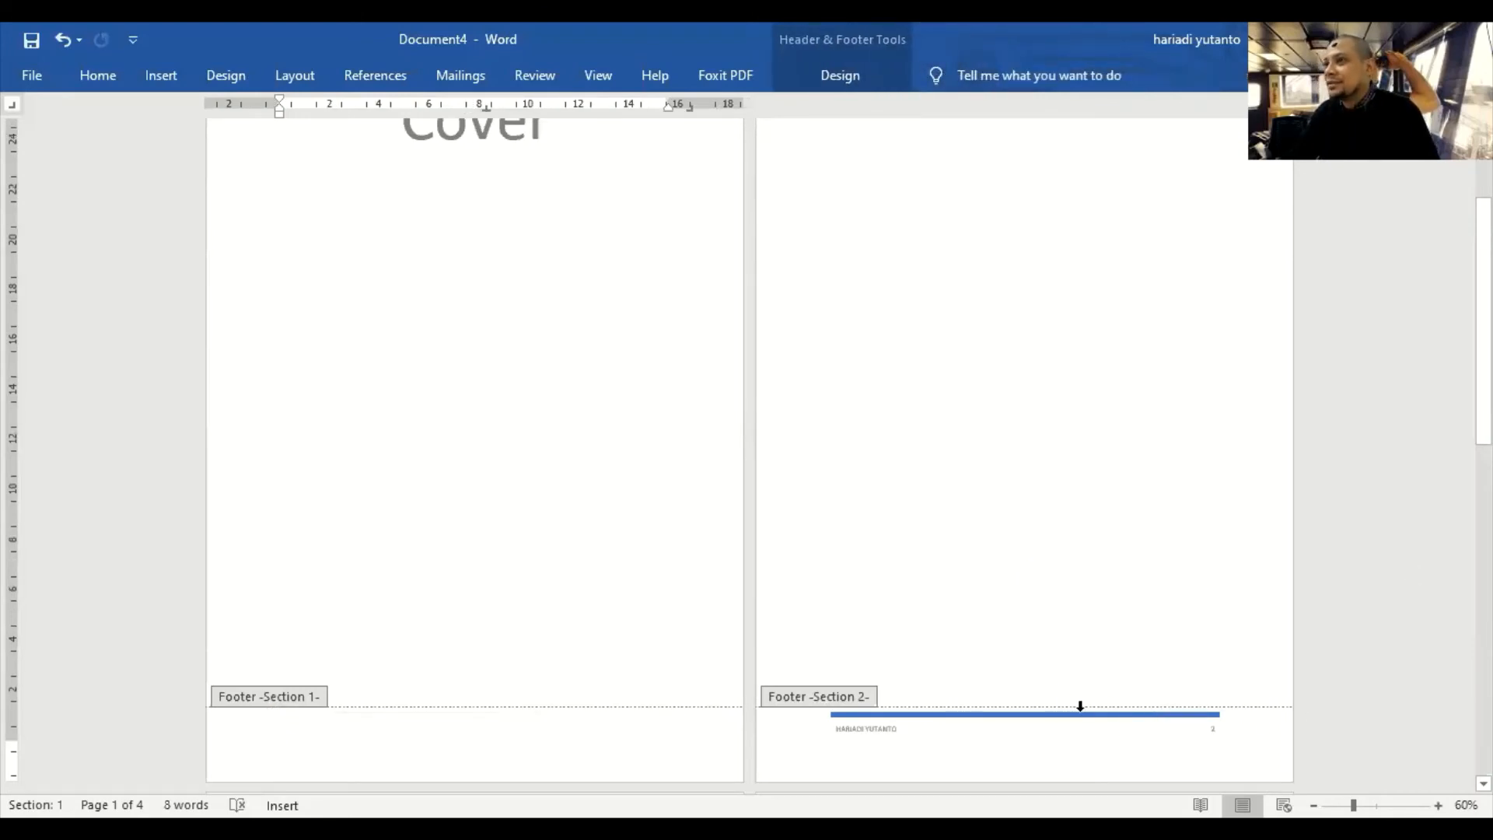
{"action": "double_click", "coordinate": [466, 465]}
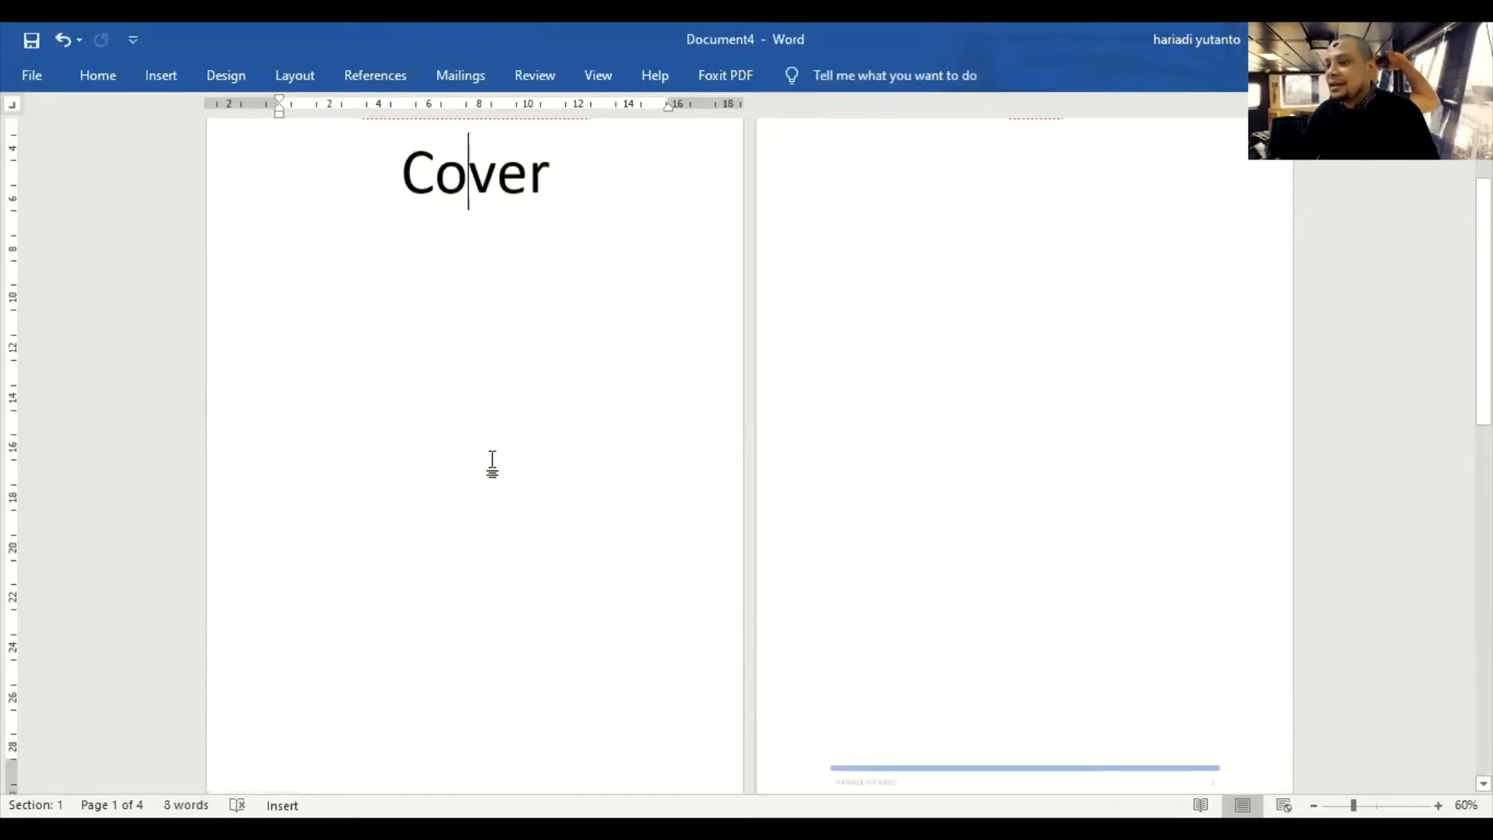
{"action": "scroll", "coordinate": [558, 482], "scroll_direction": "down", "scroll_amount": 5}
{"action": "scroll", "coordinate": [1071, 576], "scroll_direction": "down", "scroll_amount": 5}
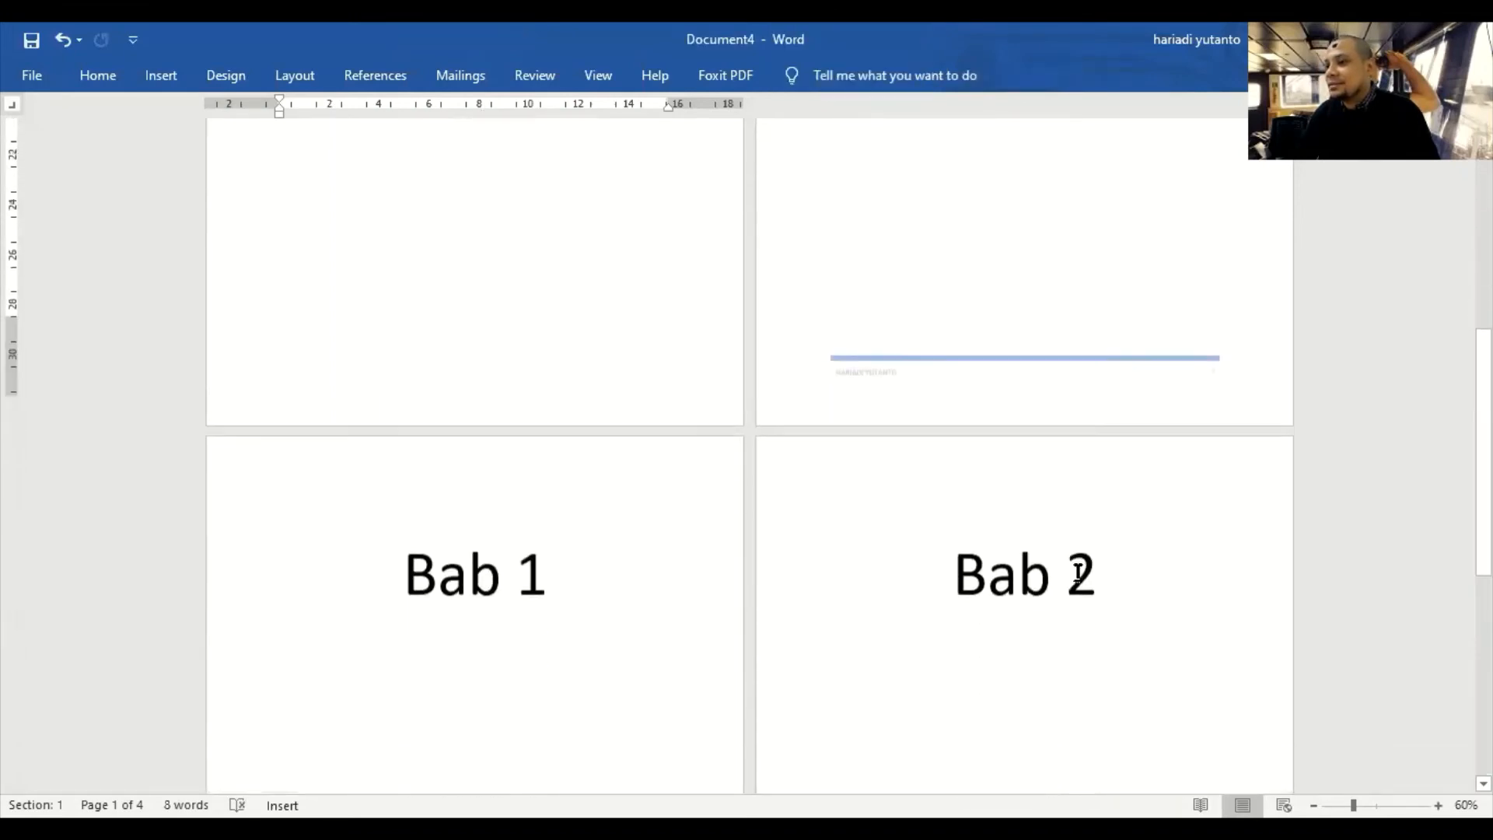
{"action": "scroll", "coordinate": [1073, 573], "scroll_direction": "up", "scroll_amount": 10}
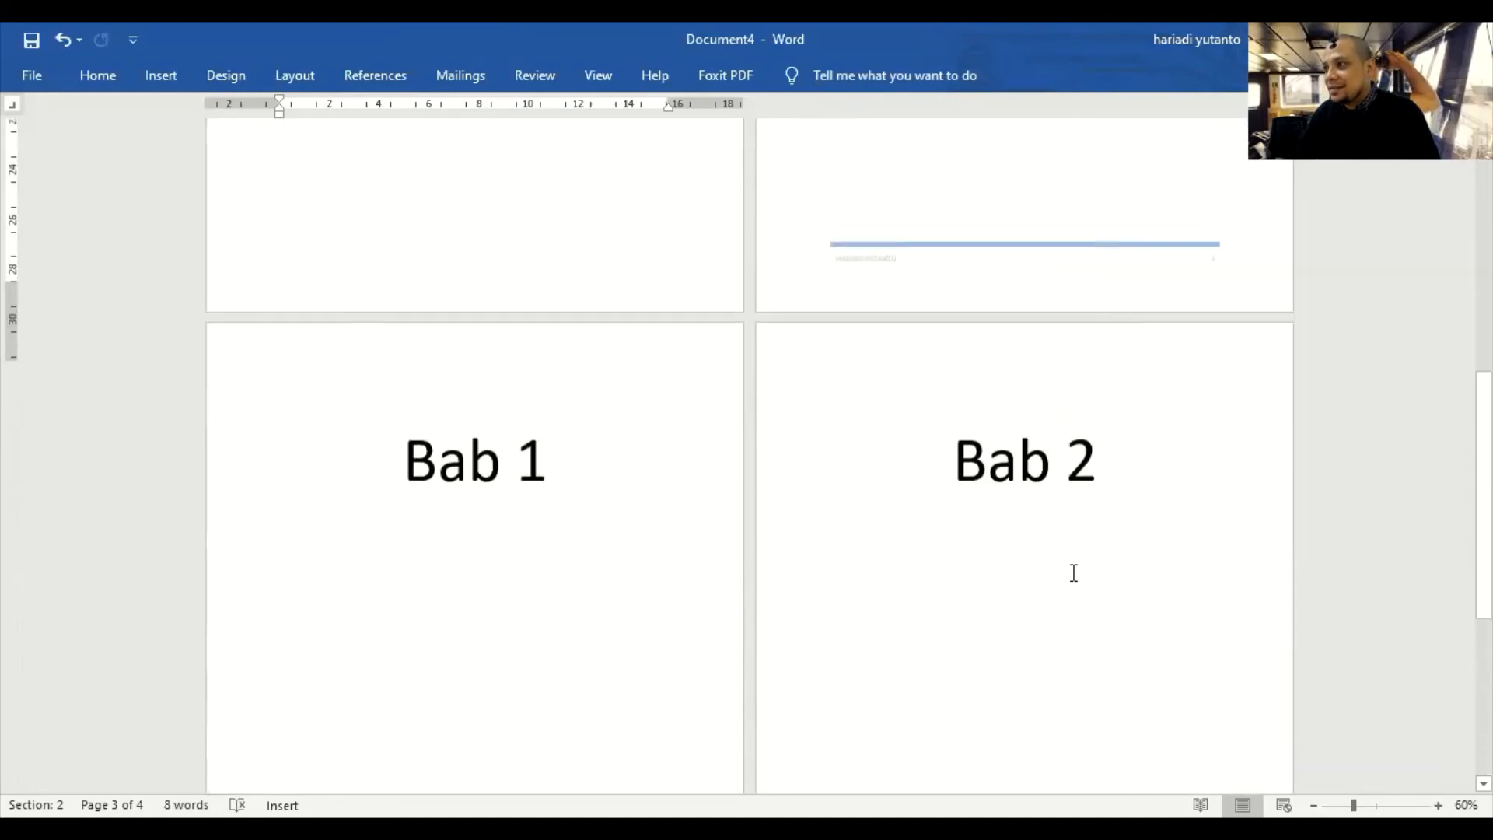
{"action": "scroll", "coordinate": [467, 412], "scroll_direction": "down", "scroll_amount": 2}
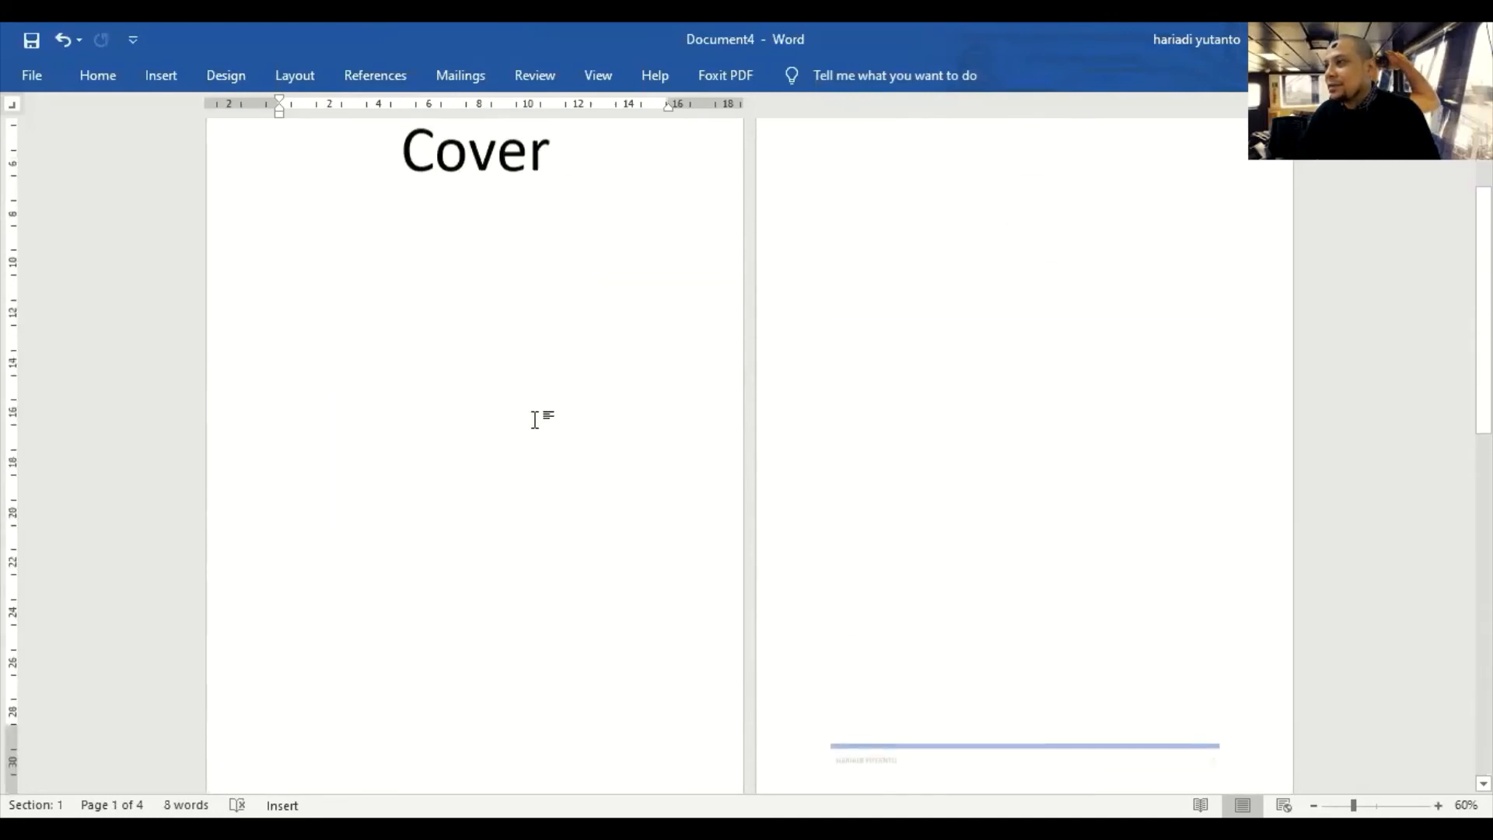
{"action": "scroll", "coordinate": [535, 413], "scroll_direction": "up", "scroll_amount": 2}
- Try Landscape orientation on the Halaman Cover section, and set it back to Portrait
{"action": "left_click", "coordinate": [552, 338]}
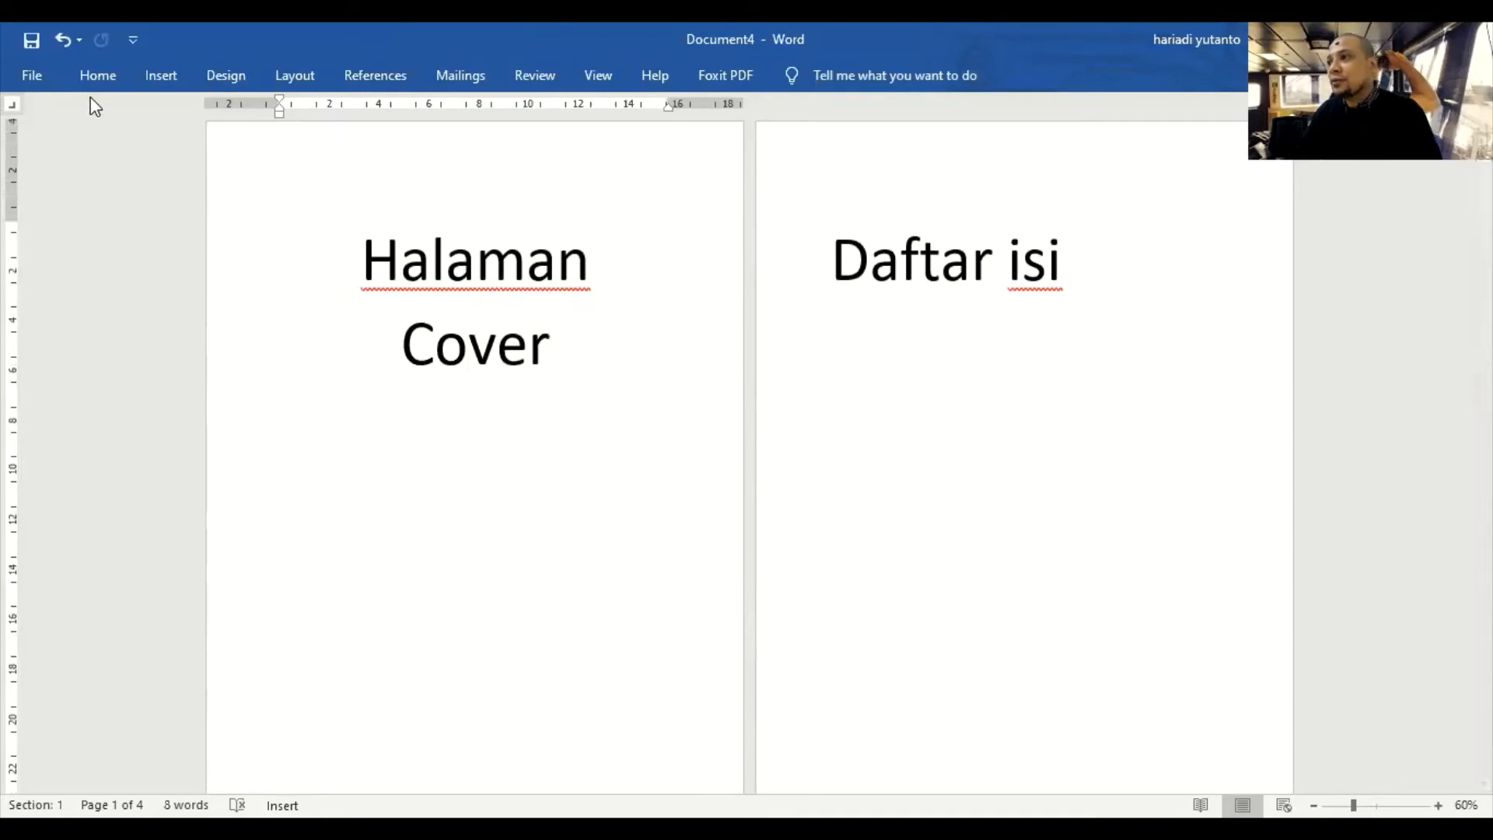
{"action": "left_click", "coordinate": [97, 70]}
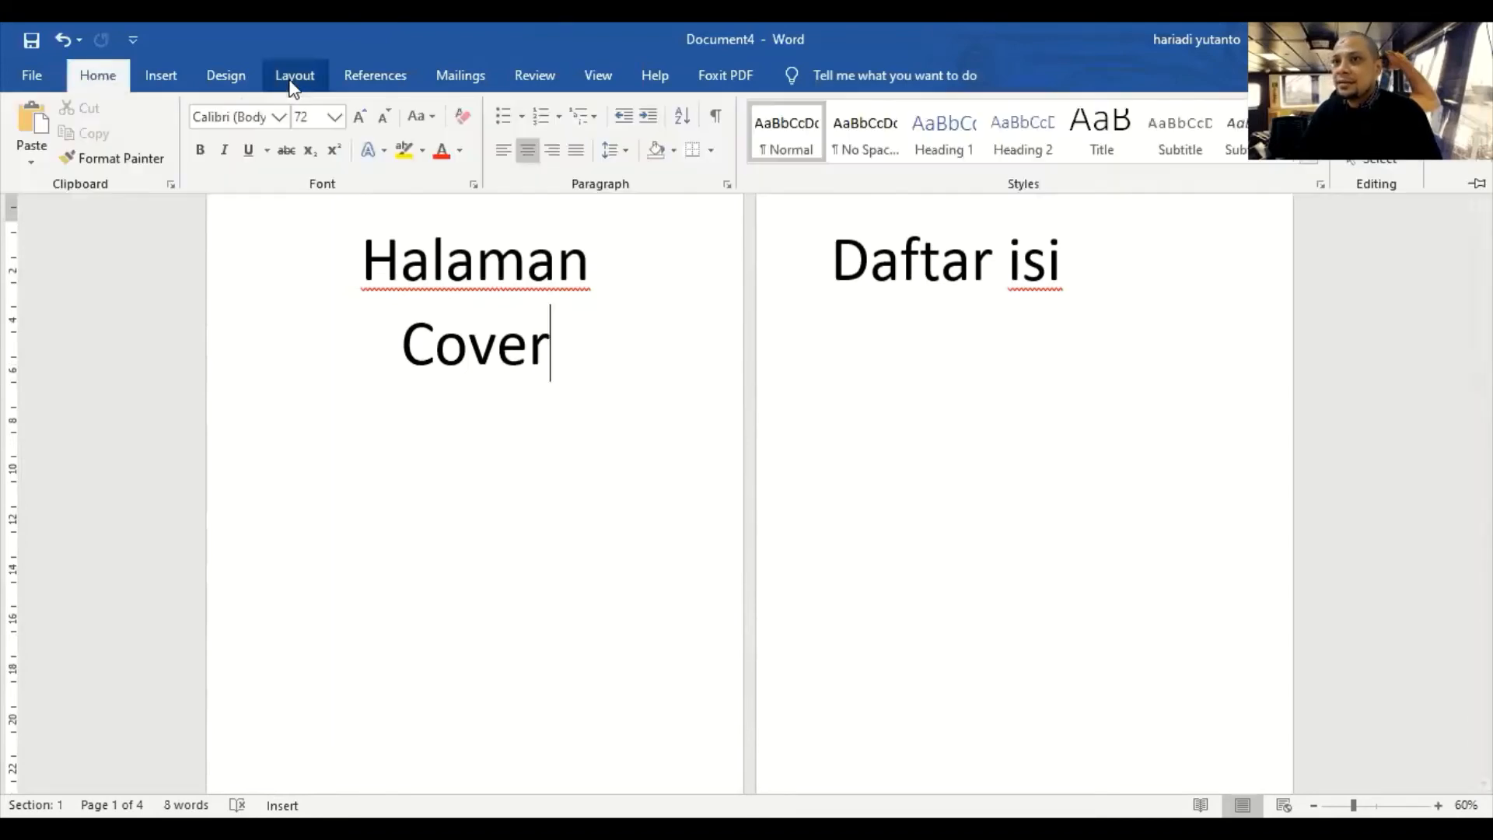
{"action": "left_click", "coordinate": [292, 78]}
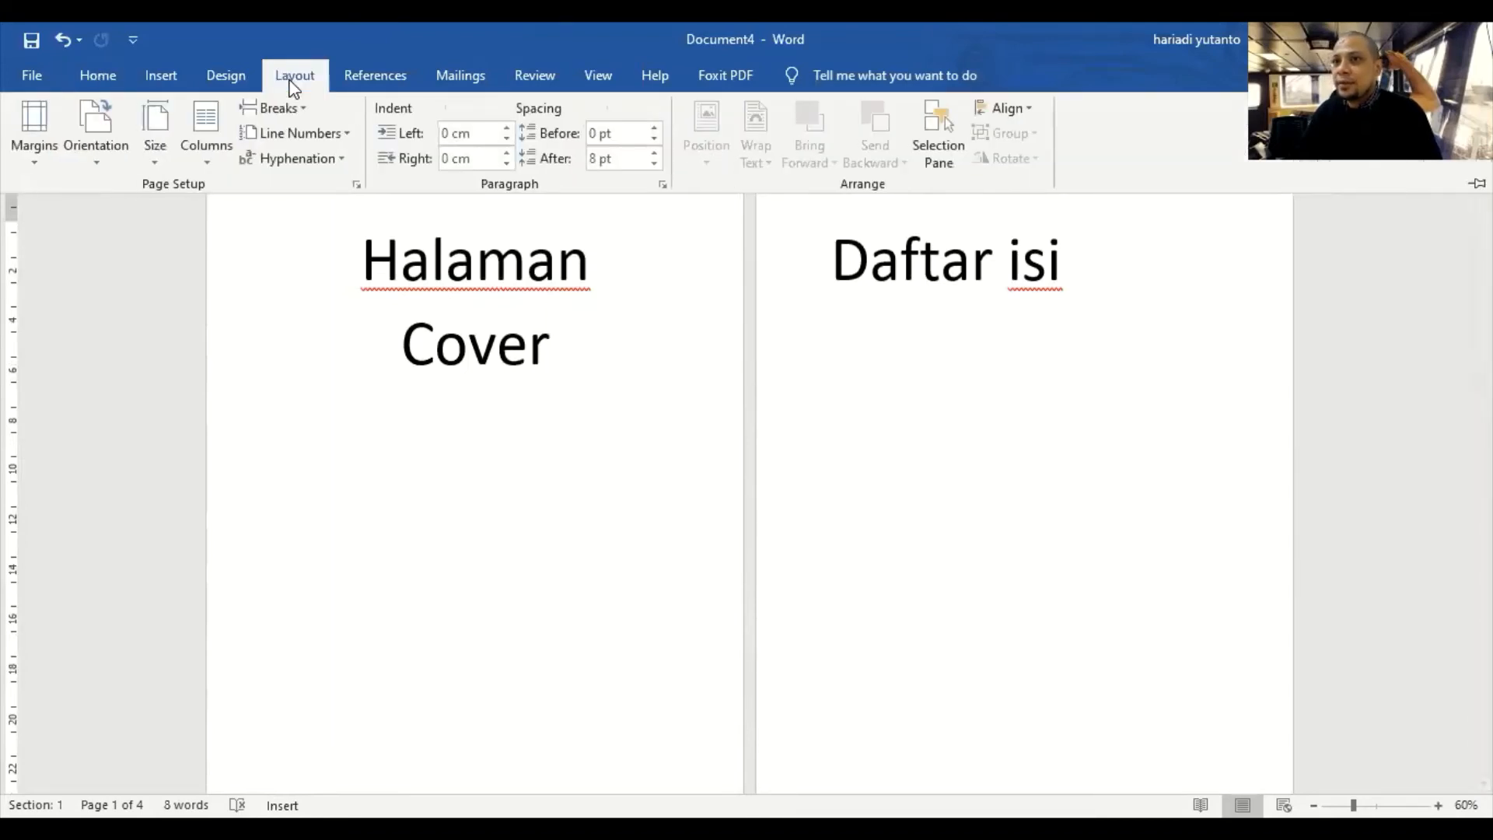
{"action": "left_click", "coordinate": [94, 165]}
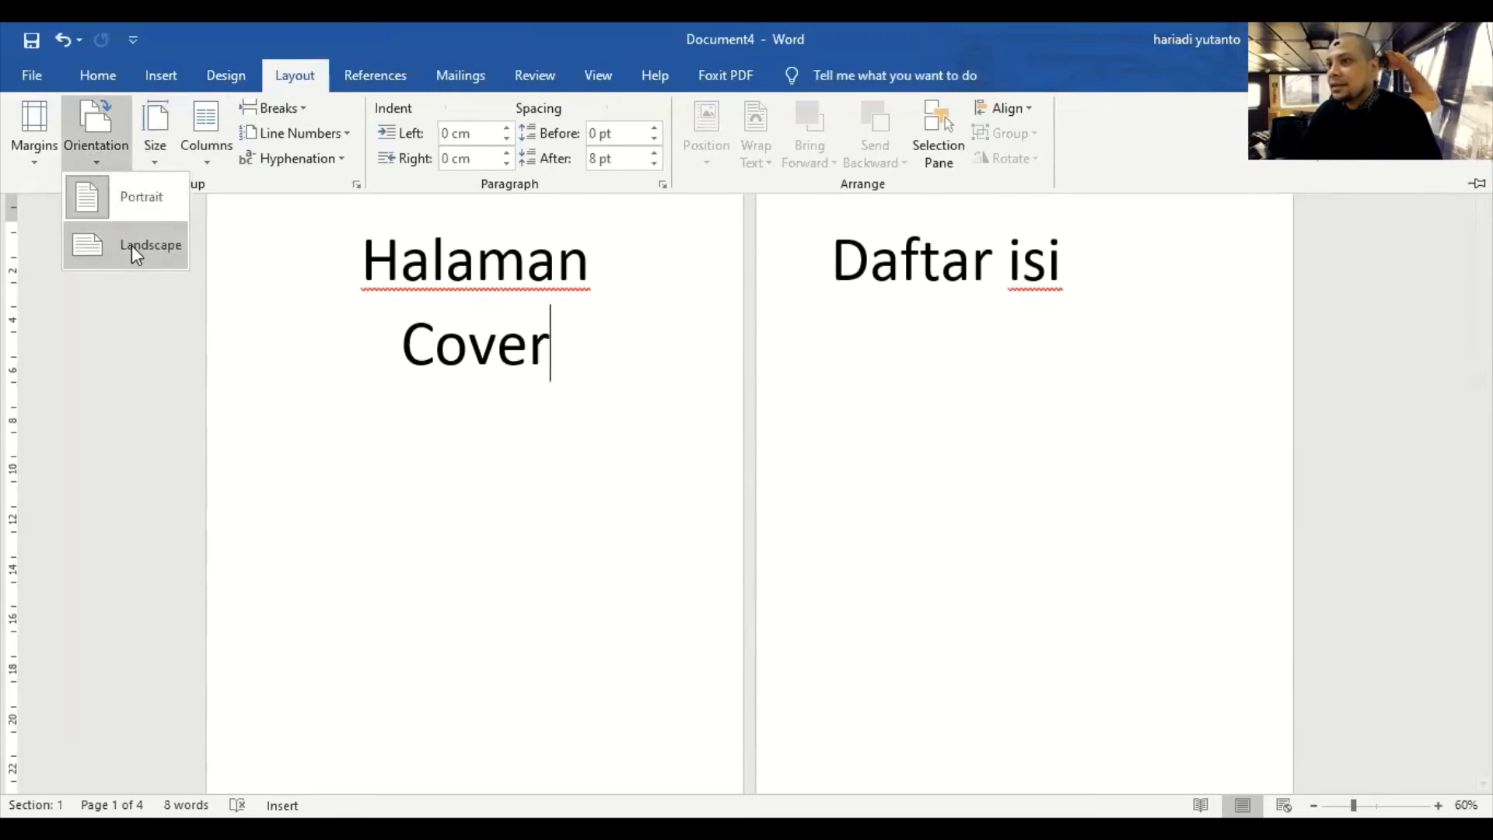
{"action": "left_click", "coordinate": [132, 245]}
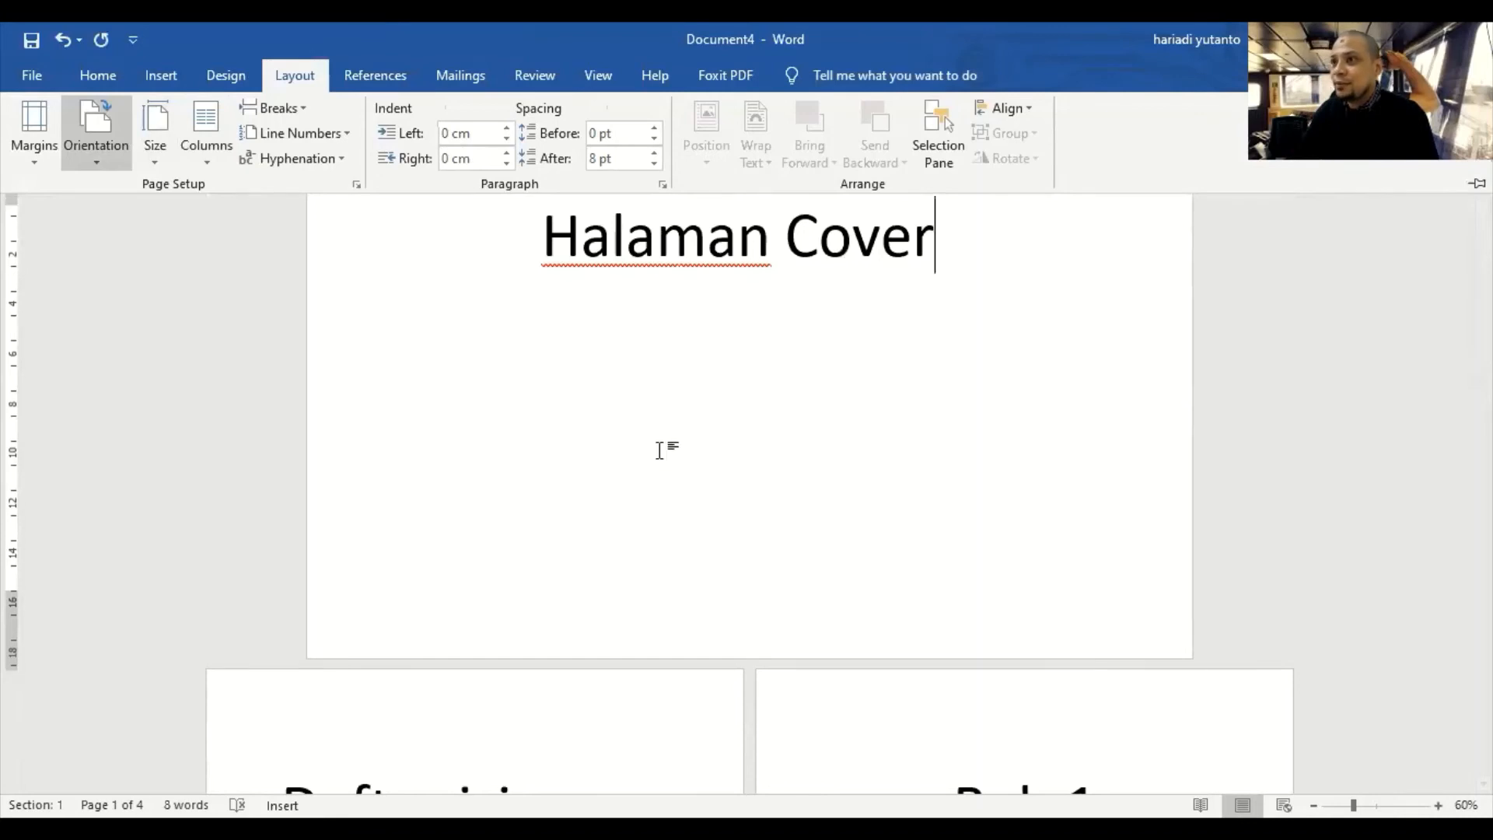
{"action": "scroll", "coordinate": [667, 467], "scroll_direction": "down", "scroll_amount": 3}
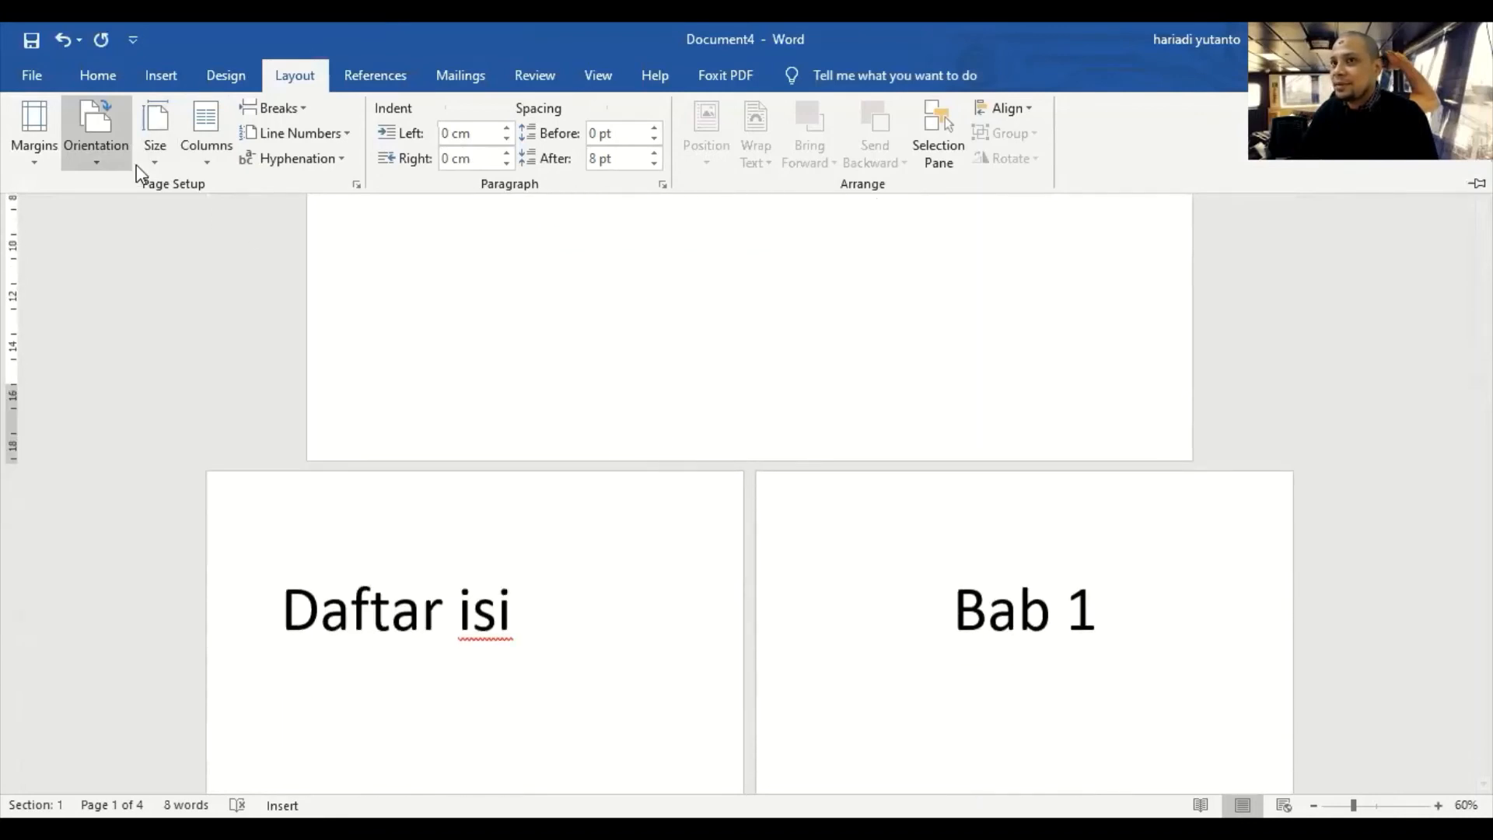
{"action": "left_click", "coordinate": [110, 194]}
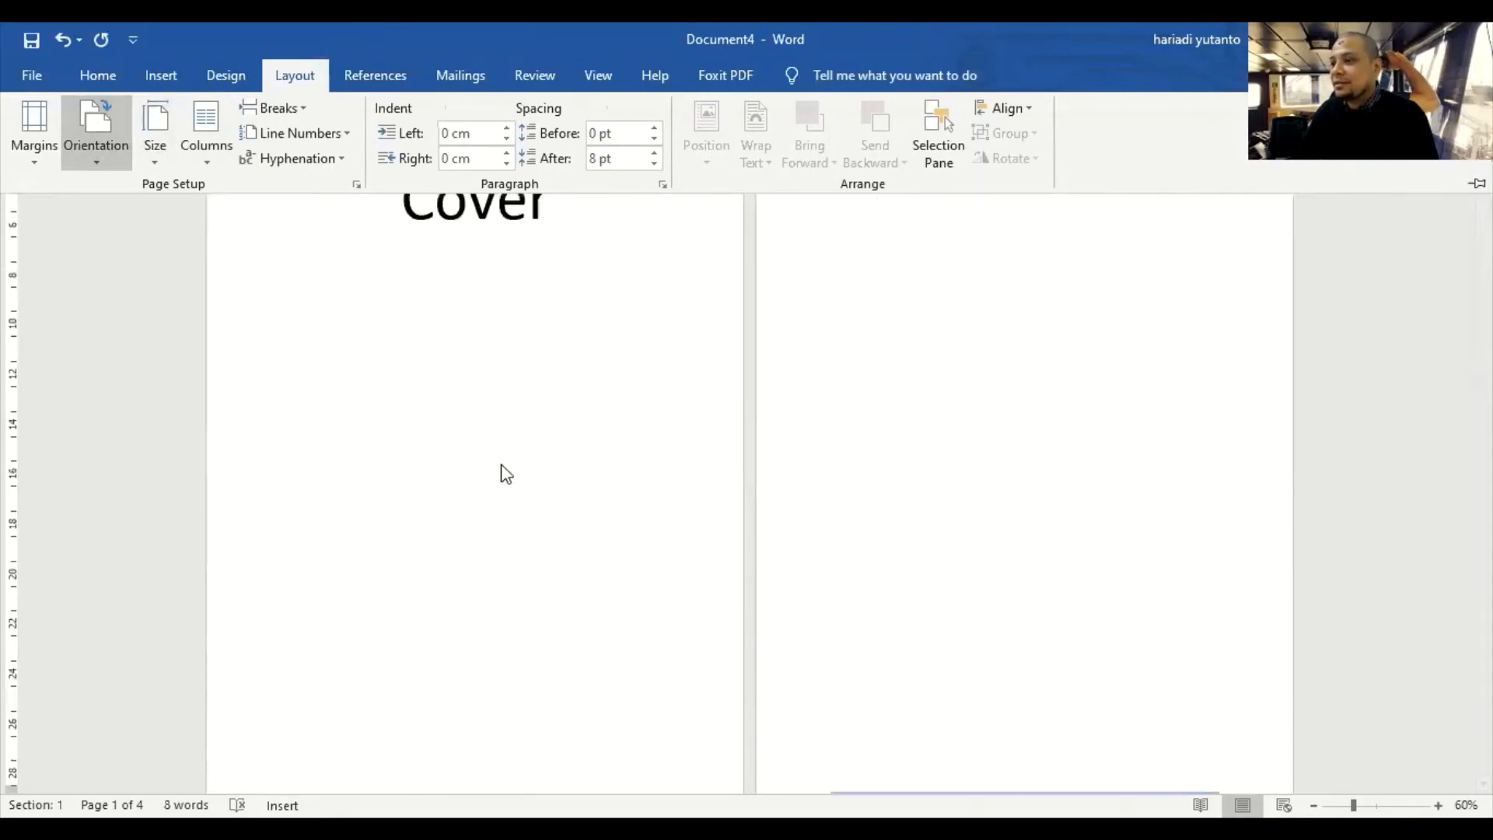
{"action": "scroll", "coordinate": [506, 471], "scroll_direction": "up", "scroll_amount": 3}
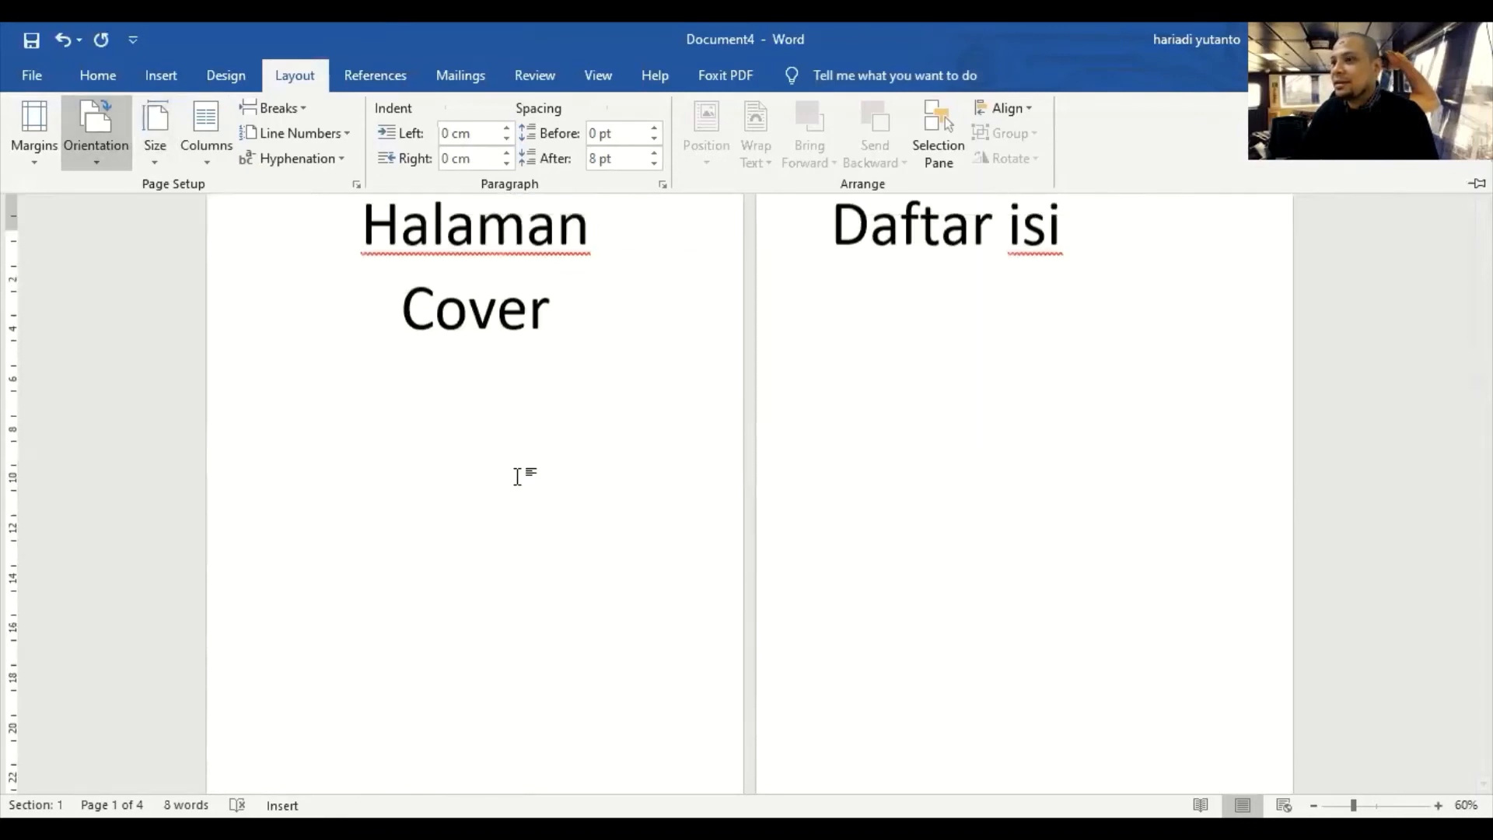
- Try Landscape orientation on section 2 from the Daftar isi page, check its pages, and return the section to Portrait
{"action": "left_click", "coordinate": [1073, 275]}
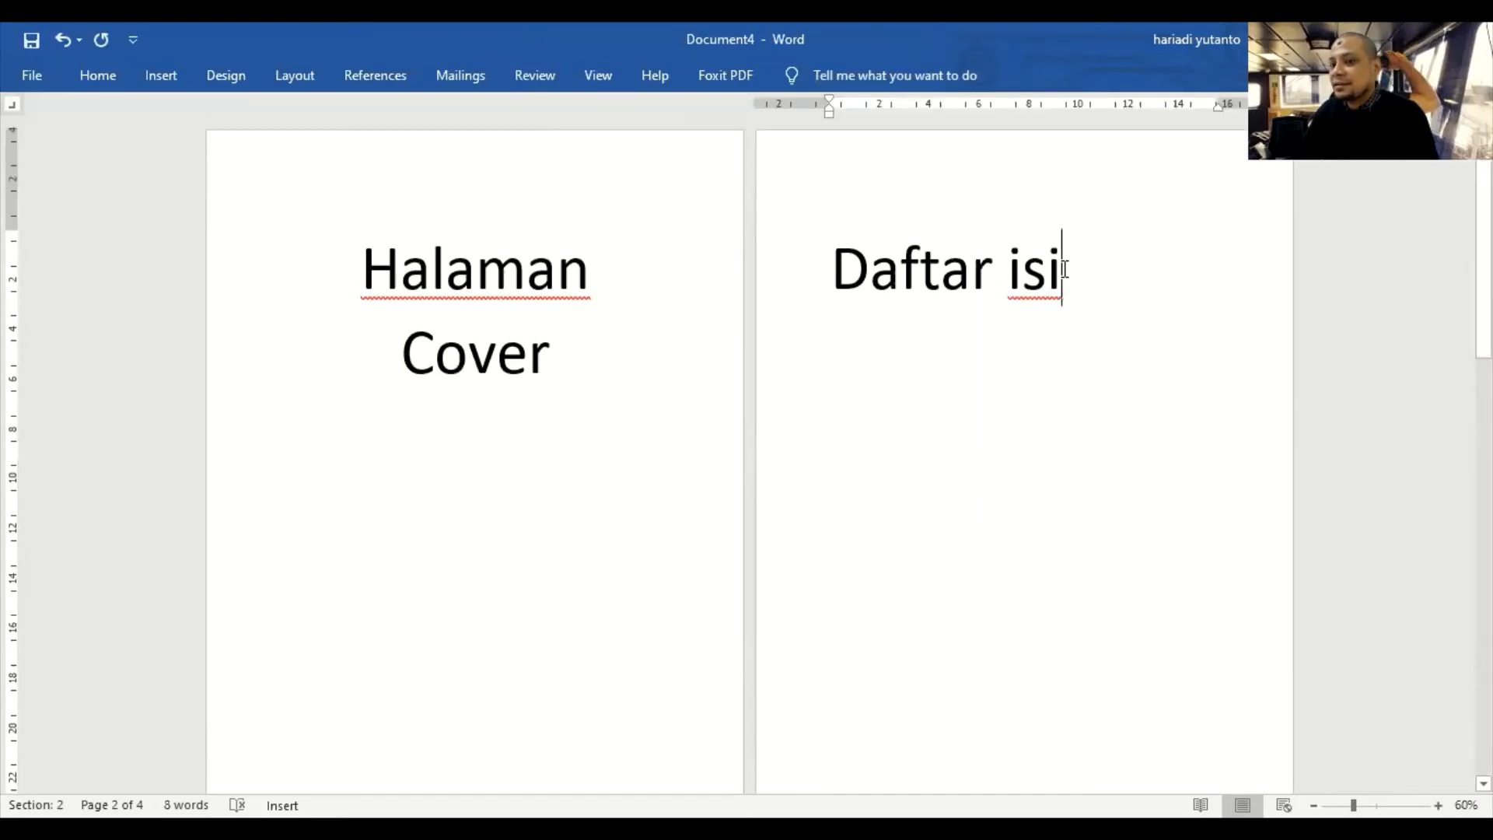
{"action": "left_click", "coordinate": [281, 81]}
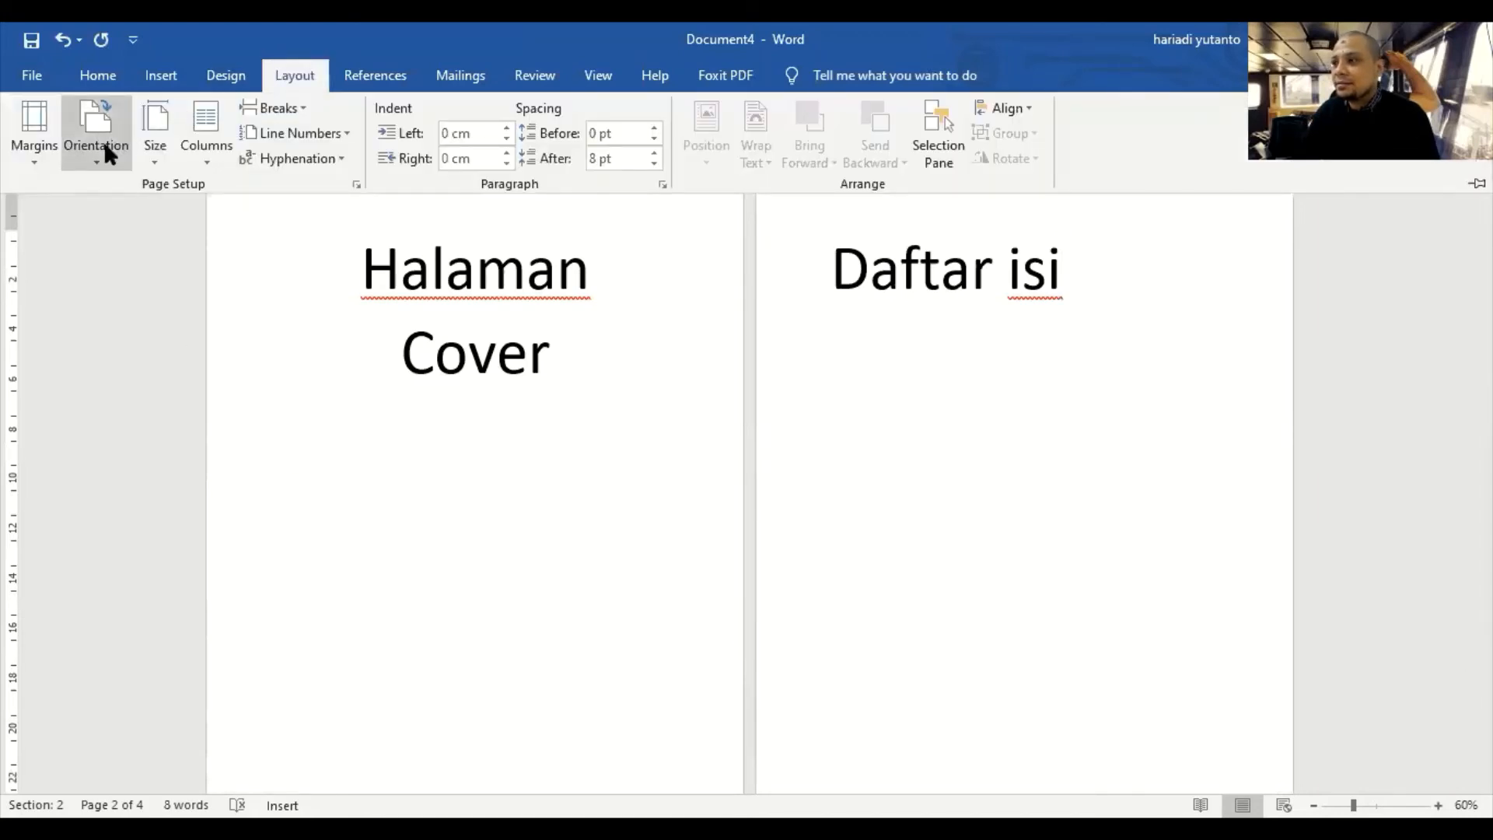
{"action": "left_click", "coordinate": [104, 143]}
{"action": "left_click", "coordinate": [106, 239]}
{"action": "scroll", "coordinate": [562, 352], "scroll_direction": "down", "scroll_amount": 14}
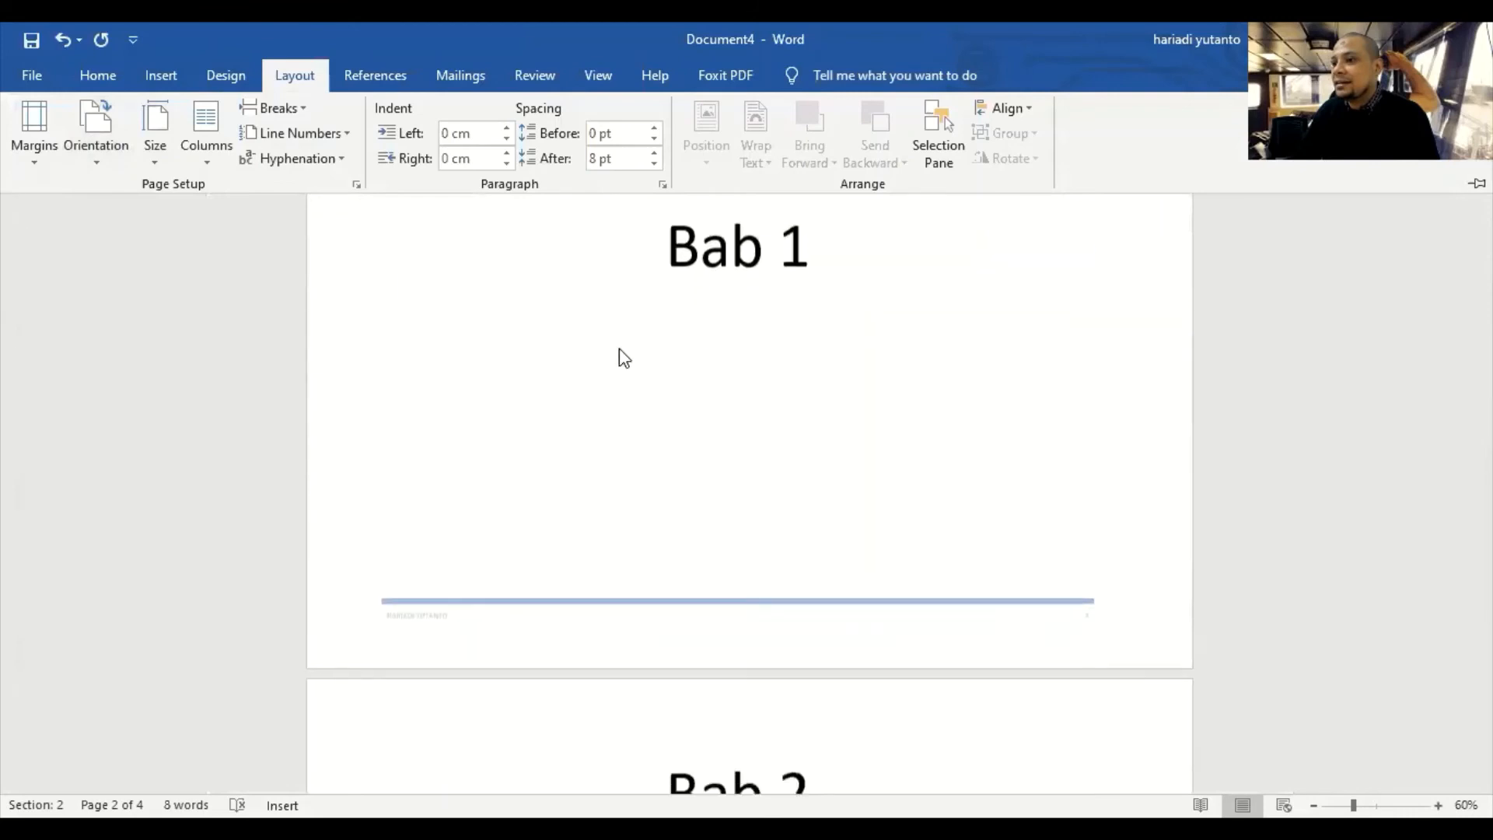
{"action": "scroll", "coordinate": [625, 358], "scroll_direction": "down", "scroll_amount": 5}
{"action": "scroll", "coordinate": [632, 353], "scroll_direction": "up", "scroll_amount": 9}
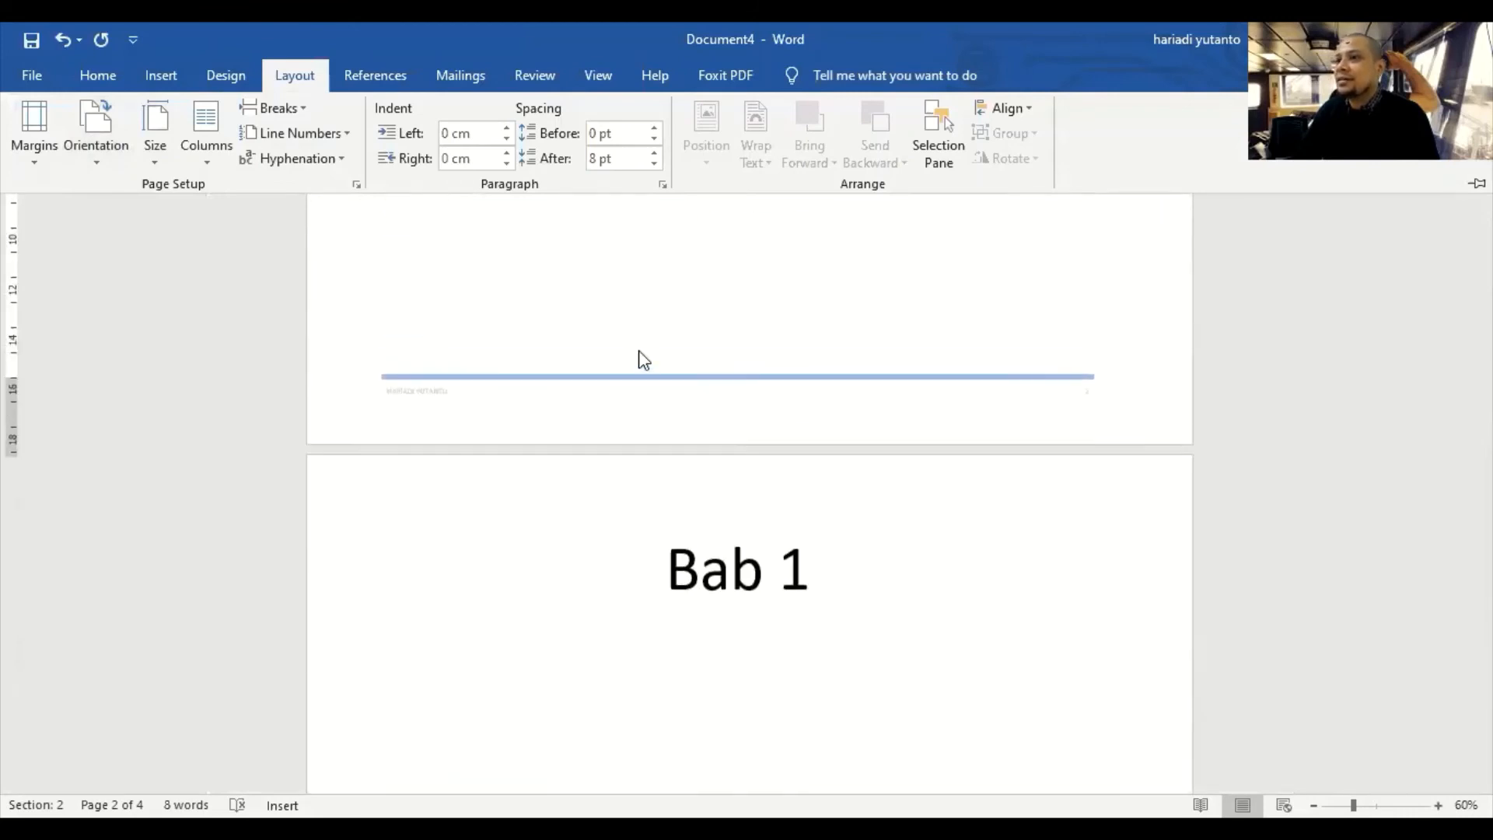
{"action": "scroll", "coordinate": [643, 359], "scroll_direction": "up", "scroll_amount": 8}
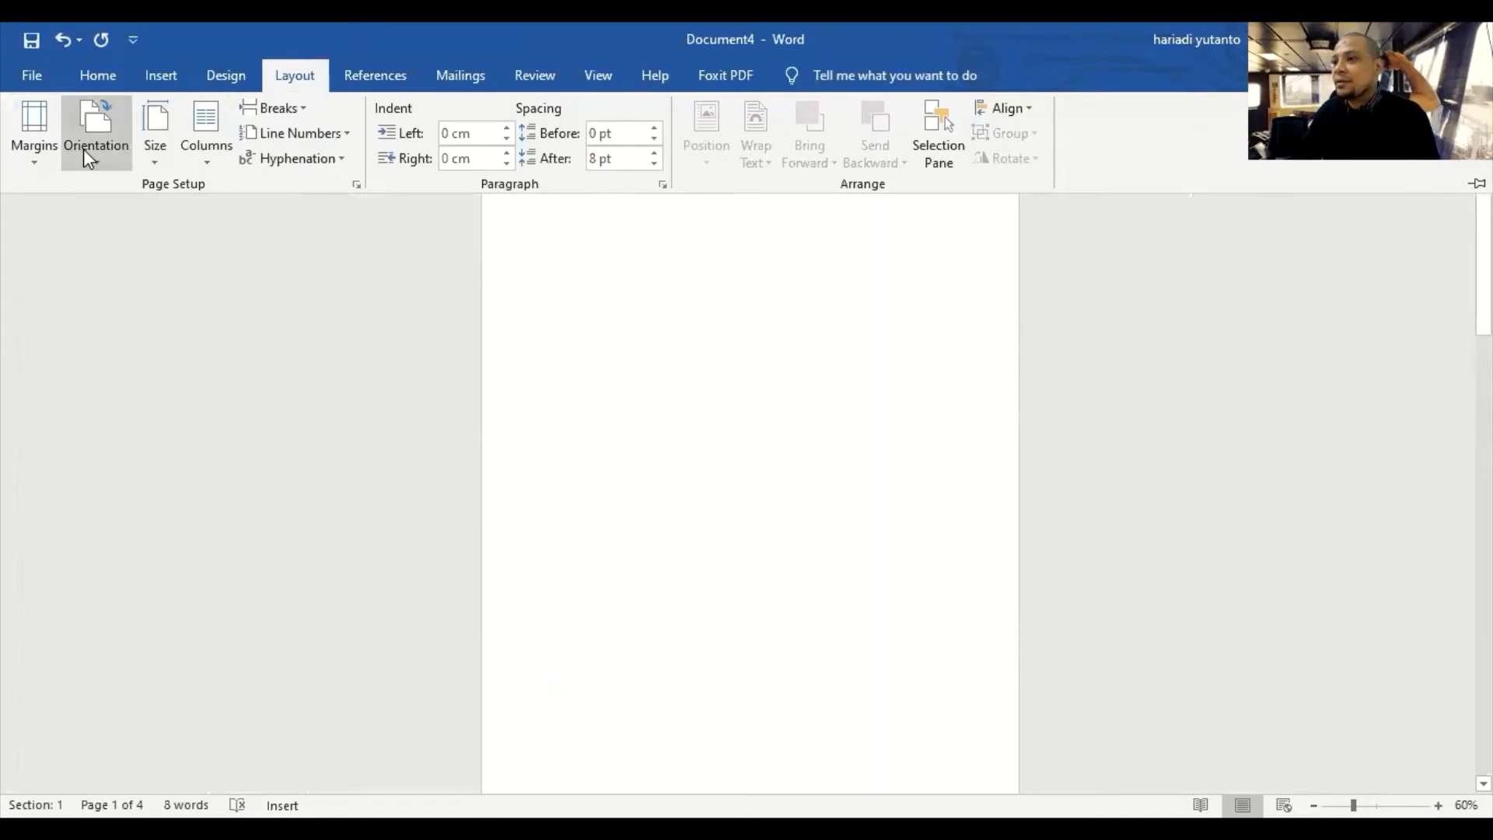
{"action": "scroll", "coordinate": [492, 405], "scroll_direction": "down", "scroll_amount": 5}
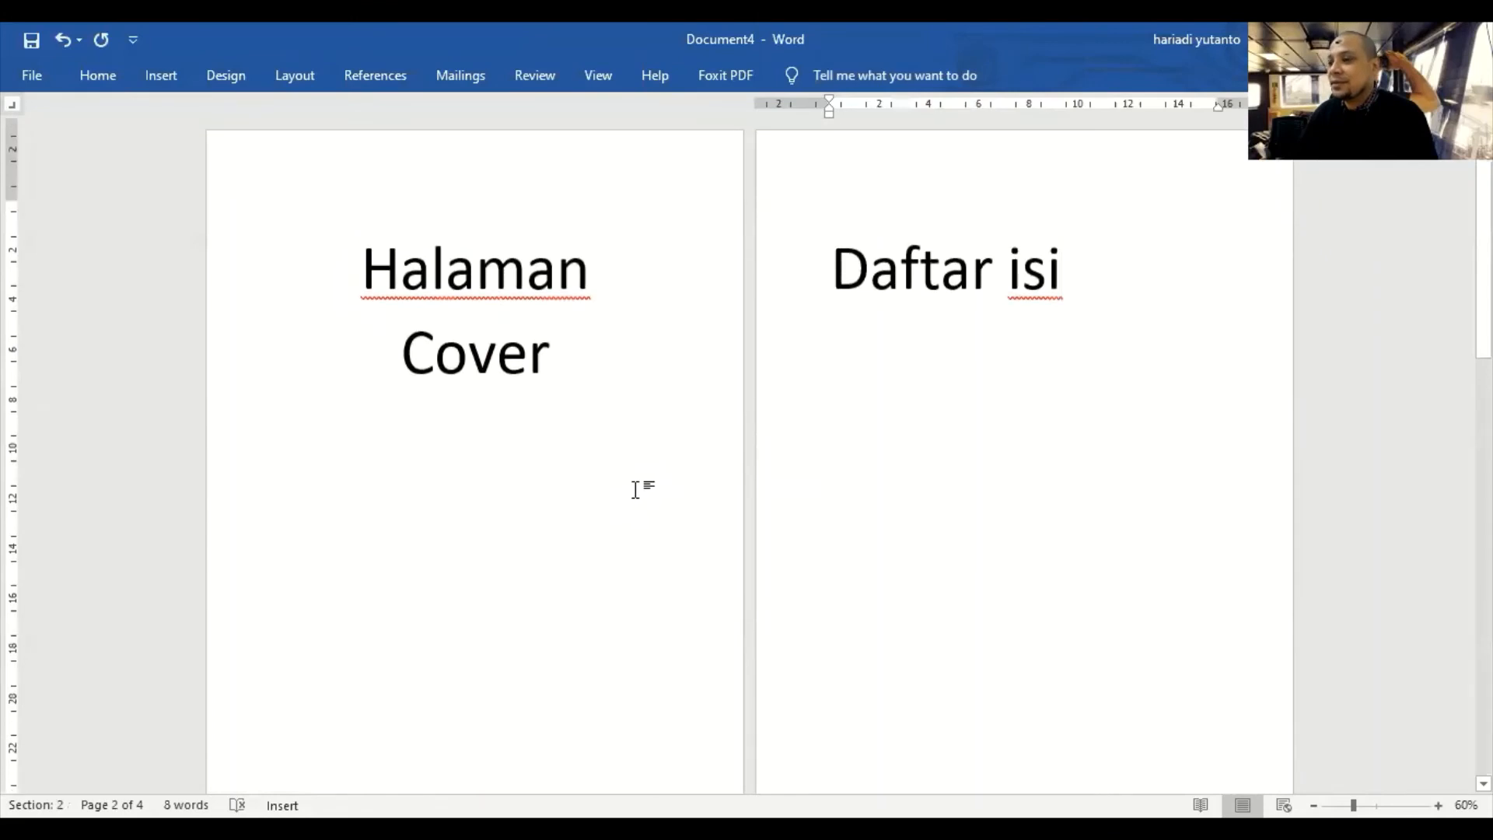
- Examine the page numbers in the footers of the Daftar isi and Bab 1 pages
{"action": "scroll", "coordinate": [633, 490], "scroll_direction": "down", "scroll_amount": 3}
{"action": "scroll", "coordinate": [938, 598], "scroll_direction": "up", "scroll_amount": 1}
{"action": "scroll", "coordinate": [938, 598], "scroll_direction": "up", "scroll_amount": 1}
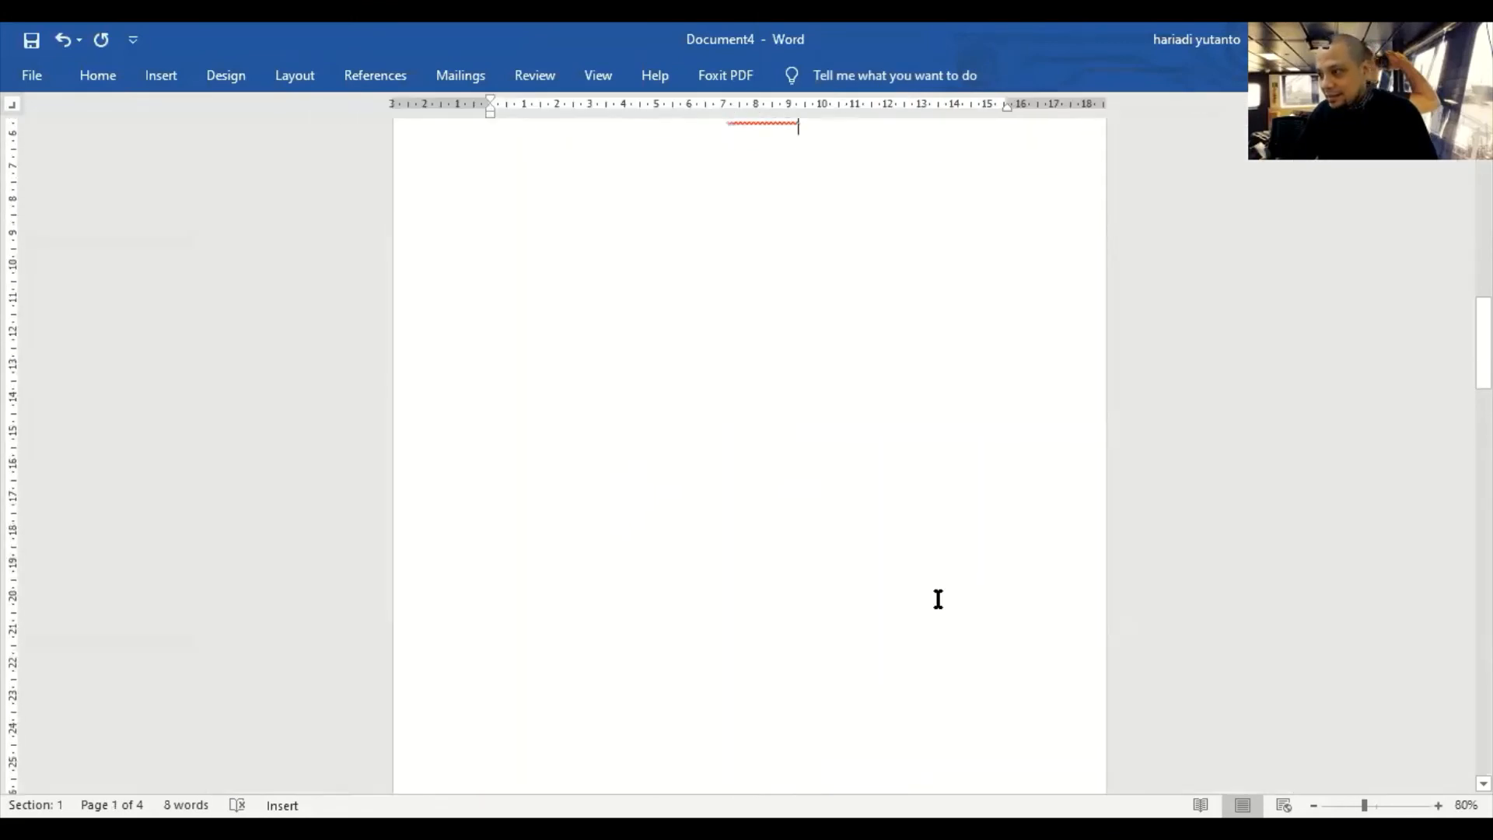
{"action": "scroll", "coordinate": [938, 599], "scroll_direction": "down", "scroll_amount": 5}
{"action": "scroll", "coordinate": [938, 599], "scroll_direction": "down", "scroll_amount": 3}
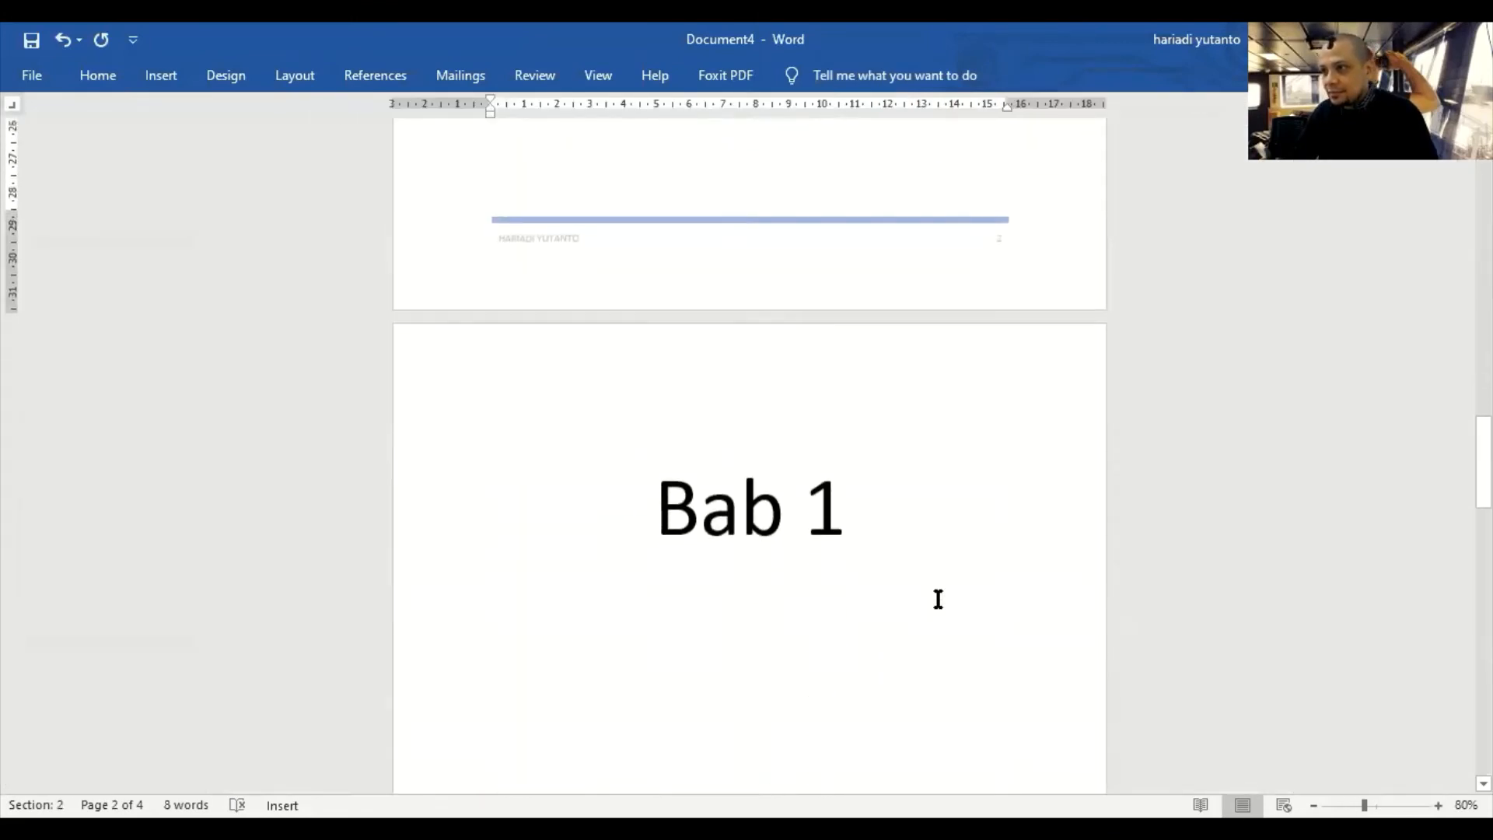
{"action": "scroll", "coordinate": [938, 600], "scroll_direction": "up", "scroll_amount": 6}
{"action": "scroll", "coordinate": [830, 416], "scroll_direction": "up", "scroll_amount": 1}
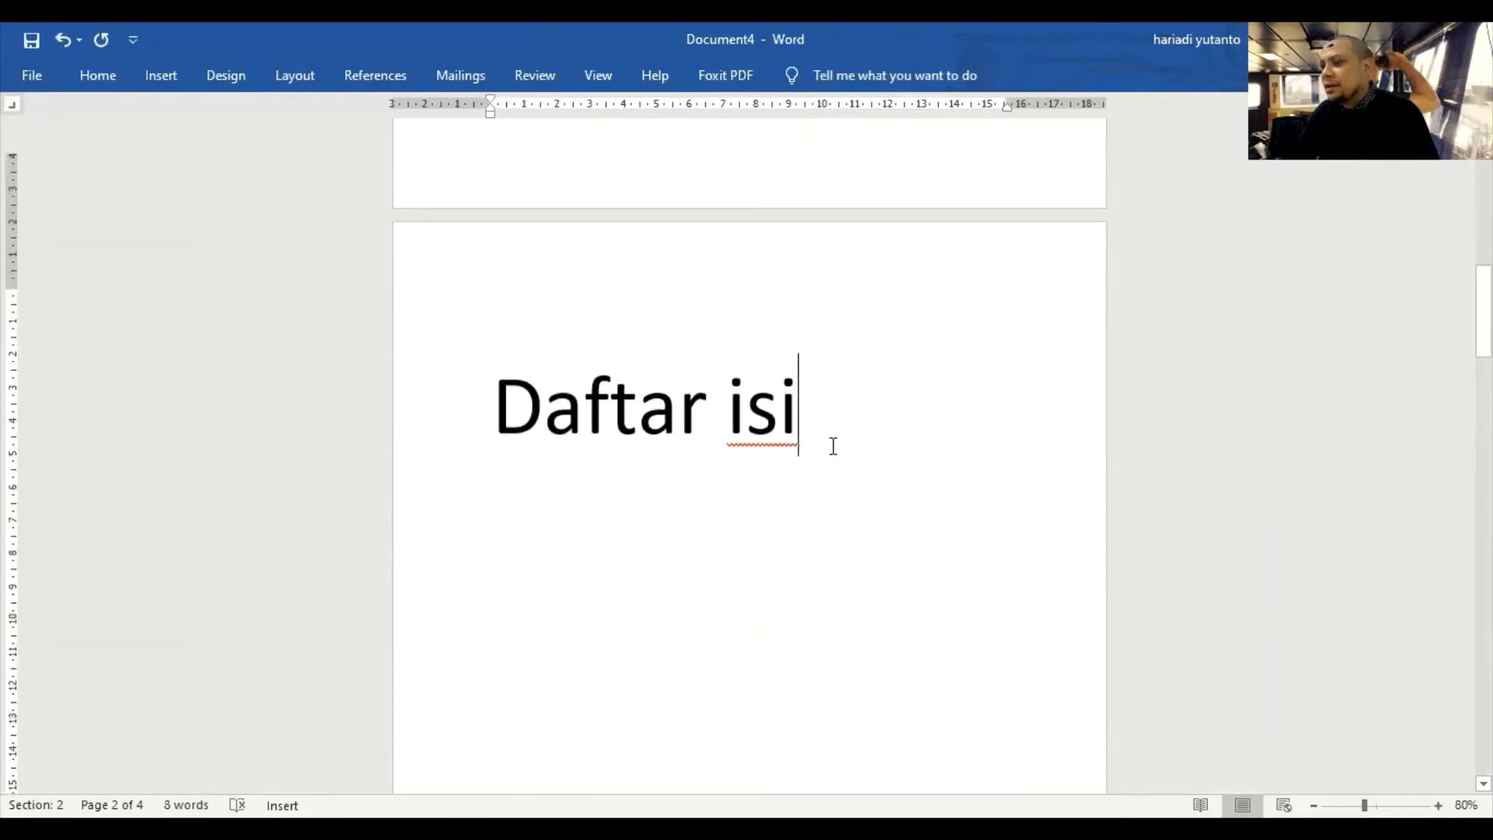
{"action": "scroll", "coordinate": [918, 517], "scroll_direction": "down", "scroll_amount": 6}
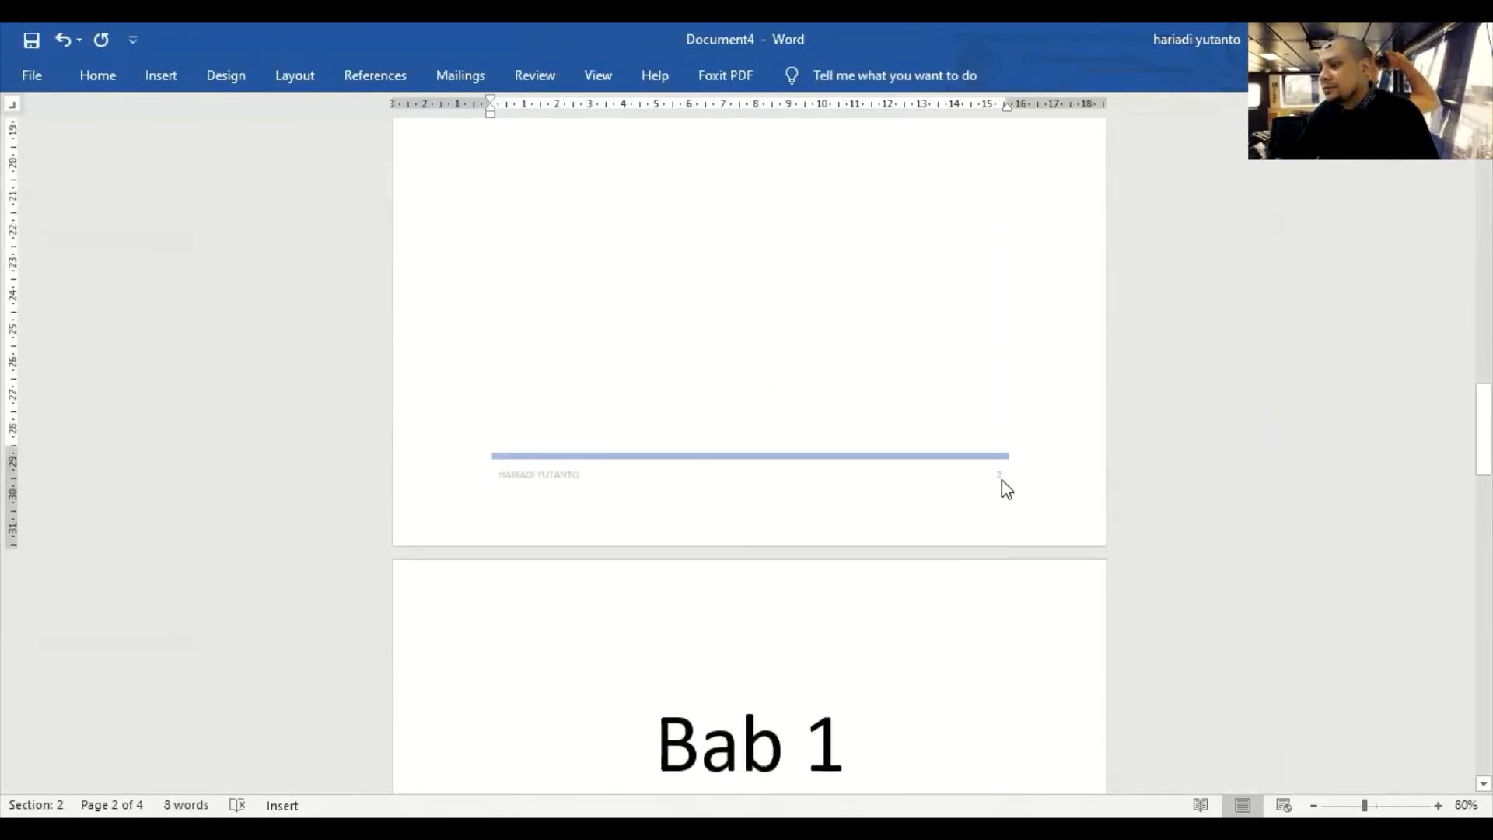
{"action": "scroll", "coordinate": [972, 488], "scroll_direction": "down", "scroll_amount": 6}
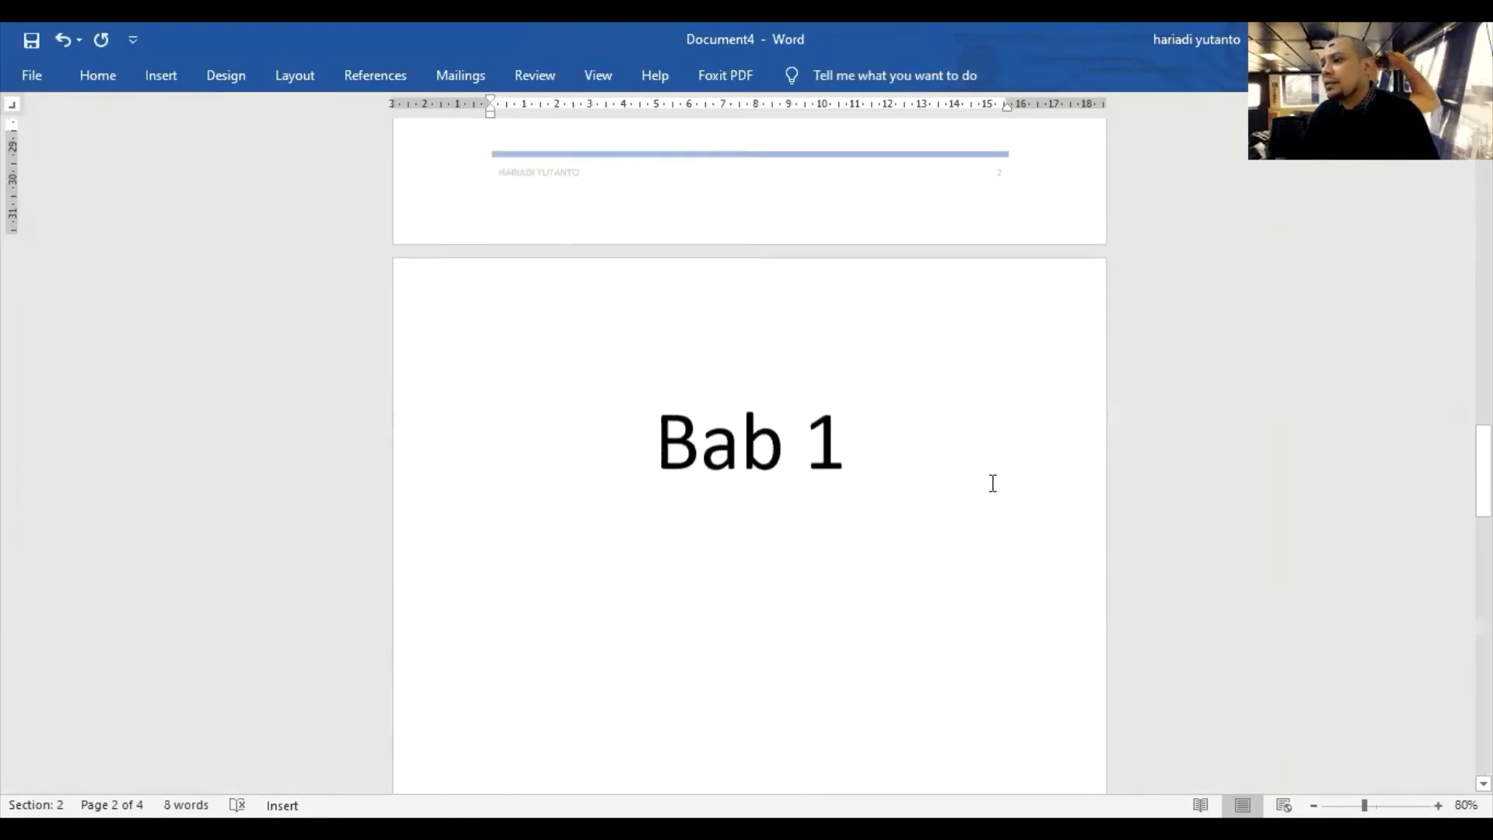
{"action": "scroll", "coordinate": [993, 483], "scroll_direction": "down", "scroll_amount": 4}
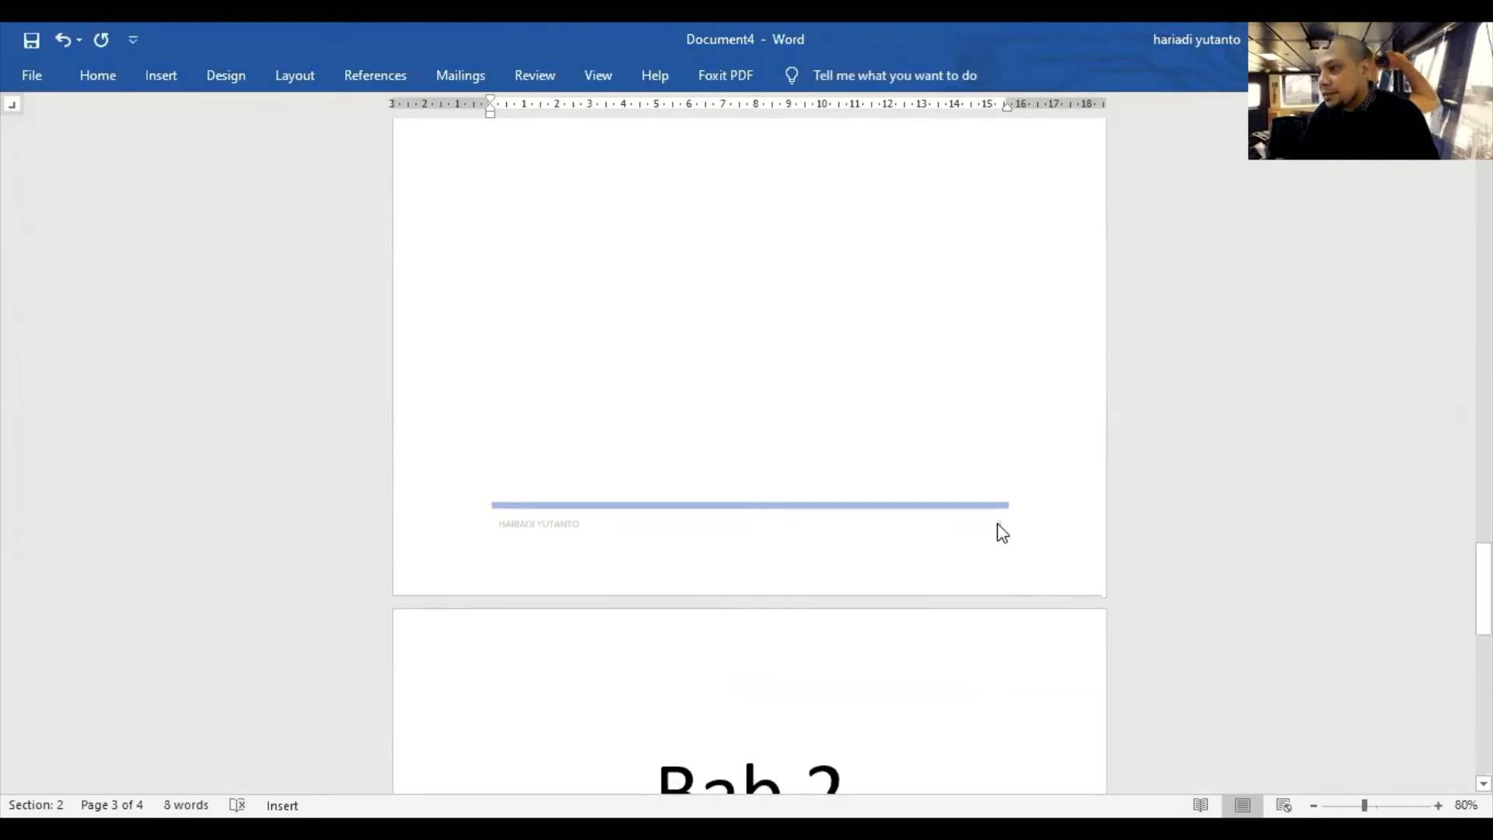
- Enlarge the font size of the page number in the section 2 footer, return to the body text, and check the other section 2 pages
{"action": "double_click", "coordinate": [1005, 525]}
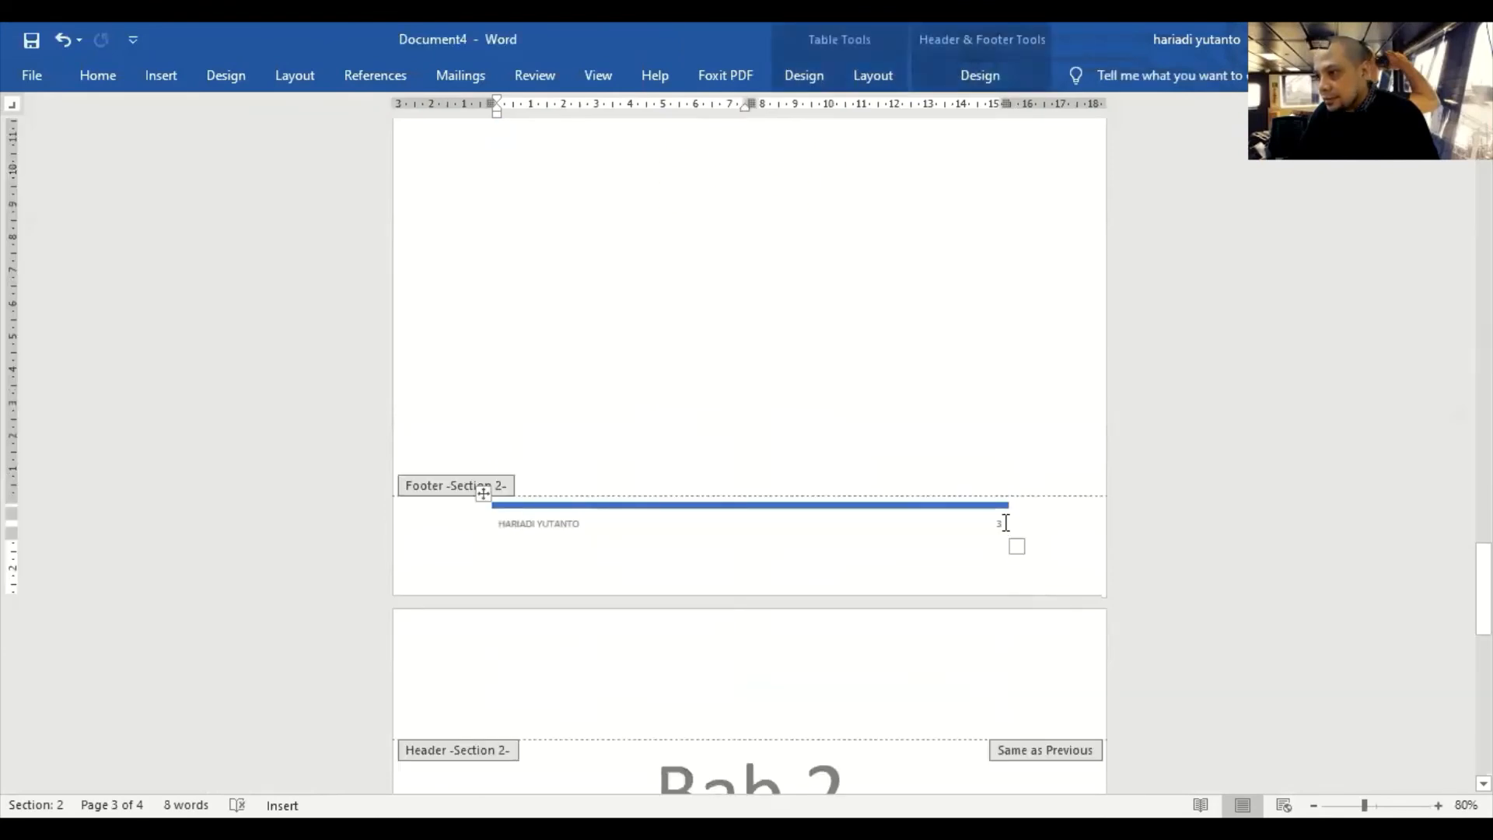
{"action": "left_click_drag", "start_coordinate": [982, 522], "coordinate": [1109, 505]}
{"action": "key", "text": "ctrl+shift+period"}
{"action": "key", "text": "ctrl+shift+period"}
{"action": "key", "text": "ctrl+shift+period"}
{"action": "key", "text": "ctrl+shift+period"}
{"action": "key", "text": "ctrl+shift+period"}
{"action": "key", "text": "ctrl+shift+period"}
{"action": "key", "text": "ctrl+shift+period"}
{"action": "key", "text": "ctrl+shift+period"}
{"action": "key", "text": "ctrl+shift+period"}
{"action": "key", "text": "ctrl+shift+period"}
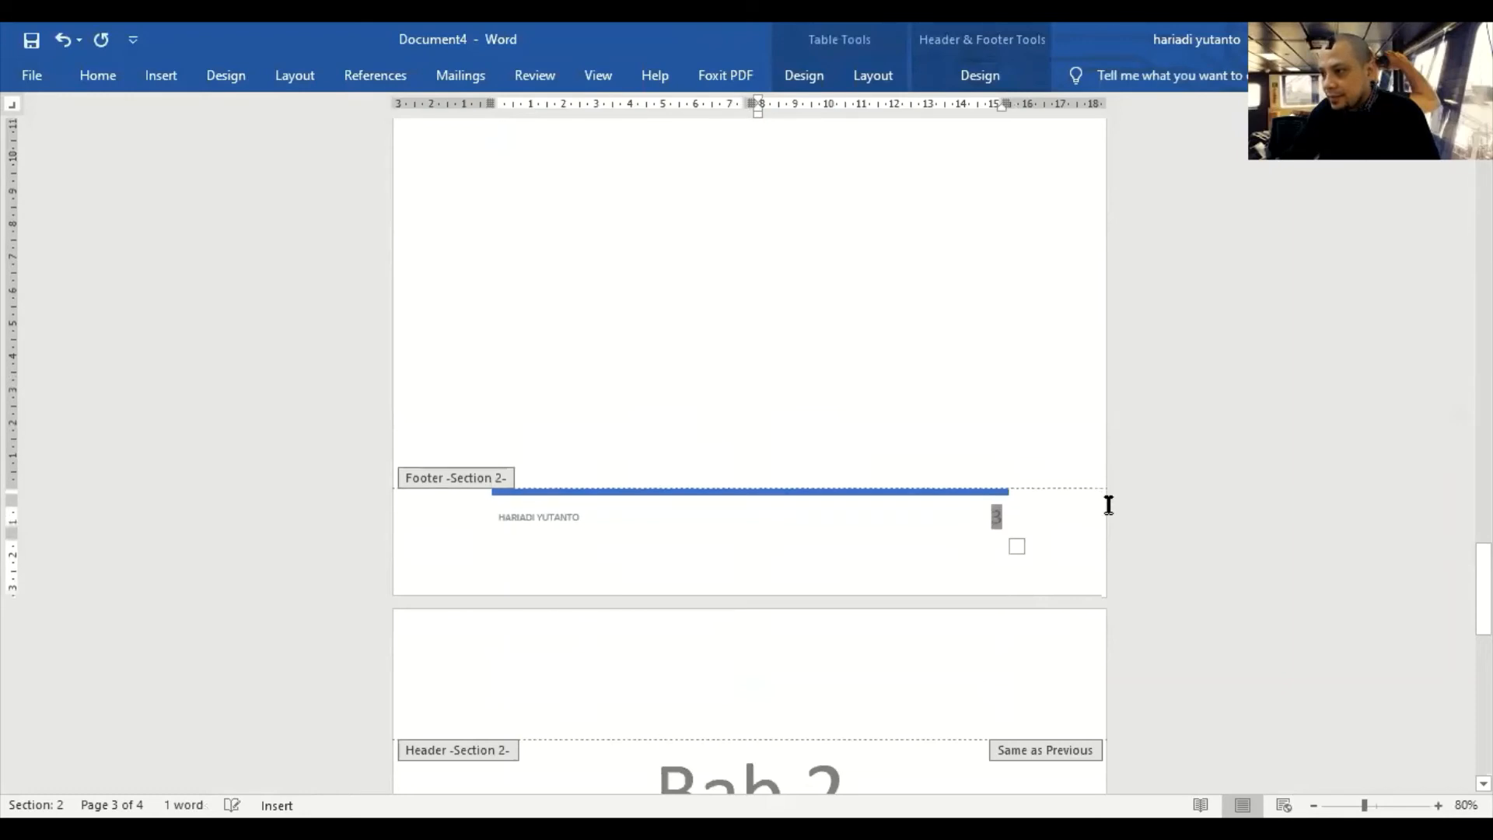
{"action": "double_click", "coordinate": [797, 310]}
{"action": "scroll", "coordinate": [753, 337], "scroll_direction": "up", "scroll_amount": 10}
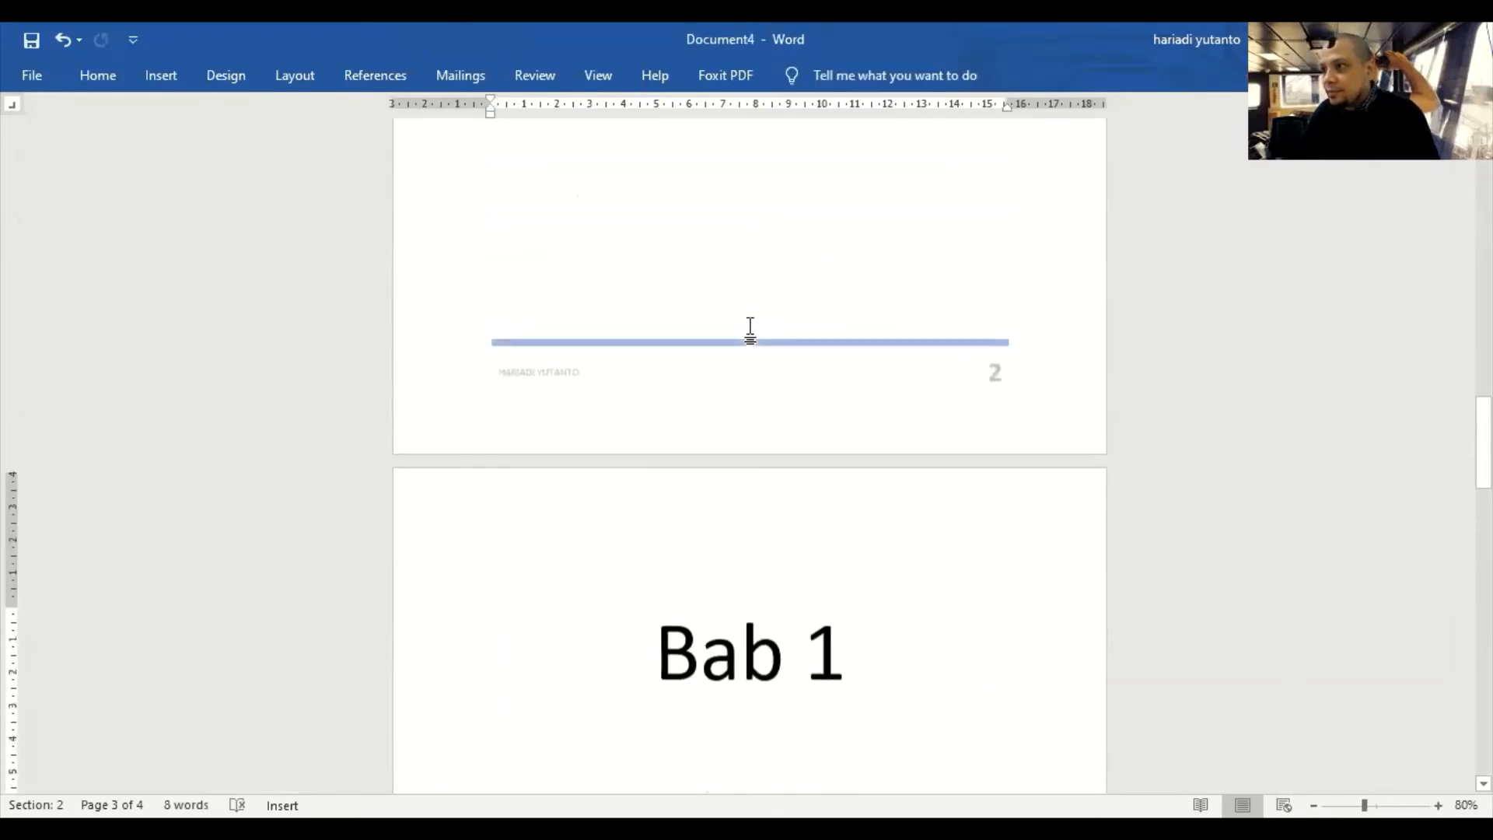
{"action": "scroll", "coordinate": [815, 451], "scroll_direction": "up", "scroll_amount": 5}
{"action": "scroll", "coordinate": [815, 458], "scroll_direction": "down", "scroll_amount": 4}
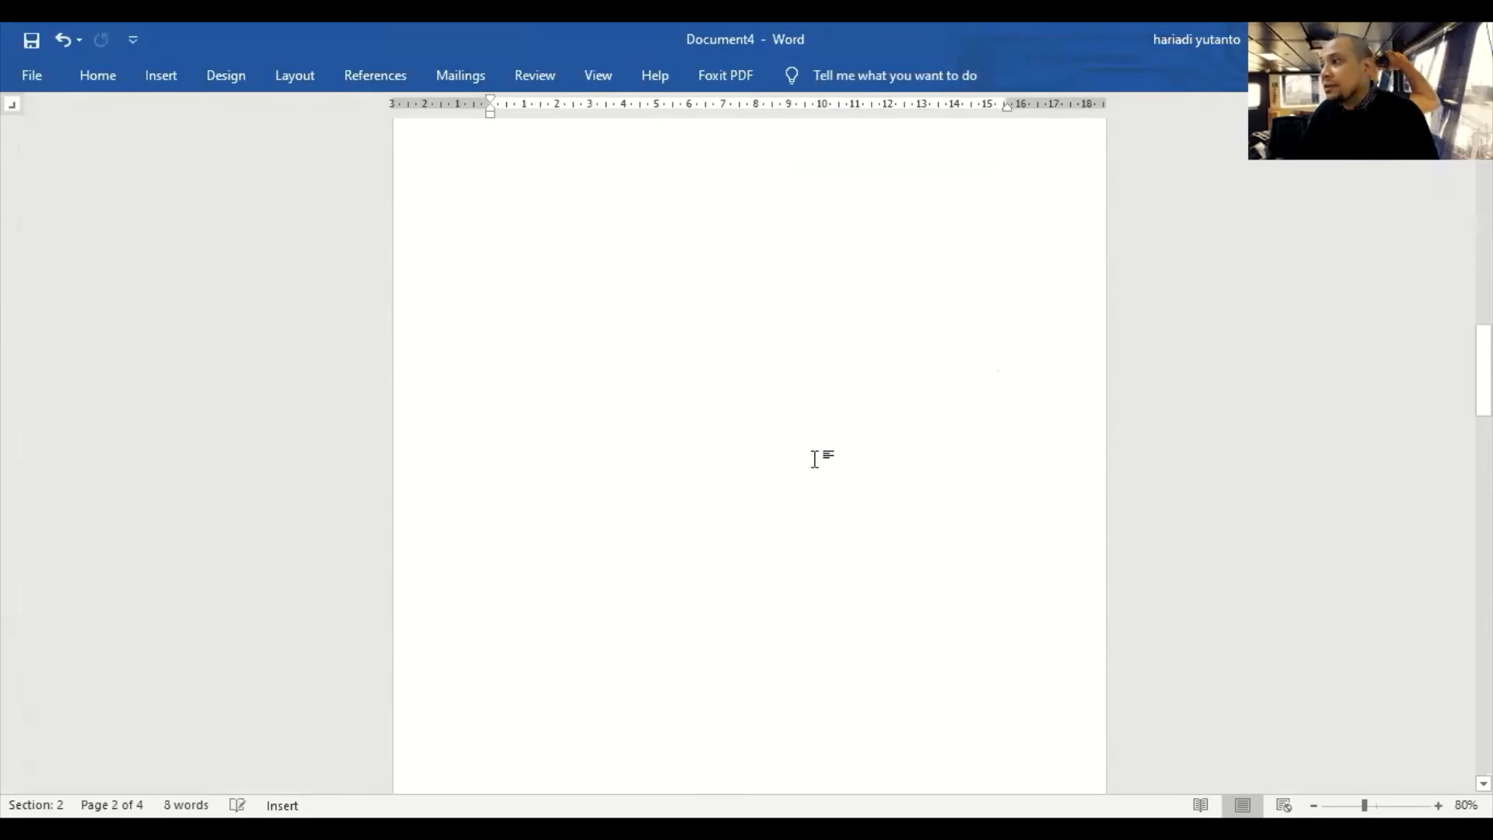
{"action": "scroll", "coordinate": [815, 462], "scroll_direction": "down", "scroll_amount": 12}
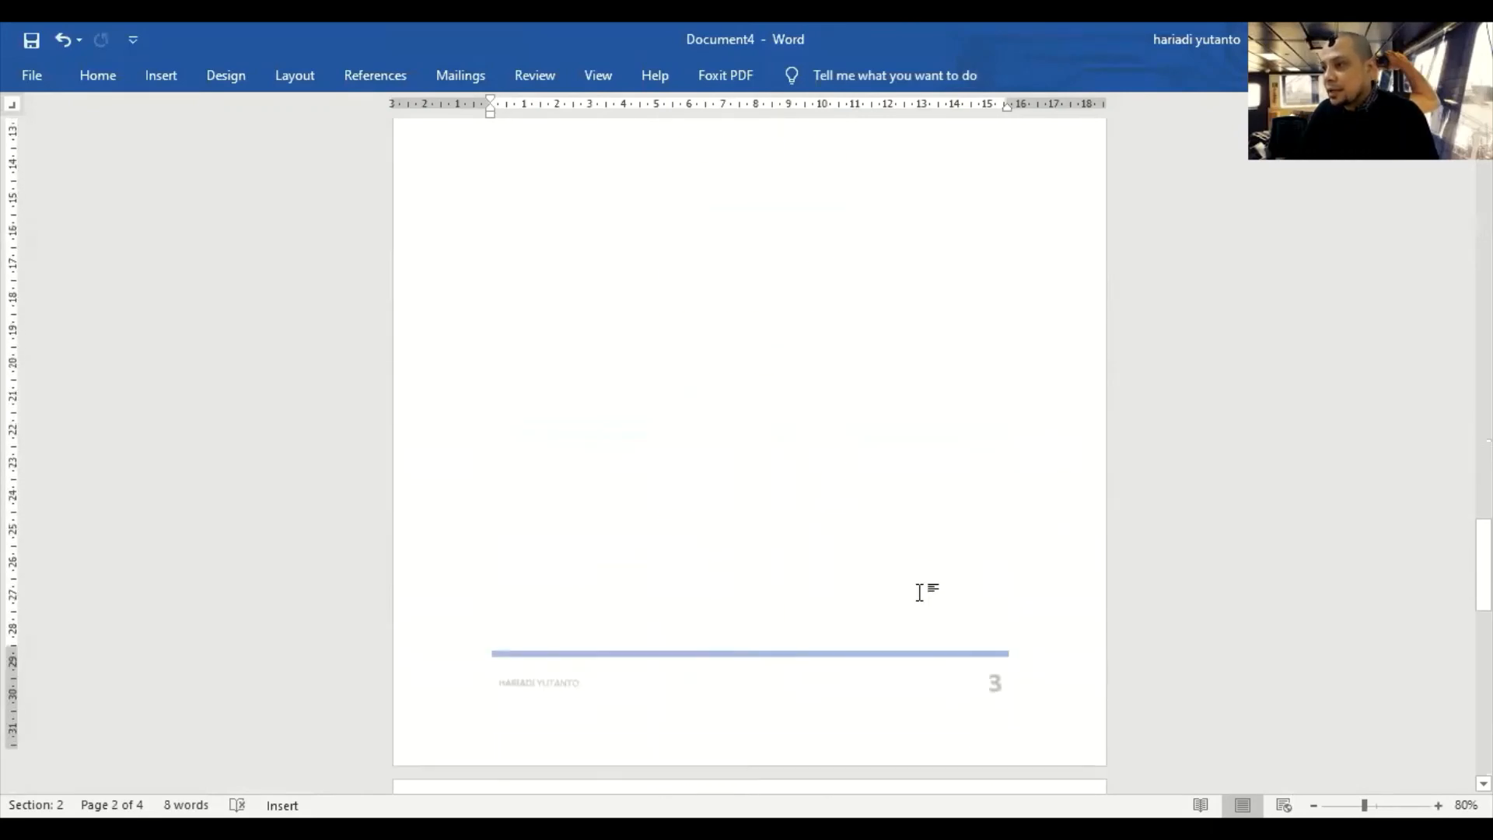
{"action": "scroll", "coordinate": [996, 657], "scroll_direction": "down", "scroll_amount": 12}
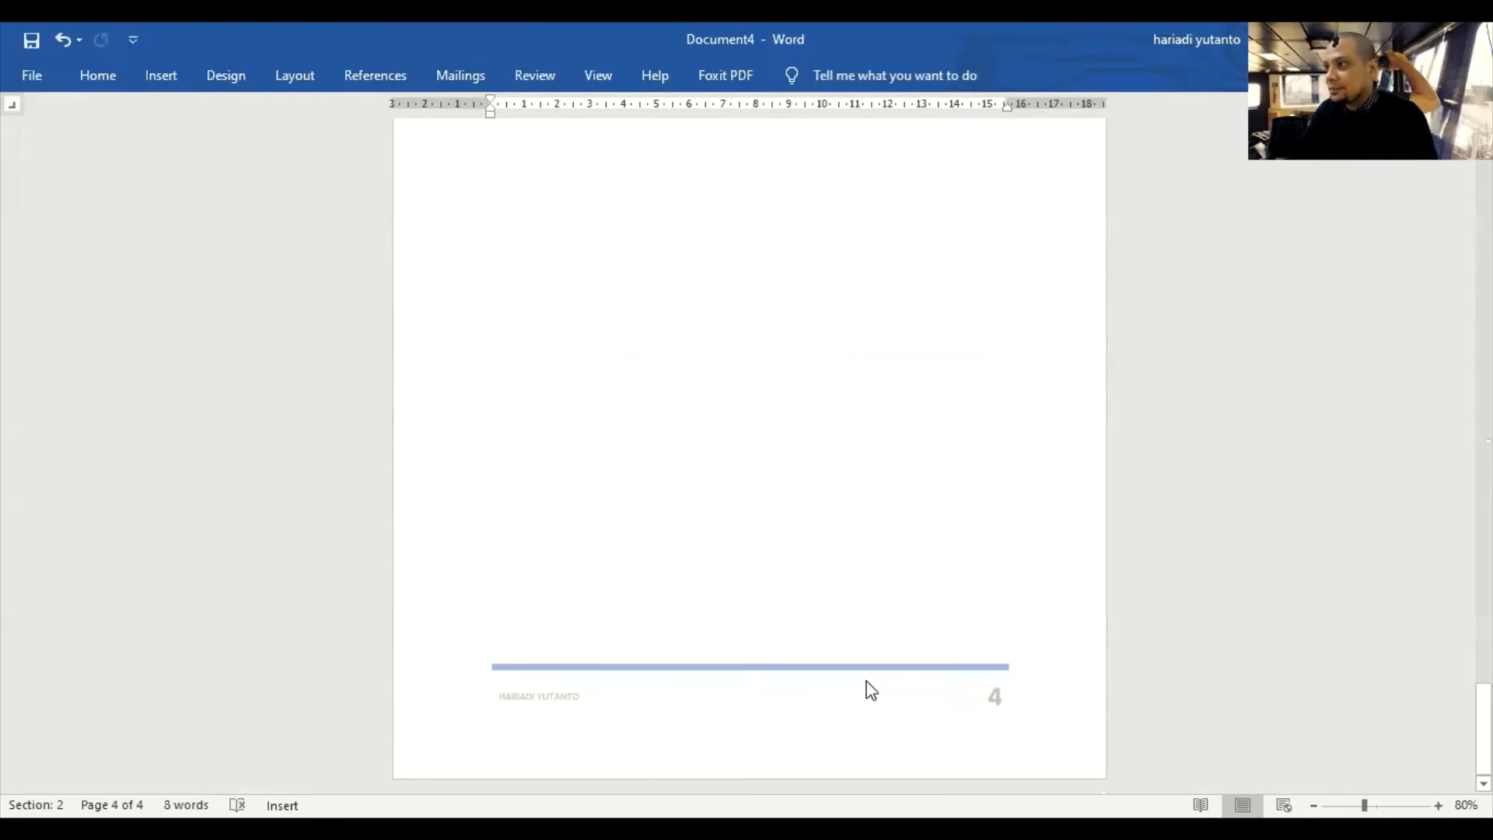
{"action": "scroll", "coordinate": [871, 690], "scroll_direction": "up", "scroll_amount": 15}
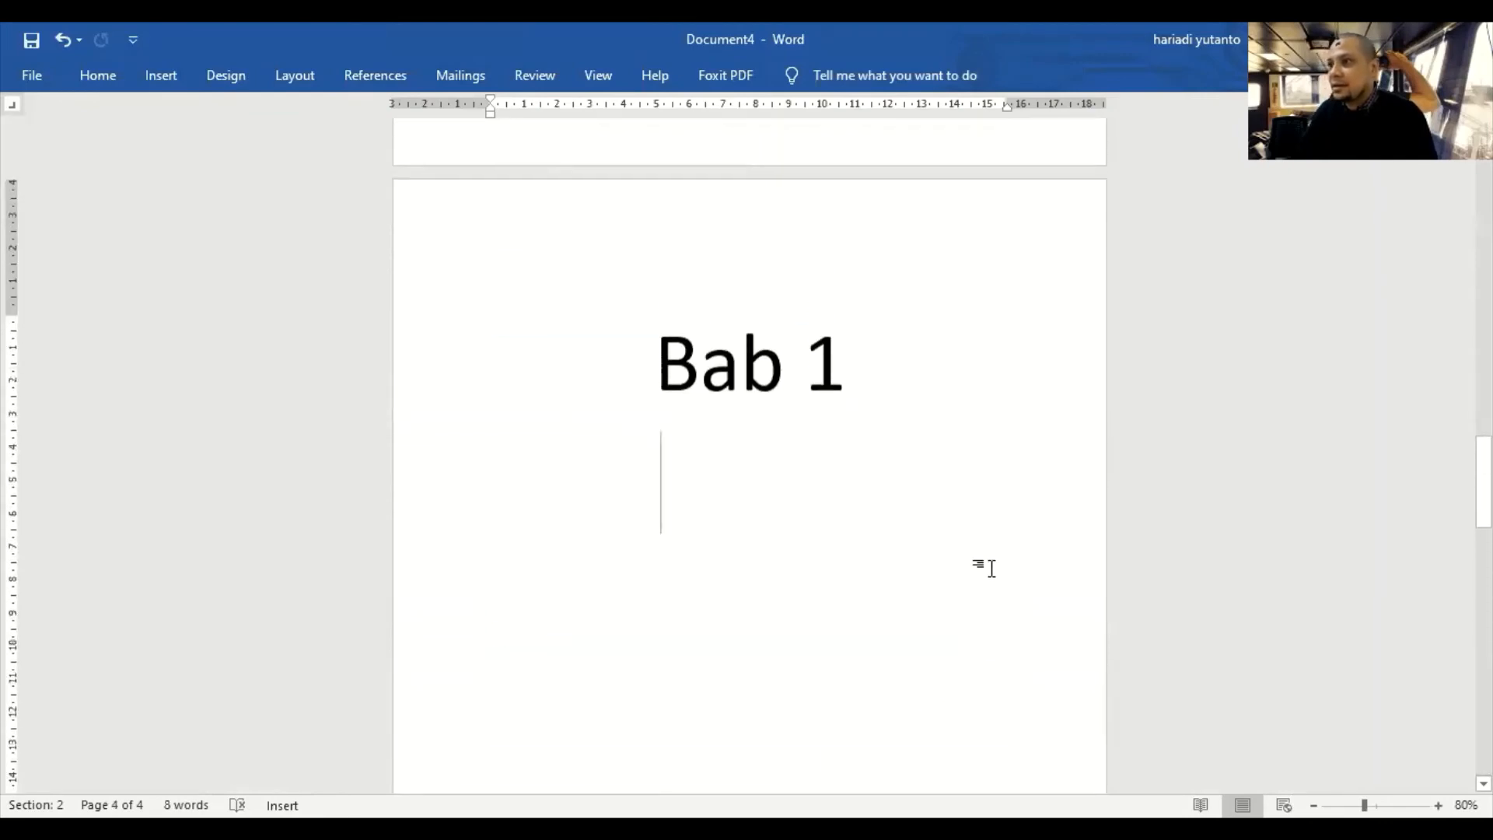
- Set the section 2 page numbers on the Daftar isi page to the i, ii, iii format, starting at i
{"action": "scroll", "coordinate": [1003, 536], "scroll_direction": "up", "scroll_amount": 4}
{"action": "double_click", "coordinate": [998, 360]}
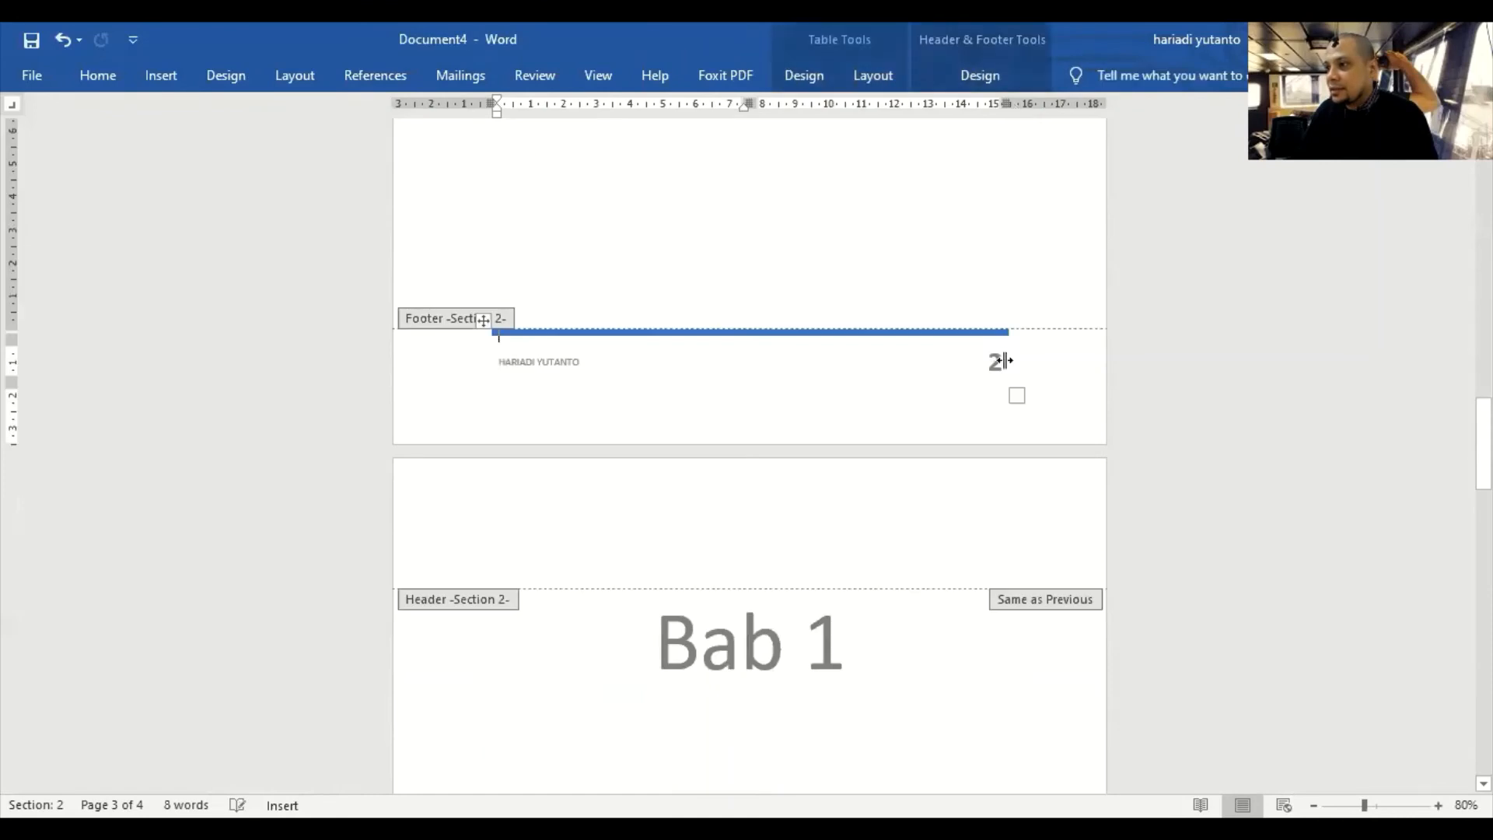
{"action": "double_click", "coordinate": [990, 361]}
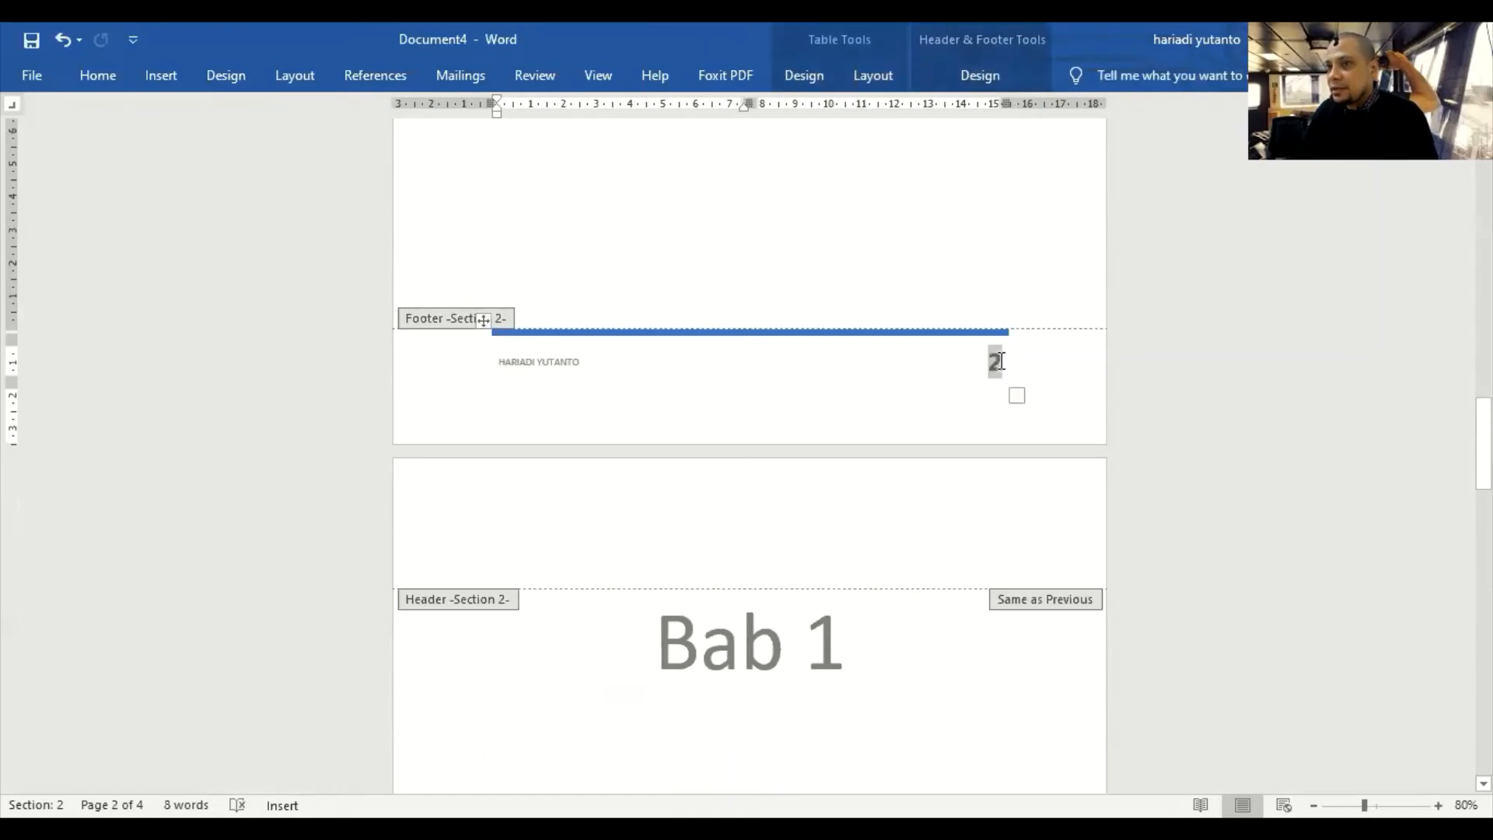
{"action": "left_click", "coordinate": [280, 77]}
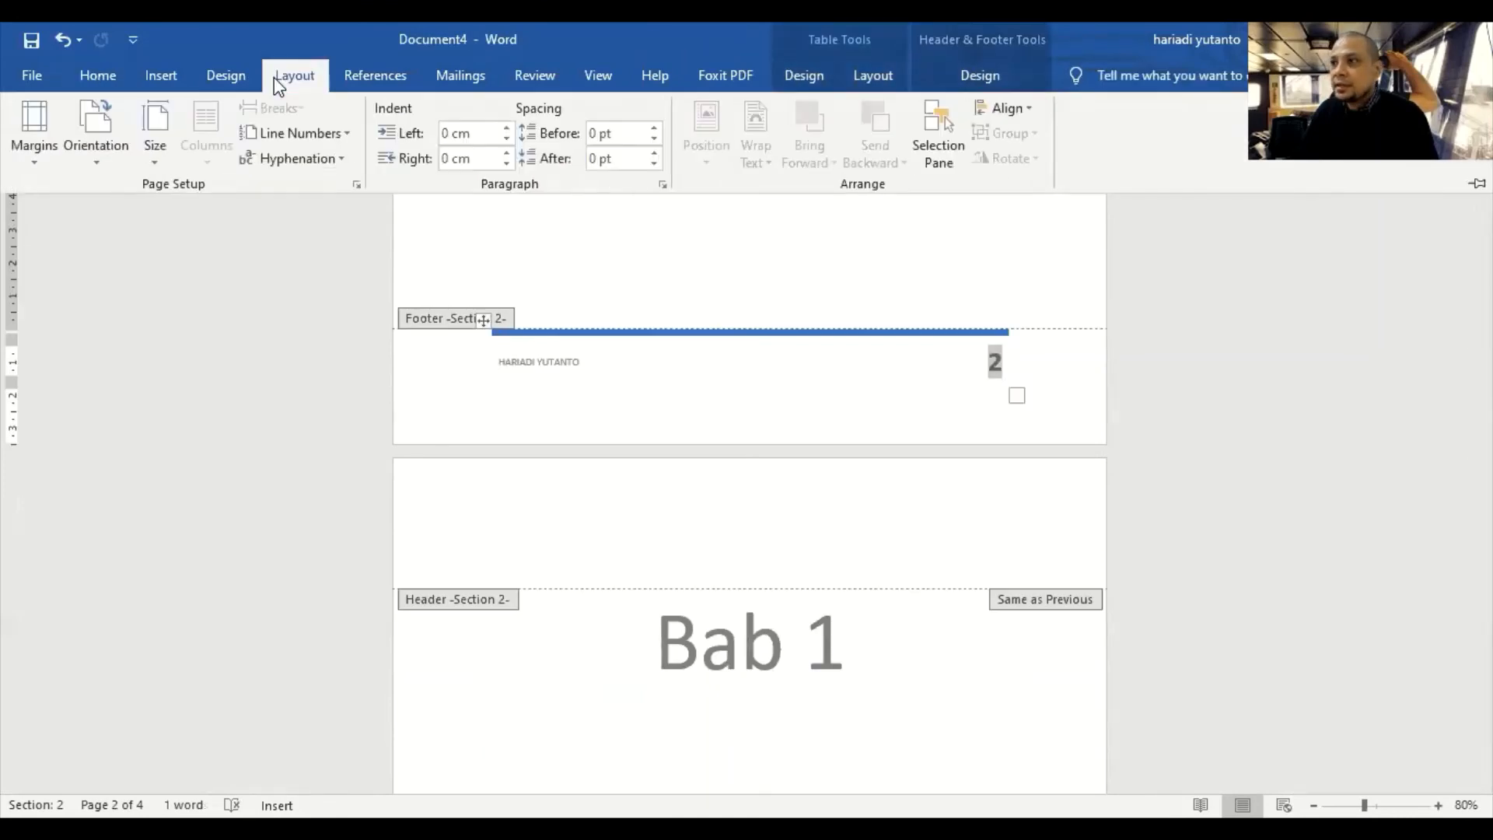
{"action": "left_click", "coordinate": [227, 81]}
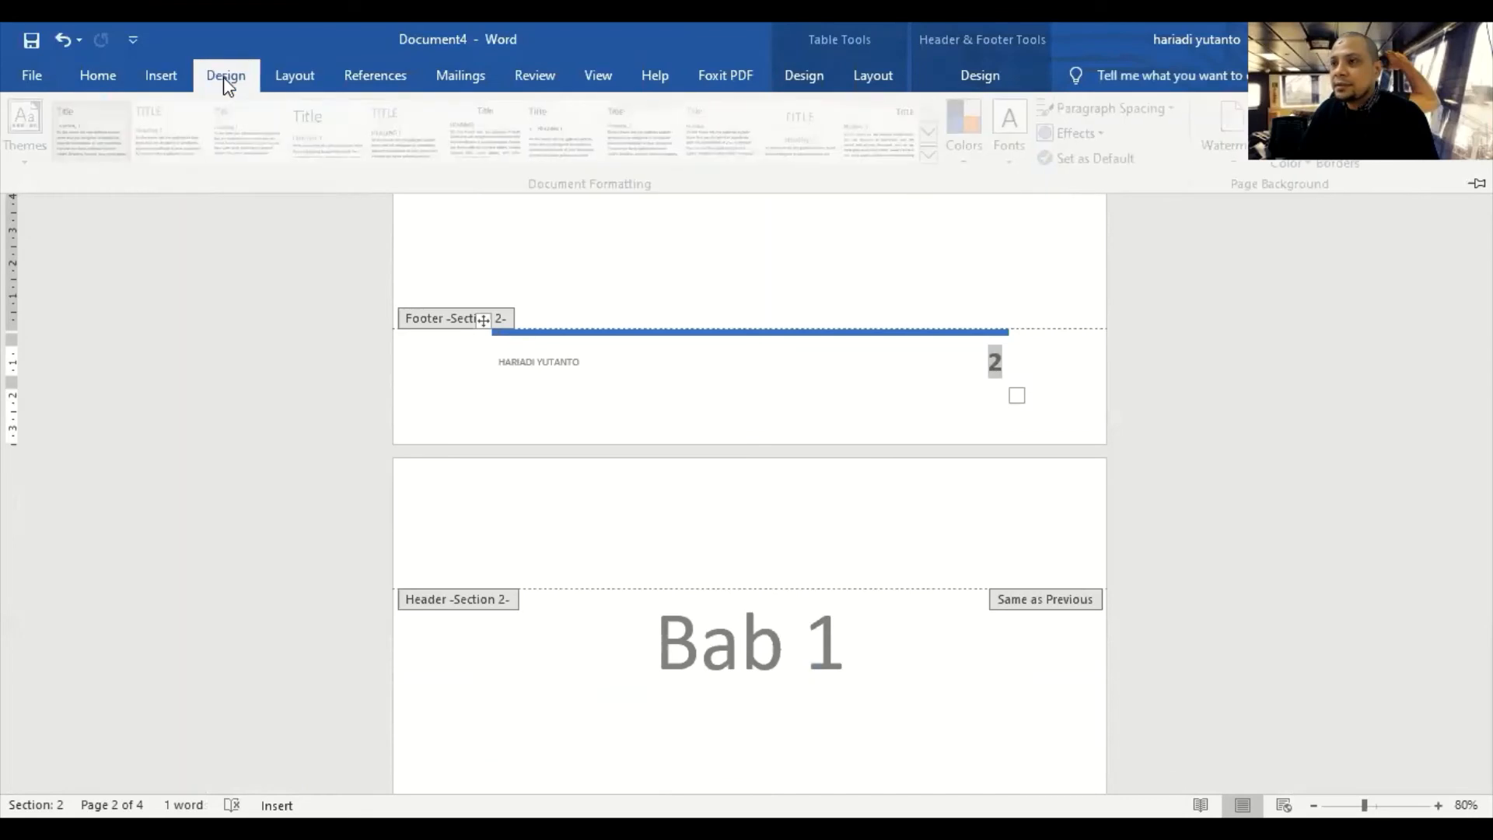
{"action": "left_click", "coordinate": [176, 79]}
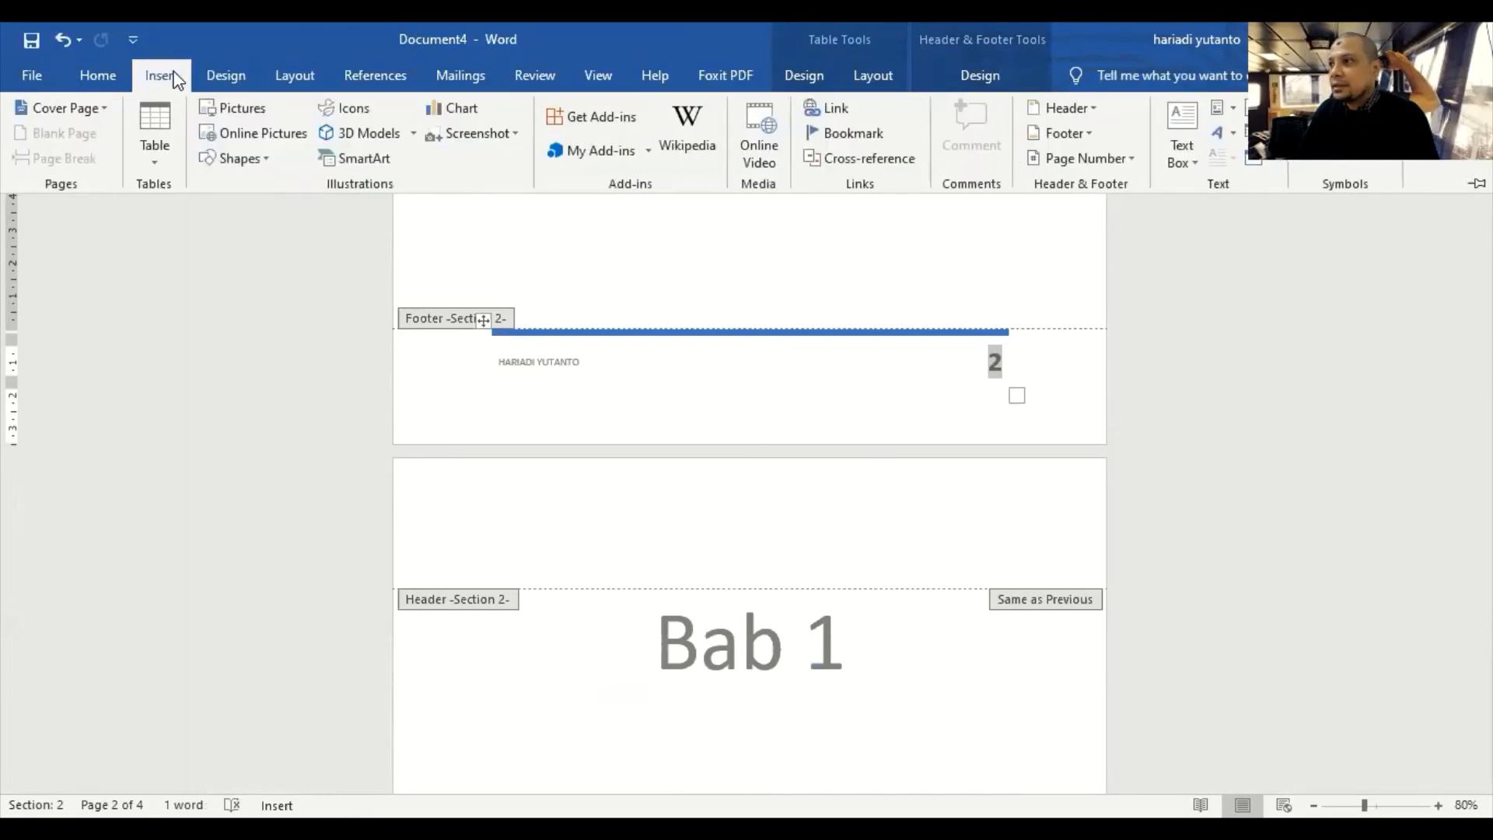
{"action": "left_click", "coordinate": [1111, 159]}
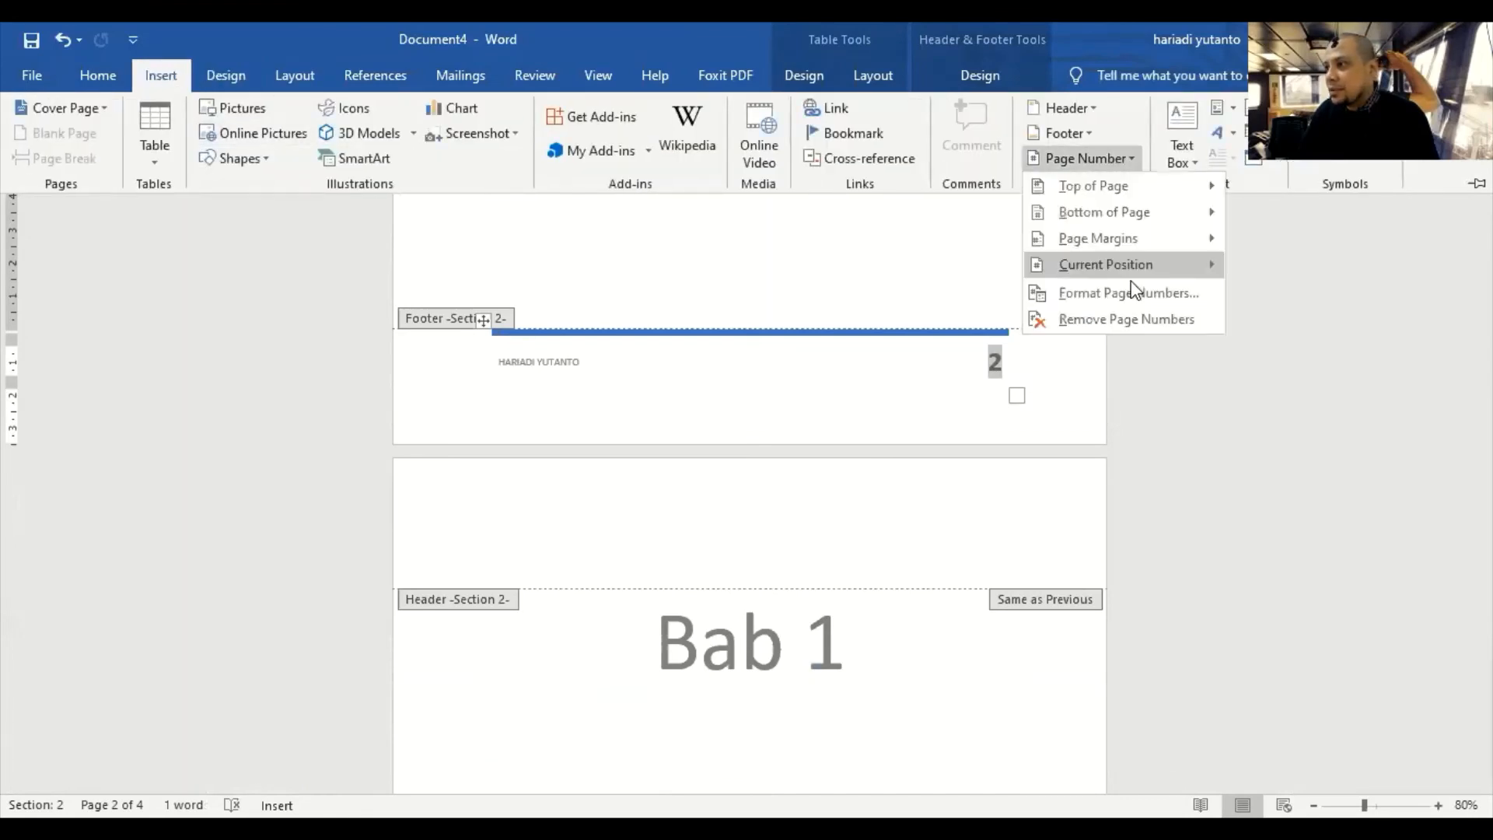
{"action": "left_click", "coordinate": [1091, 293]}
{"action": "left_click", "coordinate": [678, 493]}
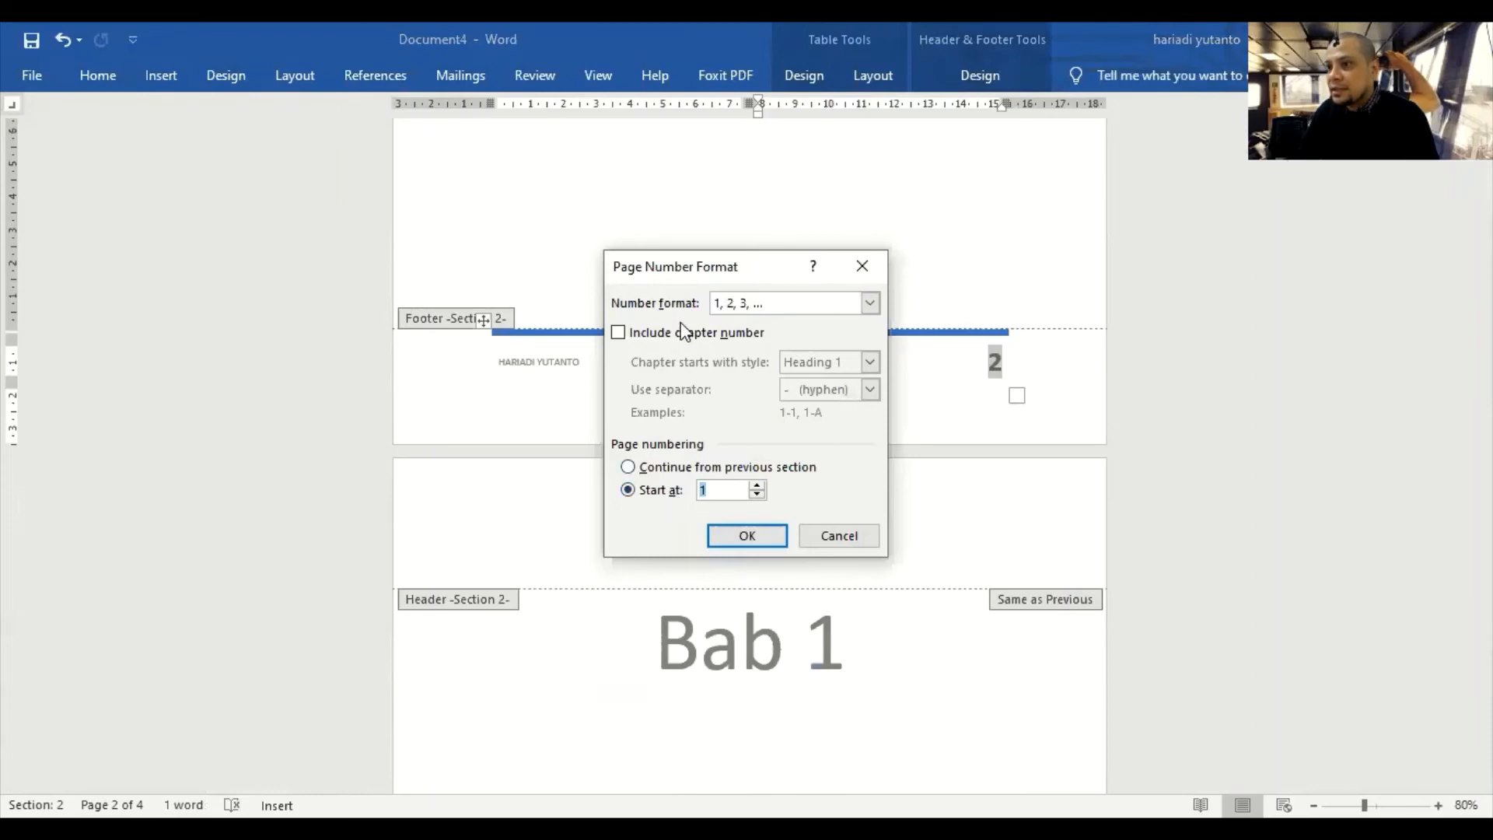
{"action": "left_click", "coordinate": [784, 307]}
{"action": "left_click", "coordinate": [737, 380]}
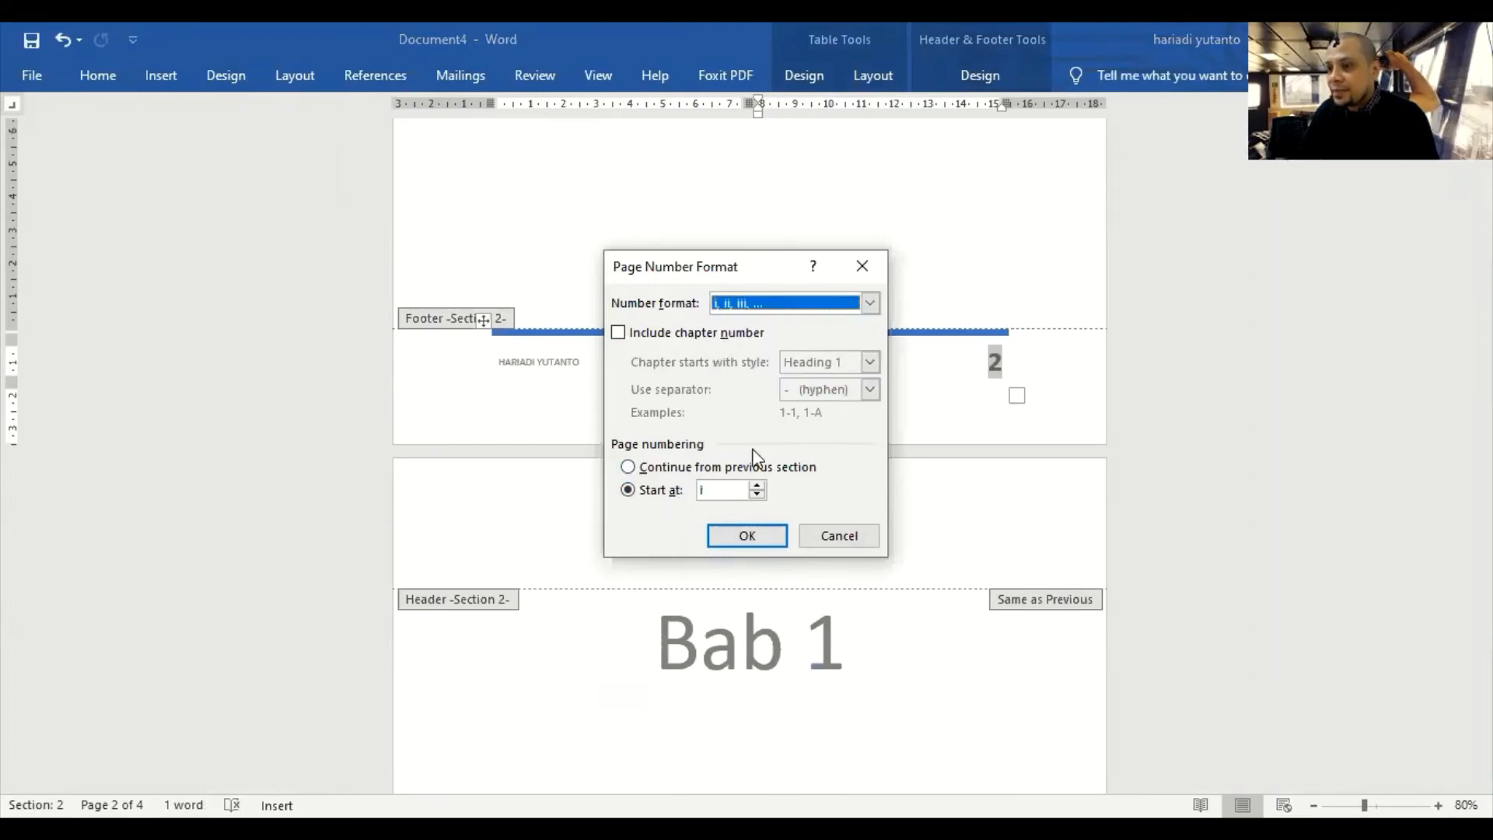
{"action": "left_click", "coordinate": [759, 534]}
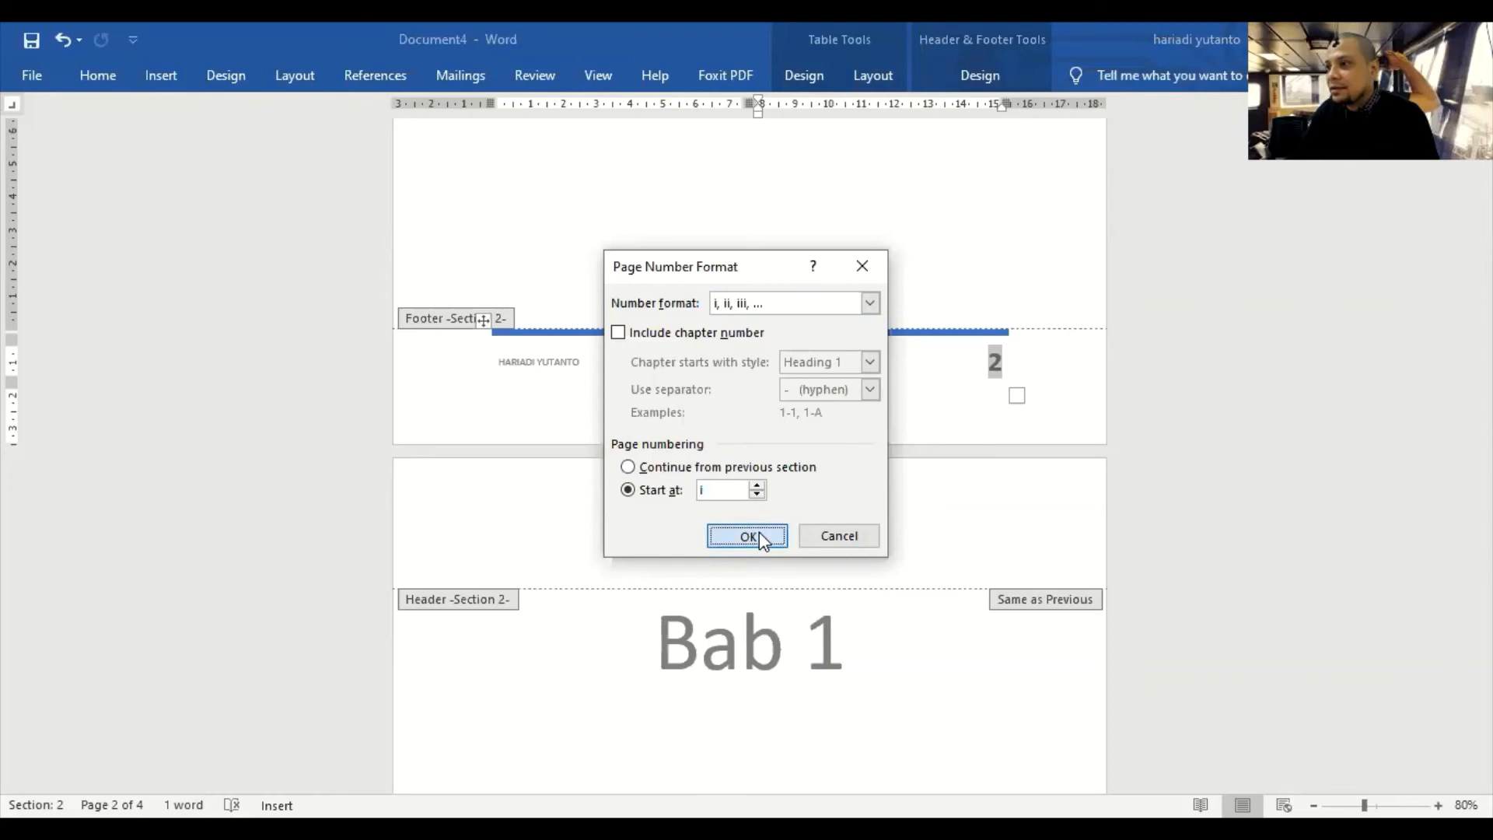
- Examine the page number format in the footers of the Daftar isi, Bab 1 and Bab 2 pages
{"action": "scroll", "coordinate": [762, 530], "scroll_direction": "down", "scroll_amount": 3}
{"action": "scroll", "coordinate": [768, 527], "scroll_direction": "up", "scroll_amount": 10}
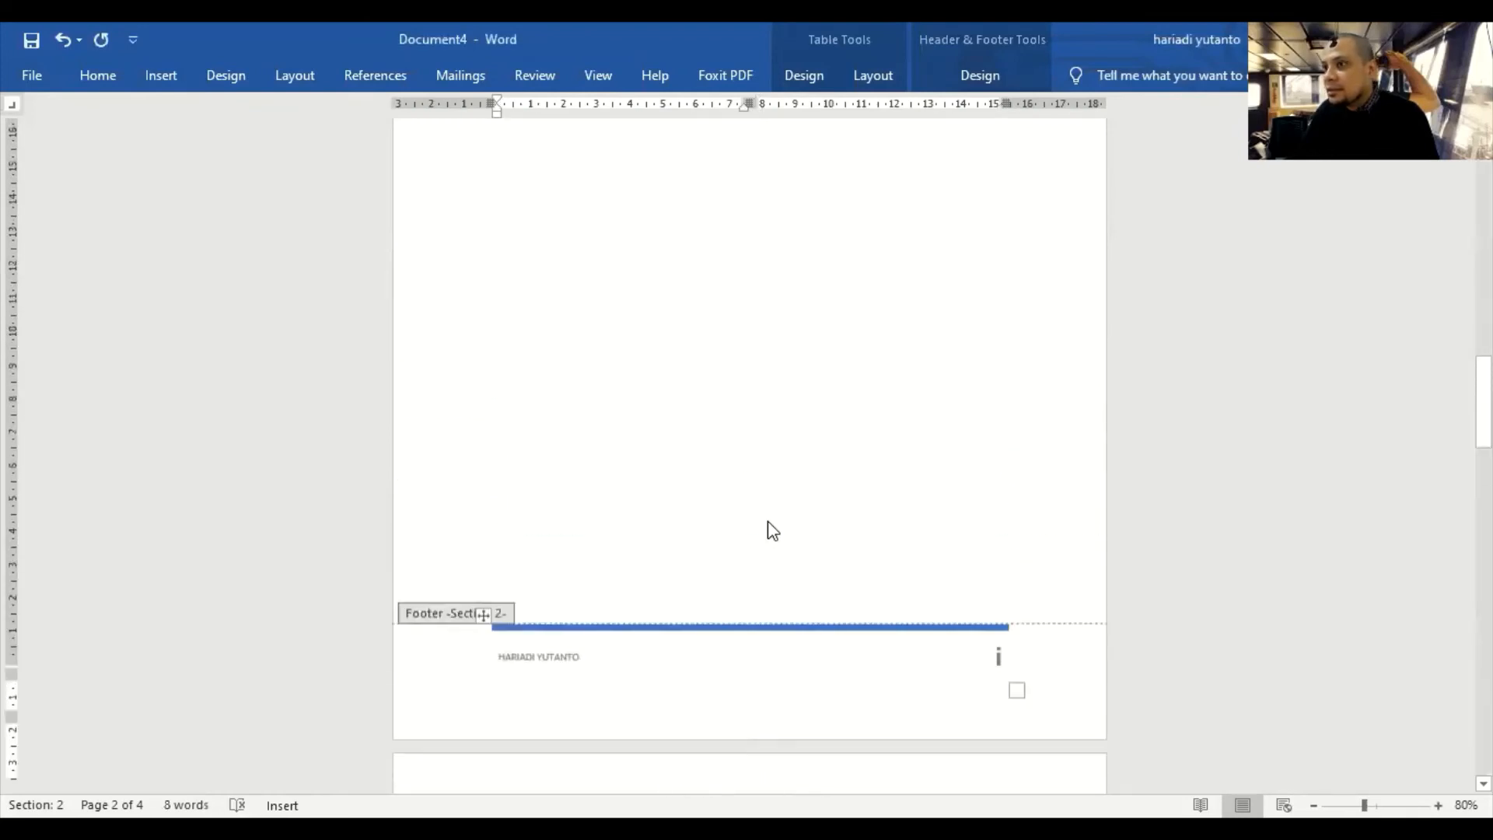
{"action": "scroll", "coordinate": [773, 526], "scroll_direction": "down", "scroll_amount": 12}
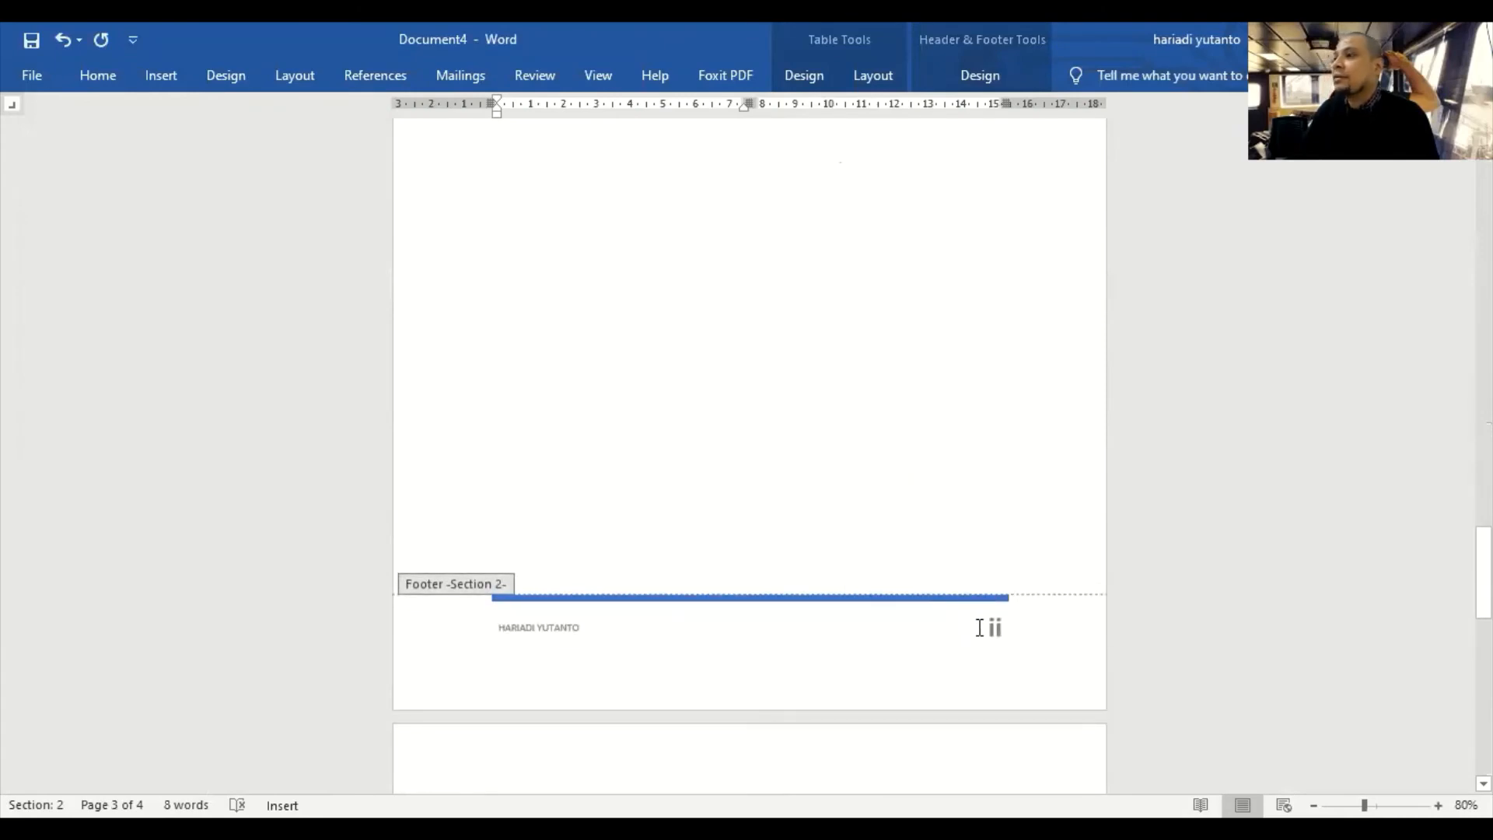
{"action": "scroll", "coordinate": [978, 636], "scroll_direction": "down", "scroll_amount": 10}
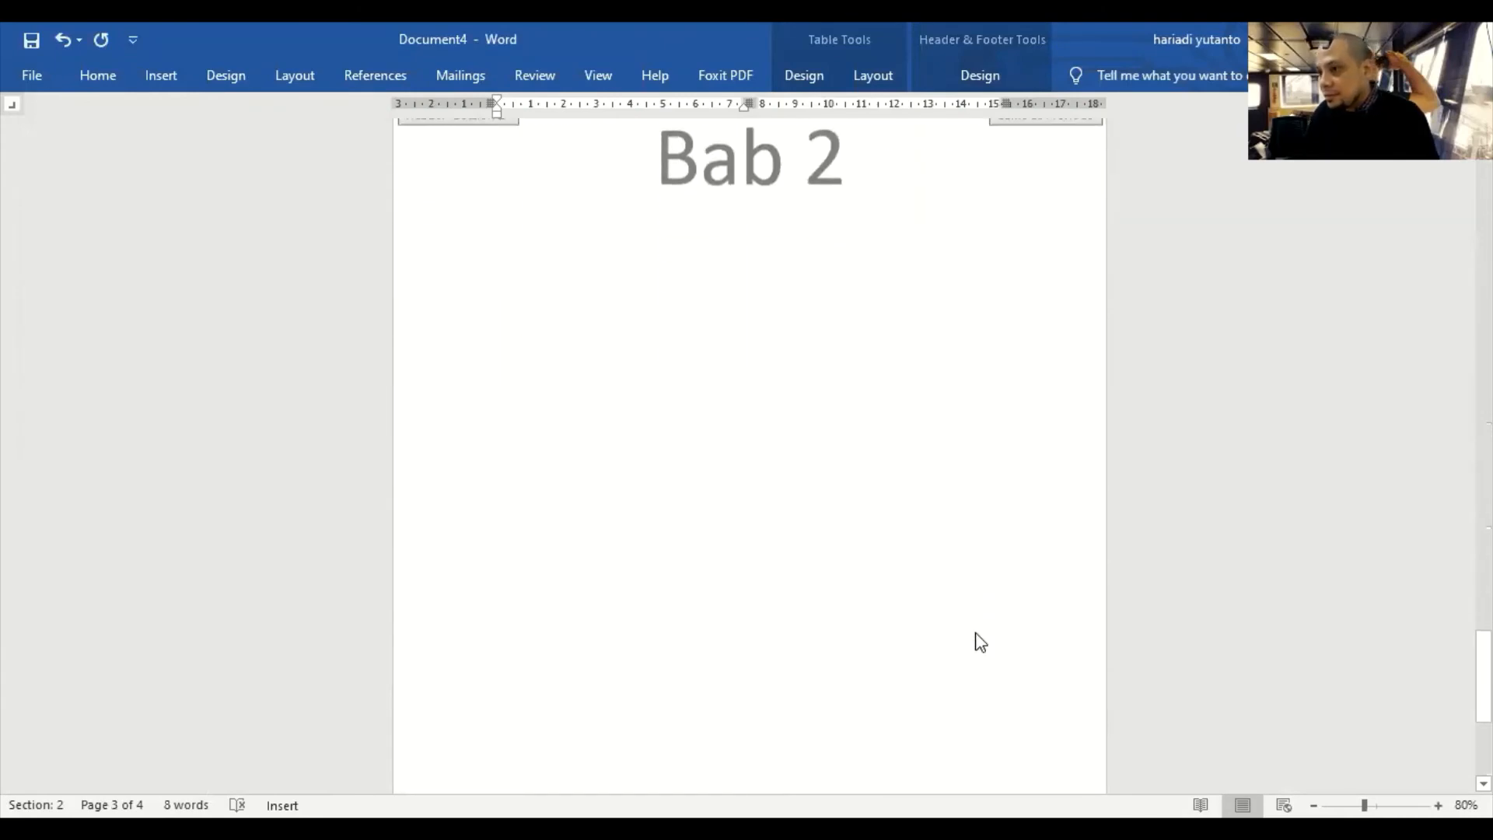
{"action": "scroll", "coordinate": [980, 641], "scroll_direction": "up", "scroll_amount": 10}
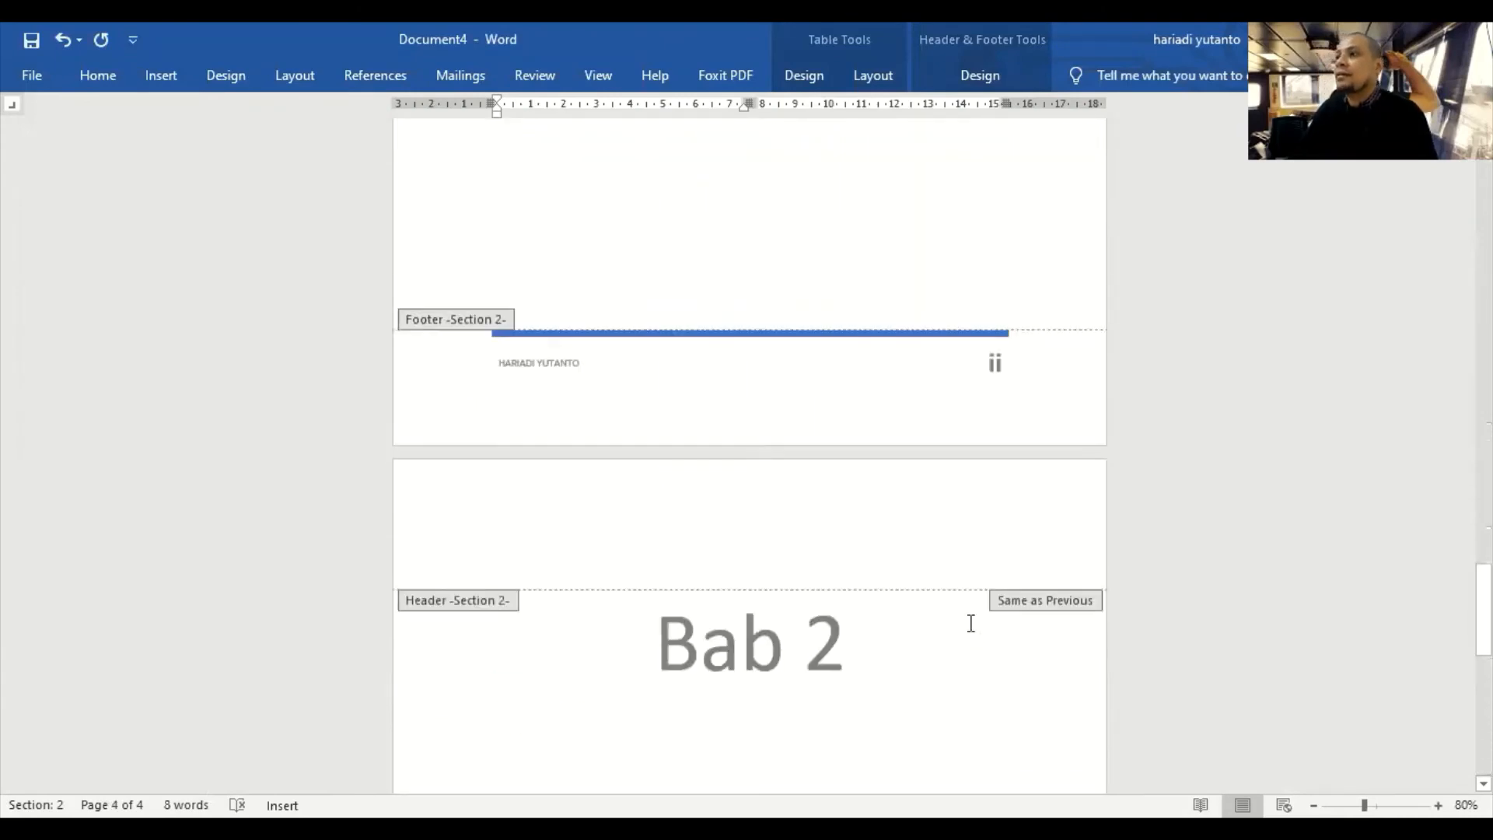
{"action": "scroll", "coordinate": [974, 633], "scroll_direction": "up", "scroll_amount": 6}
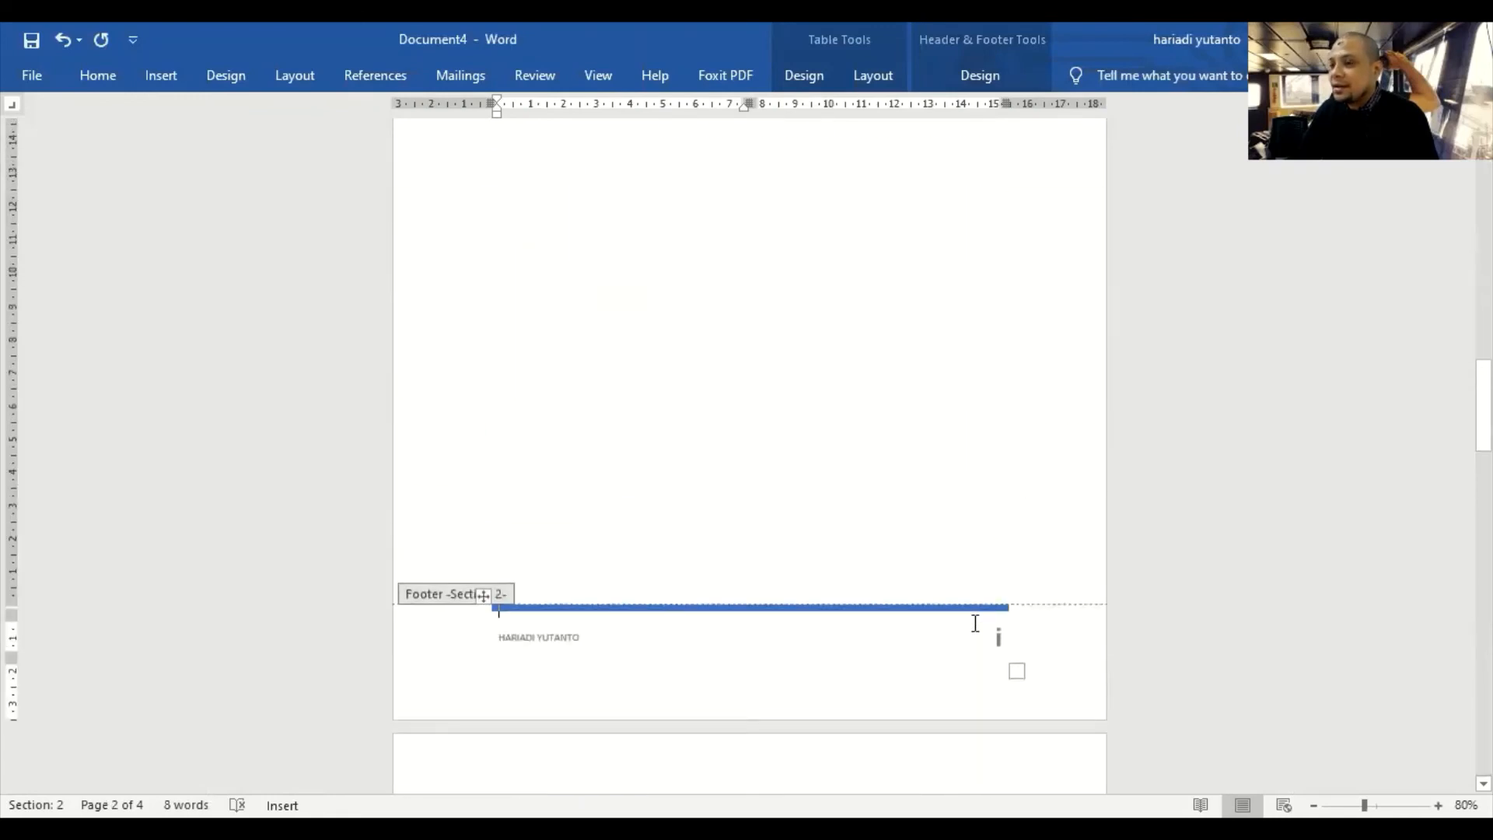
{"action": "scroll", "coordinate": [978, 614], "scroll_direction": "up", "scroll_amount": 5}
{"action": "scroll", "coordinate": [981, 610], "scroll_direction": "down", "scroll_amount": 6}
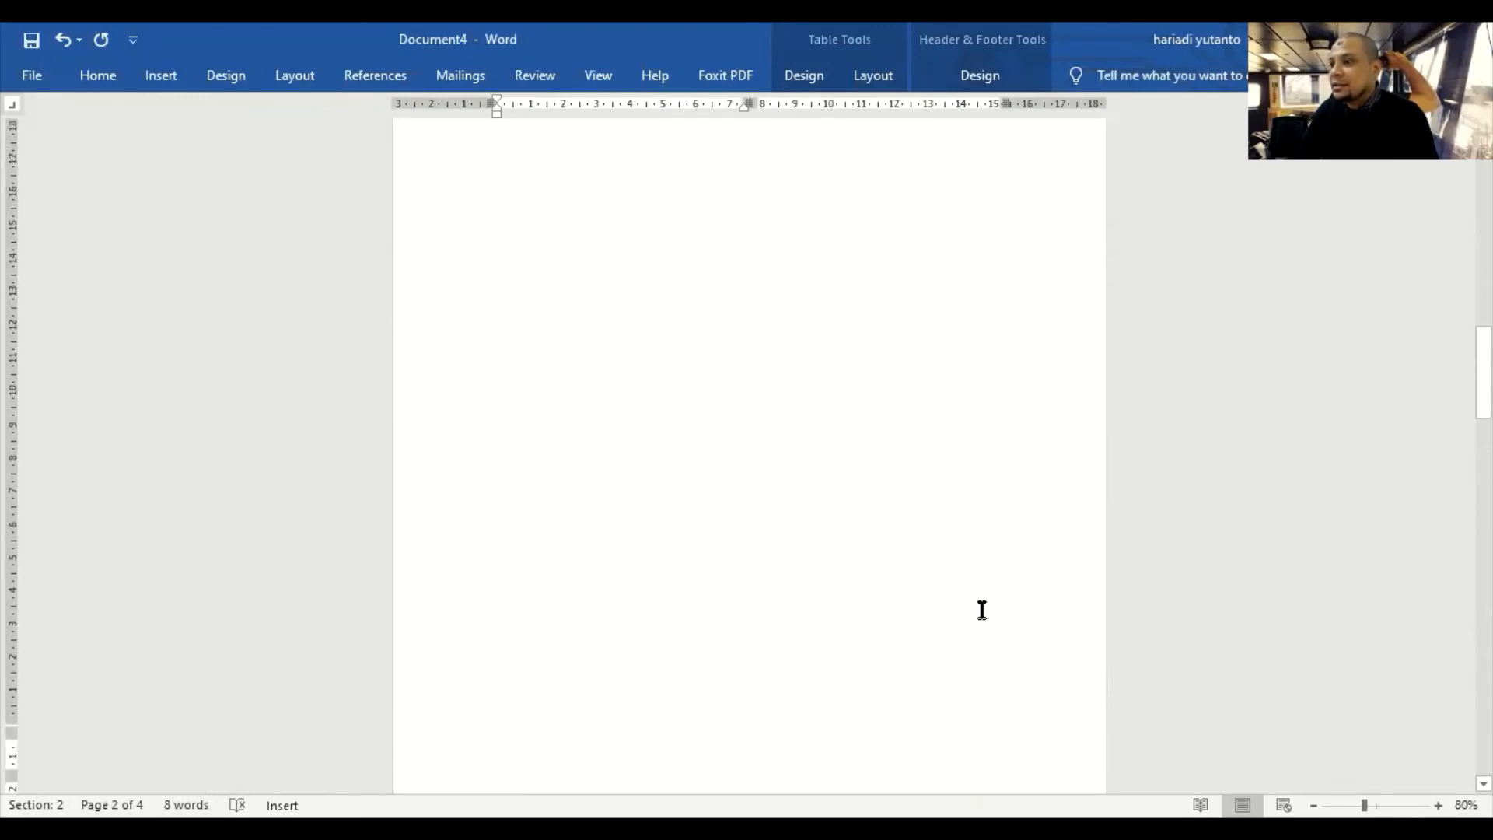
{"action": "scroll", "coordinate": [979, 614], "scroll_direction": "down", "scroll_amount": 6}
{"action": "scroll", "coordinate": [969, 577], "scroll_direction": "up", "scroll_amount": 3}
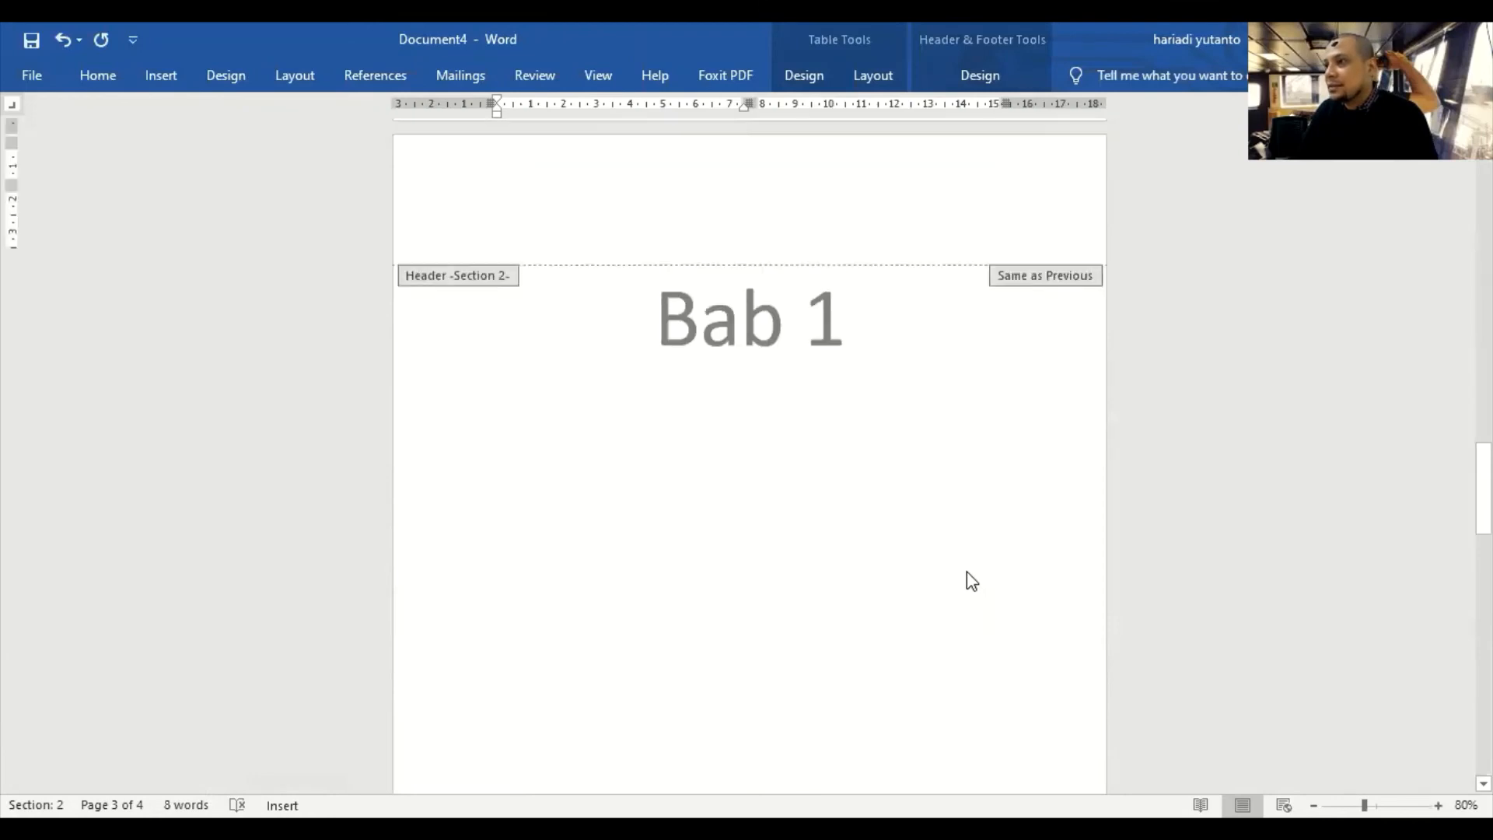
{"action": "scroll", "coordinate": [783, 545], "scroll_direction": "up", "scroll_amount": 6}
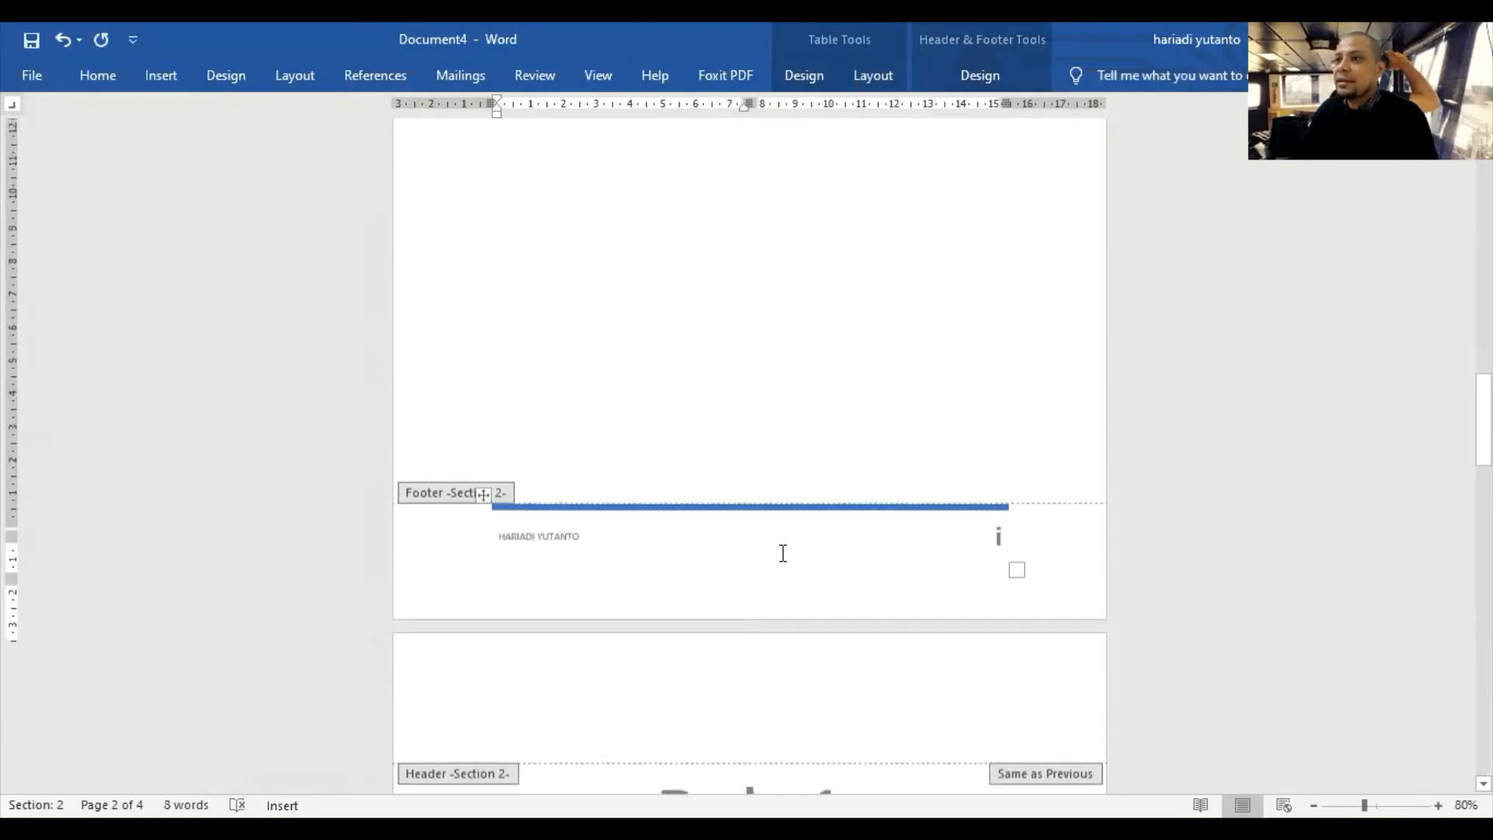
- Return to the body text and insert a Next Page section break after the Daftar isi heading
{"action": "double_click", "coordinate": [753, 261]}
{"action": "scroll", "coordinate": [809, 342], "scroll_direction": "up", "scroll_amount": 3}
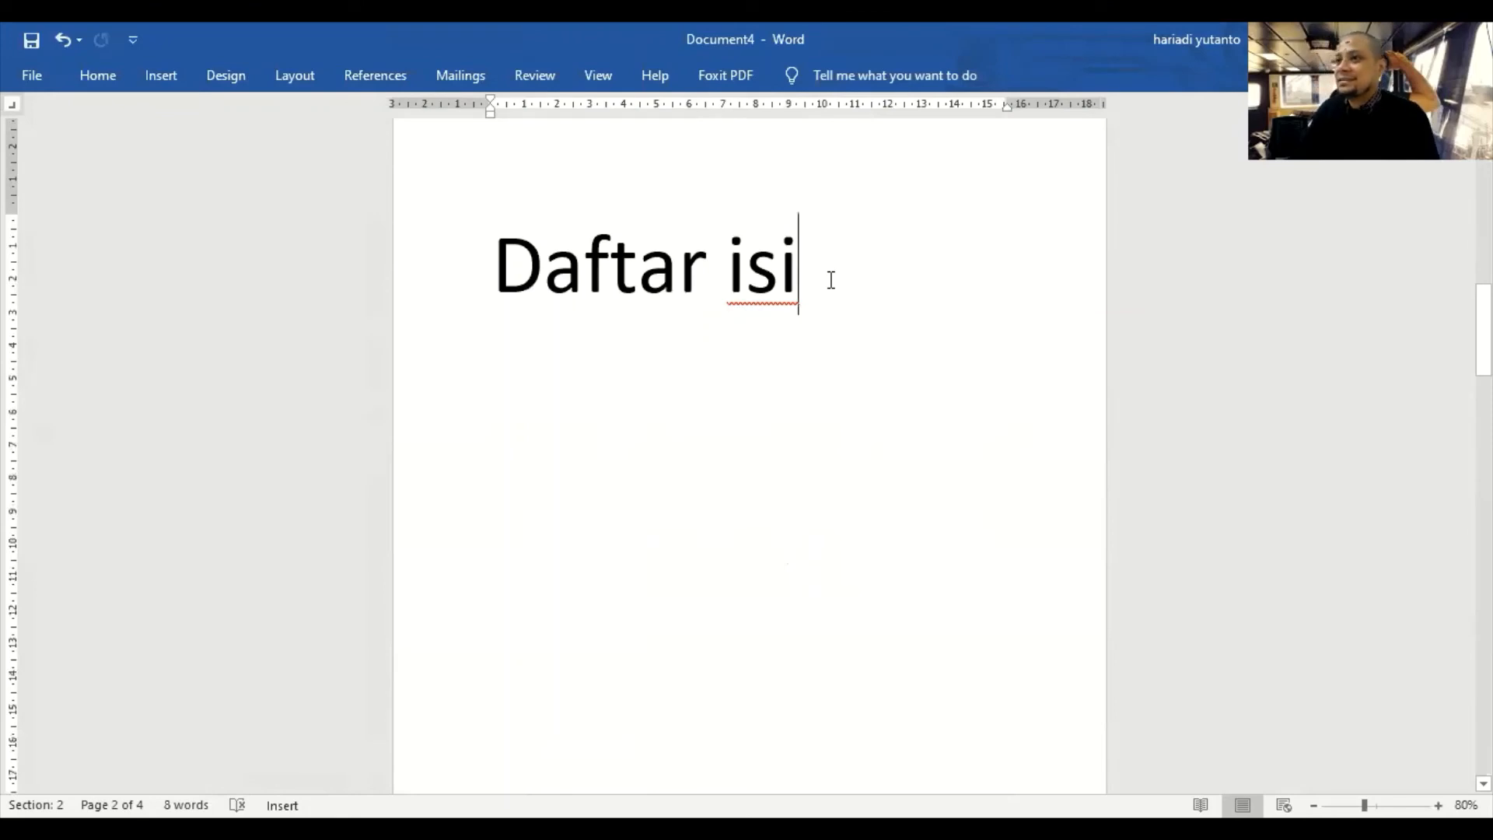
{"action": "left_click", "coordinate": [214, 72]}
{"action": "left_click", "coordinate": [157, 73]}
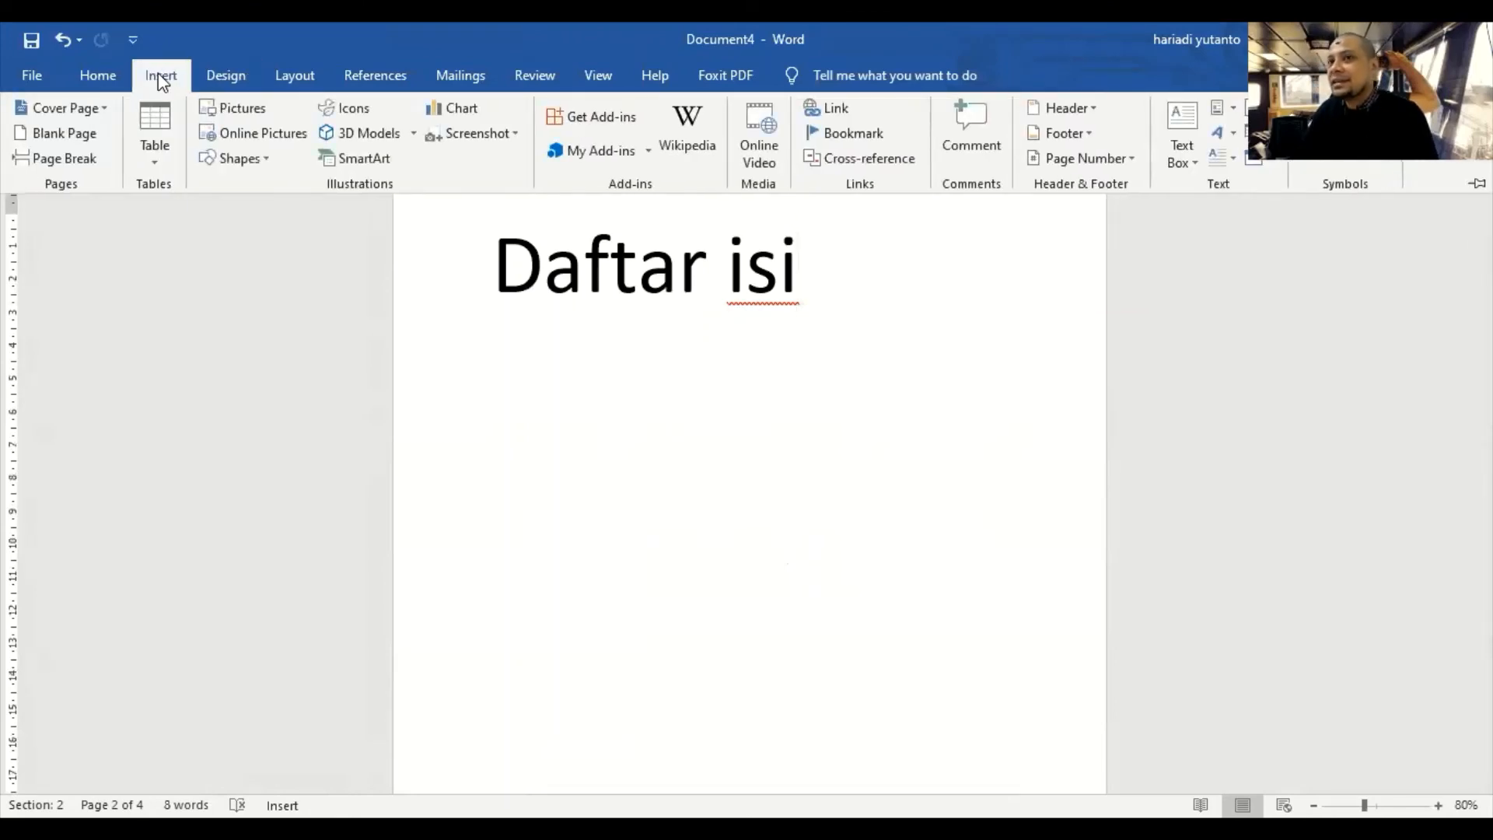
{"action": "left_click", "coordinate": [284, 74]}
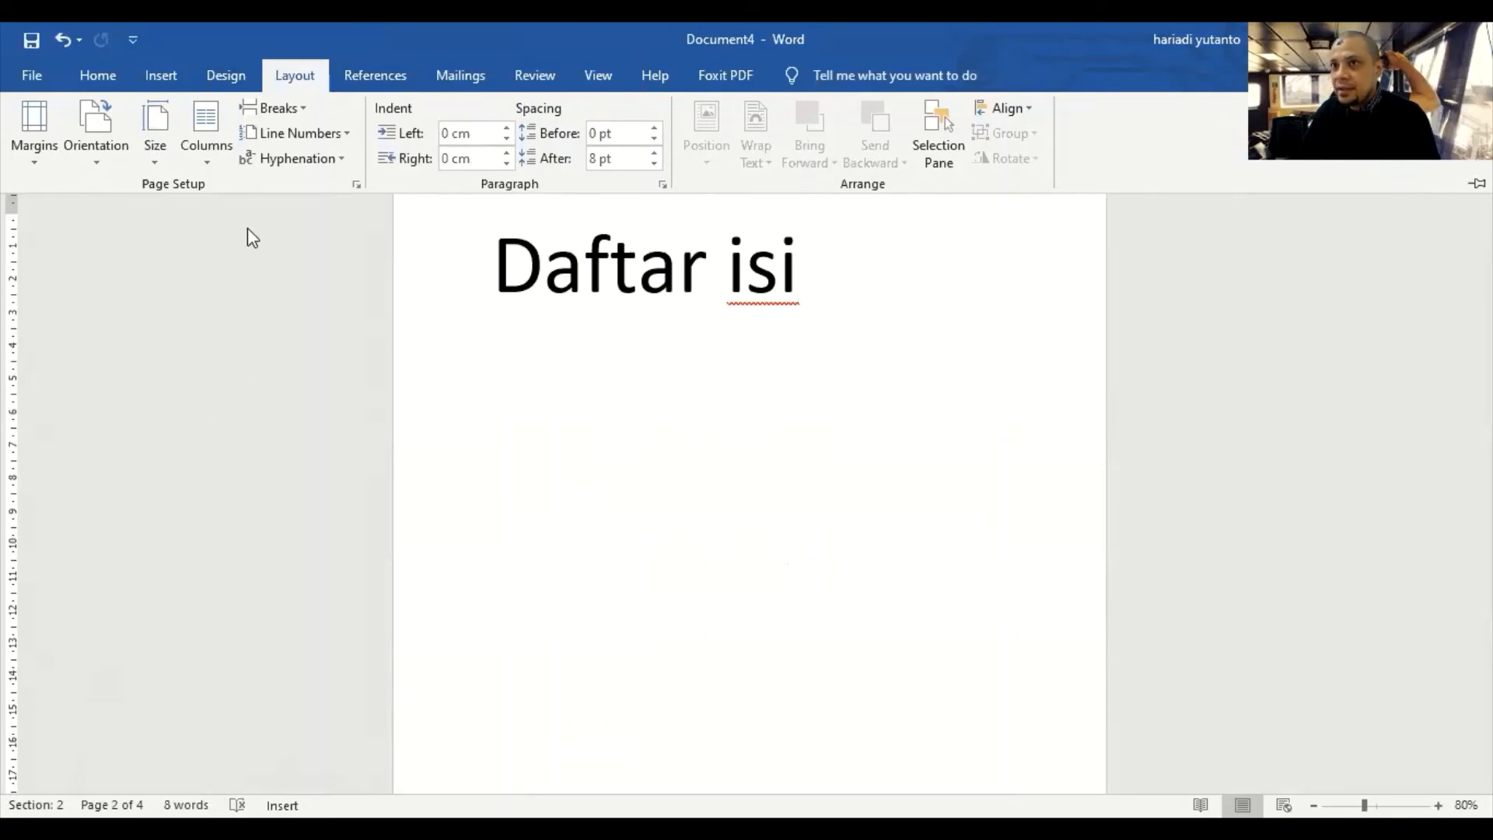
{"action": "left_click", "coordinate": [277, 109]}
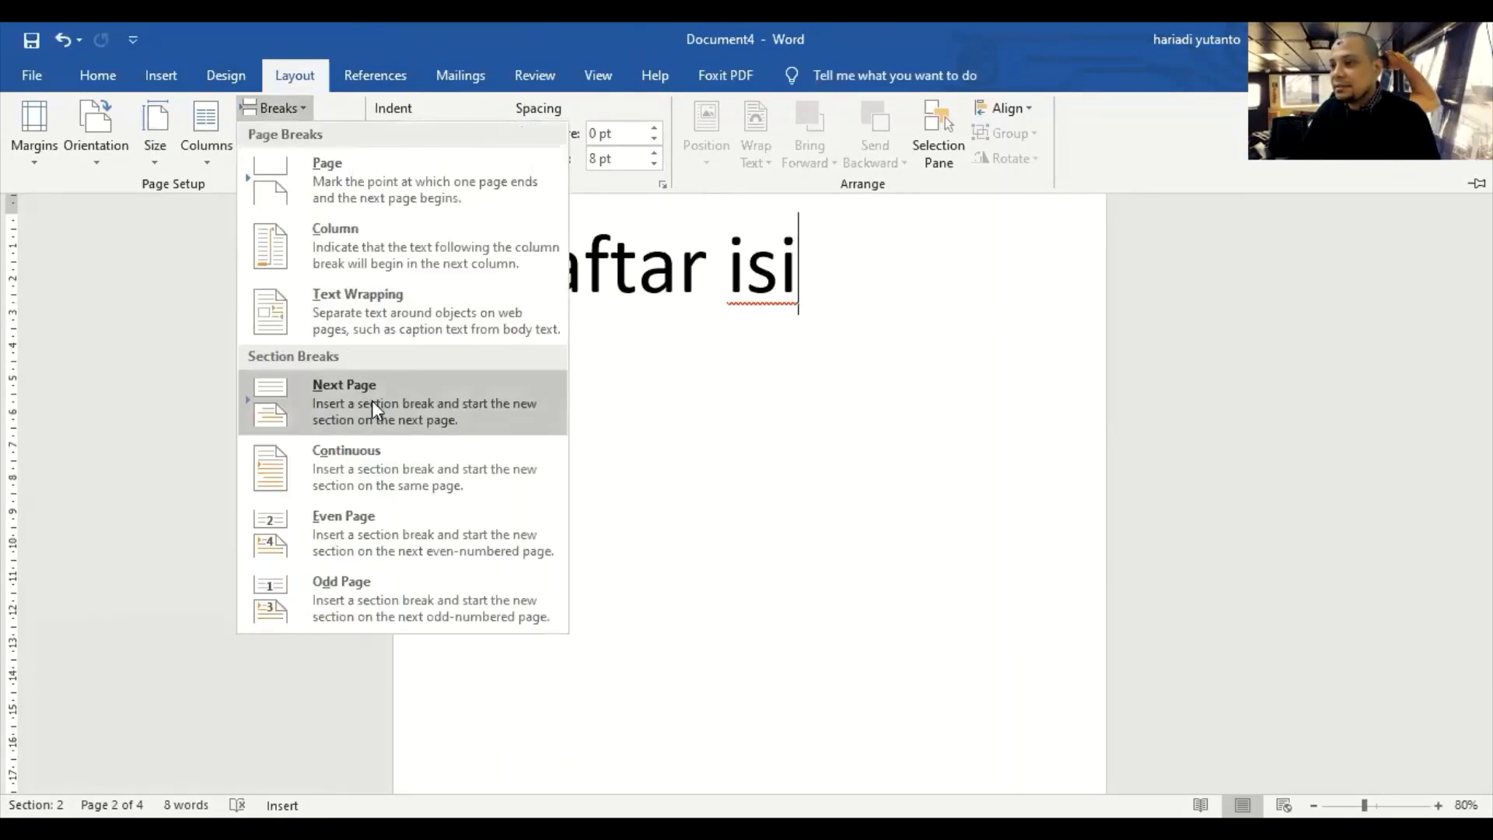
{"action": "left_click", "coordinate": [372, 400]}
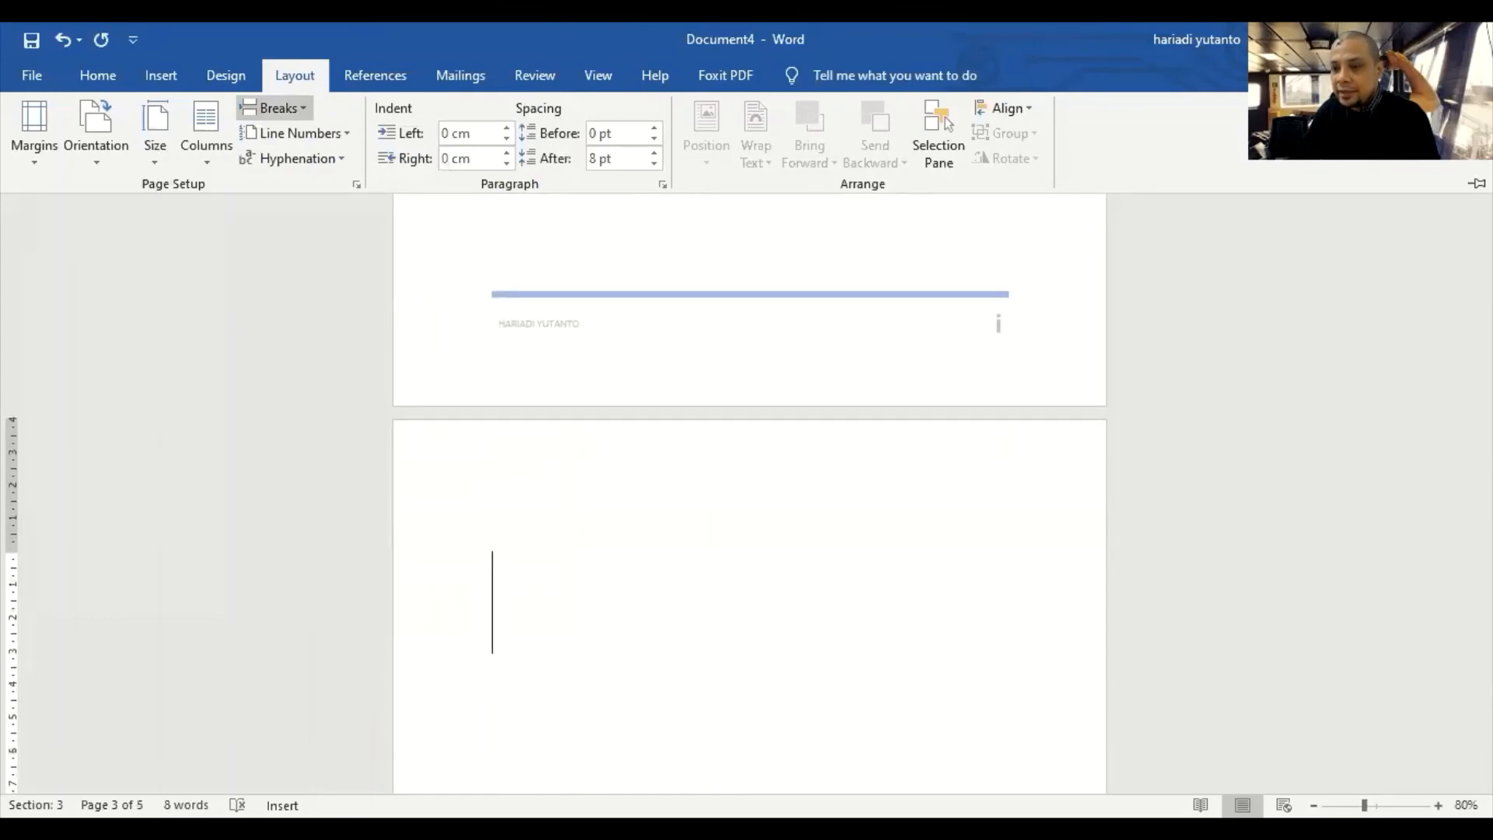
- Delete the blank page and the empty line before the Bab 1 heading, and center the heading
{"action": "scroll", "coordinate": [619, 650], "scroll_direction": "down", "scroll_amount": 15}
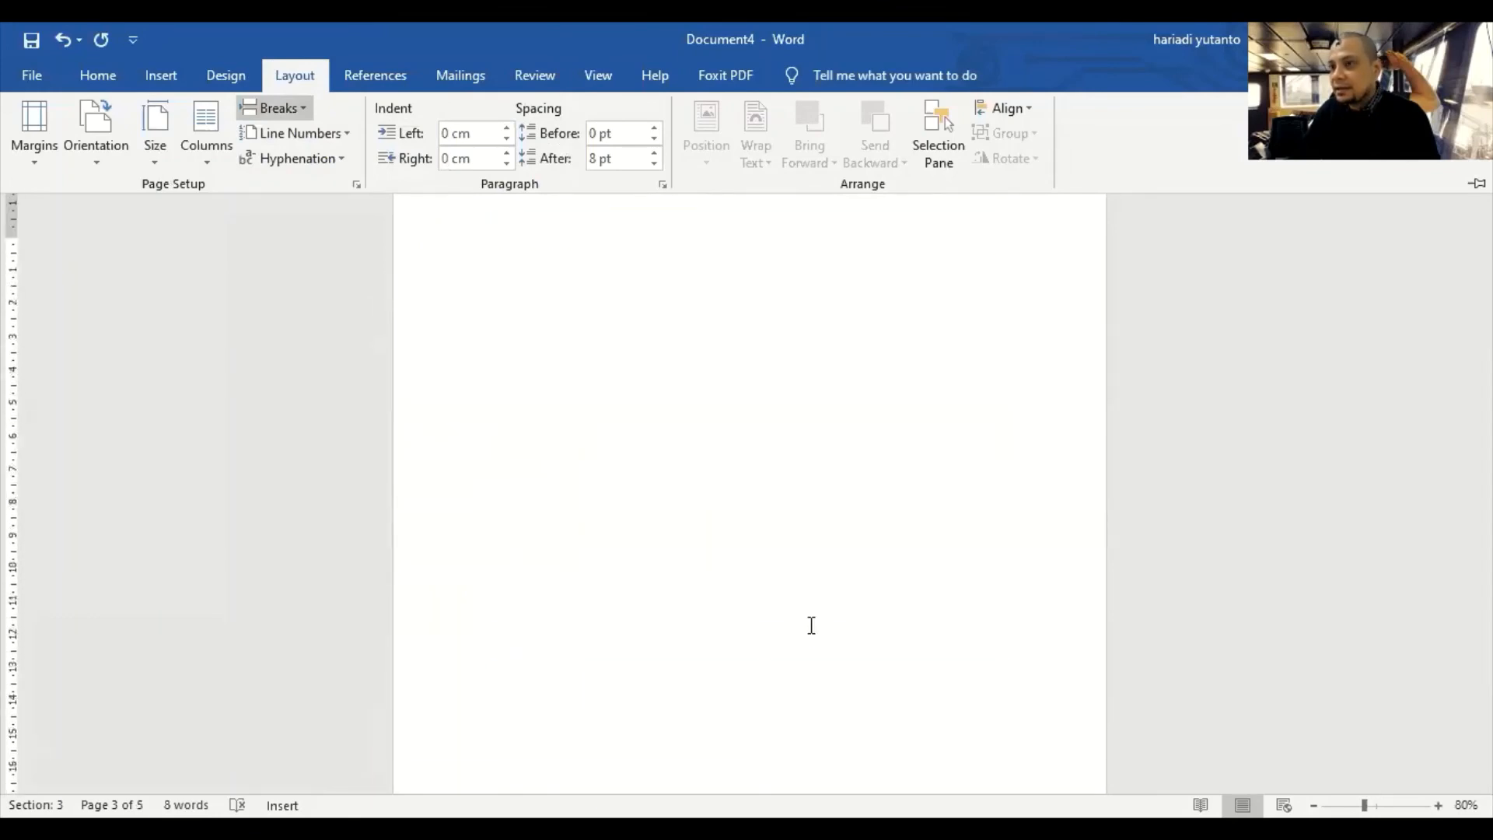
{"action": "scroll", "coordinate": [808, 630], "scroll_direction": "up", "scroll_amount": 5}
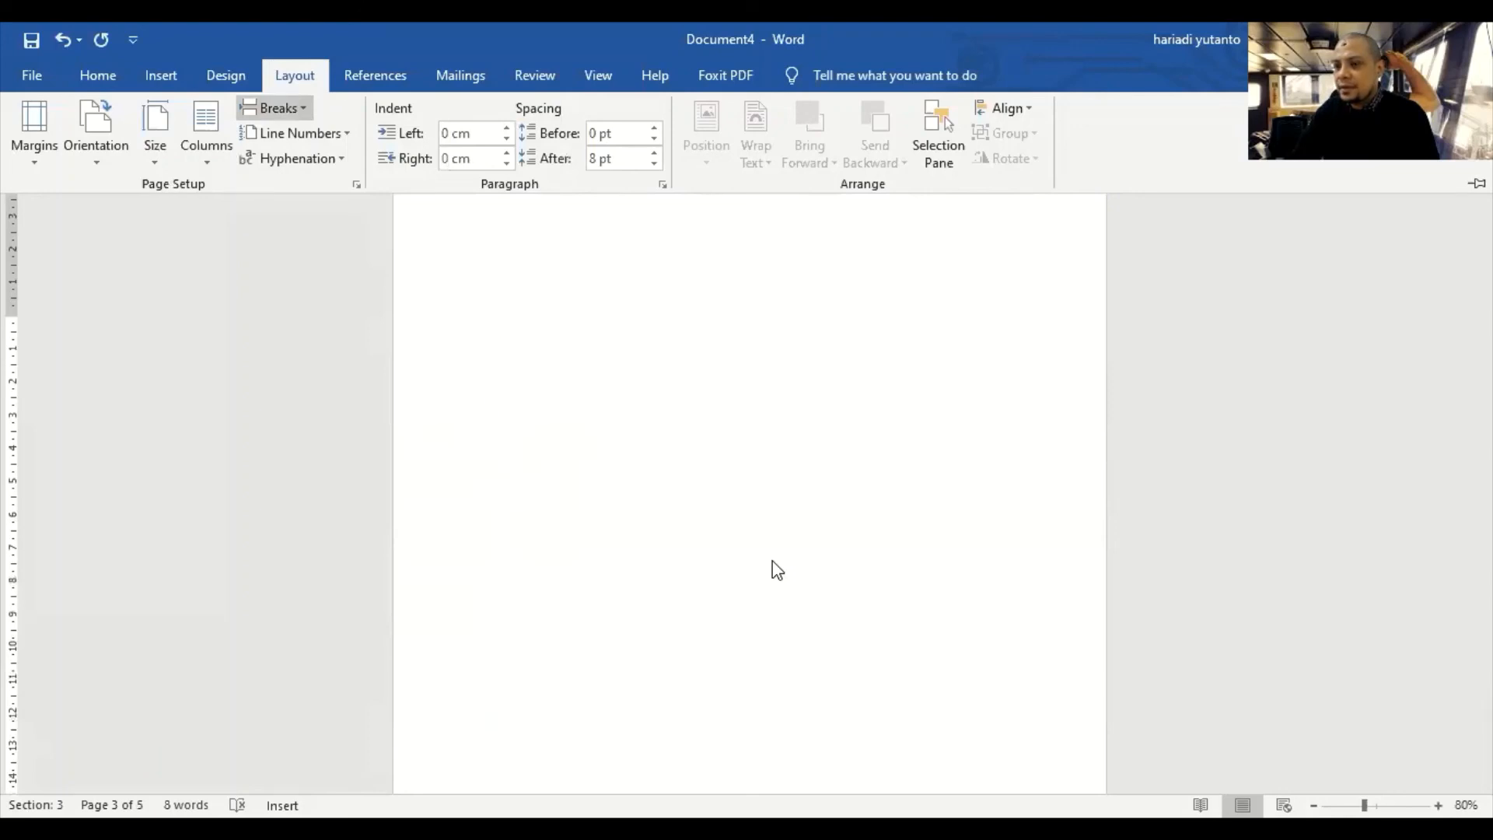
{"action": "scroll", "coordinate": [622, 537], "scroll_direction": "down", "scroll_amount": 10}
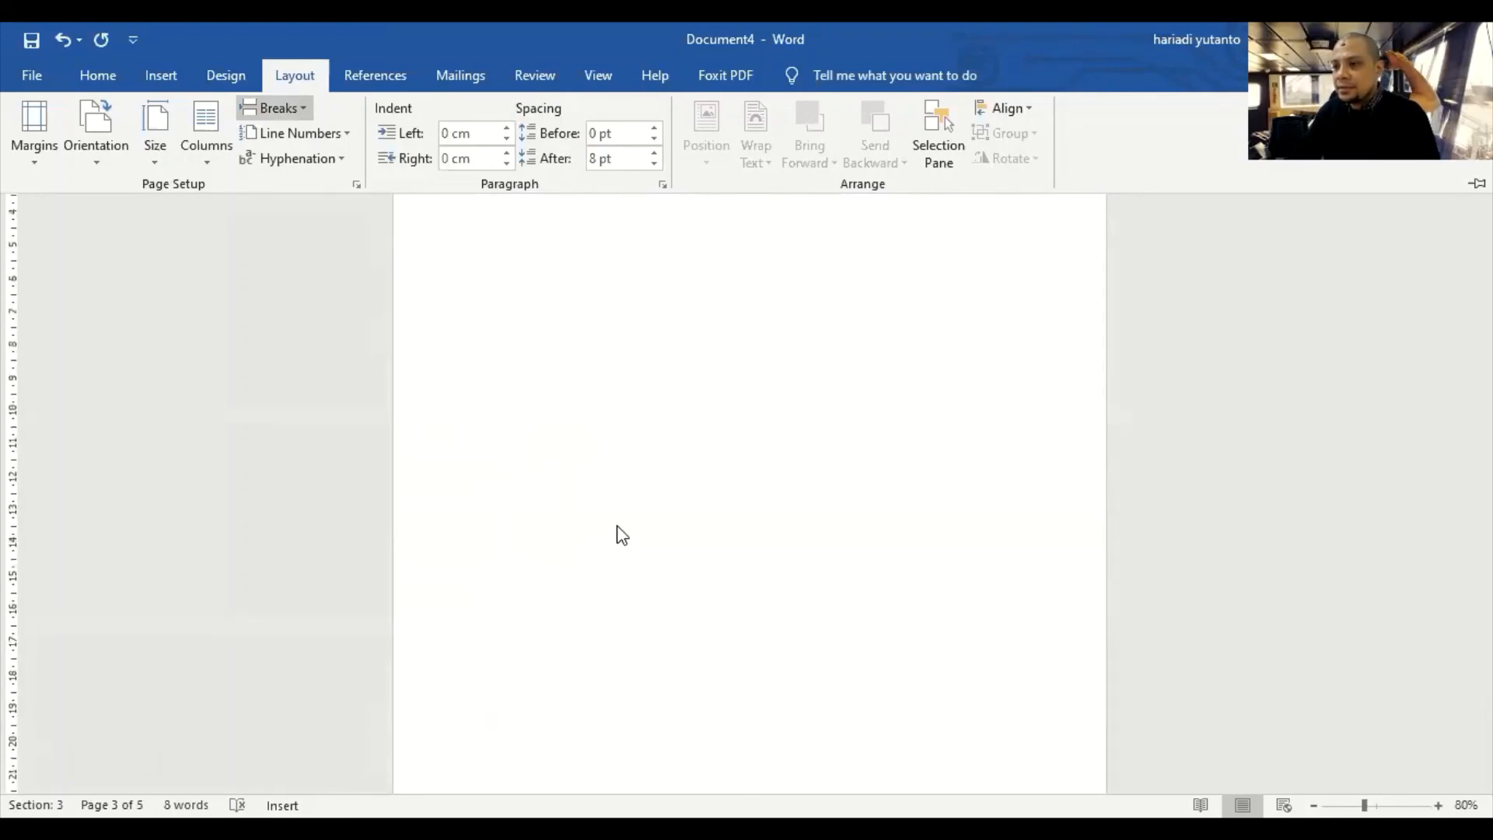
{"action": "scroll", "coordinate": [630, 545], "scroll_direction": "up", "scroll_amount": 4}
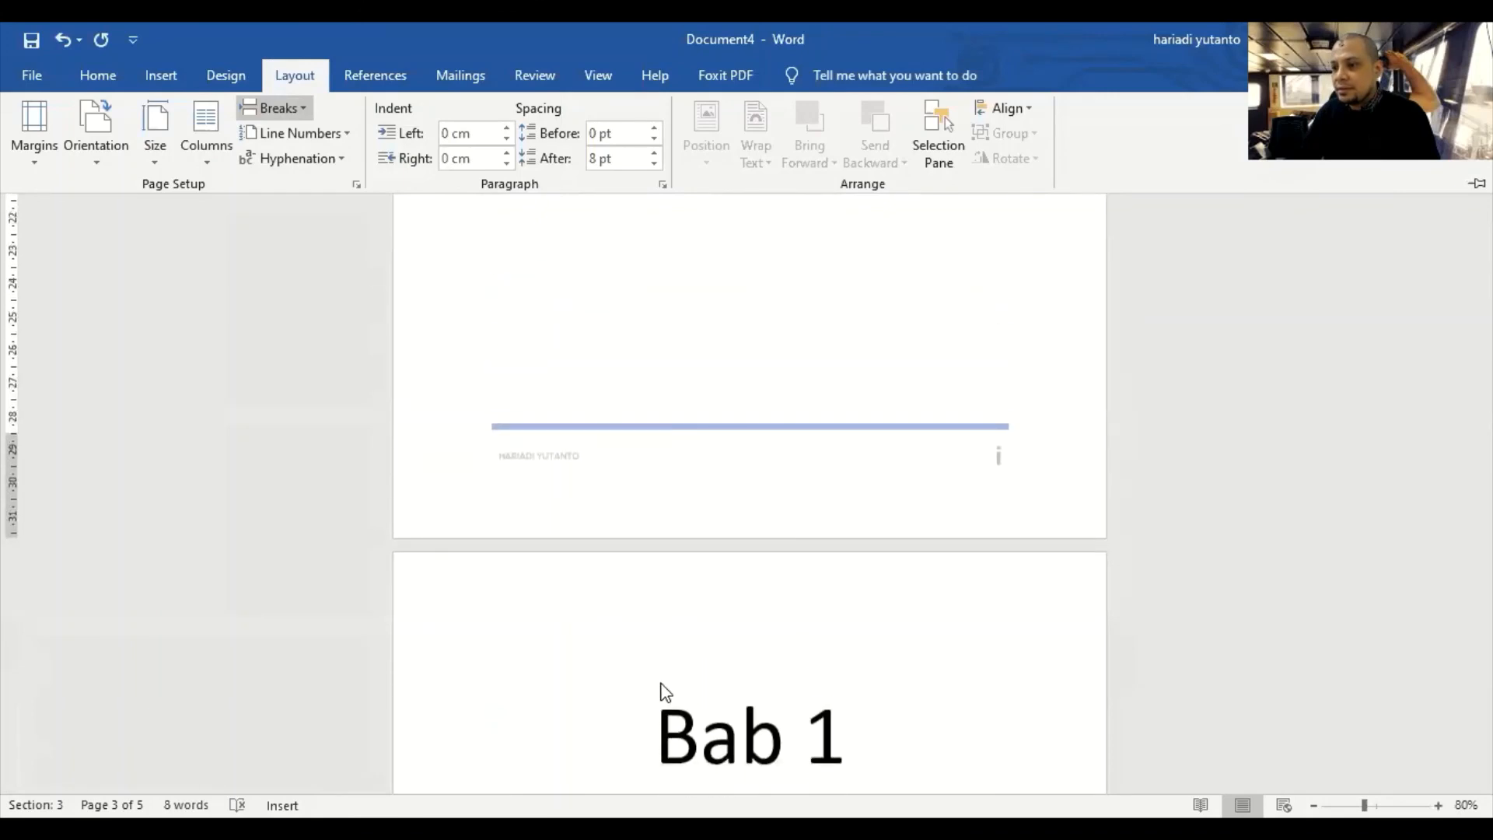
{"action": "left_click", "coordinate": [678, 694]}
{"action": "key", "text": "BackSpace"}
{"action": "key", "text": "BackSpace"}
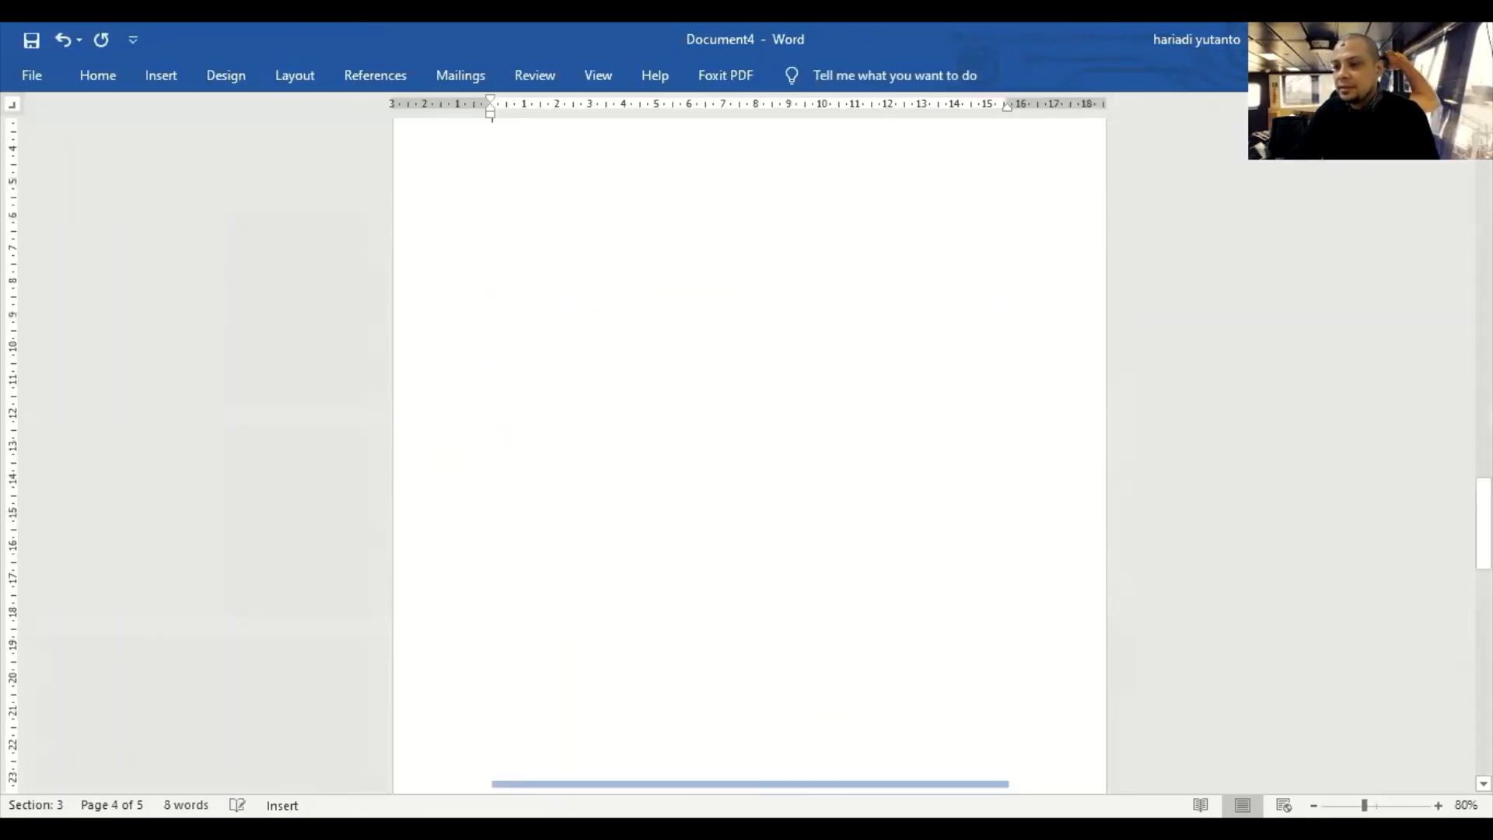
{"action": "scroll", "coordinate": [665, 670], "scroll_direction": "up", "scroll_amount": 8}
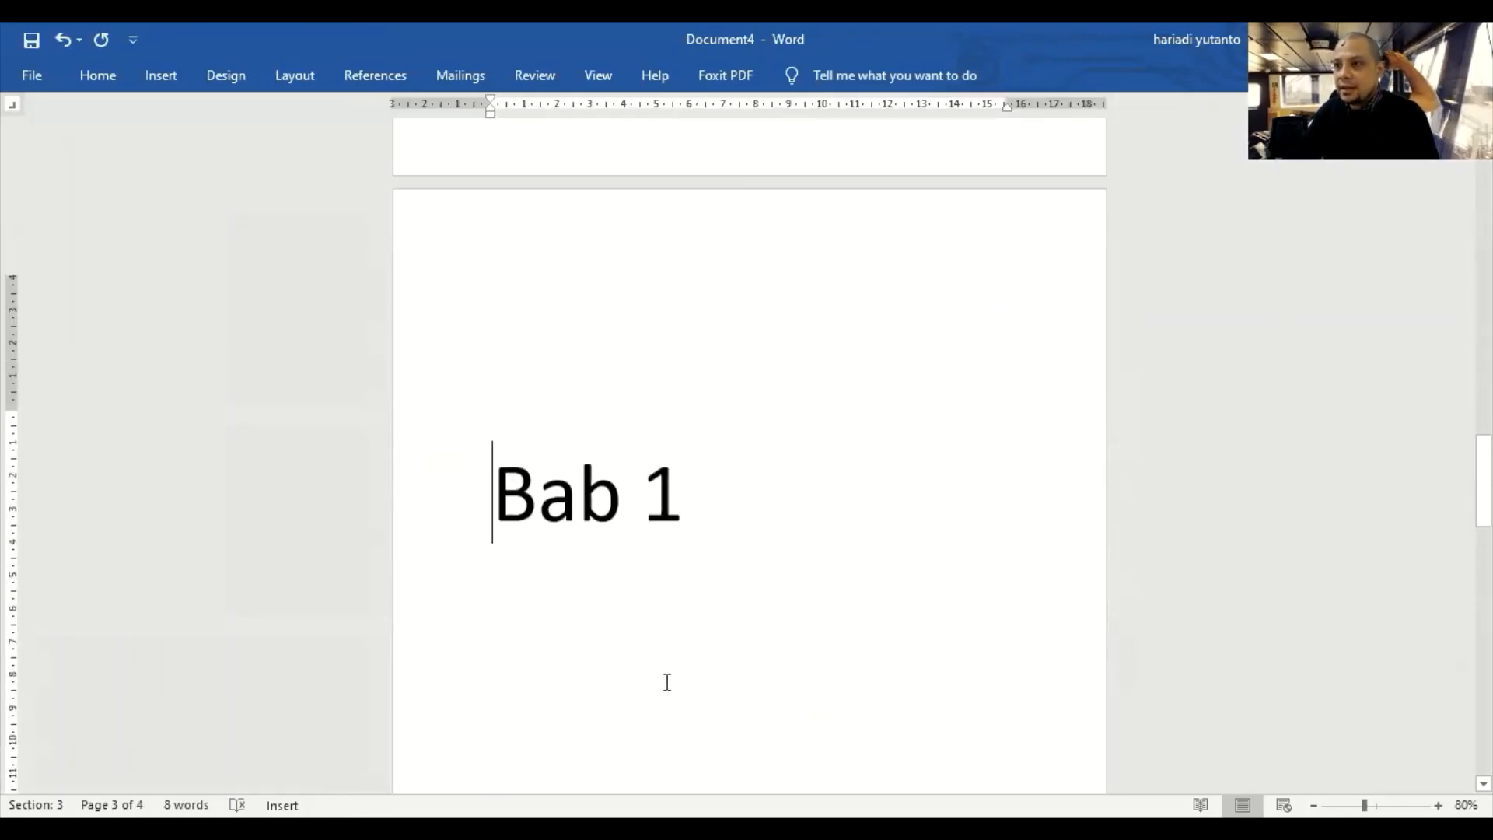
{"action": "key", "text": "BackSpace"}
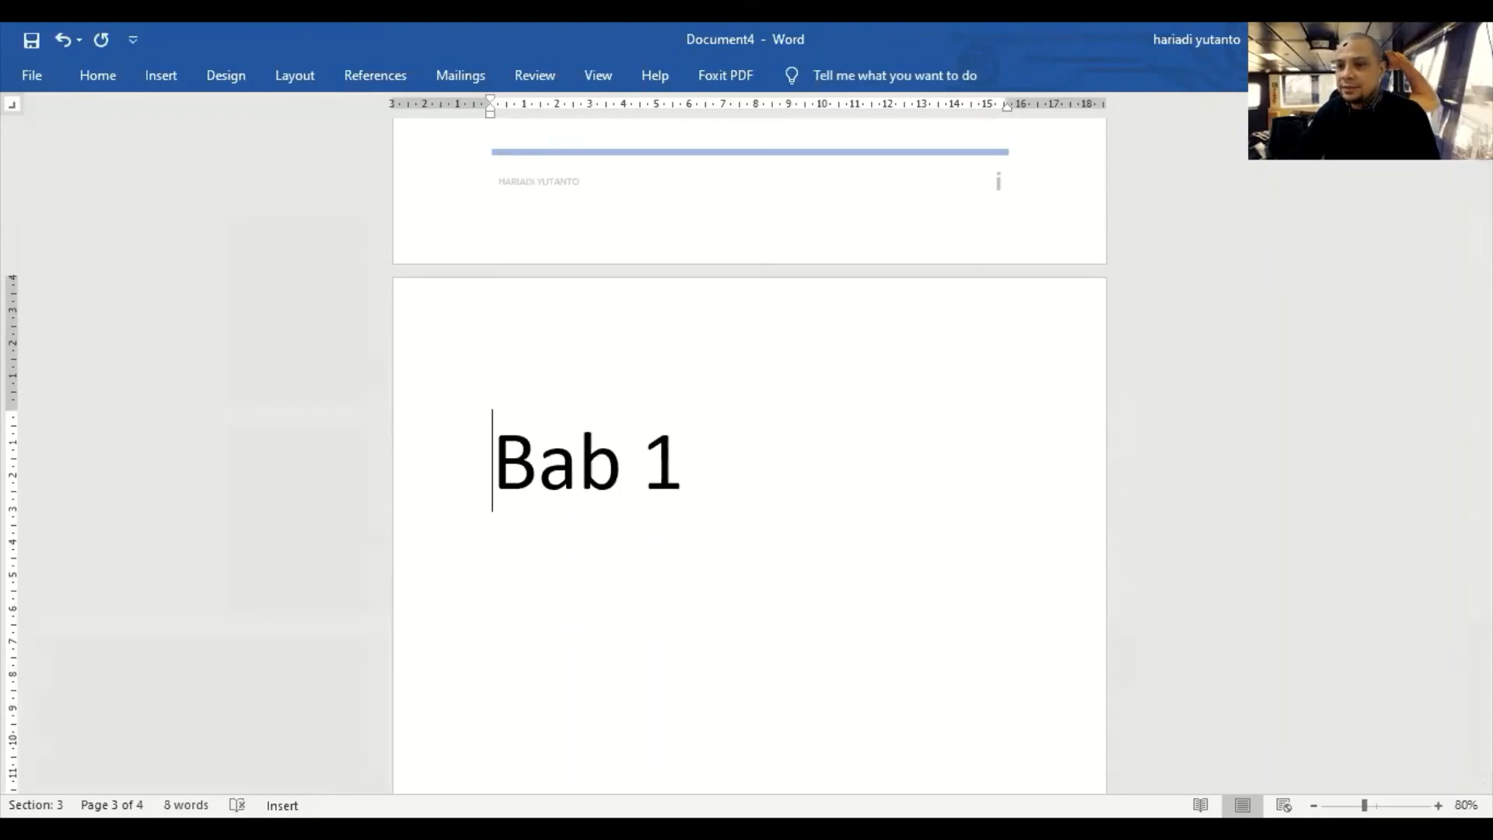
{"action": "scroll", "coordinate": [651, 609], "scroll_direction": "up", "scroll_amount": 1}
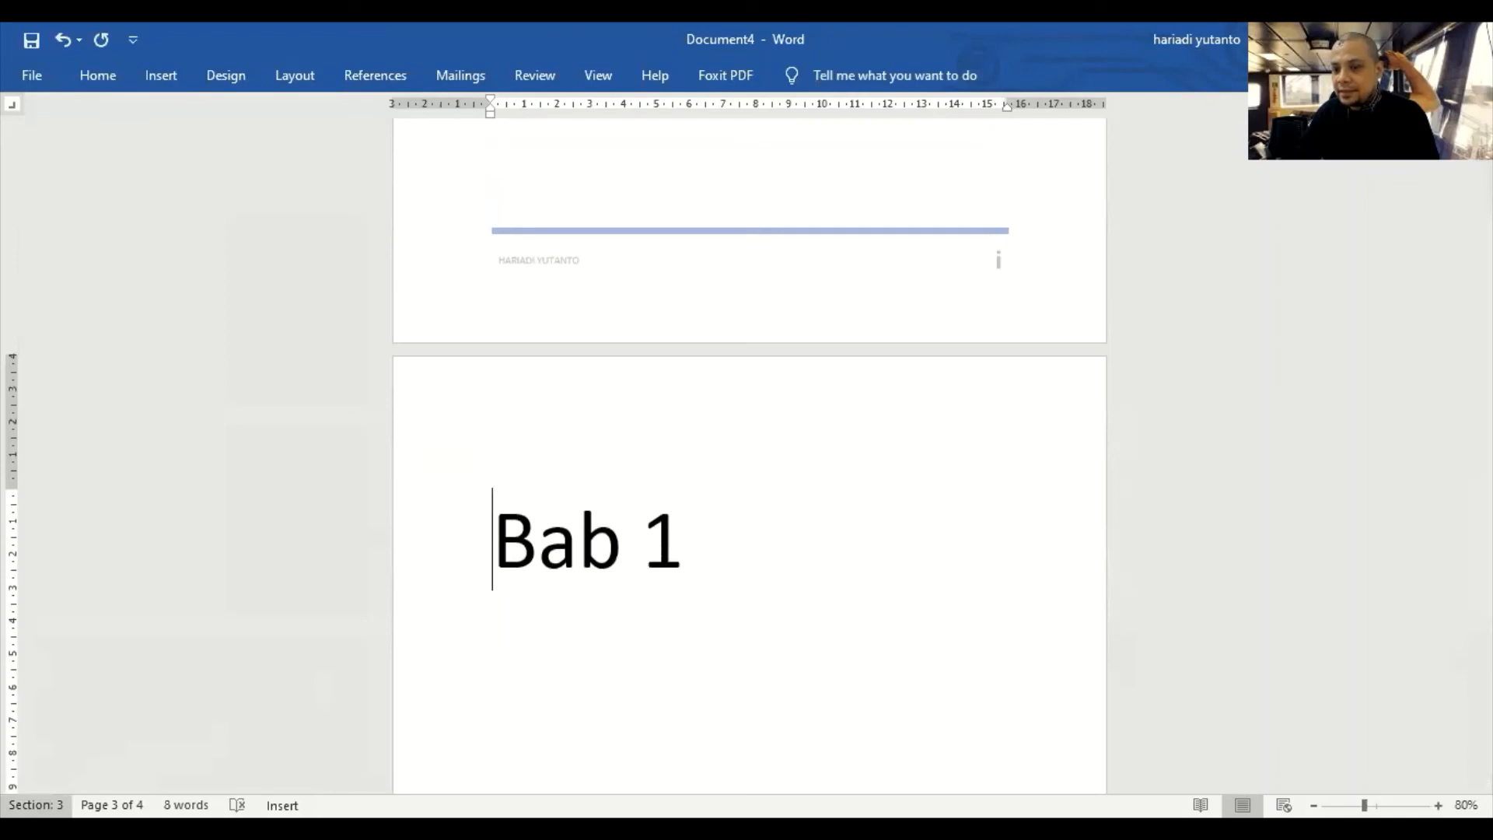
{"action": "key", "text": "ctrl+e"}
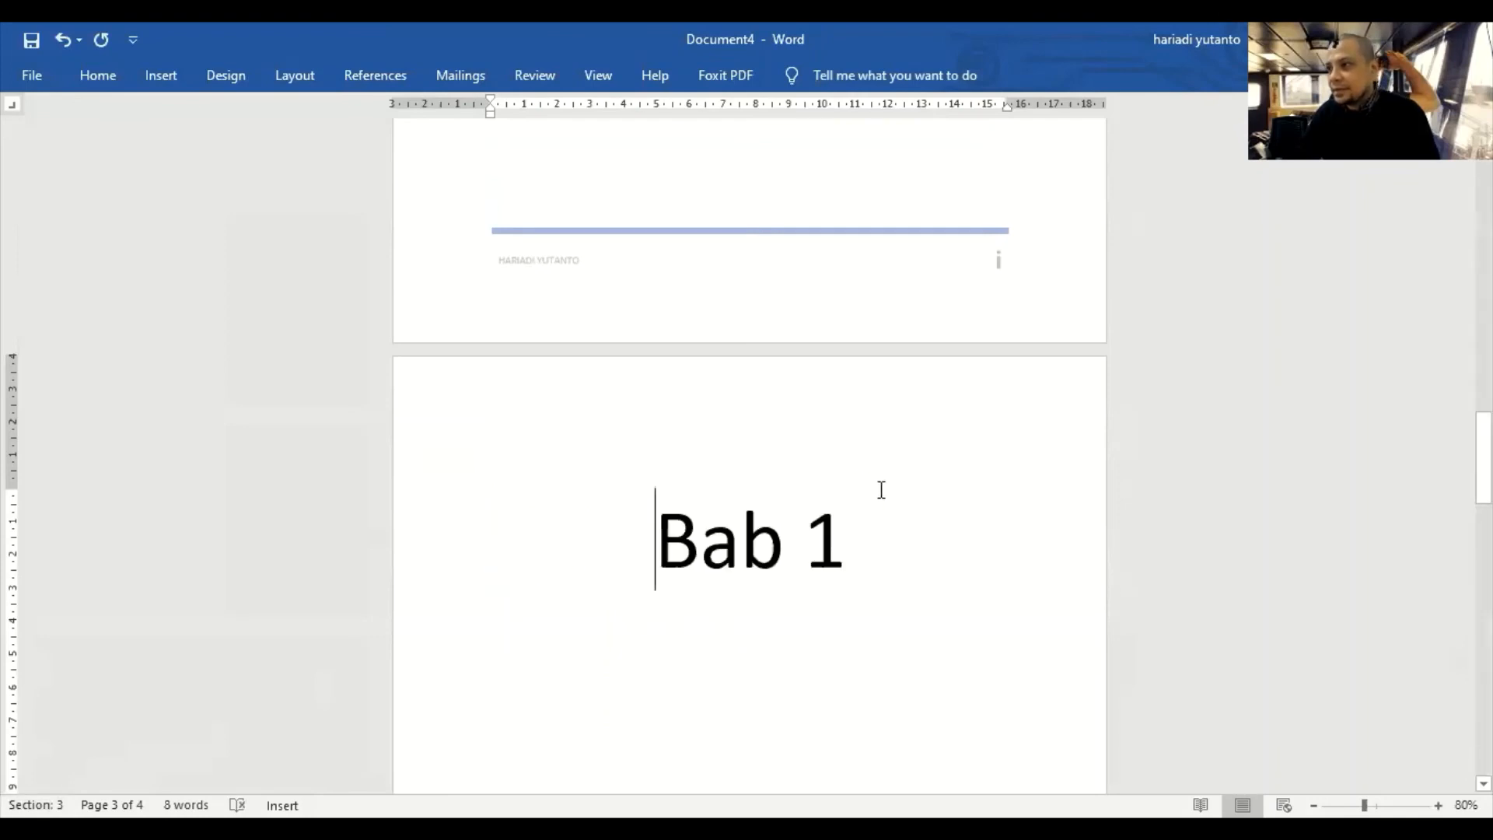
- Examine the footer page numbers on the Daftar isi, Bab 1 and Bab 2 pages
{"action": "scroll", "coordinate": [887, 506], "scroll_direction": "up", "scroll_amount": 3}
{"action": "scroll", "coordinate": [892, 519], "scroll_direction": "up", "scroll_amount": 6}
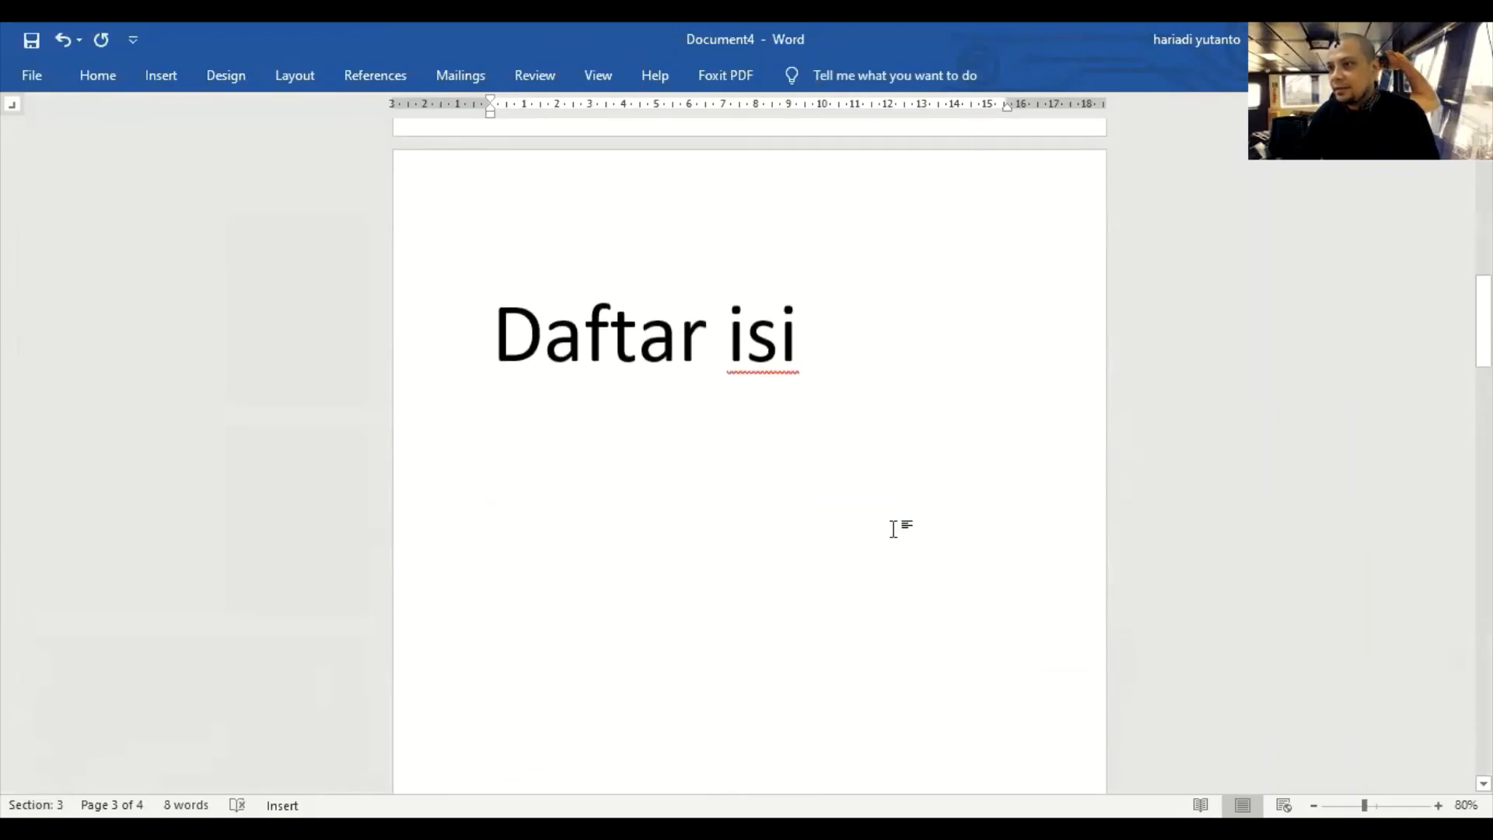
{"action": "scroll", "coordinate": [894, 528], "scroll_direction": "down", "scroll_amount": 18}
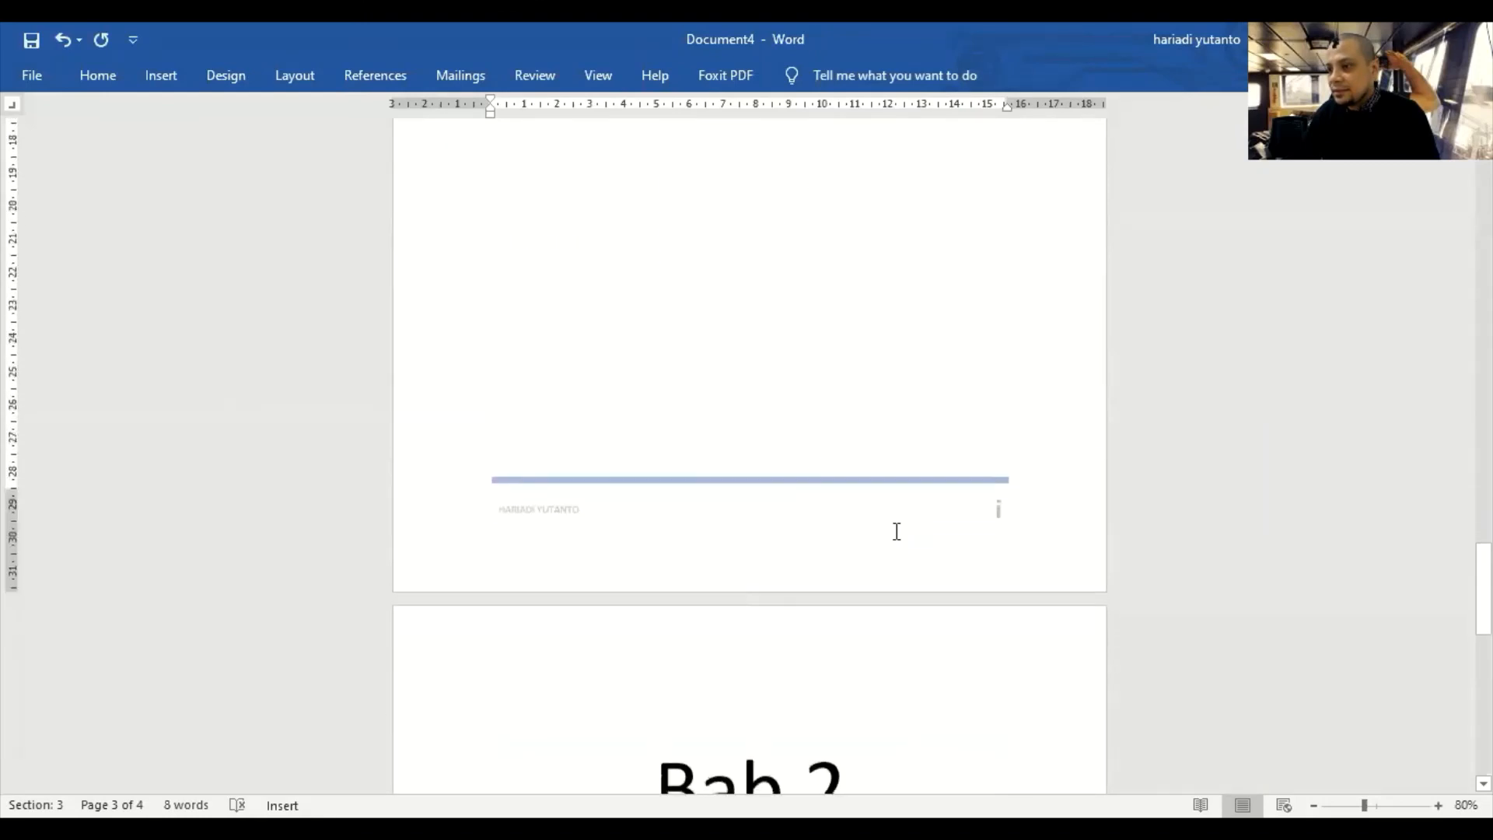
{"action": "scroll", "coordinate": [897, 534], "scroll_direction": "up", "scroll_amount": 6}
{"action": "scroll", "coordinate": [902, 536], "scroll_direction": "down", "scroll_amount": 6}
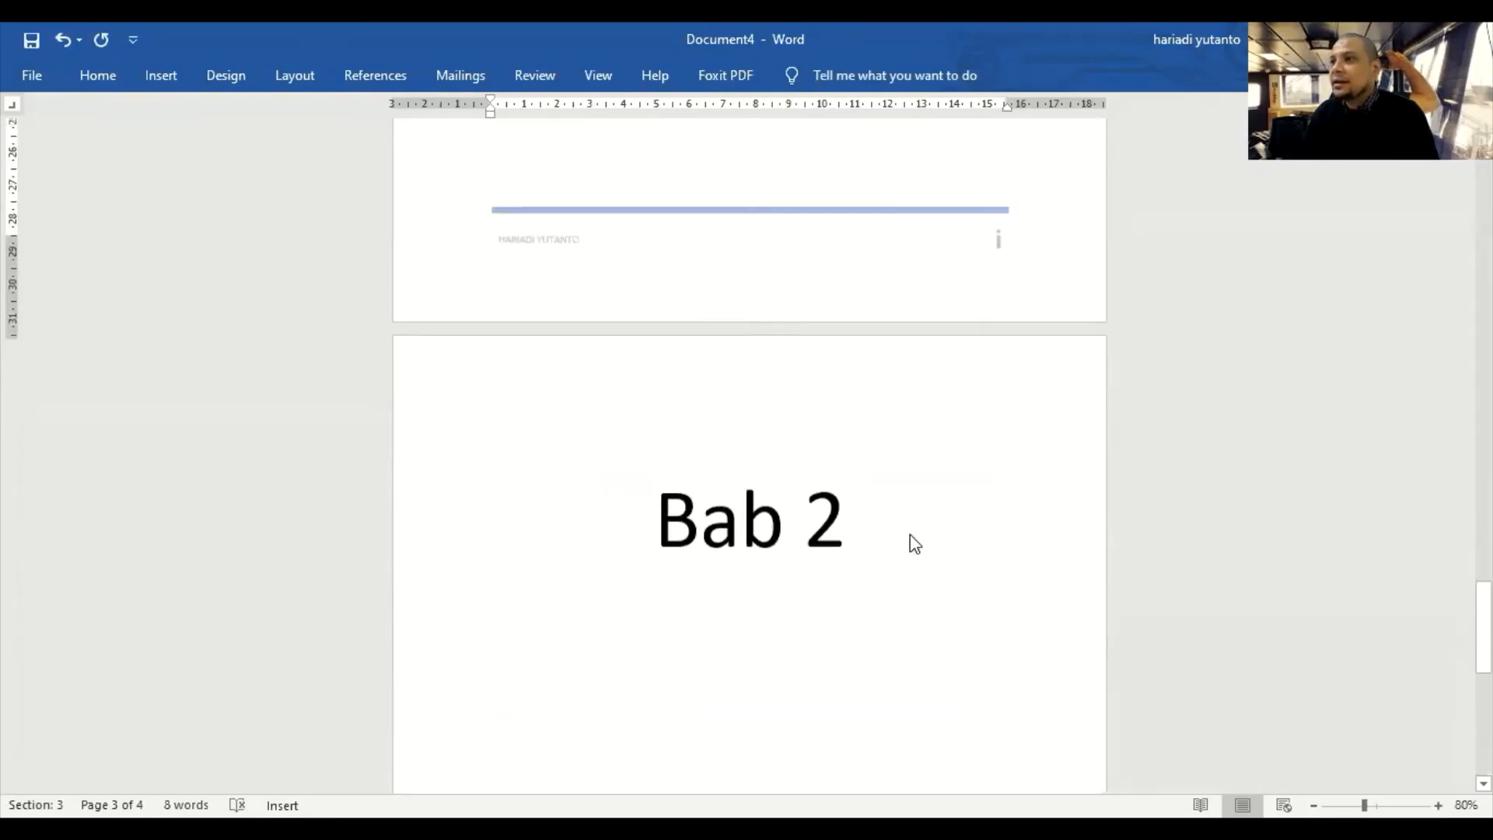
{"action": "scroll", "coordinate": [914, 545], "scroll_direction": "up", "scroll_amount": 6}
{"action": "scroll", "coordinate": [921, 546], "scroll_direction": "up", "scroll_amount": 8}
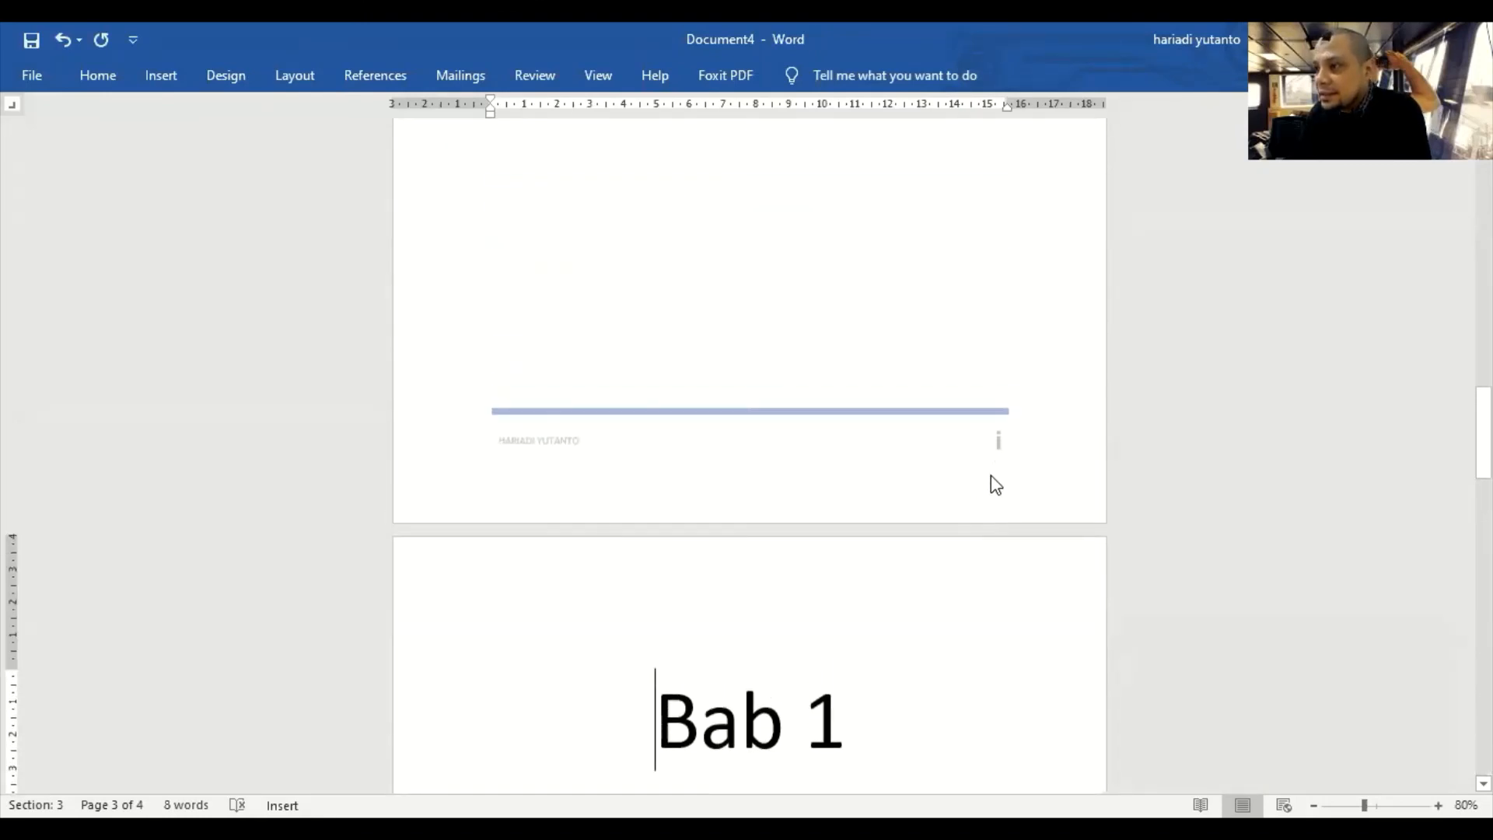
{"action": "scroll", "coordinate": [999, 449], "scroll_direction": "down", "scroll_amount": 3}
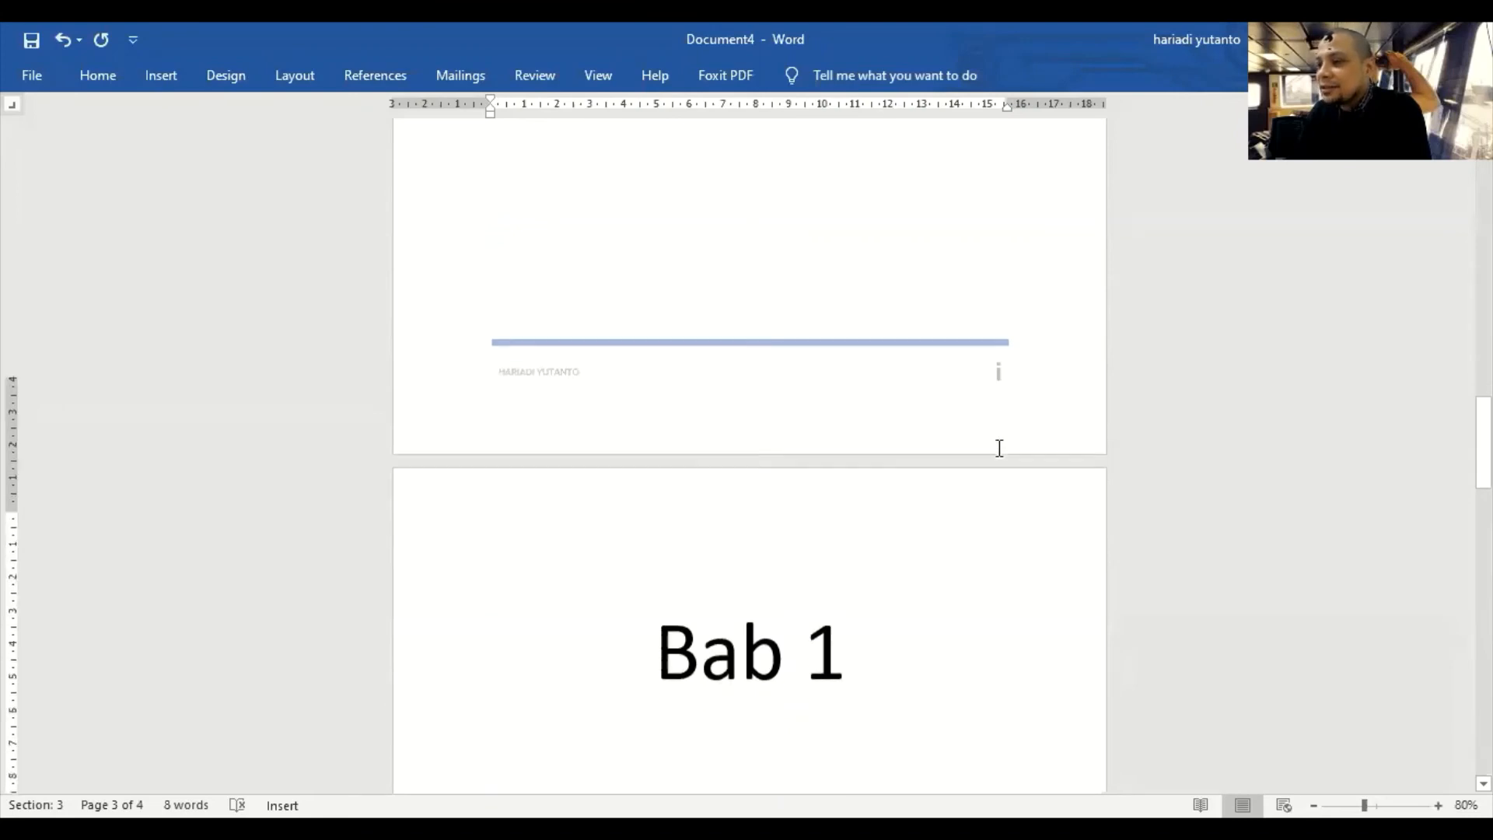
{"action": "scroll", "coordinate": [999, 449], "scroll_direction": "up", "scroll_amount": 3}
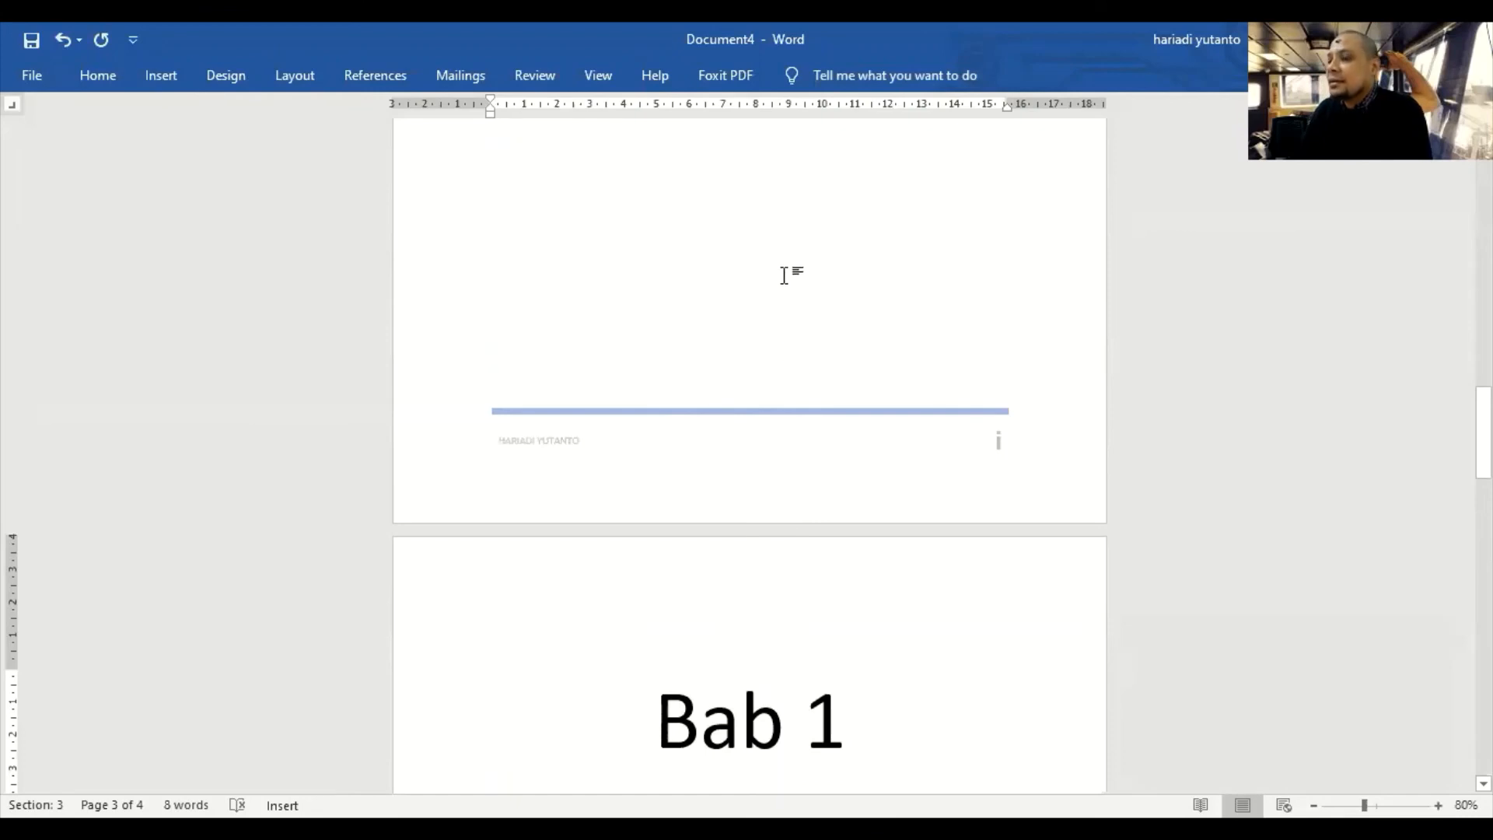
{"action": "scroll", "coordinate": [845, 576], "scroll_direction": "up", "scroll_amount": 6}
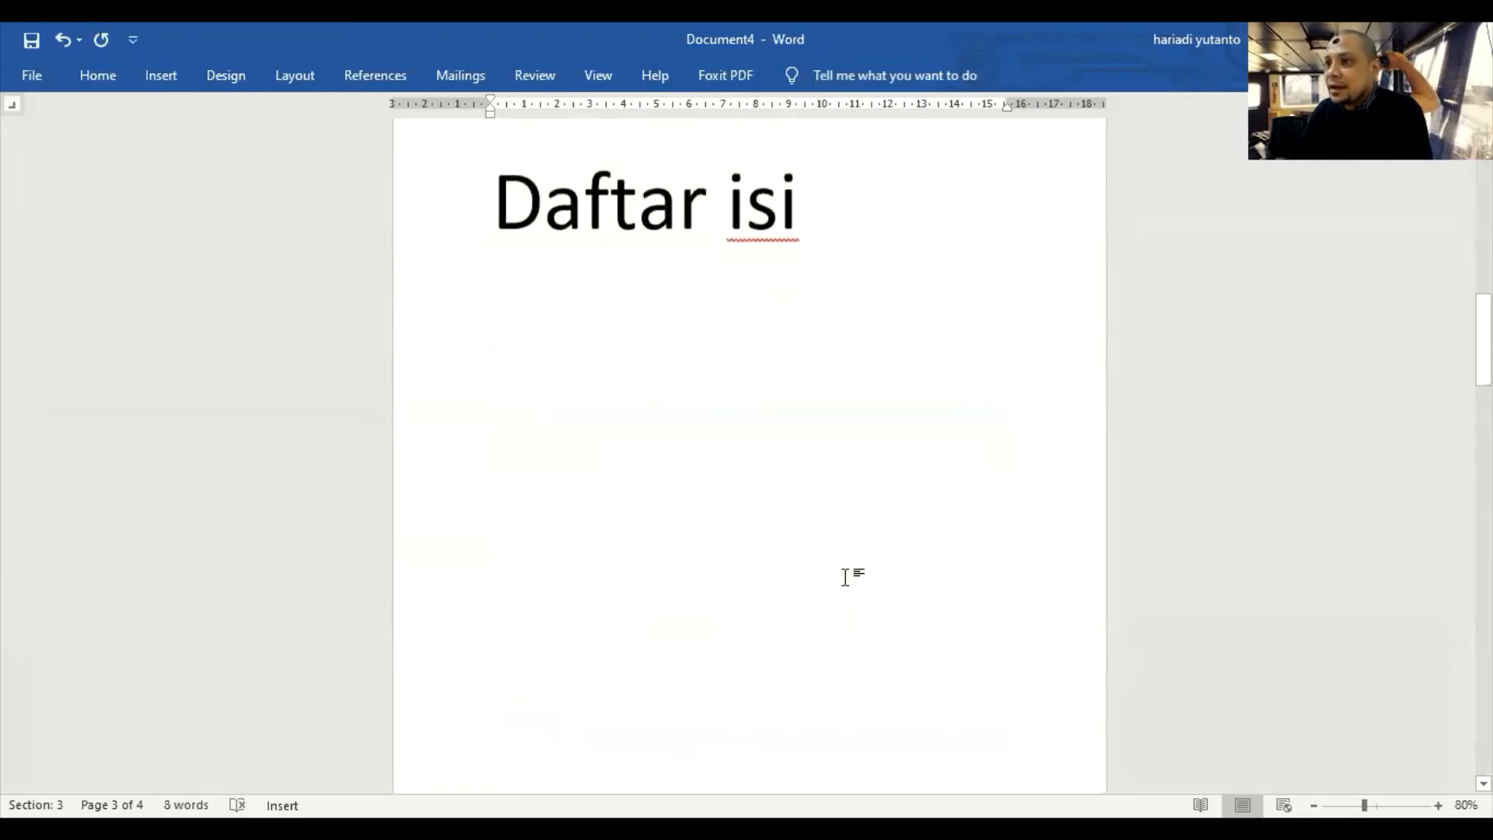
{"action": "scroll", "coordinate": [845, 576], "scroll_direction": "down", "scroll_amount": 6}
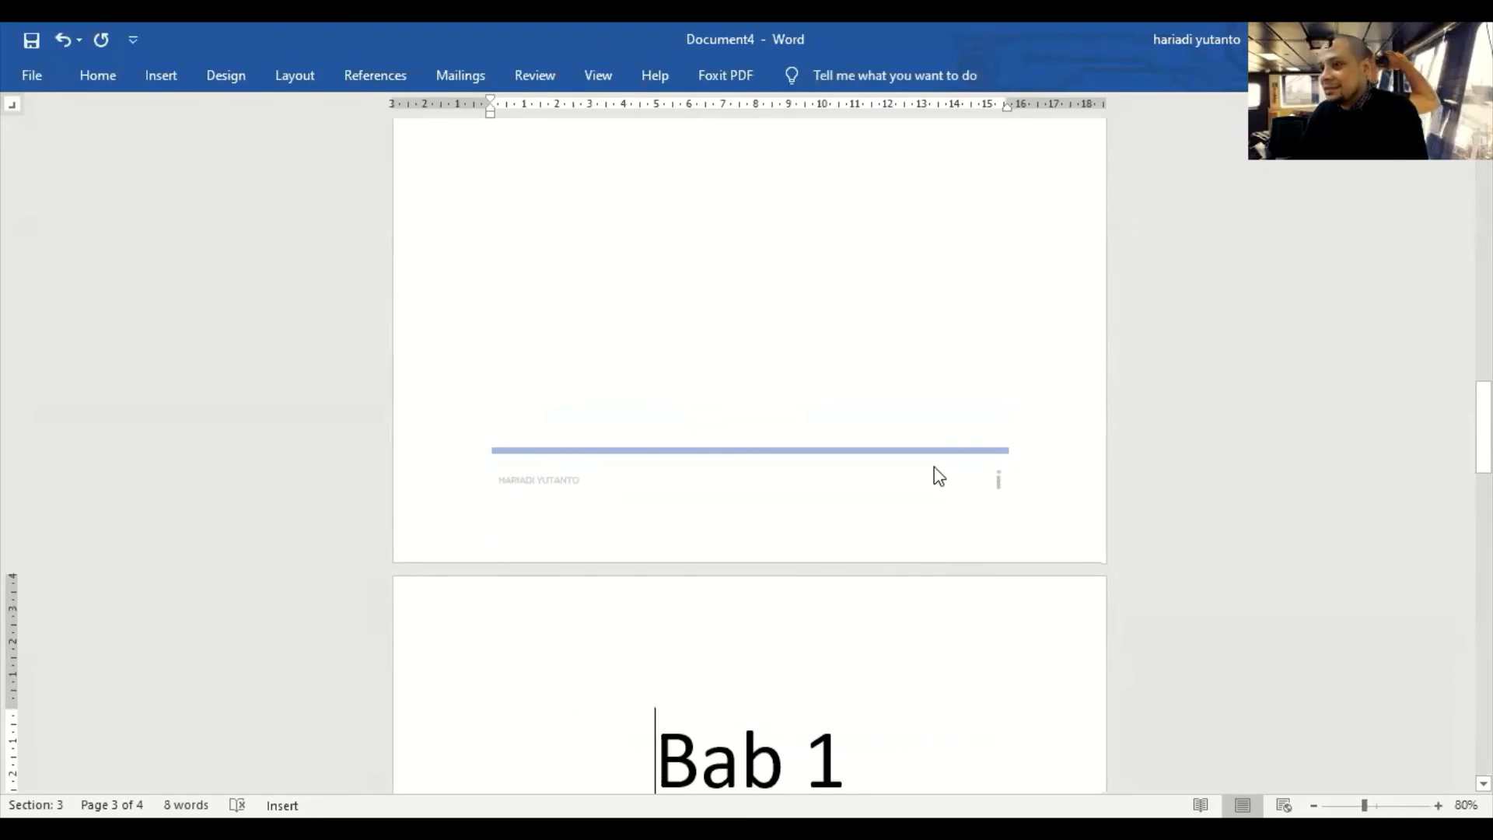
{"action": "scroll", "coordinate": [934, 467], "scroll_direction": "down", "scroll_amount": 8}
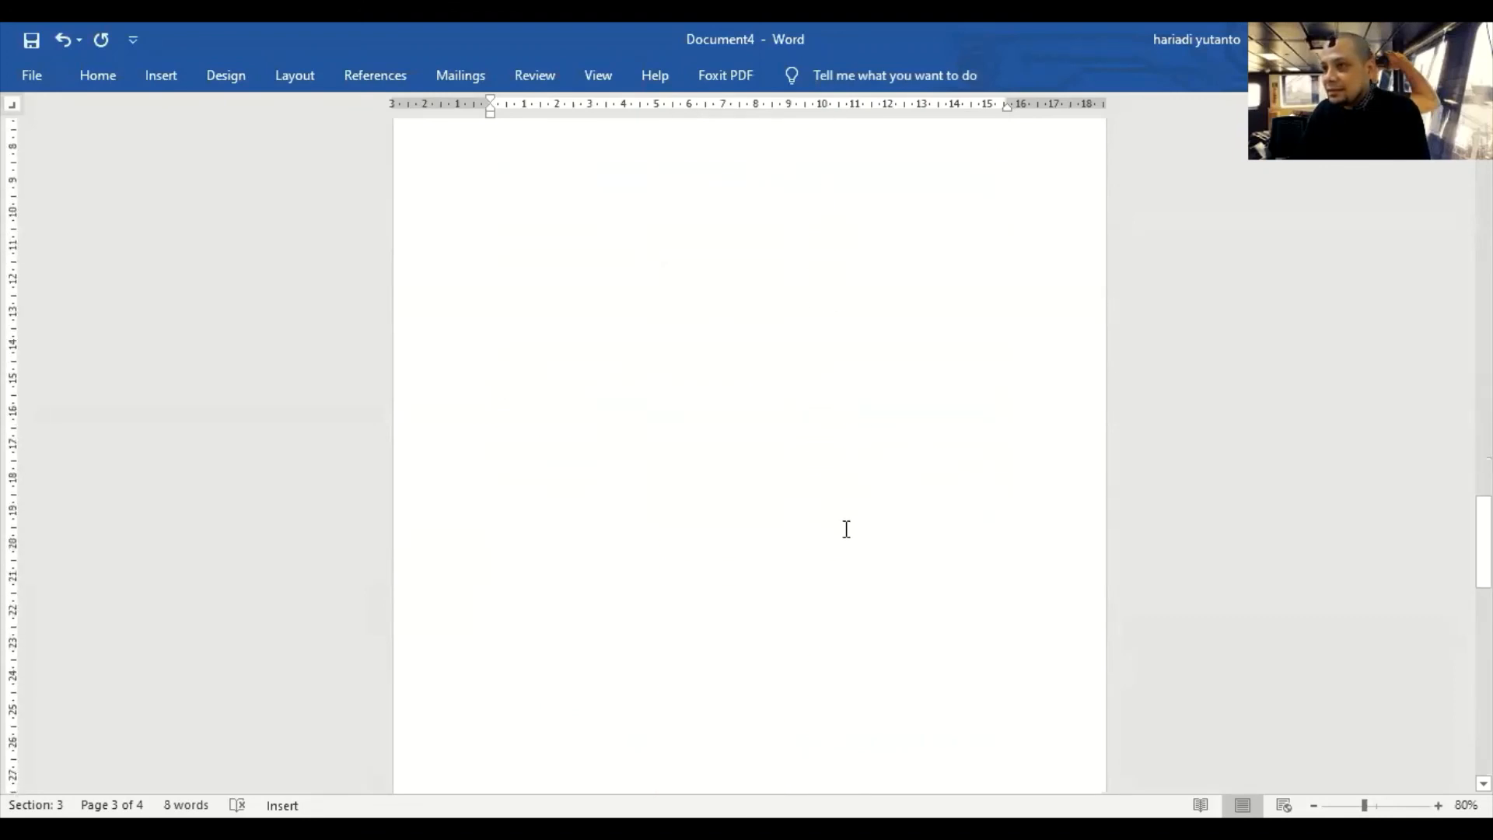
{"action": "scroll", "coordinate": [846, 529], "scroll_direction": "up", "scroll_amount": 3}
{"action": "scroll", "coordinate": [846, 528], "scroll_direction": "down", "scroll_amount": 3}
{"action": "scroll", "coordinate": [846, 528], "scroll_direction": "up", "scroll_amount": 3}
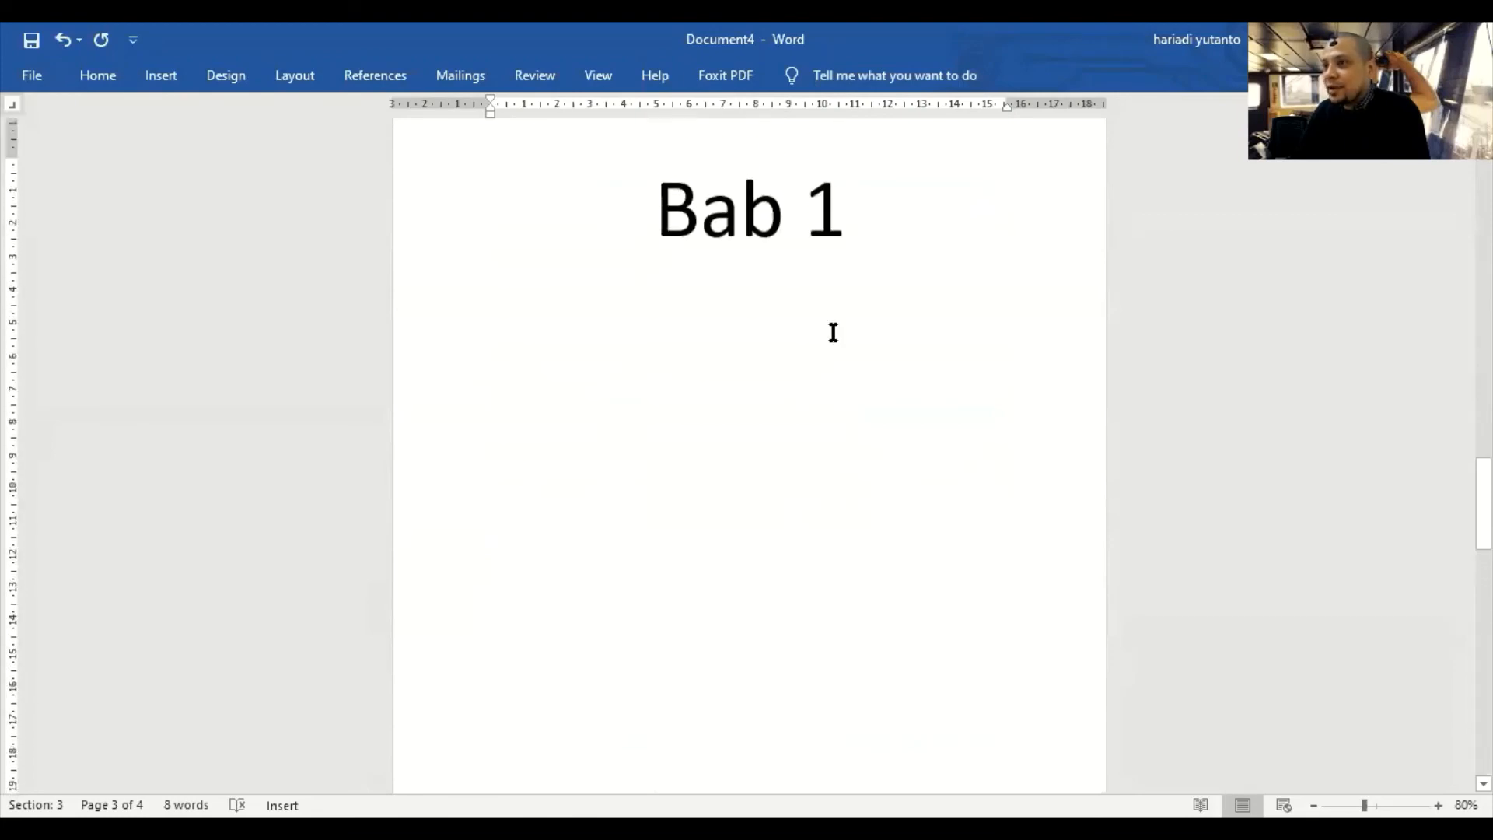
- Open the section 3 footer on the Bab 1 page and unlink it from the previous section
{"action": "left_click", "coordinate": [838, 220]}
{"action": "scroll", "coordinate": [844, 466], "scroll_direction": "down", "scroll_amount": 5}
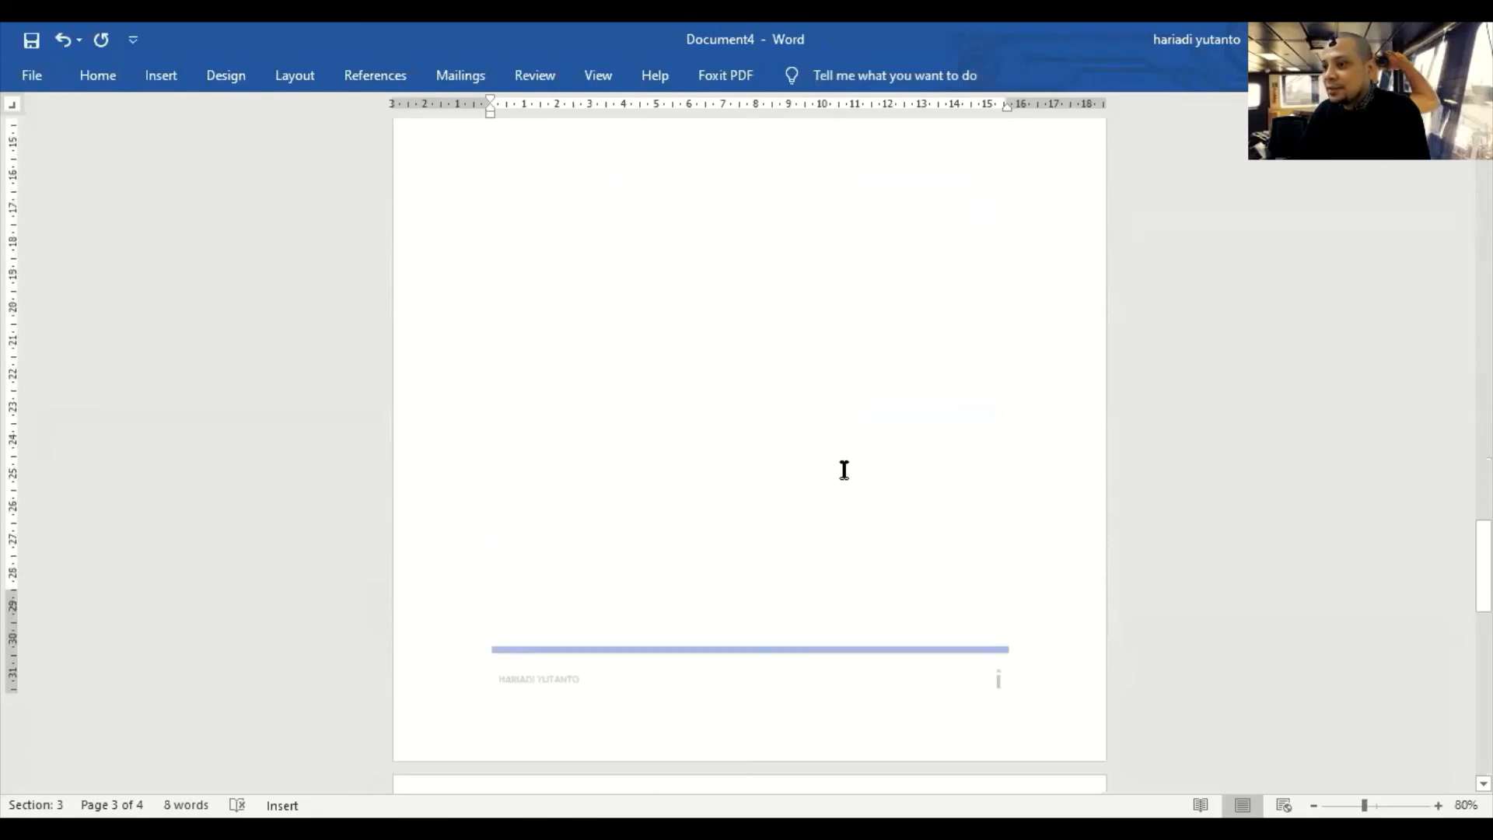
{"action": "scroll", "coordinate": [843, 488], "scroll_direction": "down", "scroll_amount": 1}
{"action": "double_click", "coordinate": [837, 557]}
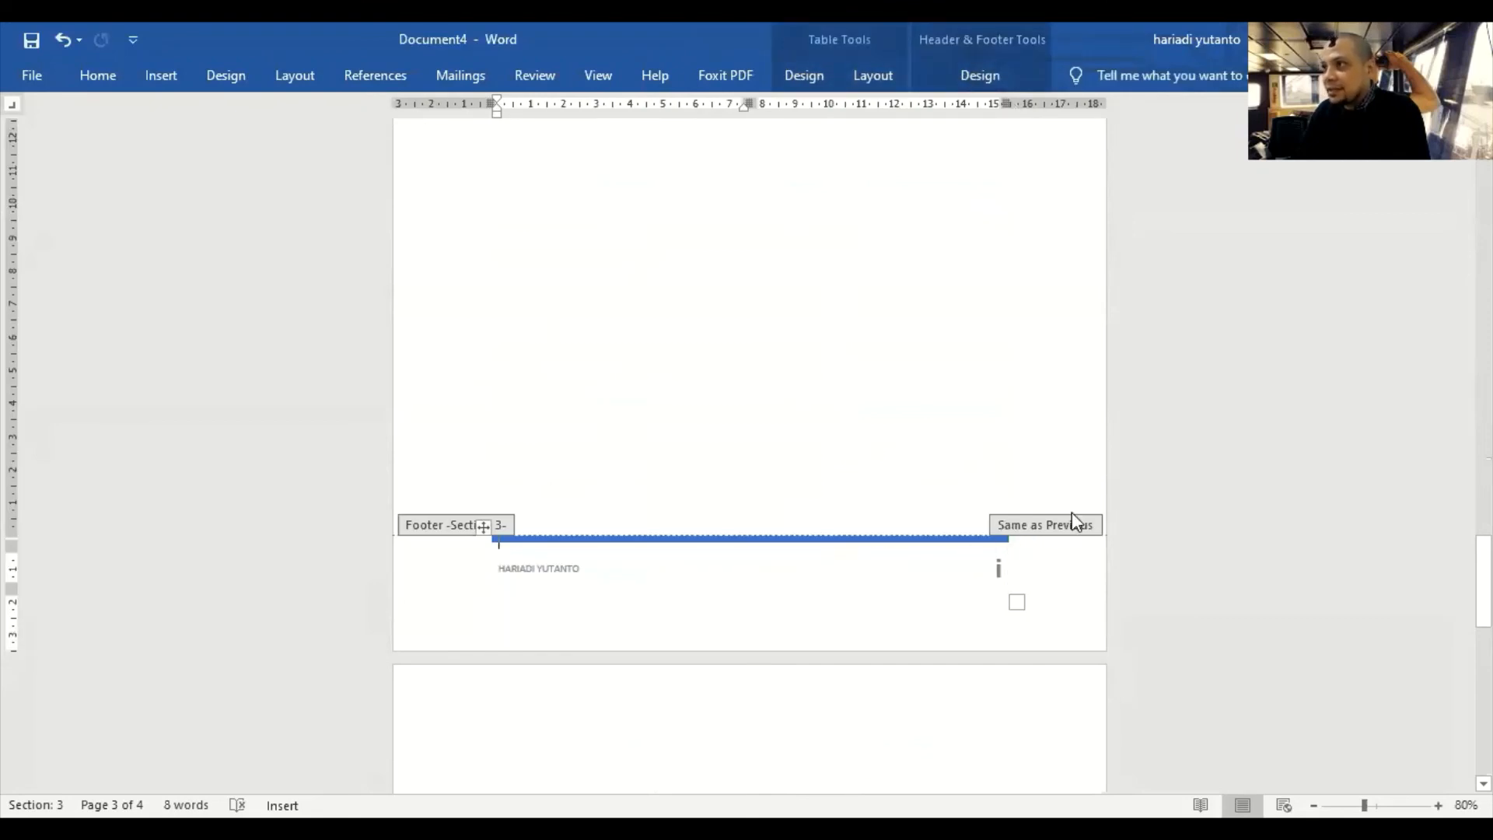
{"action": "left_click", "coordinate": [979, 73]}
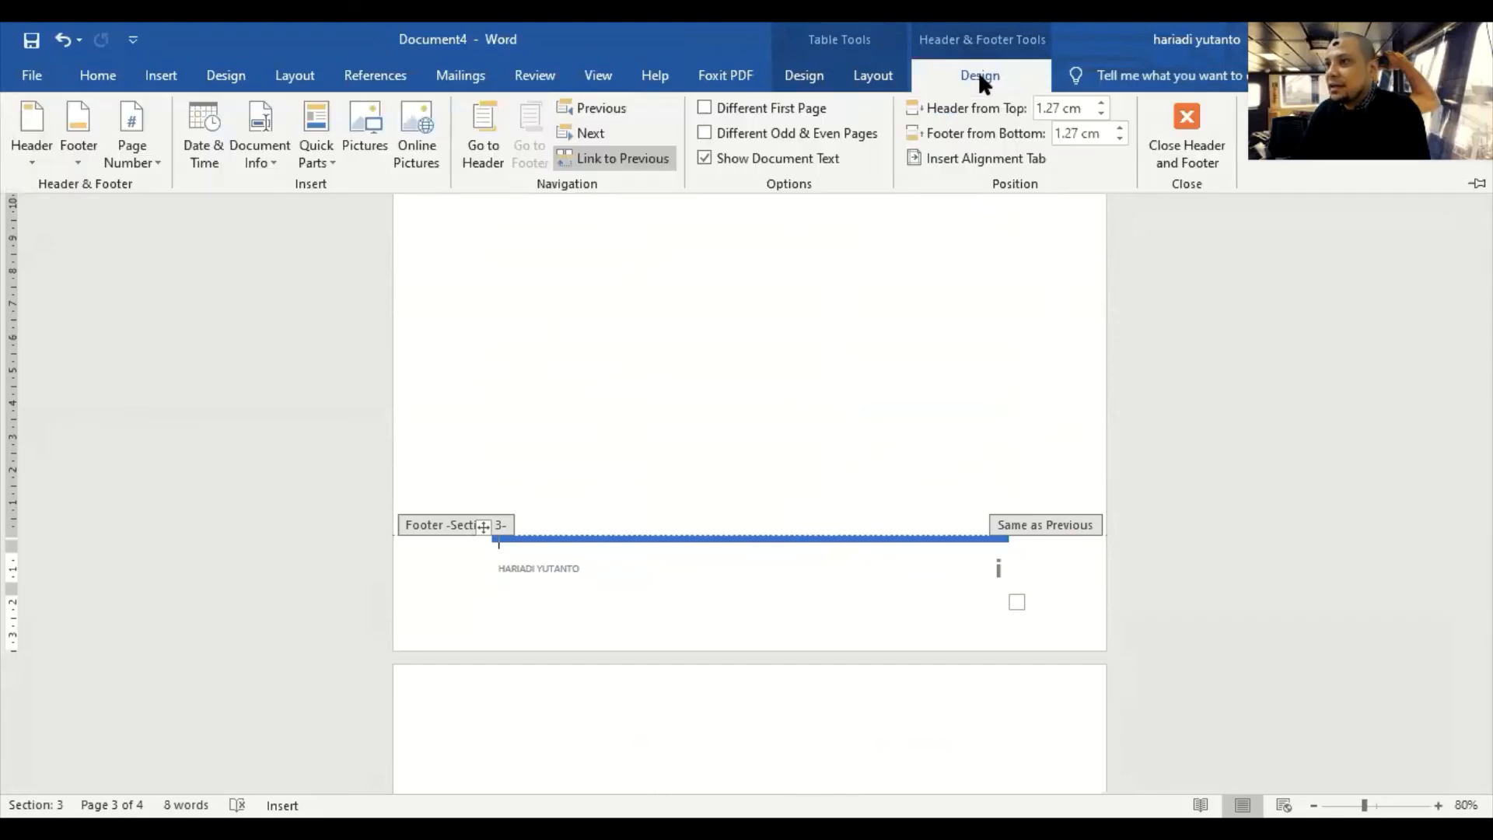
{"action": "left_click", "coordinate": [618, 165]}
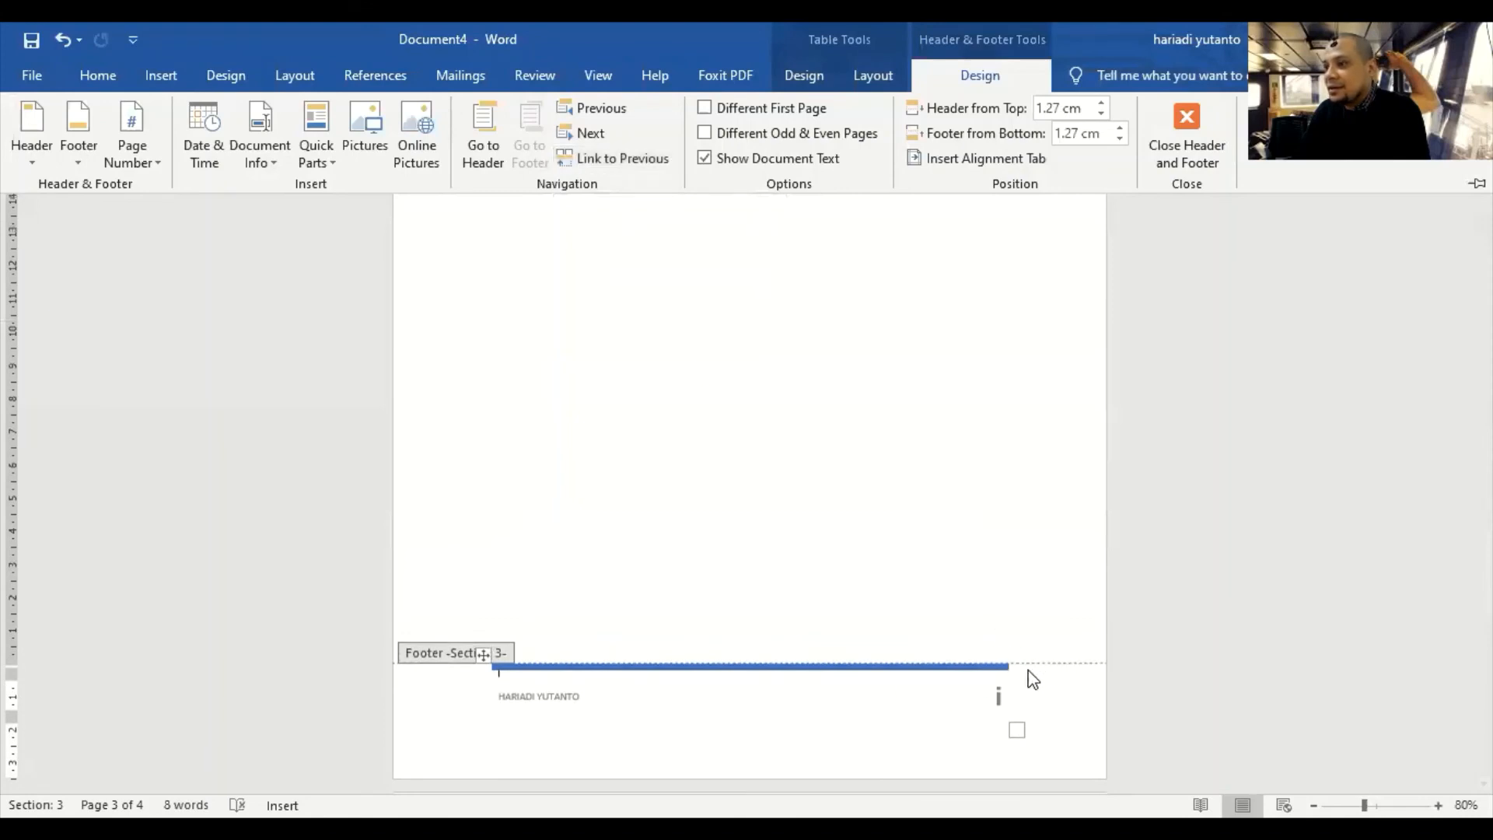
- Apply the i, ii, iii number format starting at i to the page number in the section 2 footer
{"action": "scroll", "coordinate": [1033, 678], "scroll_direction": "up", "scroll_amount": 10}
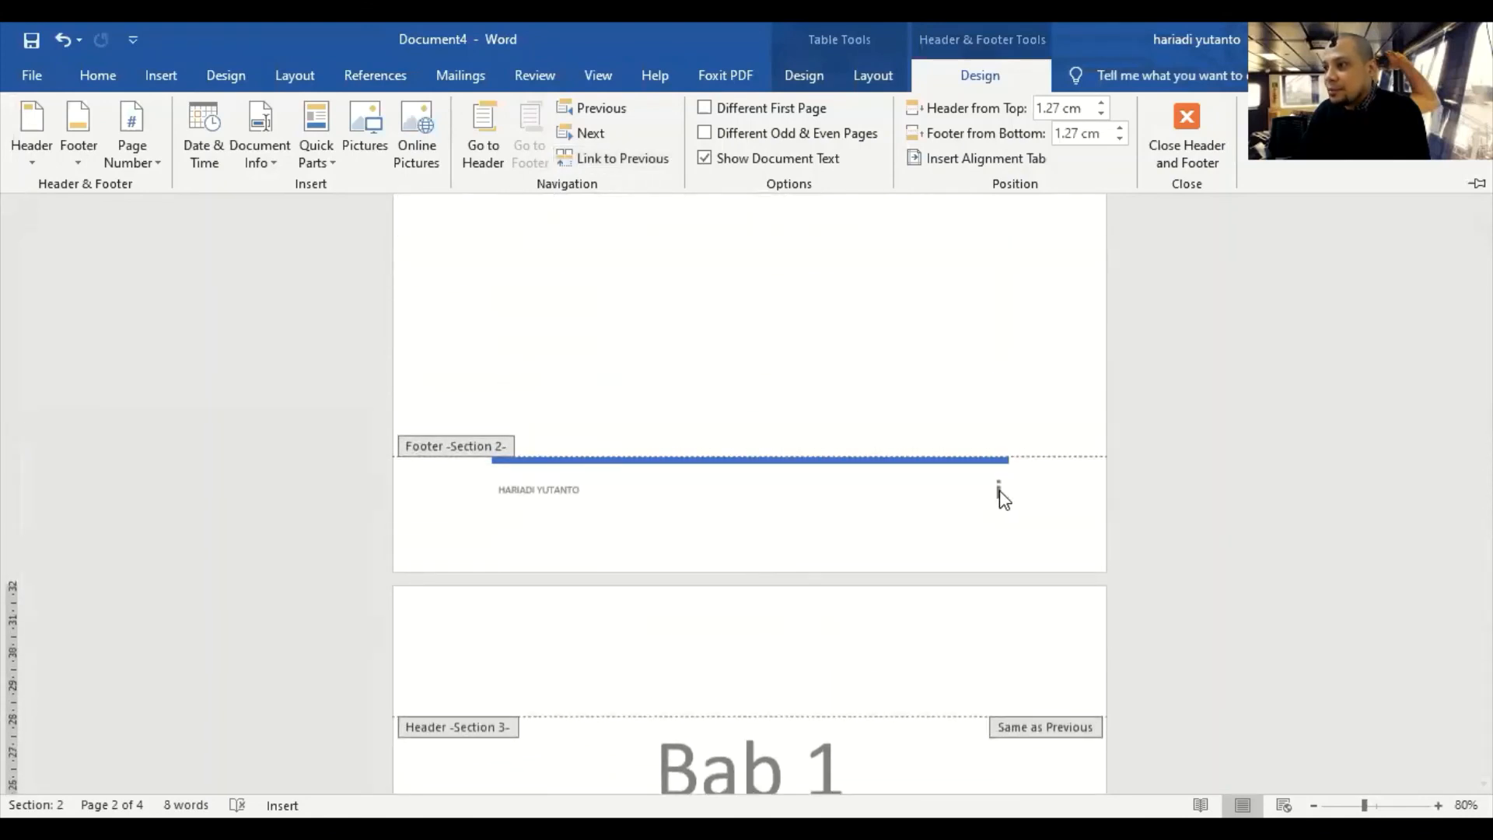
{"action": "left_click", "coordinate": [1003, 490]}
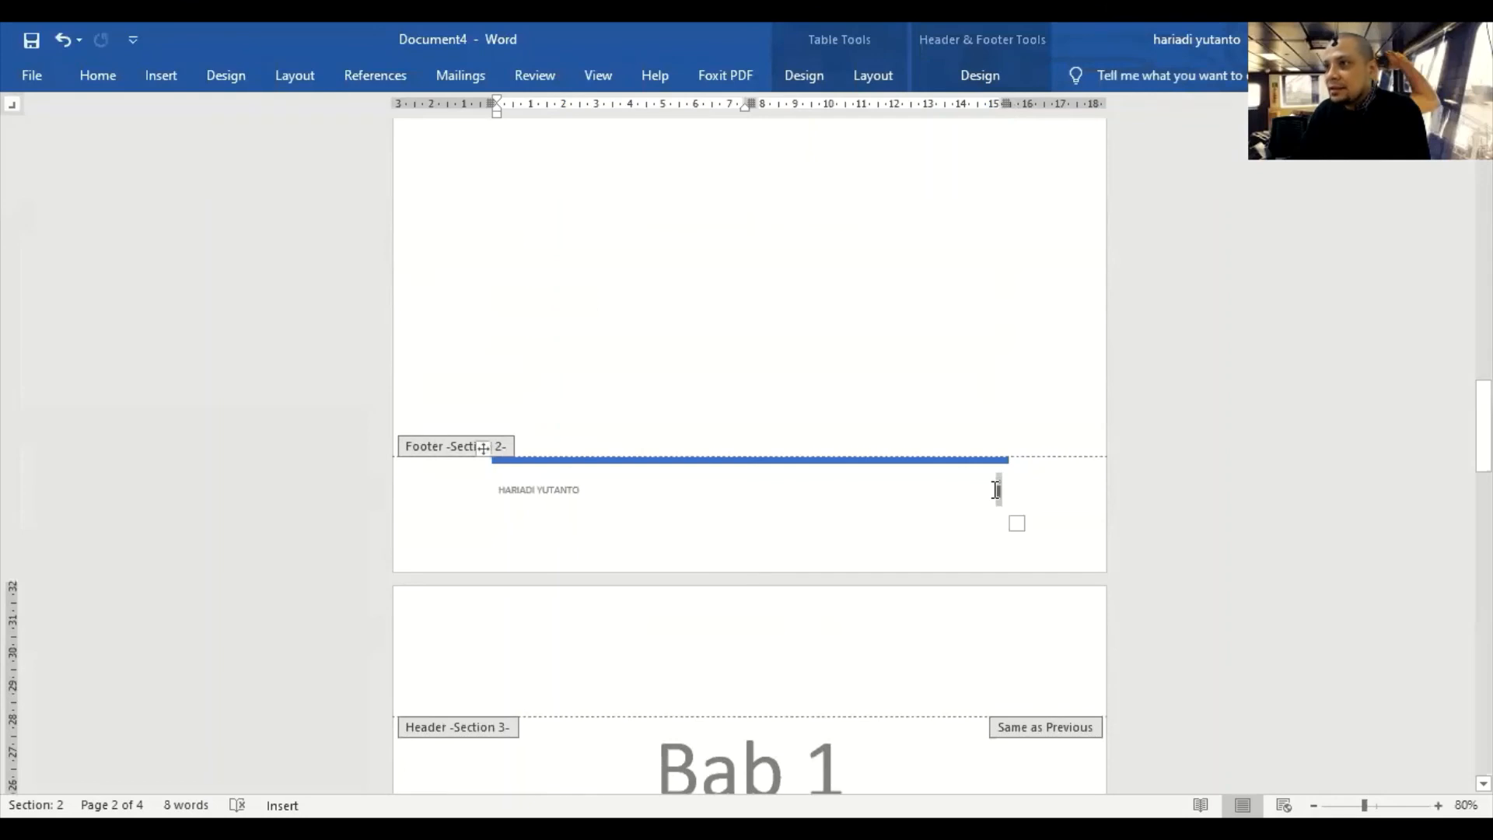
{"action": "left_click", "coordinate": [986, 78]}
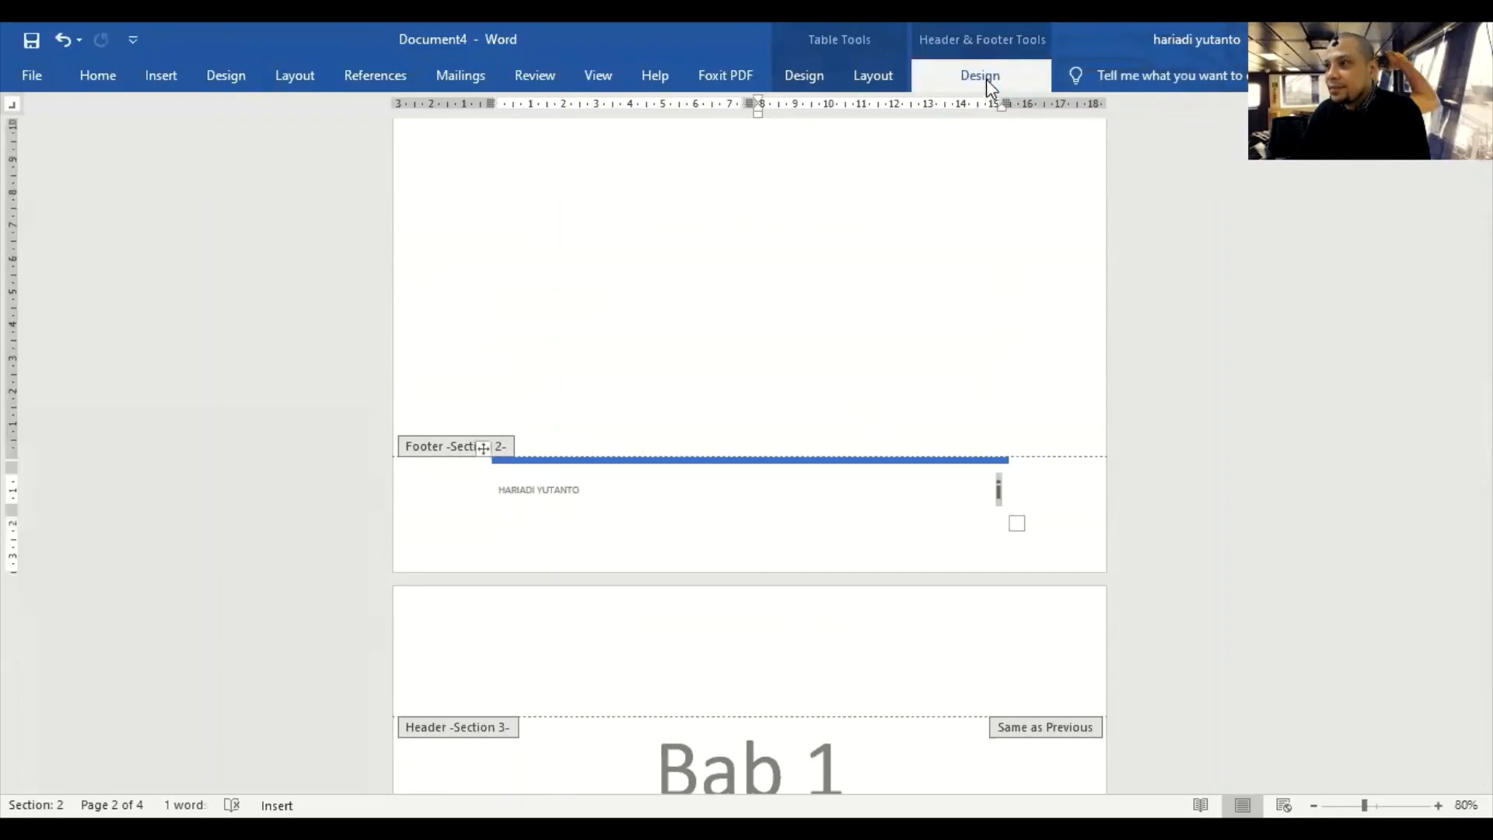
{"action": "left_click", "coordinate": [225, 75]}
{"action": "left_click", "coordinate": [294, 75]}
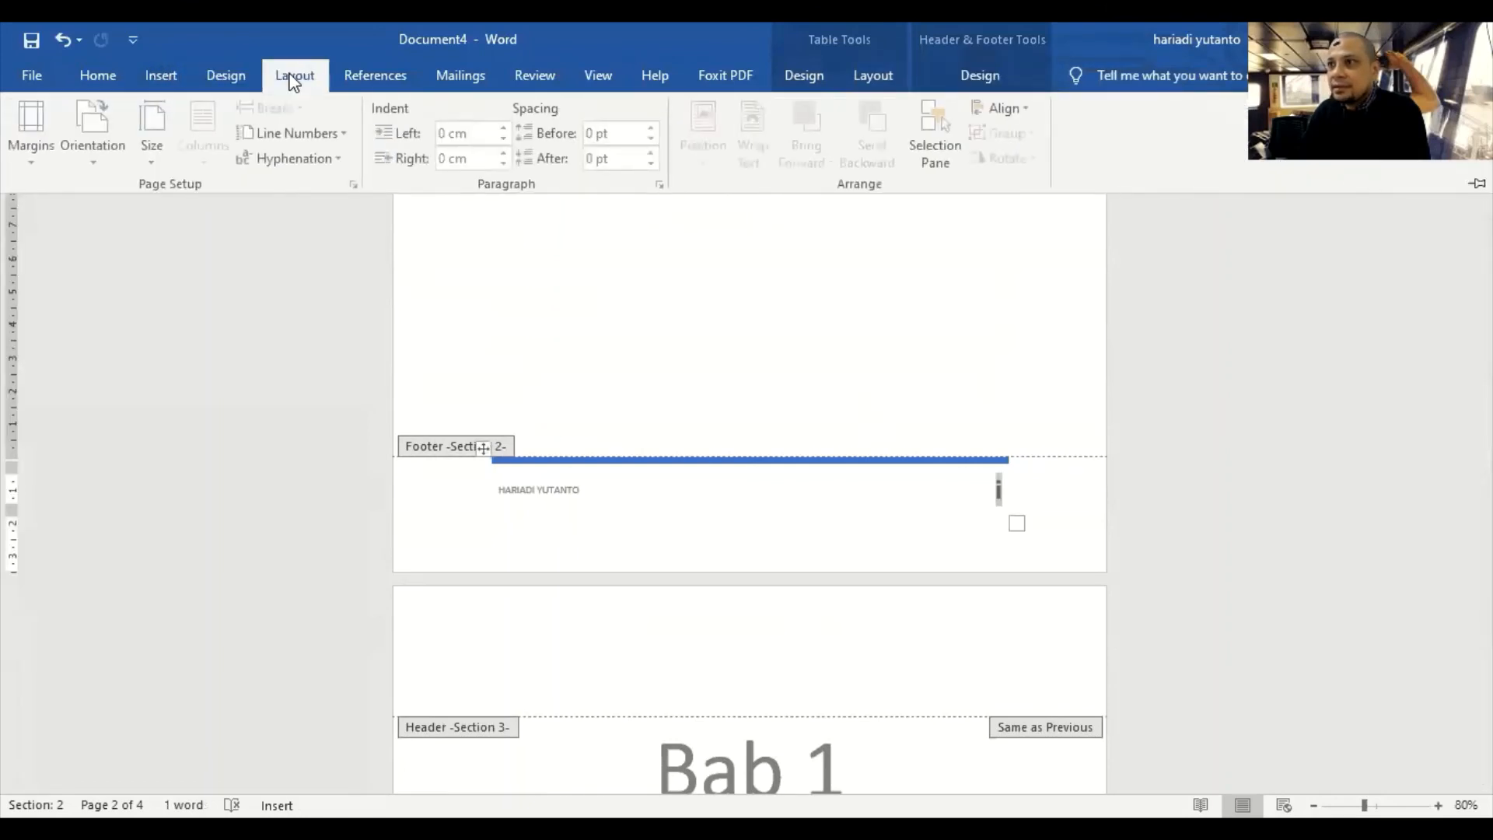
{"action": "left_click", "coordinate": [159, 74]}
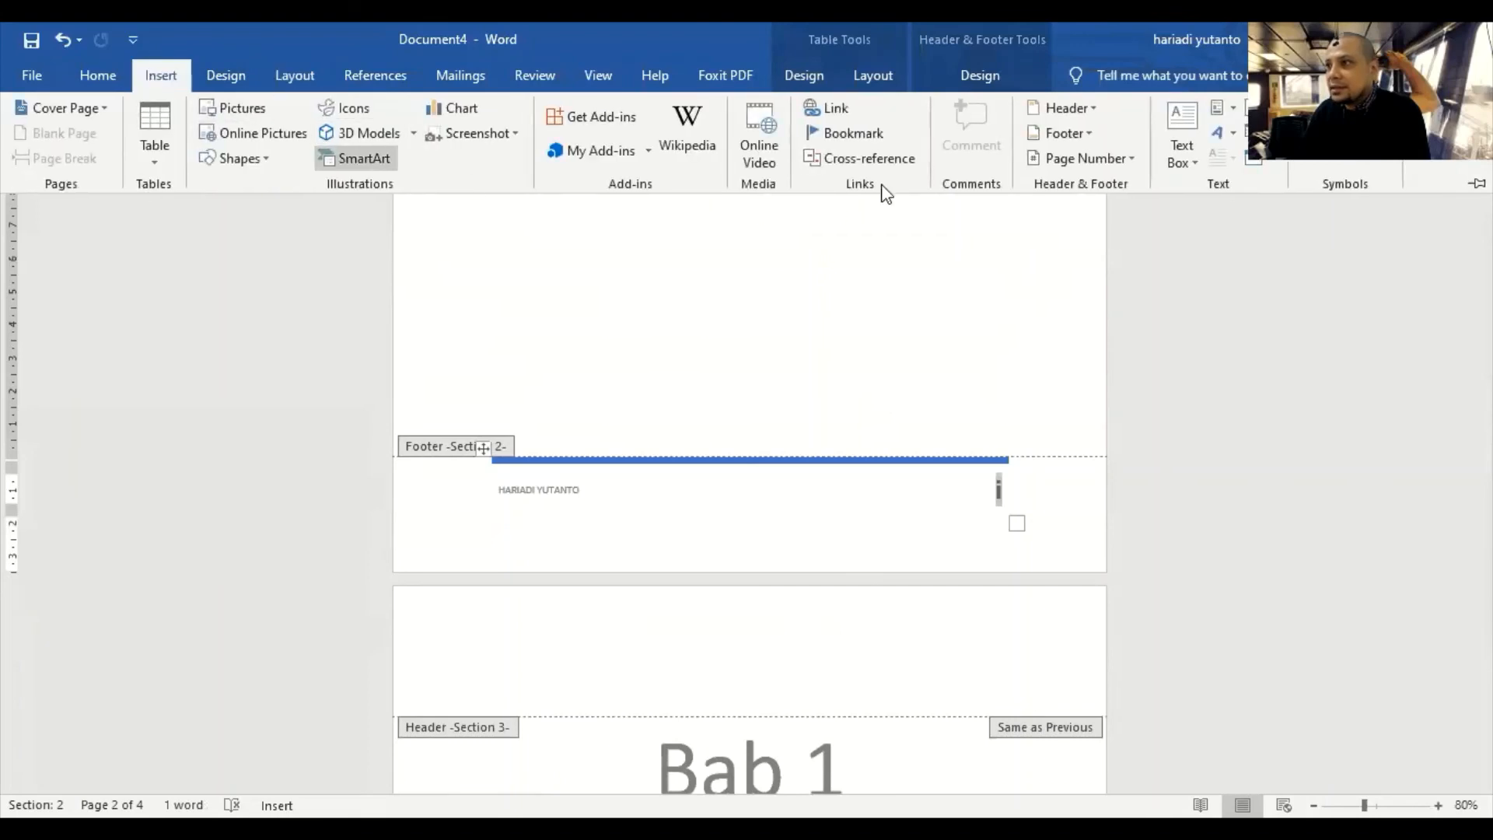
{"action": "left_click", "coordinate": [1069, 161]}
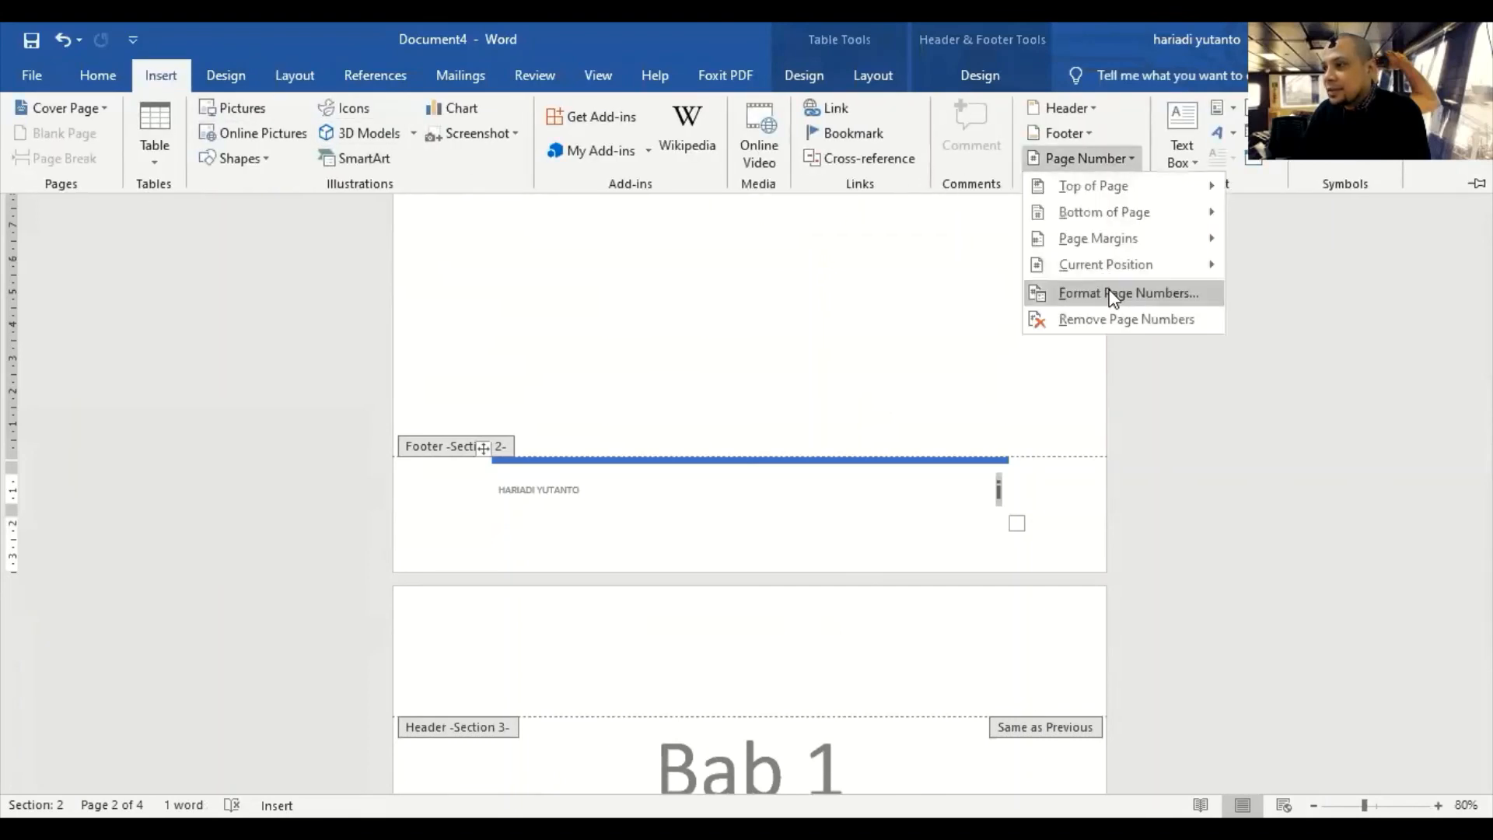
{"action": "left_click", "coordinate": [1114, 296]}
{"action": "left_click", "coordinate": [731, 539]}
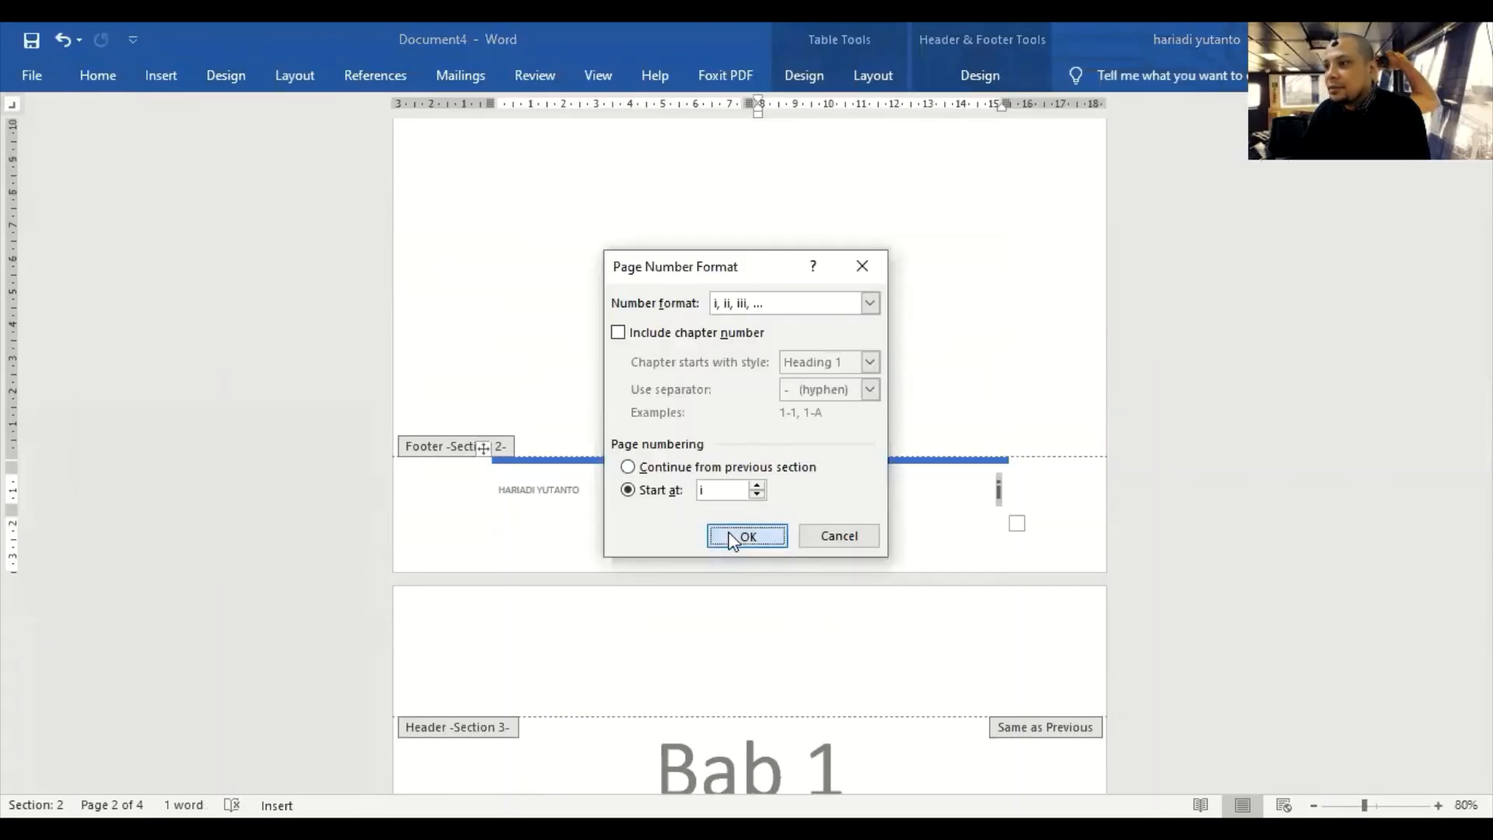
- Apply the 1, 2, 3 number format to the page number in the section 3 footer on the Bab 1 page
{"action": "scroll", "coordinate": [734, 533], "scroll_direction": "down", "scroll_amount": 10}
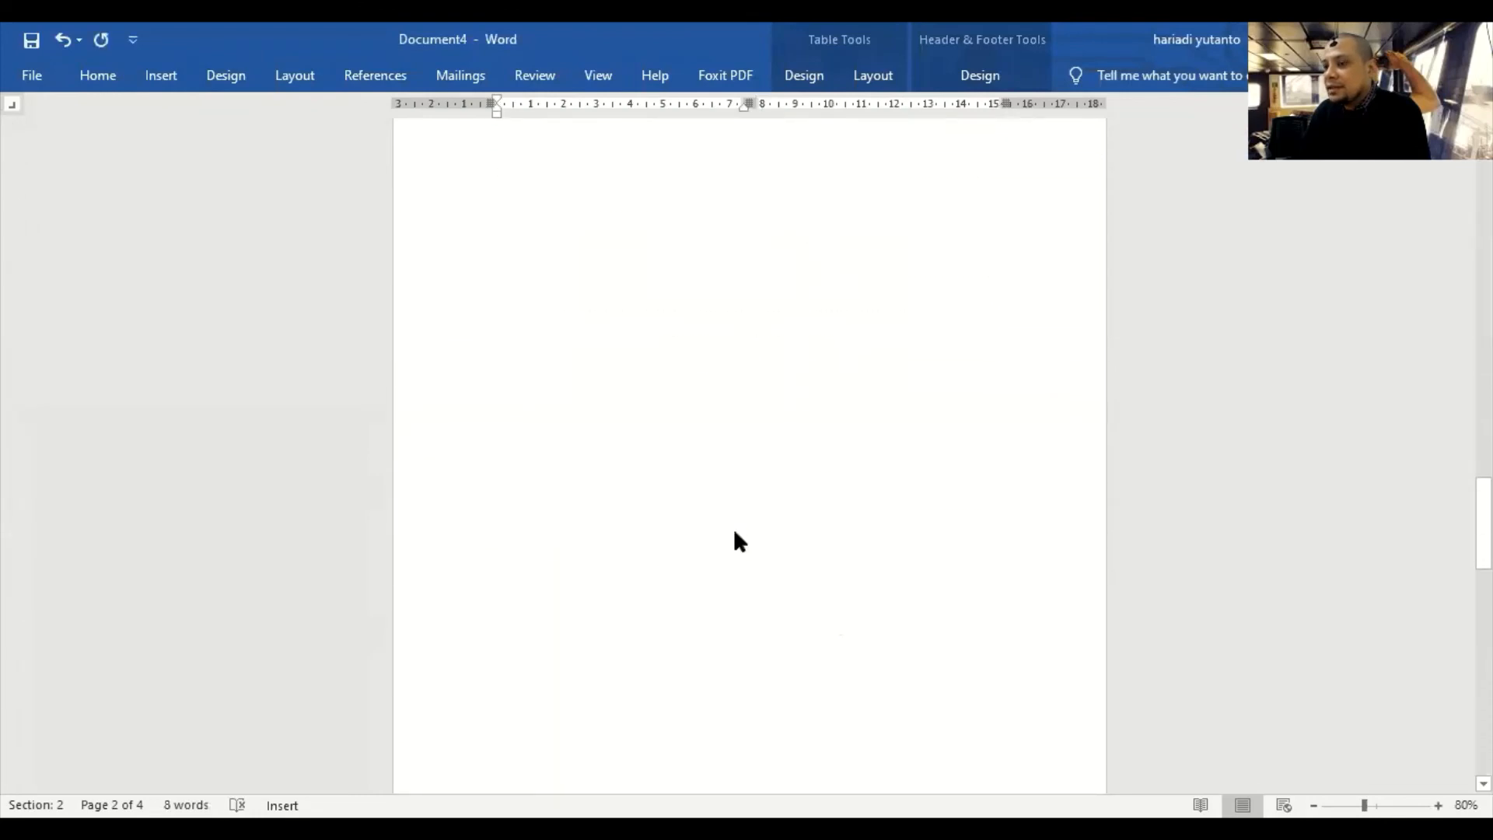
{"action": "scroll", "coordinate": [755, 535], "scroll_direction": "down", "scroll_amount": 3}
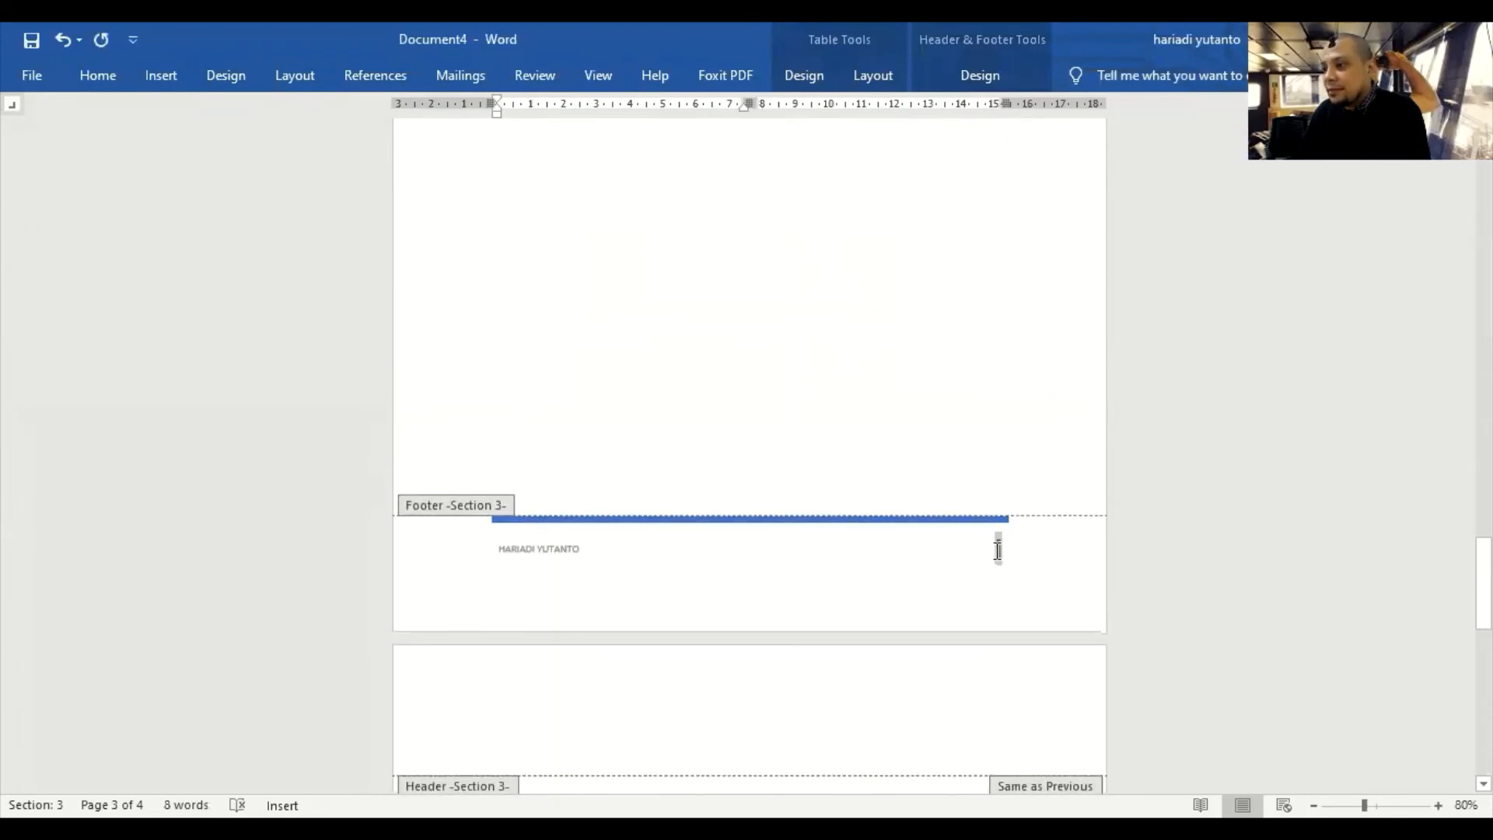
{"action": "left_click", "coordinate": [236, 77]}
{"action": "left_click", "coordinate": [161, 75]}
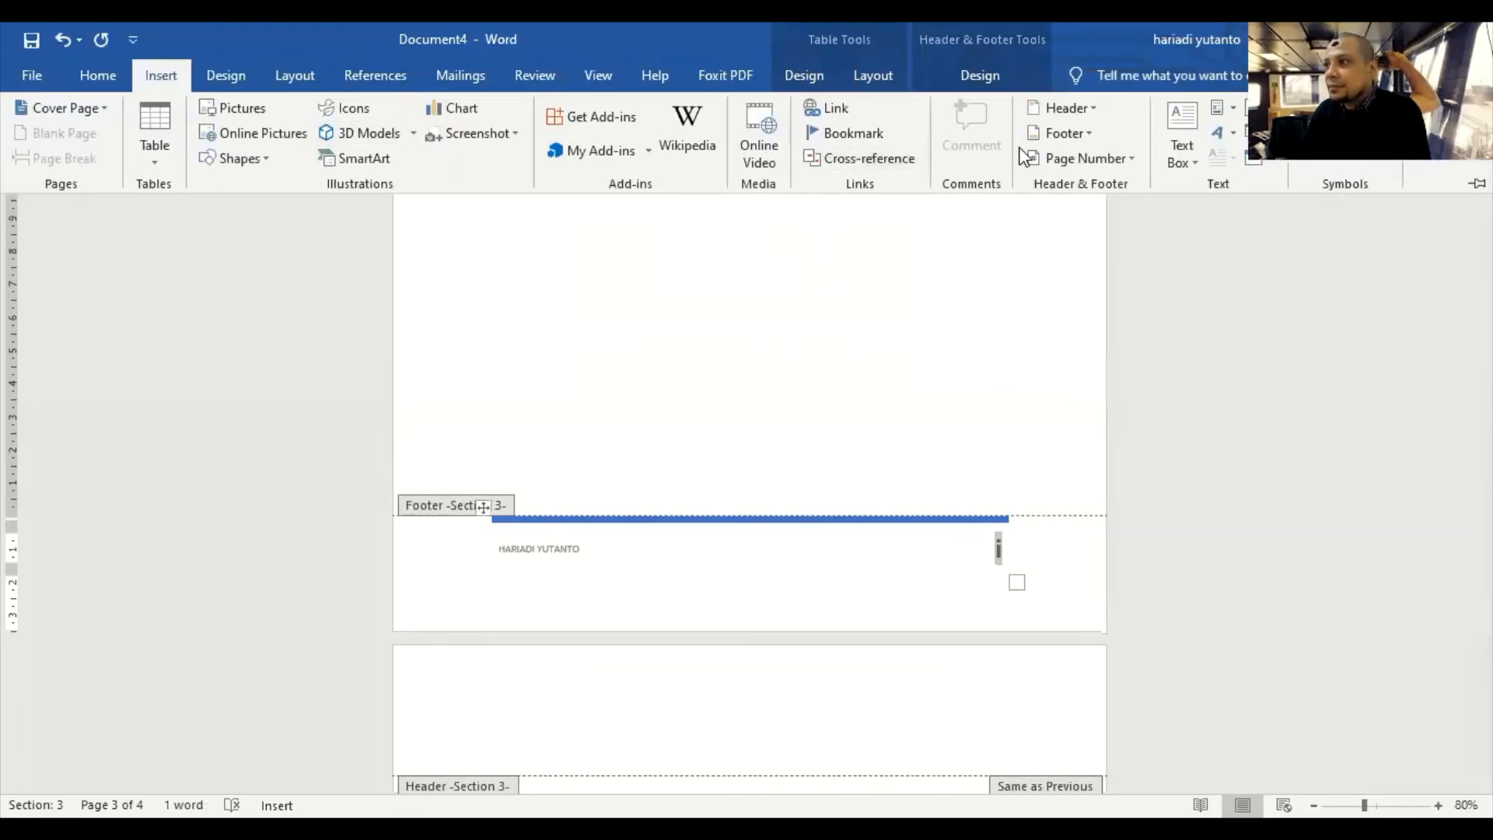
{"action": "left_click", "coordinate": [1069, 159]}
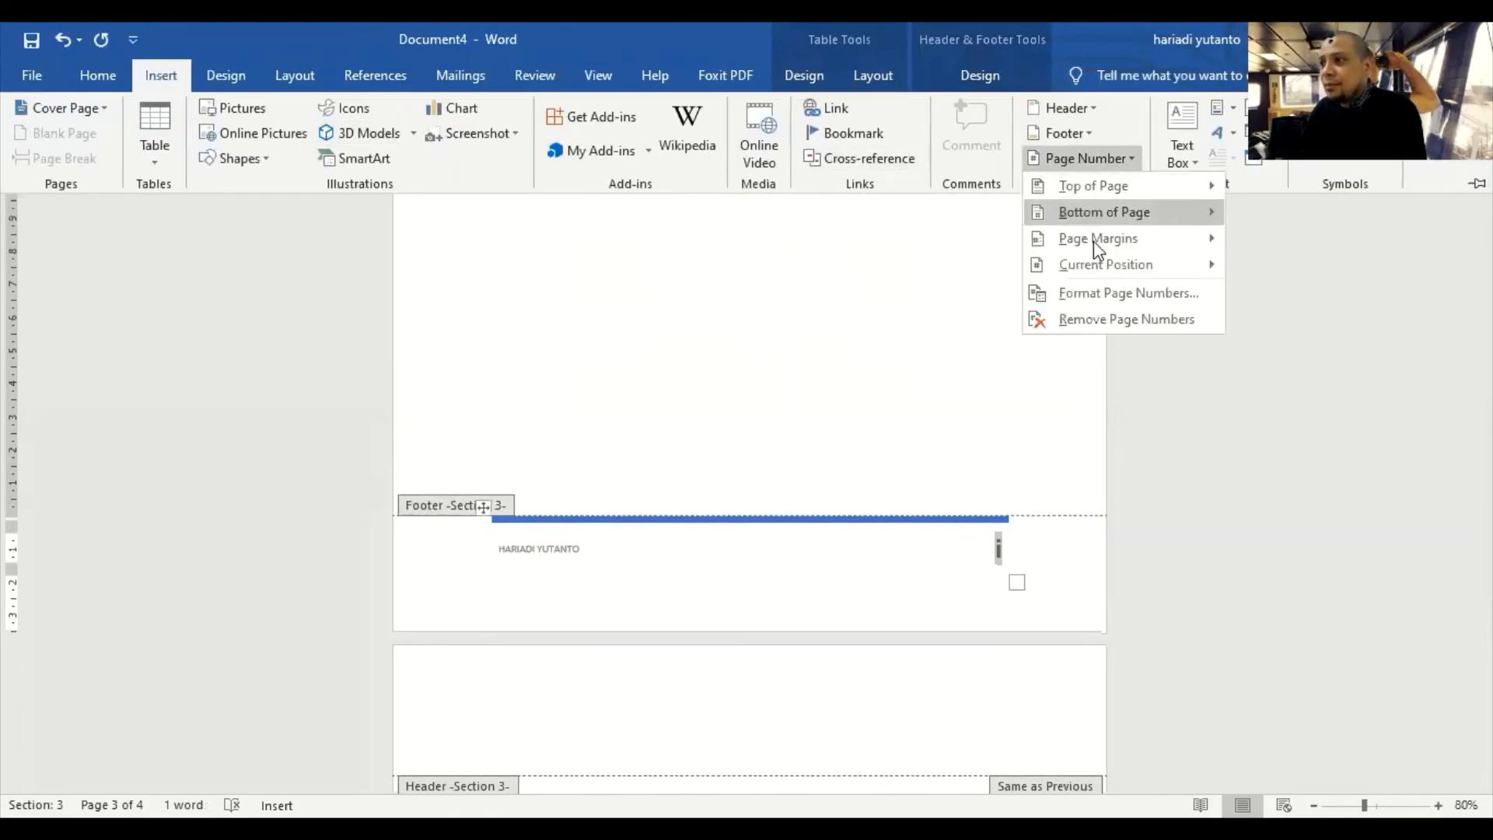
{"action": "left_click", "coordinate": [1115, 296]}
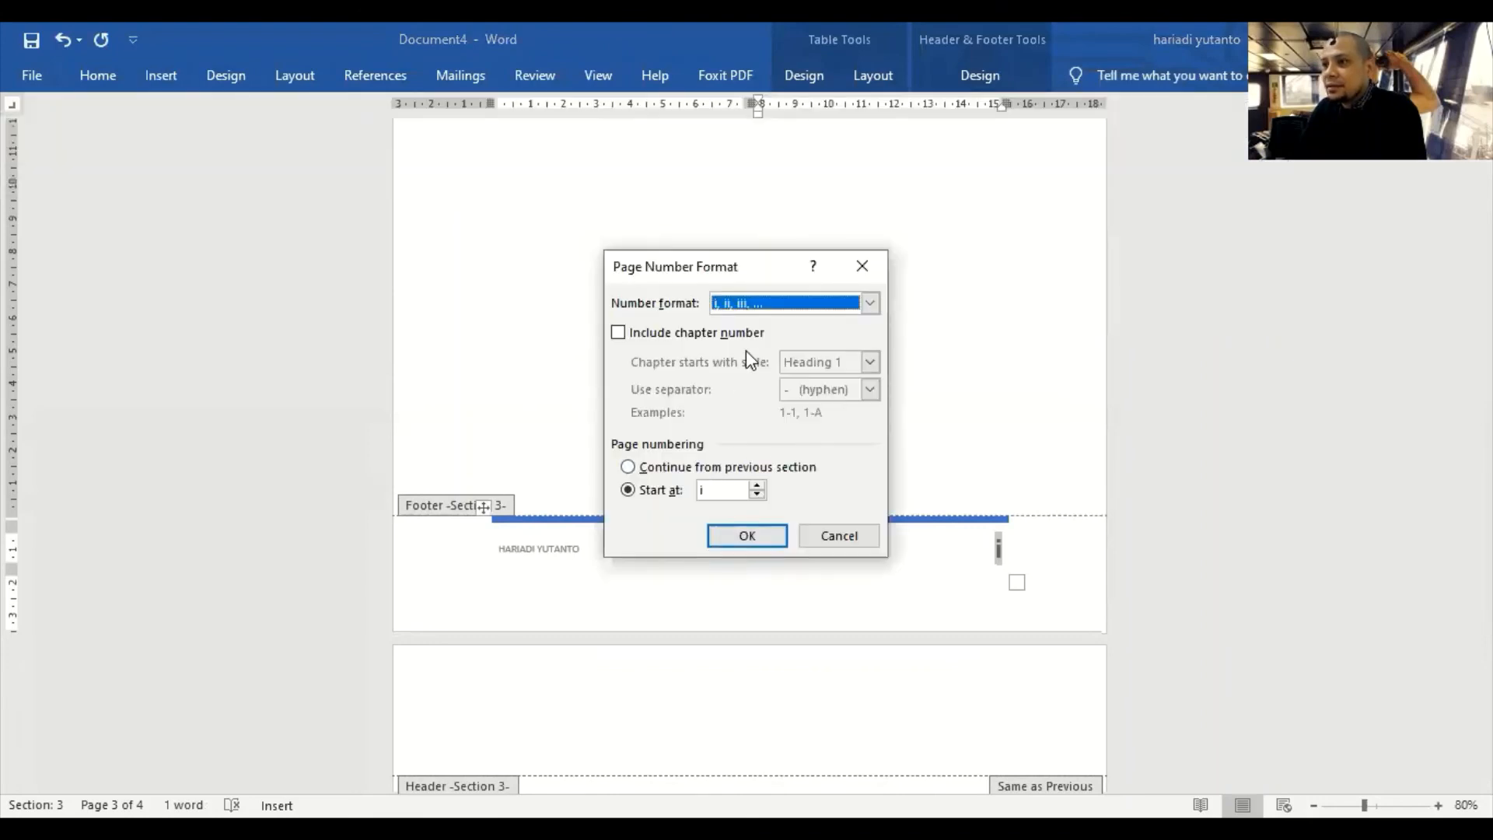
{"action": "left_click", "coordinate": [766, 303]}
{"action": "left_click", "coordinate": [766, 319]}
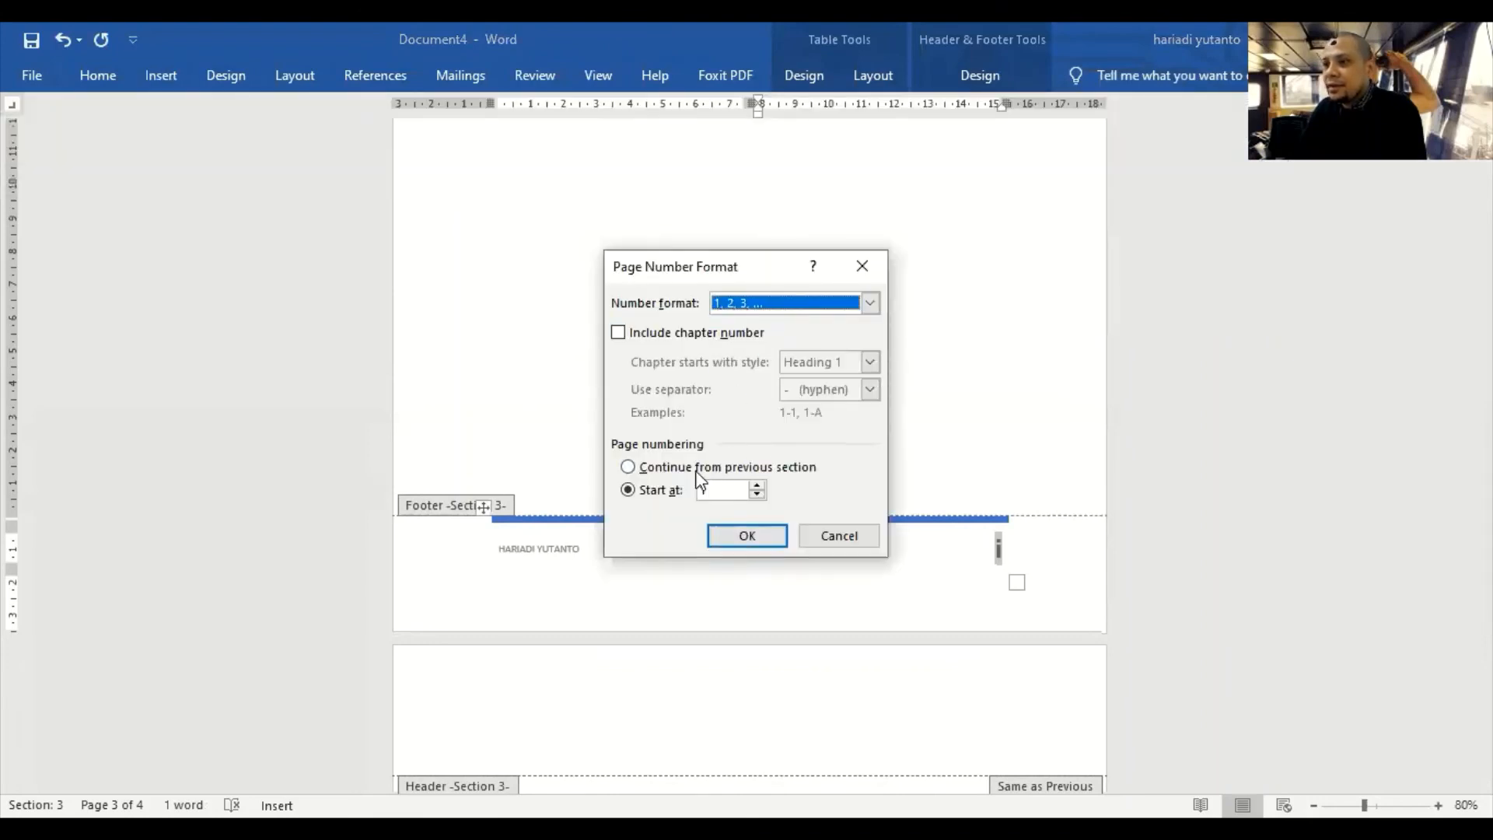
{"action": "left_click", "coordinate": [746, 536]}
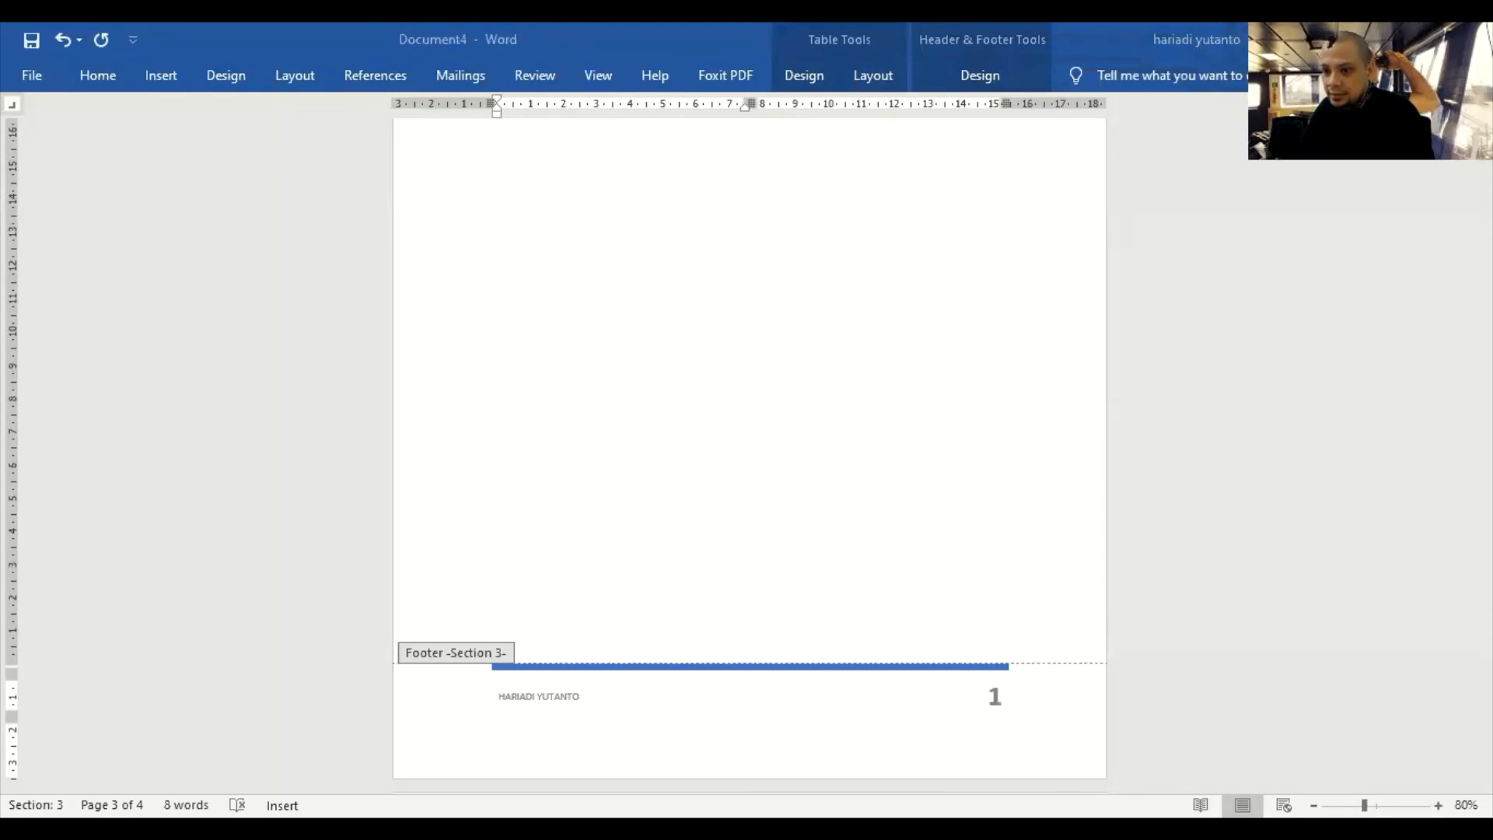
- Examine the footers of the Bab 1, Daftar isi and cover pages to compare page numbering across the sections
{"action": "scroll", "coordinate": [684, 348], "scroll_direction": "down", "scroll_amount": 3}
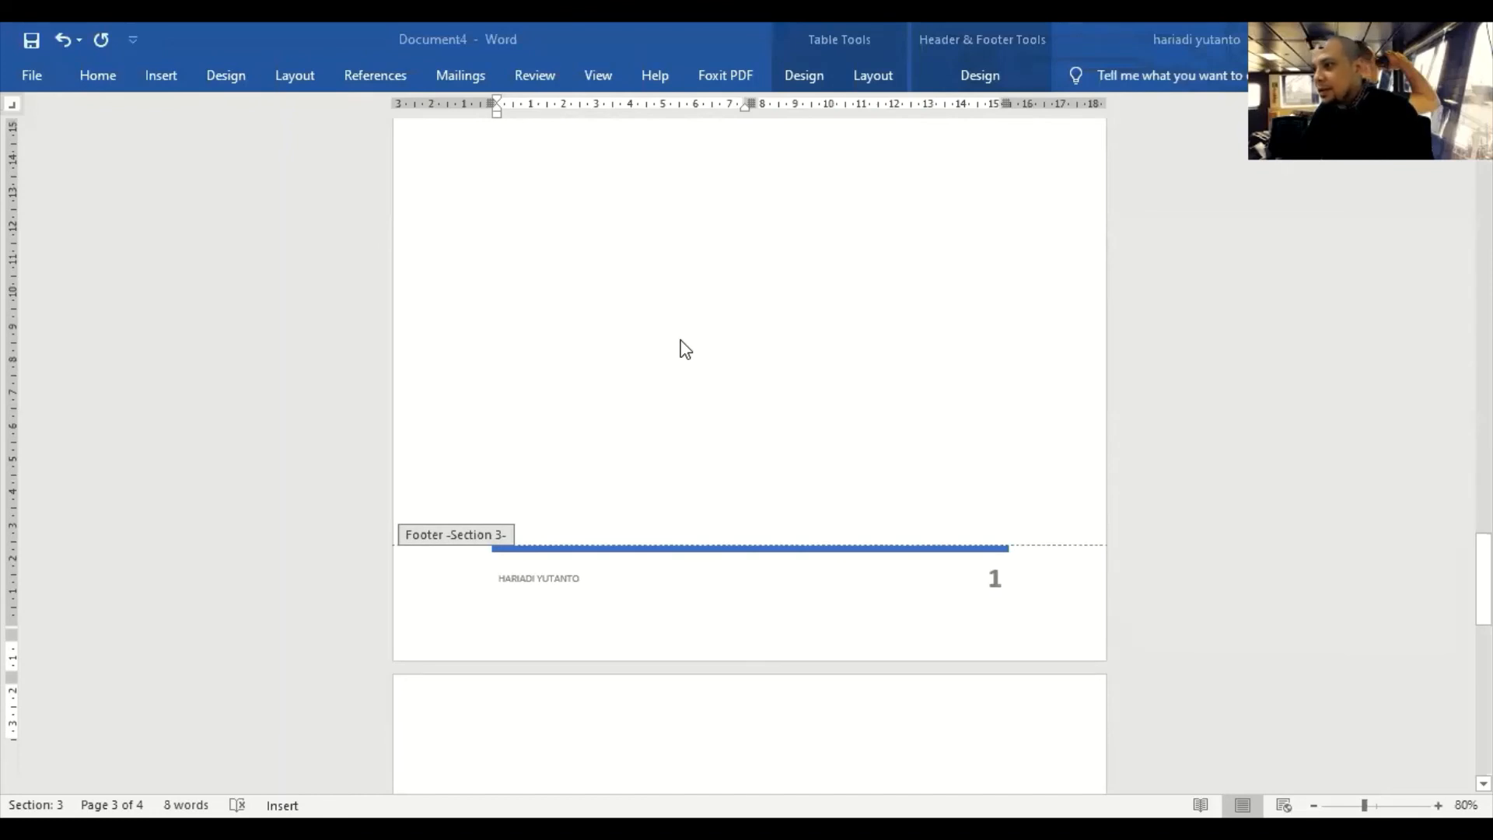
{"action": "scroll", "coordinate": [997, 188], "scroll_direction": "down", "scroll_amount": 15}
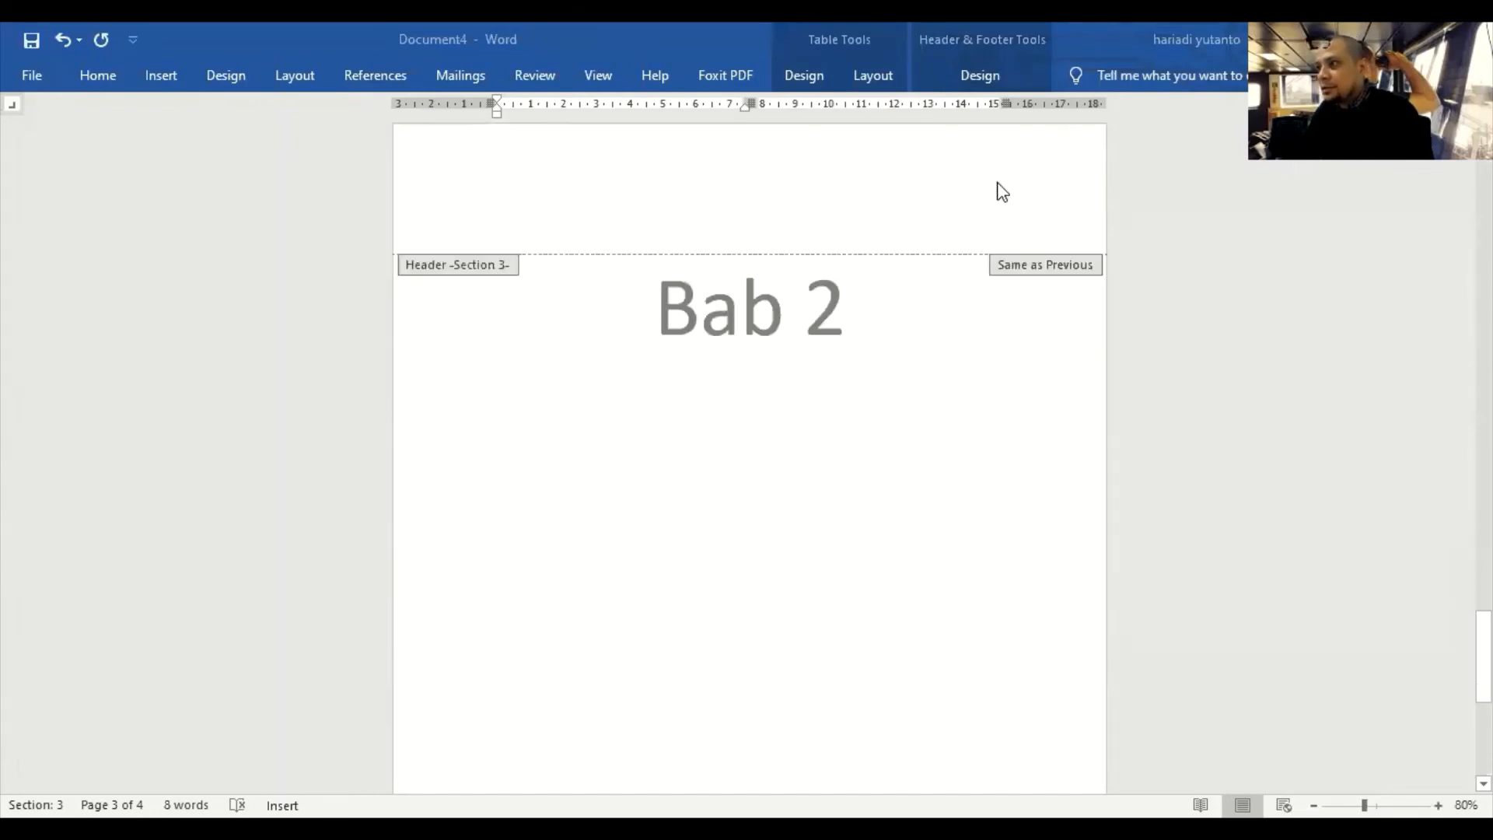
{"action": "scroll", "coordinate": [996, 695], "scroll_direction": "up", "scroll_amount": 15}
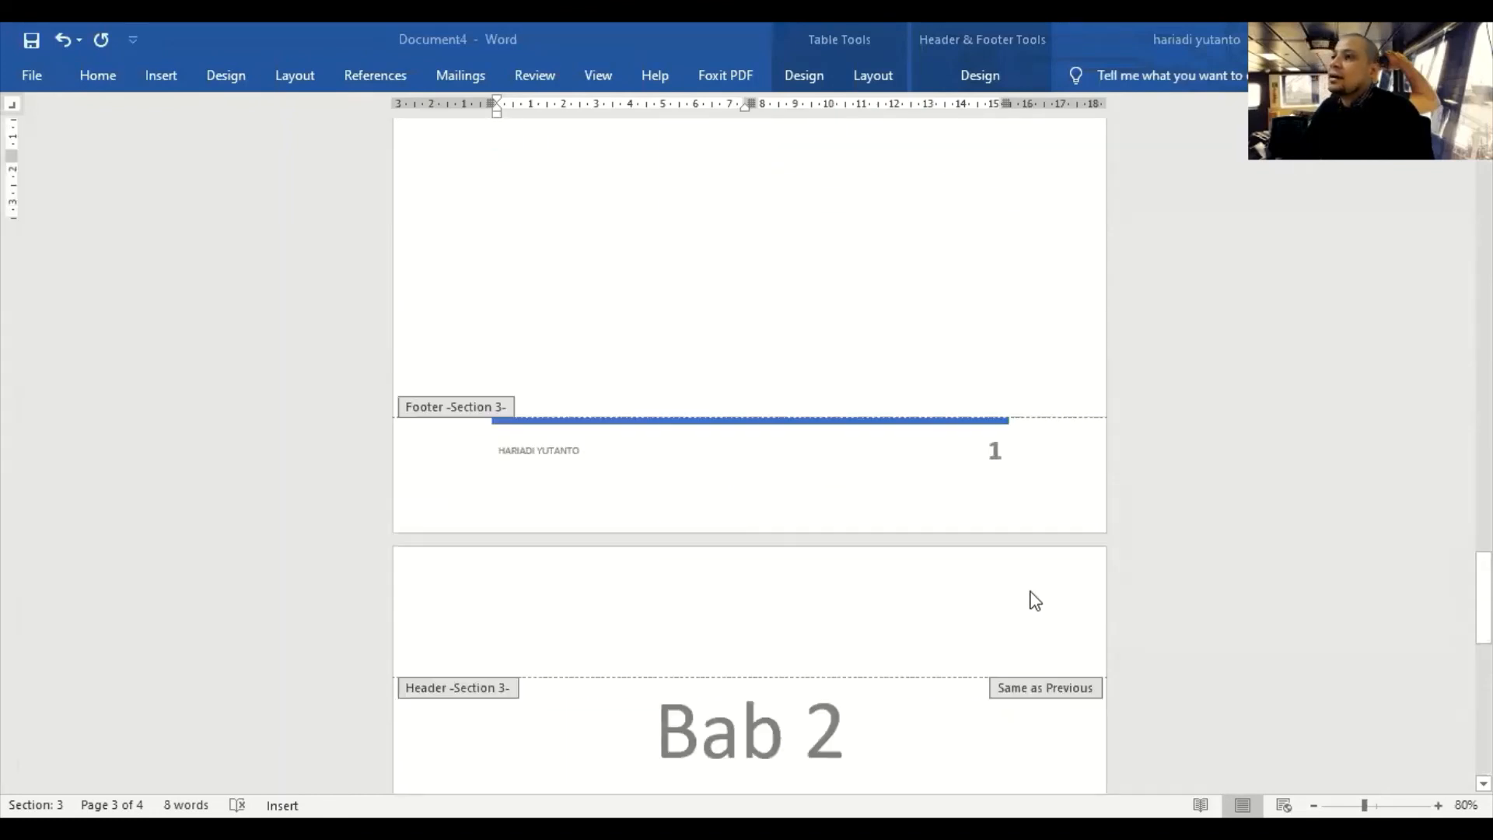
{"action": "scroll", "coordinate": [1033, 597], "scroll_direction": "up", "scroll_amount": 3}
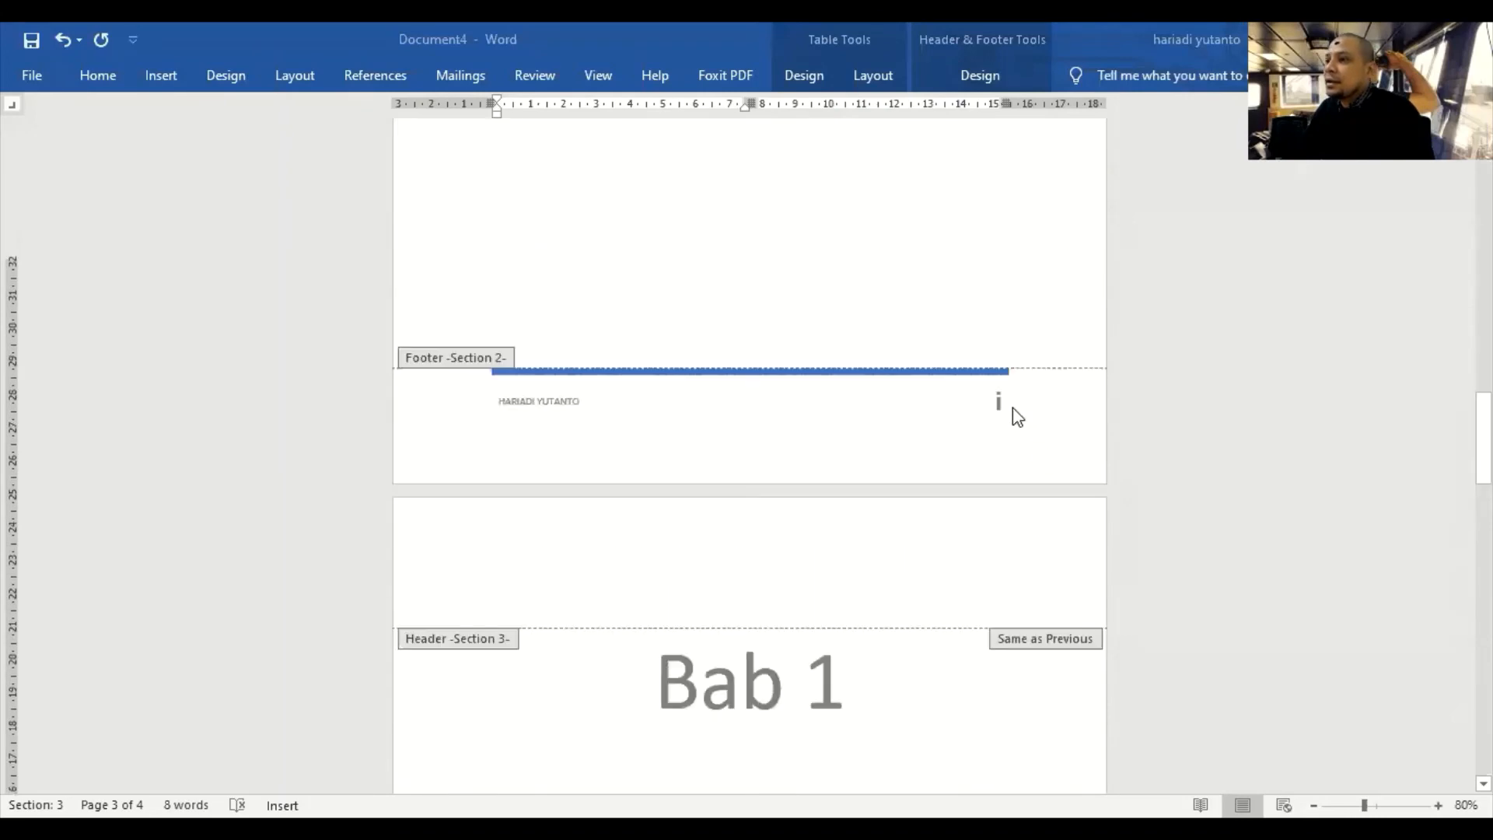
{"action": "scroll", "coordinate": [1013, 407], "scroll_direction": "up", "scroll_amount": 12}
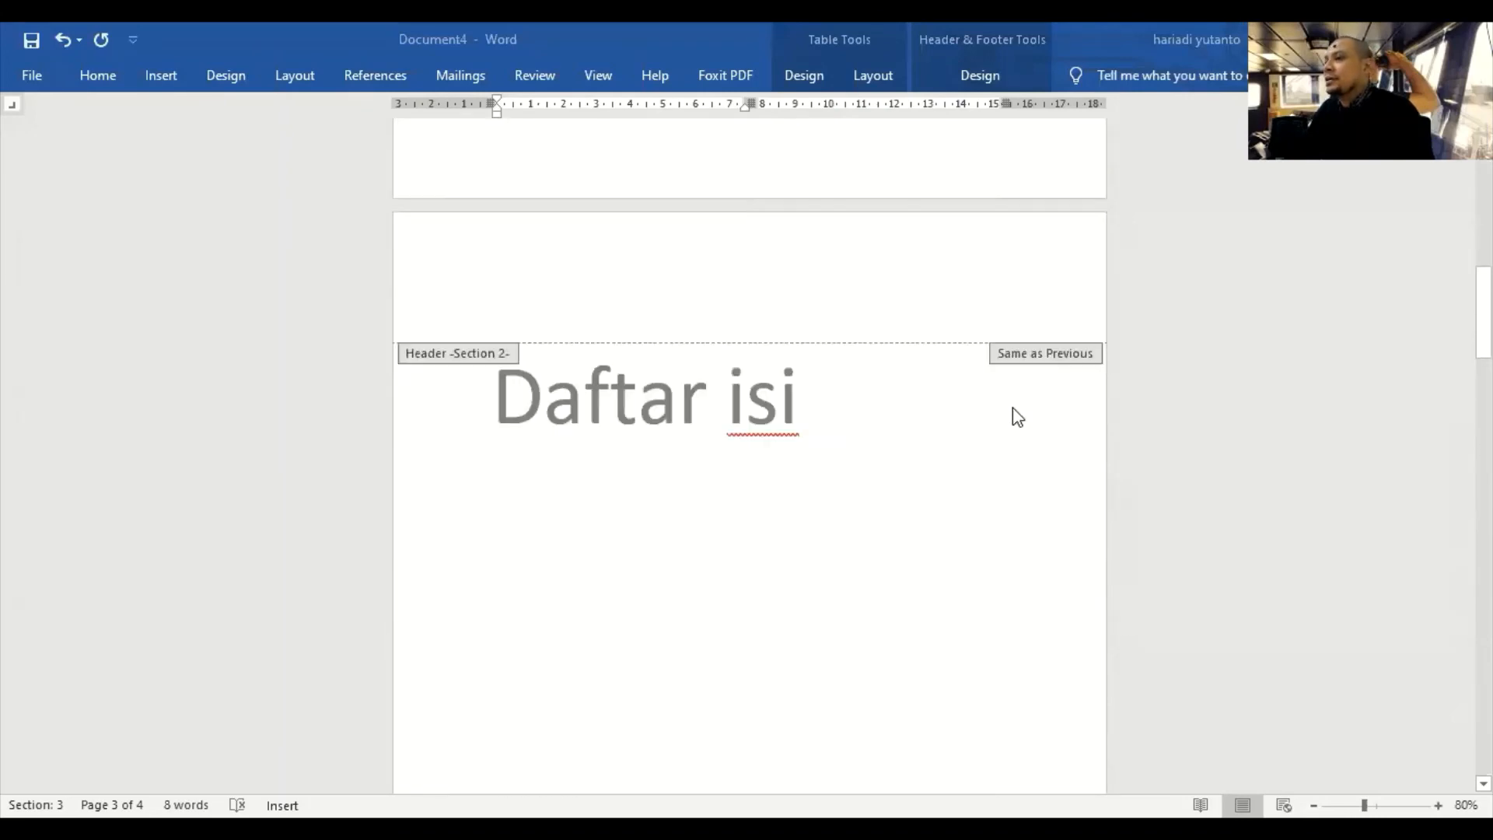
{"action": "scroll", "coordinate": [1013, 407], "scroll_direction": "up", "scroll_amount": 9}
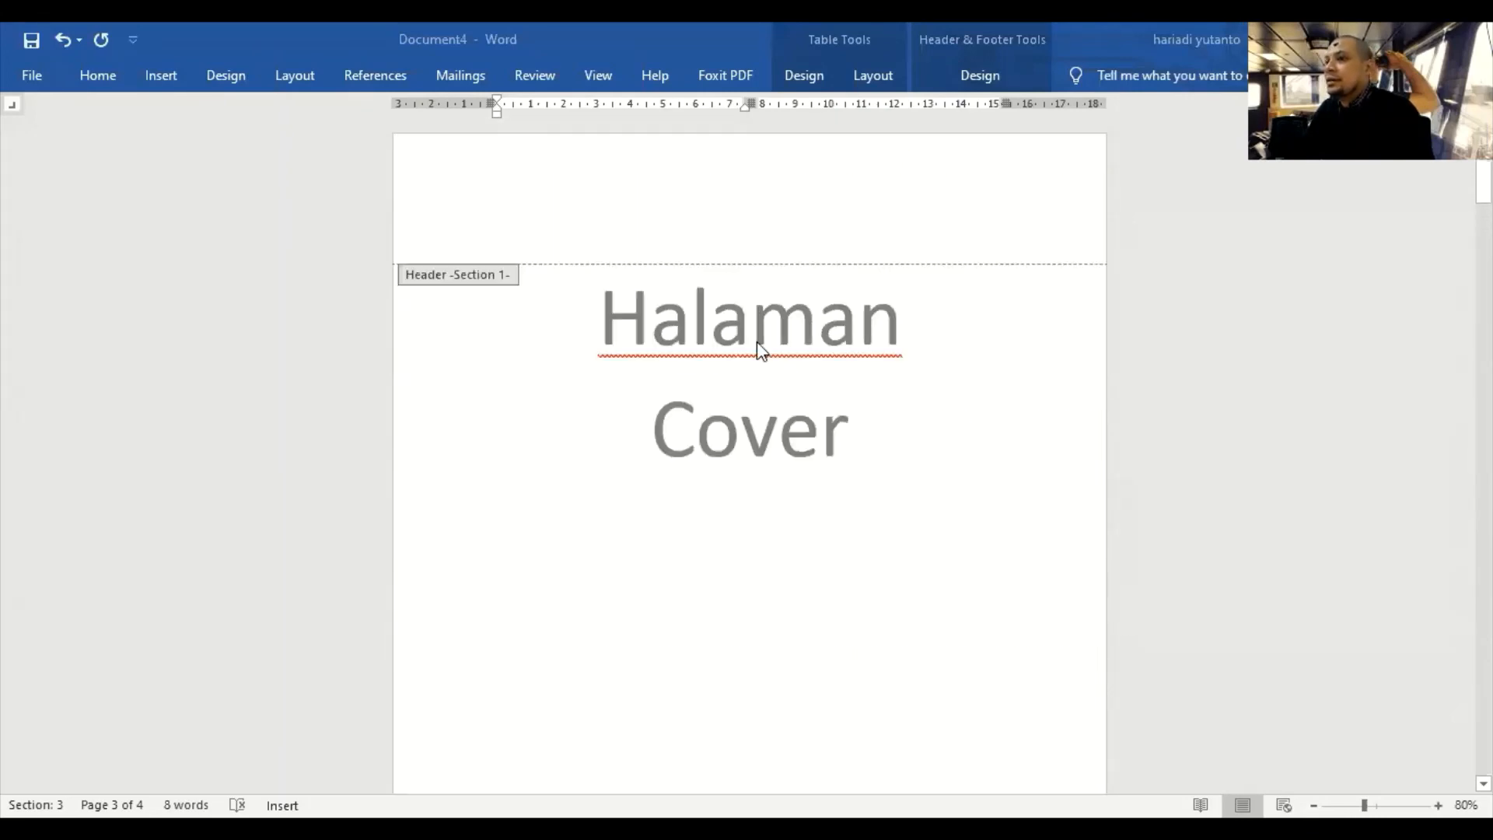
{"action": "scroll", "coordinate": [758, 345], "scroll_direction": "down", "scroll_amount": 3}
{"action": "scroll", "coordinate": [868, 652], "scroll_direction": "down", "scroll_amount": 5}
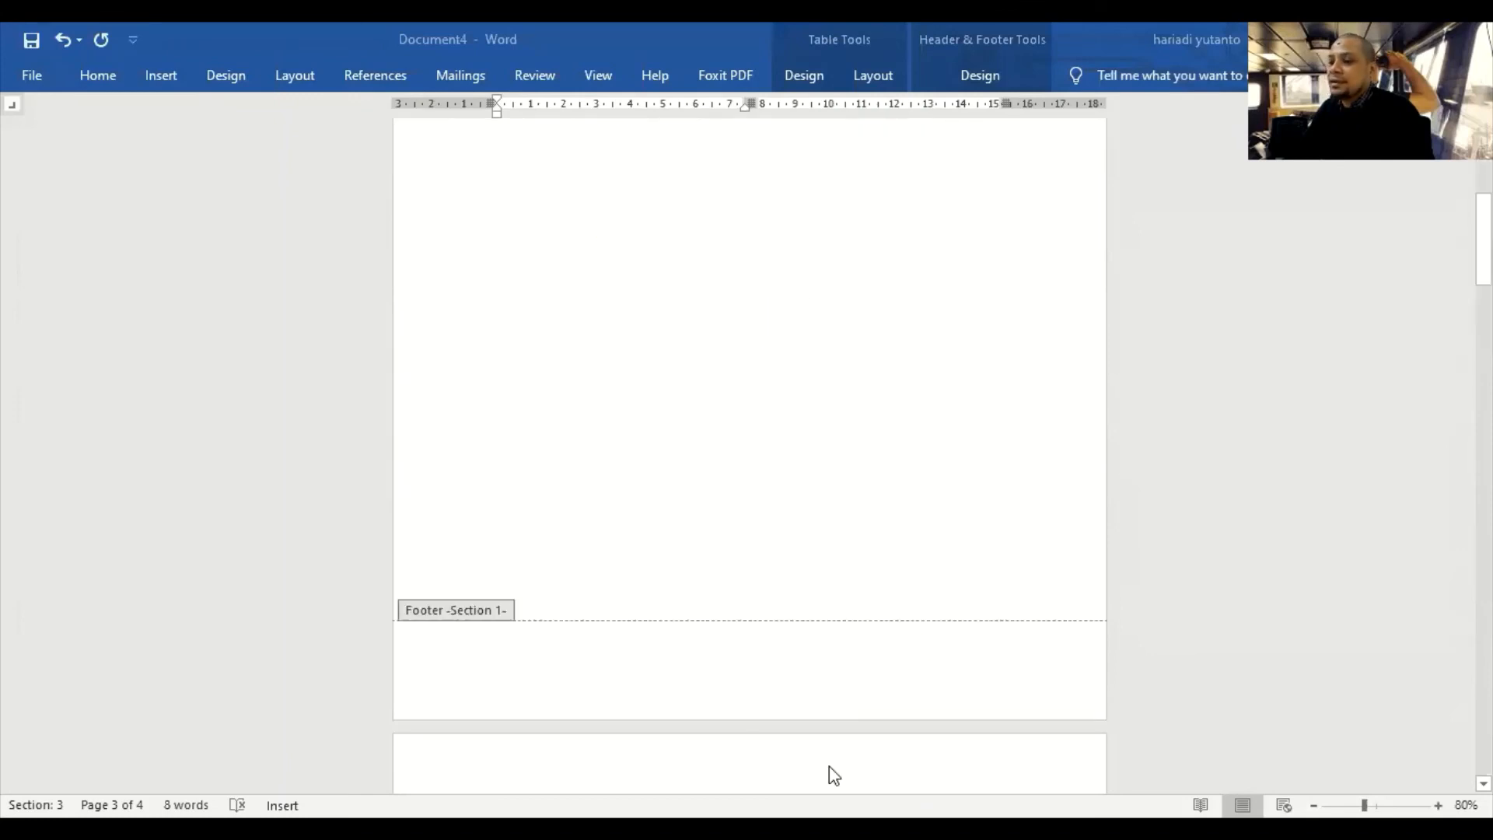